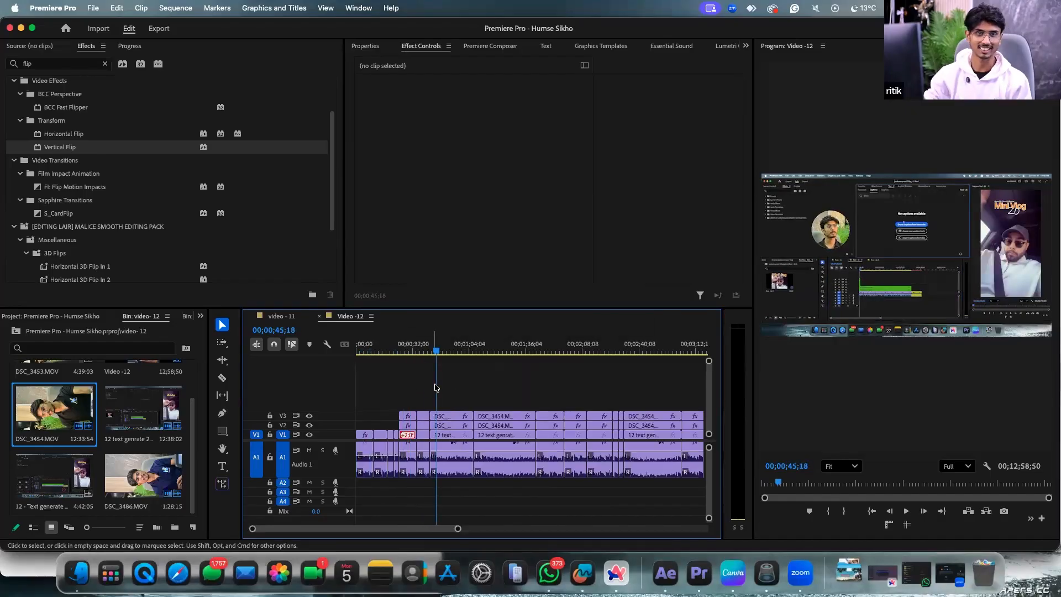
# Move the playhead to 00;00;55;32 in the Video -12 sequence and save the Humse Sikho project.
pyautogui.scroll(-1, 435, 412)
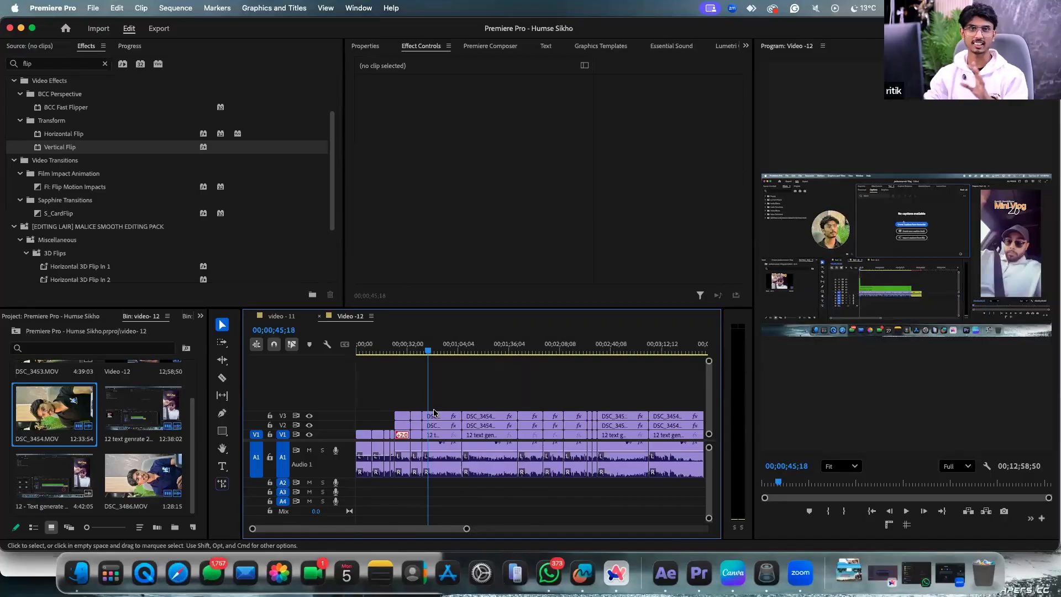
pyautogui.scroll(3, 434, 411)
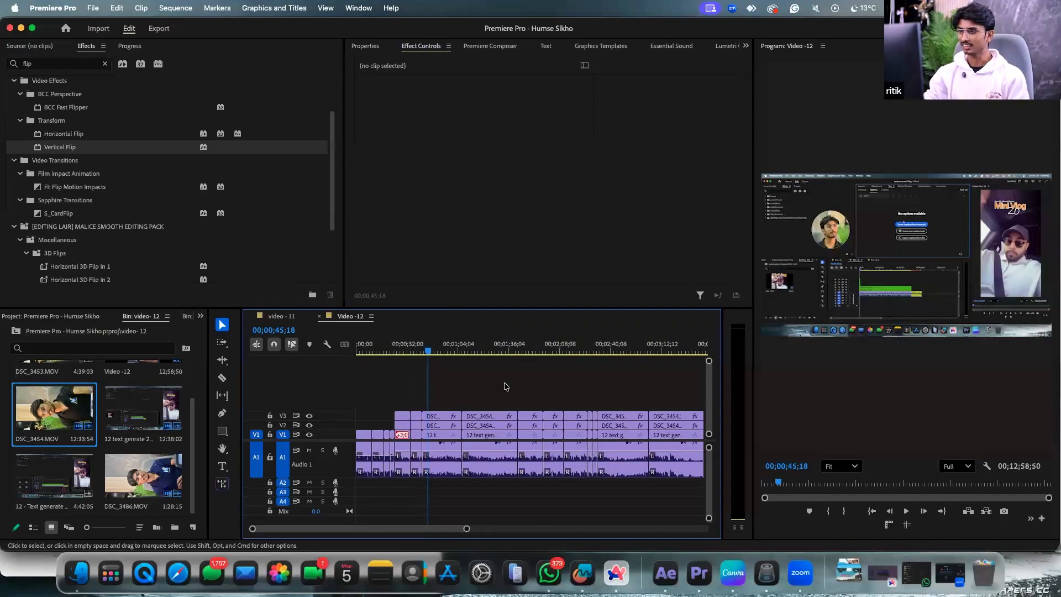
pyautogui.scroll(-2, 505, 385)
pyautogui.click(449, 354)
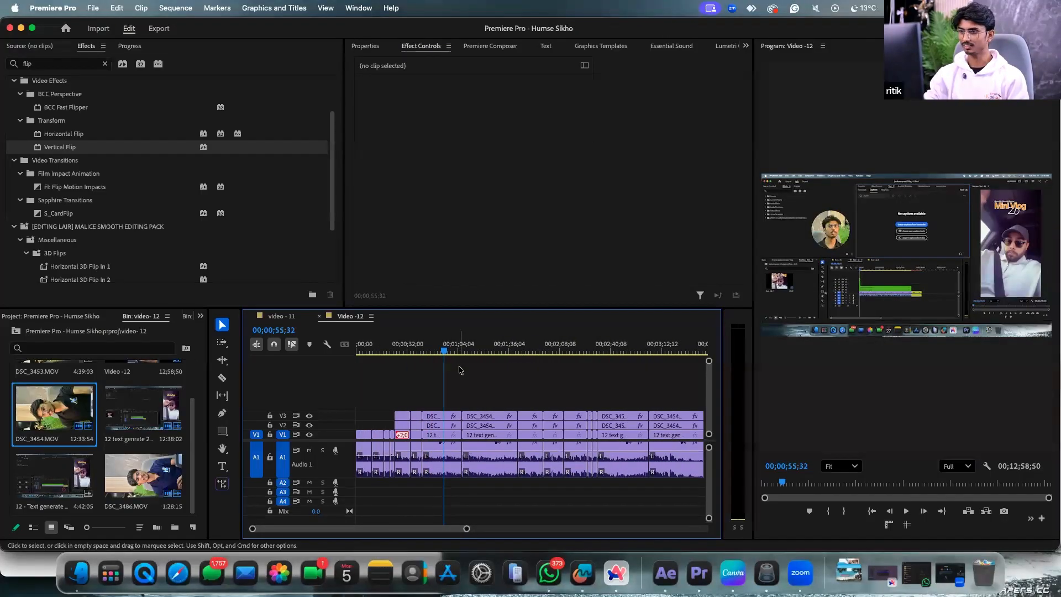
pyautogui.press('super+s')
pyautogui.hscroll(1, 463, 375)
pyautogui.click(800, 571)
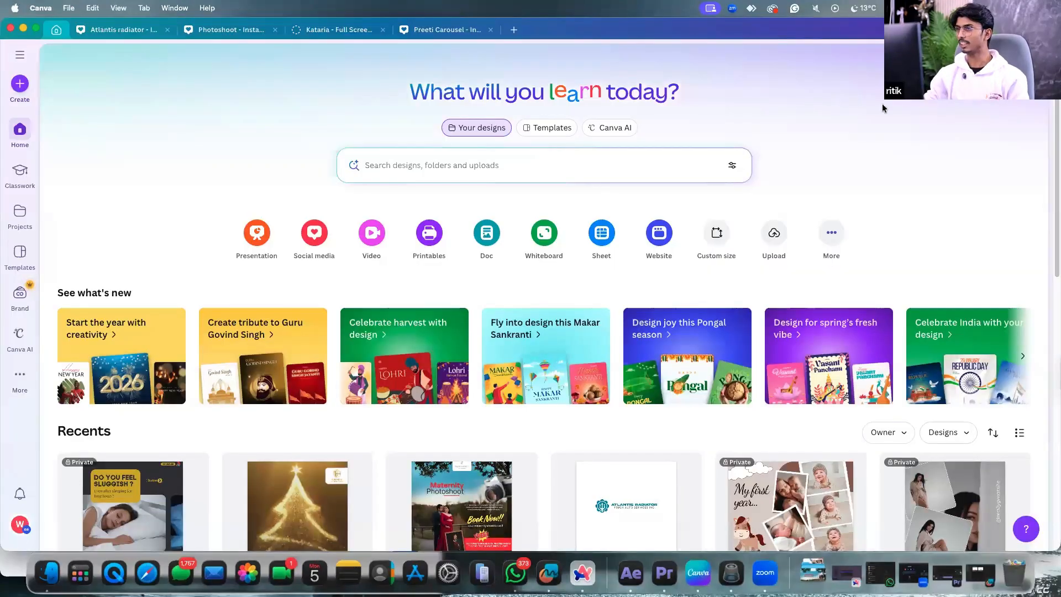
pyautogui.click(859, 79)
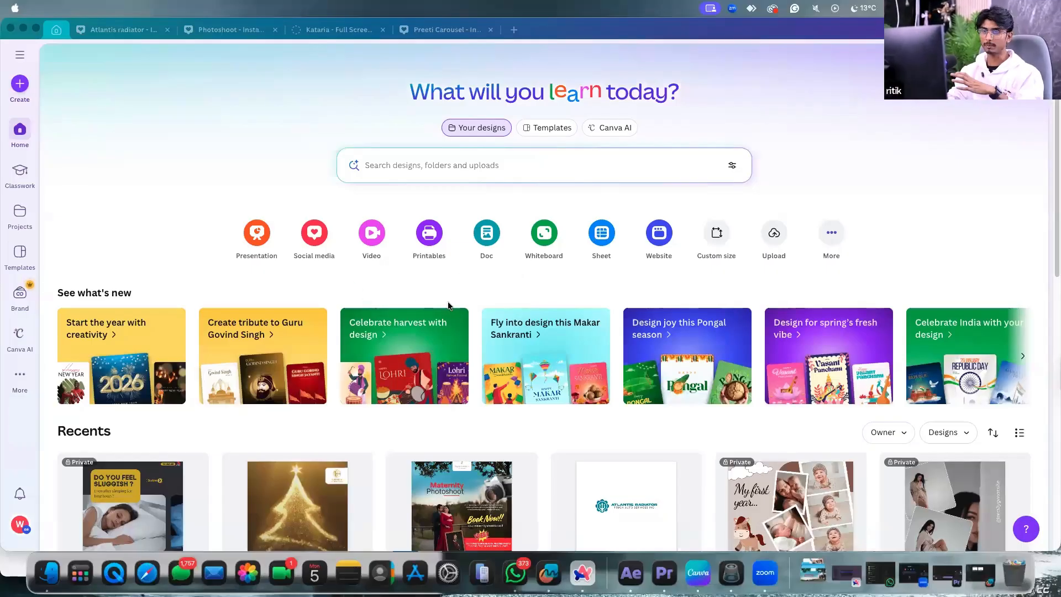
pyautogui.scroll(-1, 448, 306)
pyautogui.scroll(1, 448, 308)
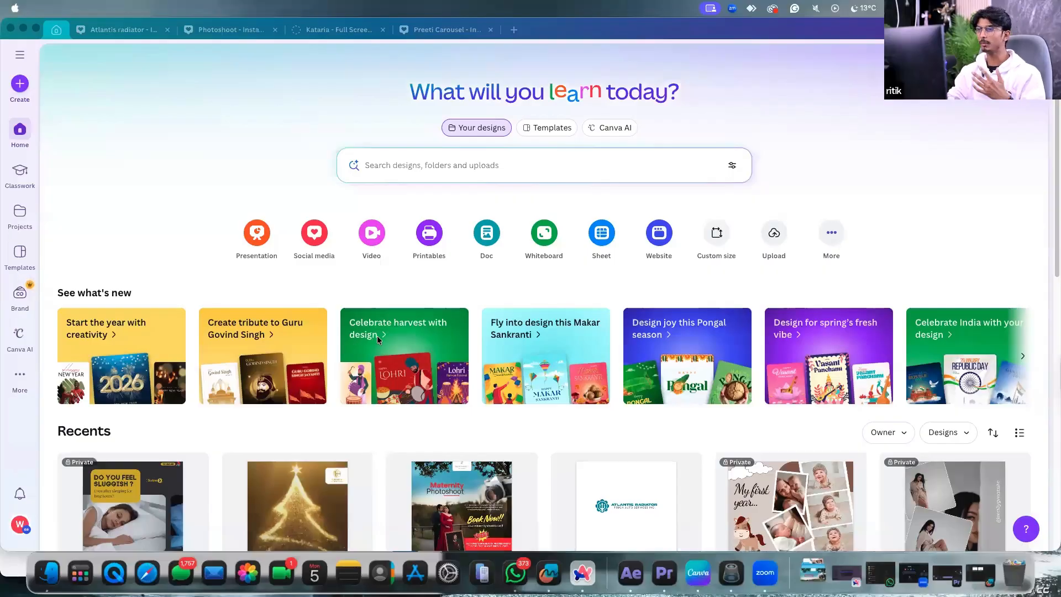
pyautogui.scroll(-3, 376, 332)
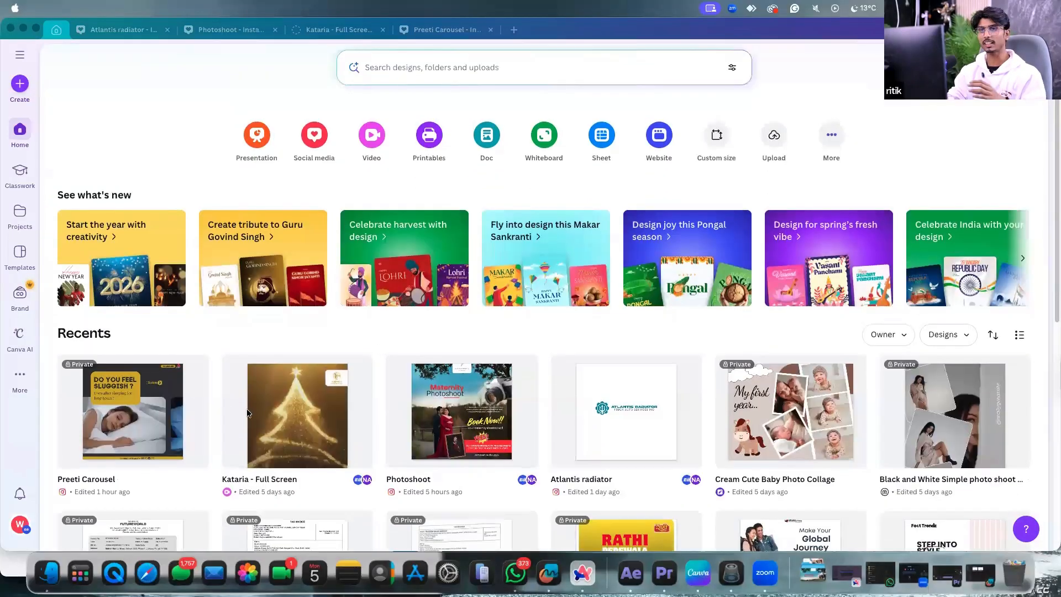
pyautogui.scroll(-2, 247, 412)
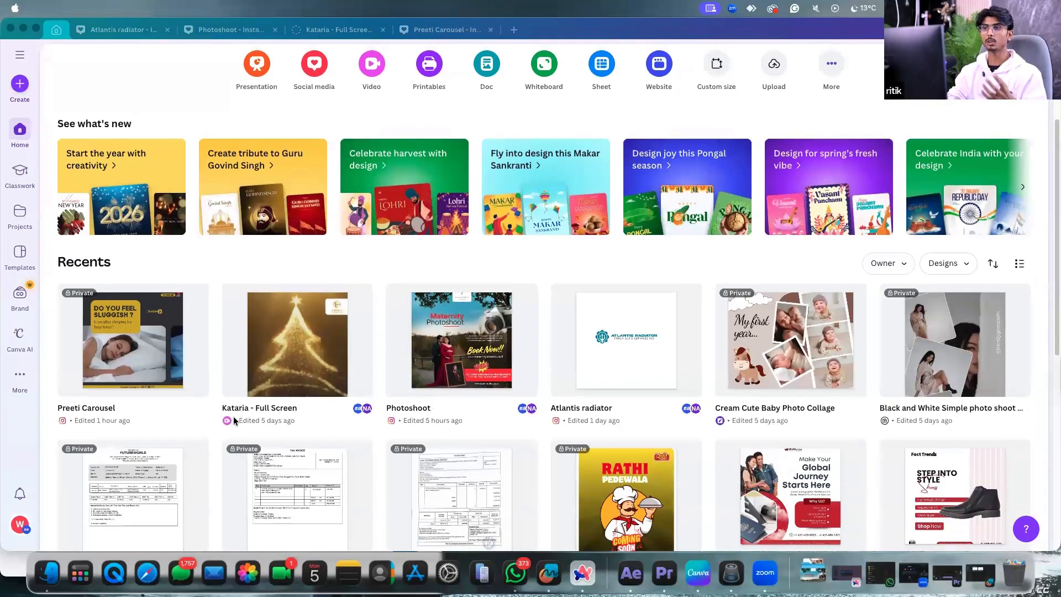
pyautogui.scroll(2, 235, 422)
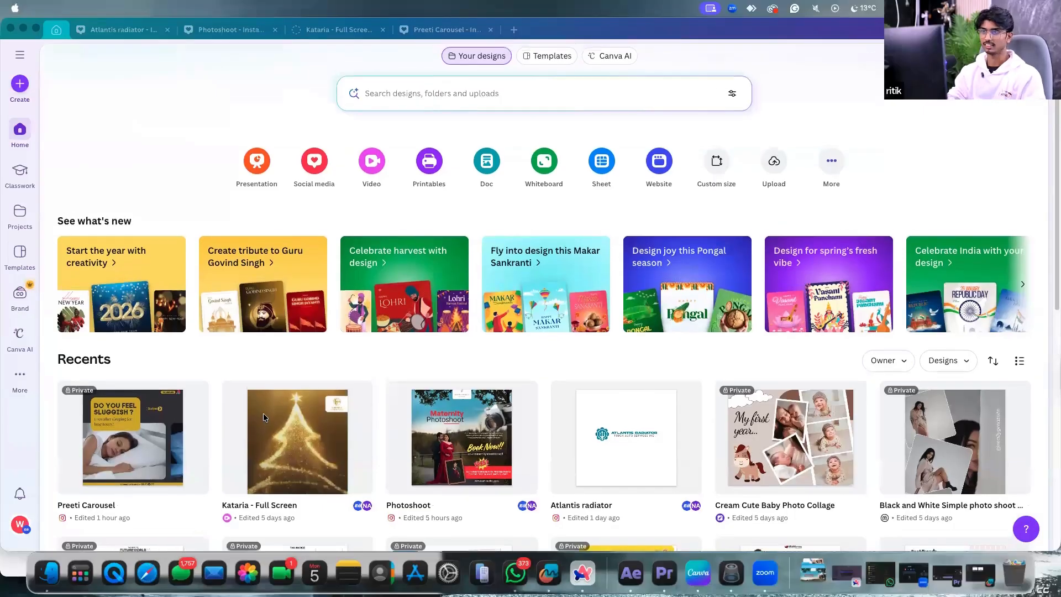
pyautogui.scroll(1, 263, 413)
pyautogui.scroll(2, 522, 414)
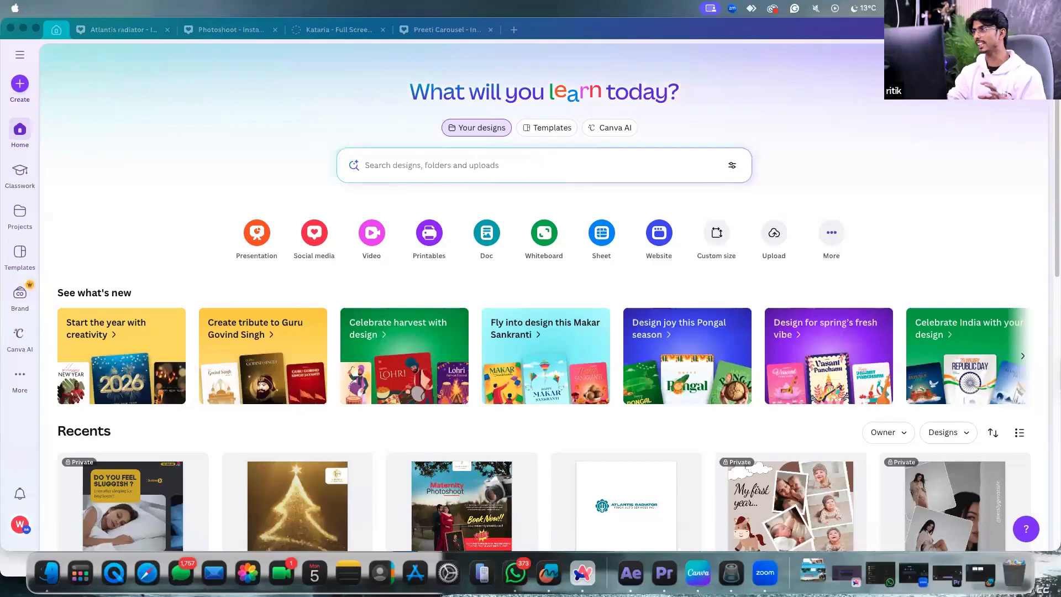
pyautogui.click(199, 201)
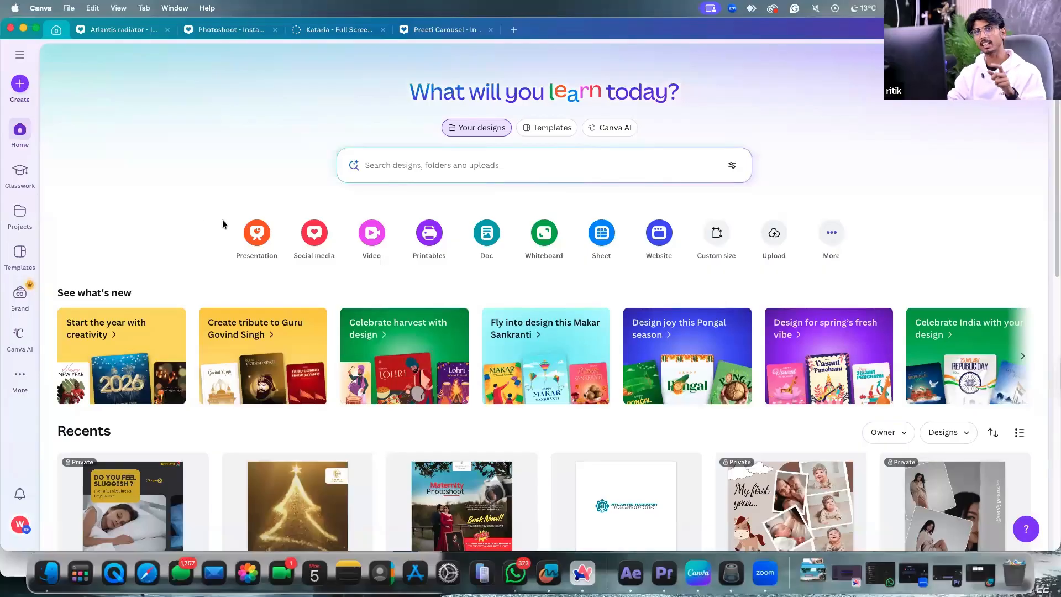
pyautogui.click(895, 539)
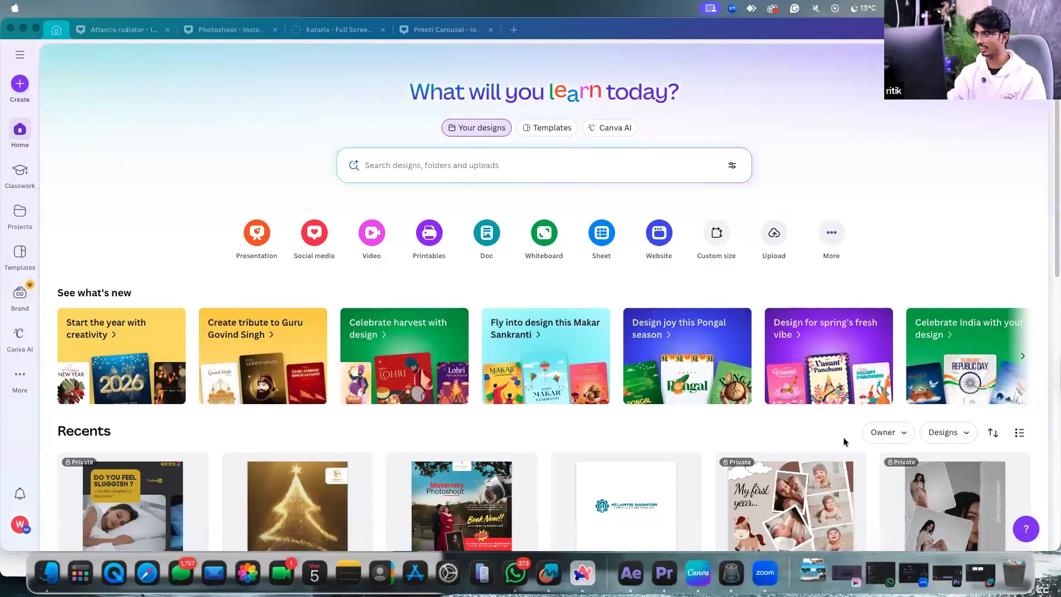
pyautogui.click(779, 218)
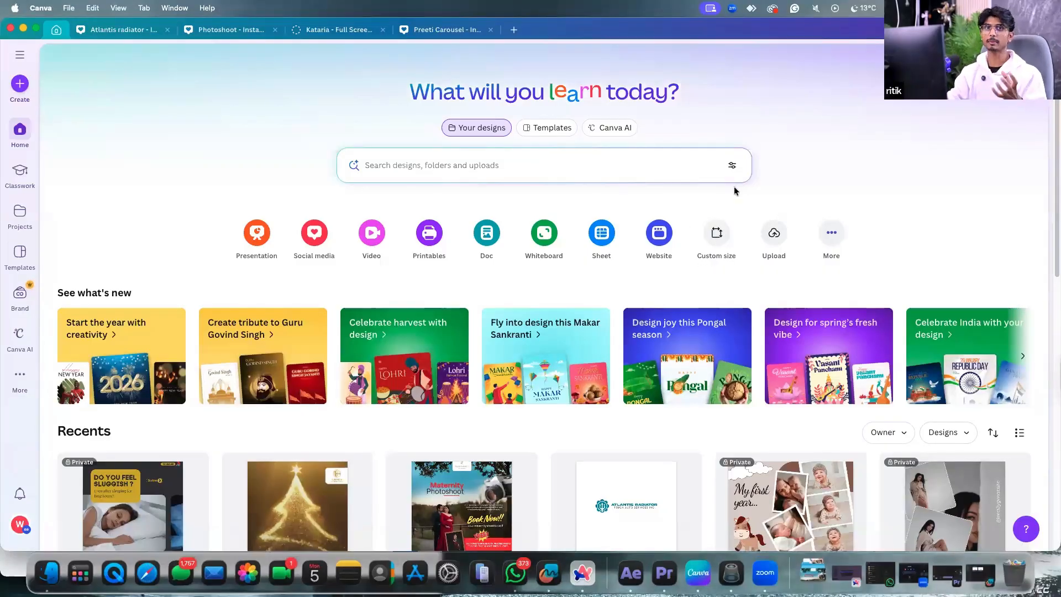
pyautogui.click(412, 161)
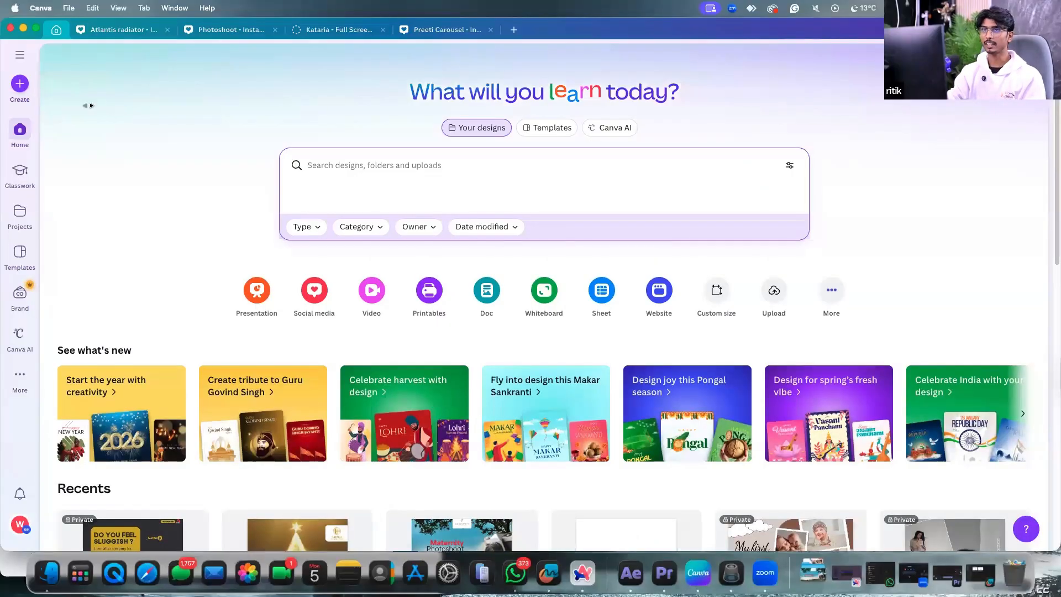
# Leave the design search and choose Custom size in the Create a design window.
pyautogui.click(132, 98)
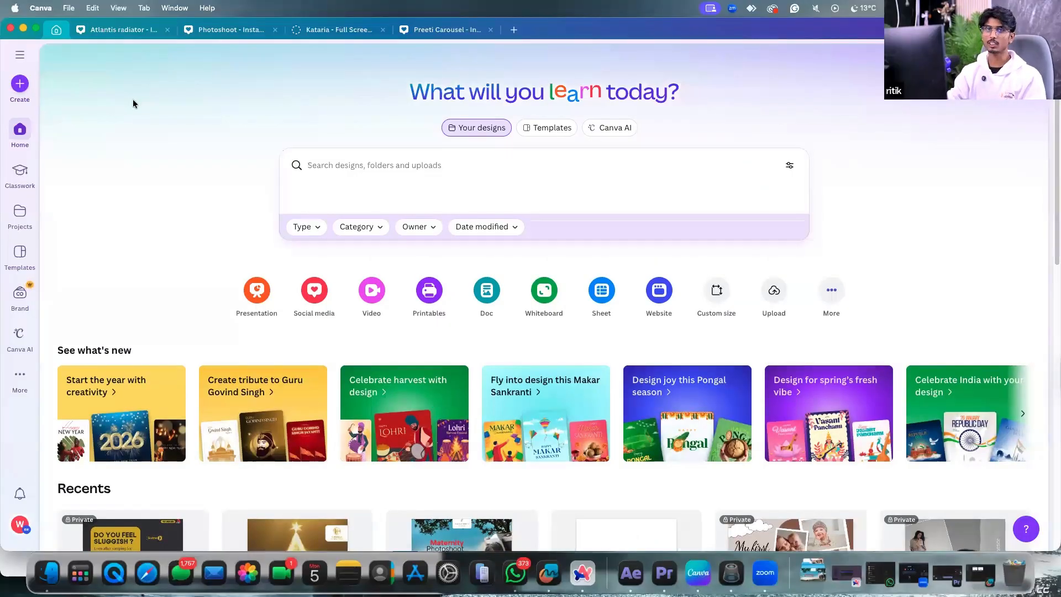
pyautogui.click(20, 84)
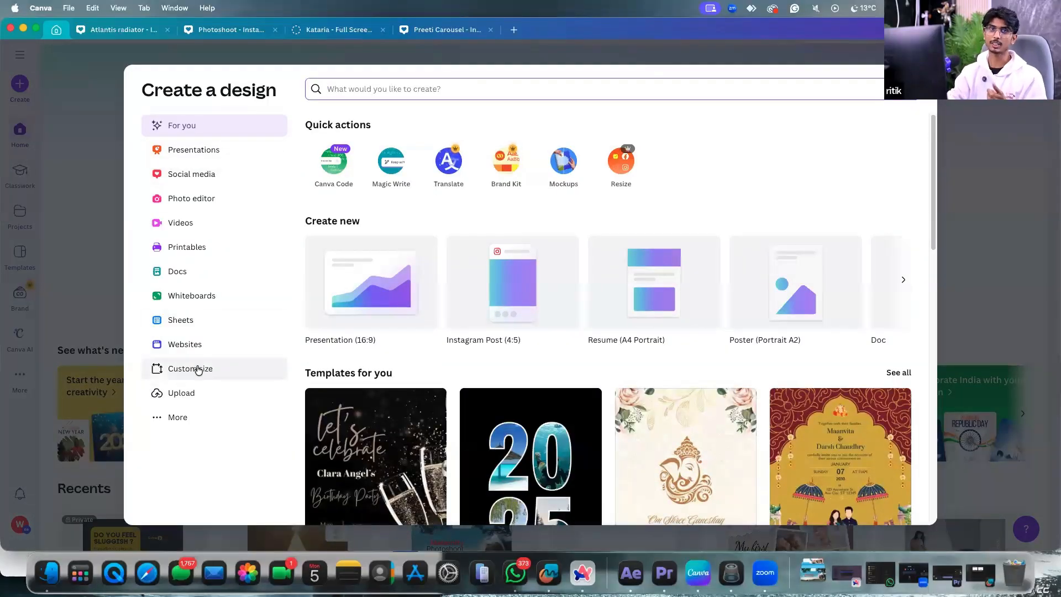
pyautogui.scroll(-3, 533, 283)
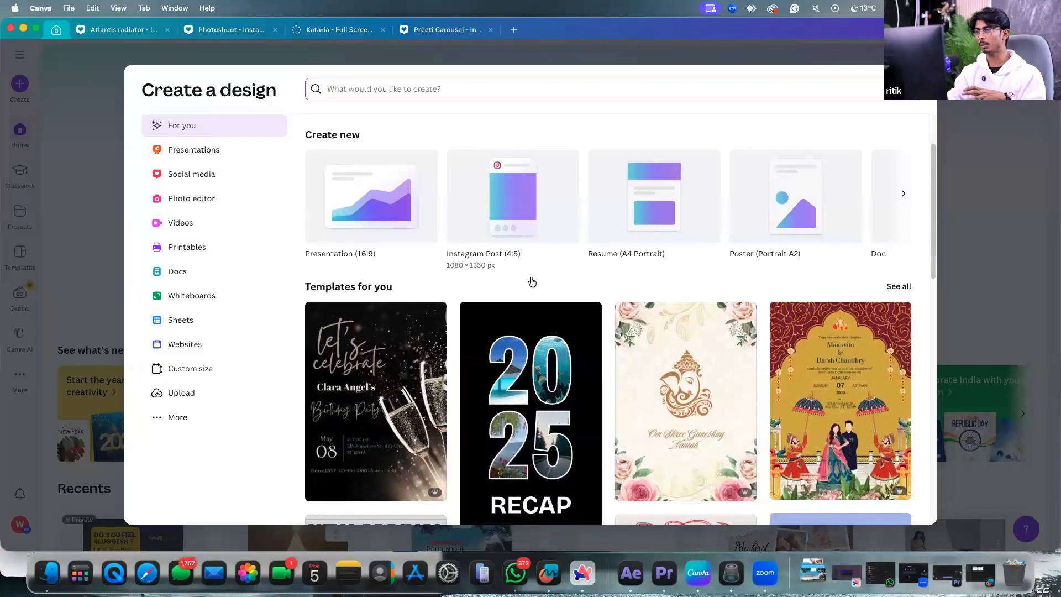
pyautogui.scroll(-5, 532, 283)
pyautogui.scroll(-4, 537, 319)
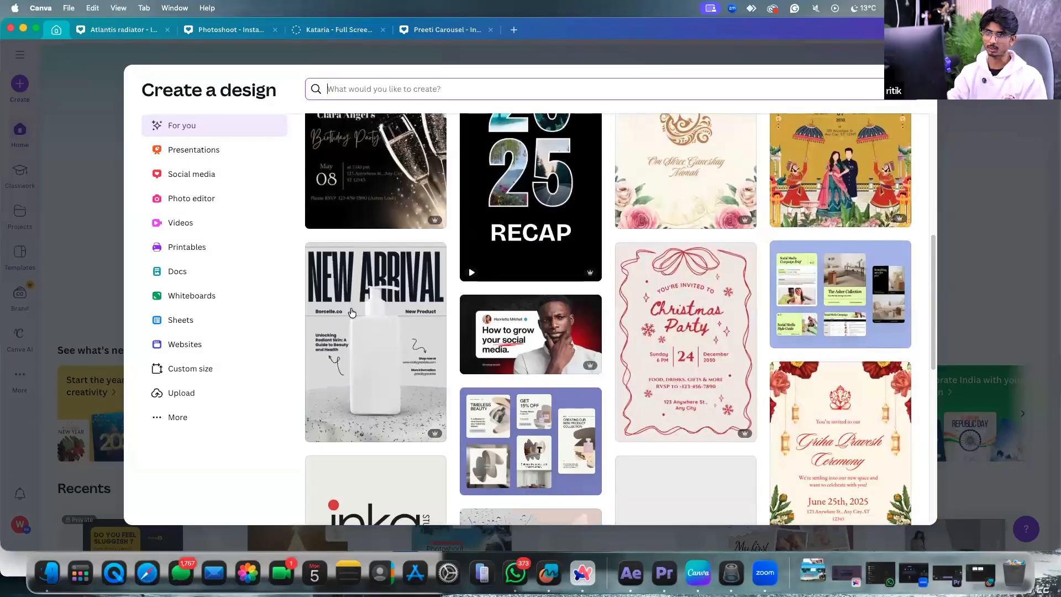
pyautogui.scroll(10, 352, 313)
pyautogui.click(184, 368)
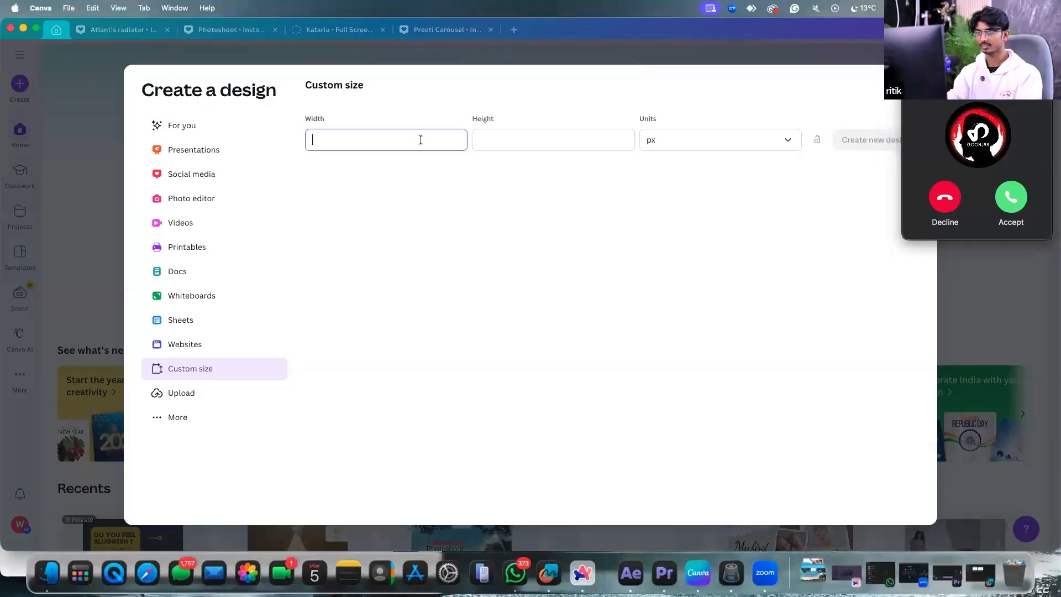
# Create a blank design 500 px wide and 500 px high.
pyautogui.click(421, 140)
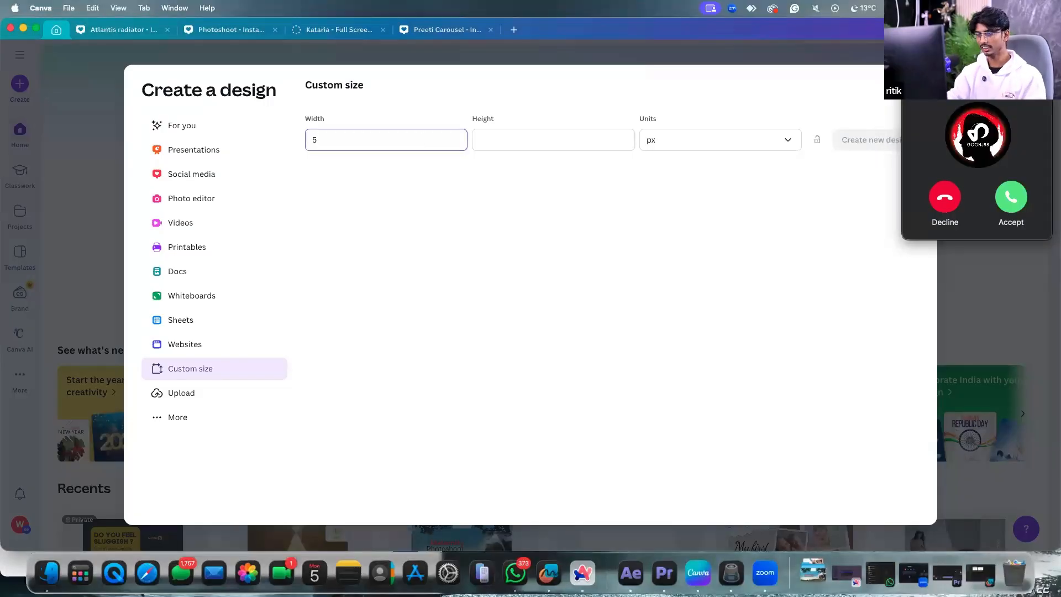
pyautogui.click(500, 146)
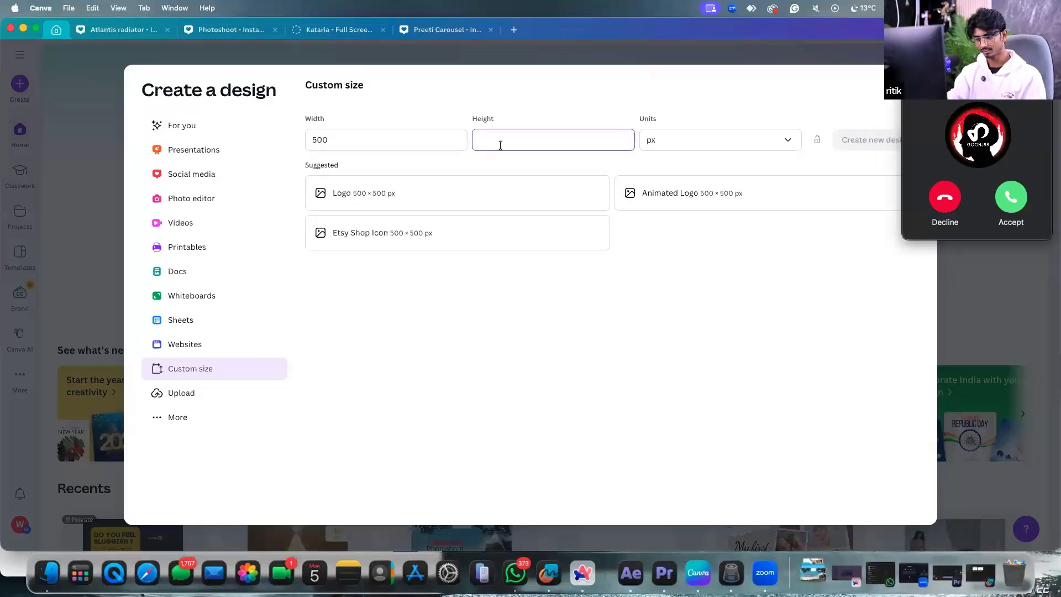
pyautogui.write('500')
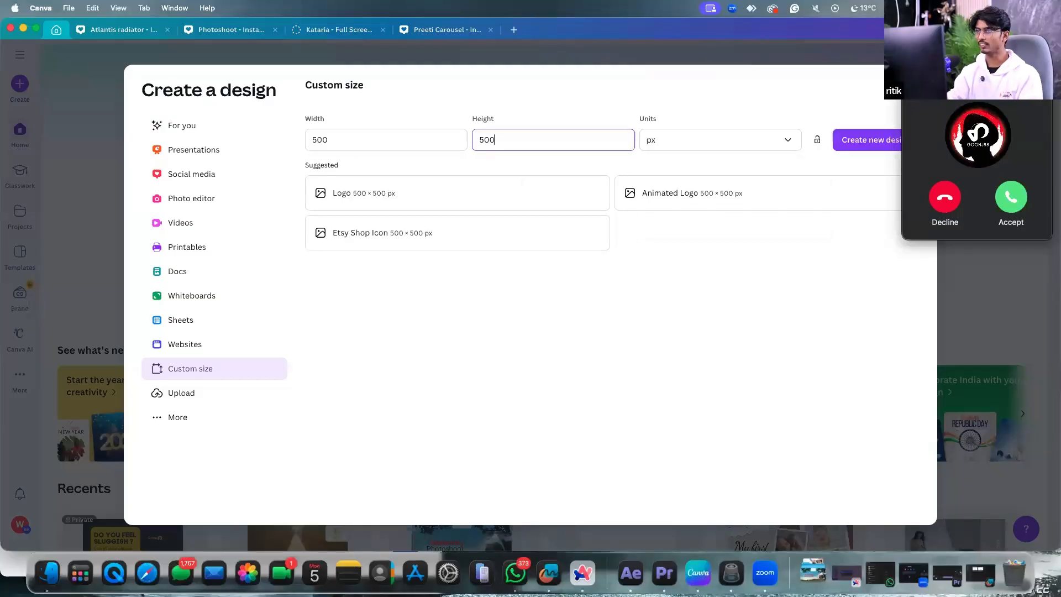
pyautogui.click(965, 190)
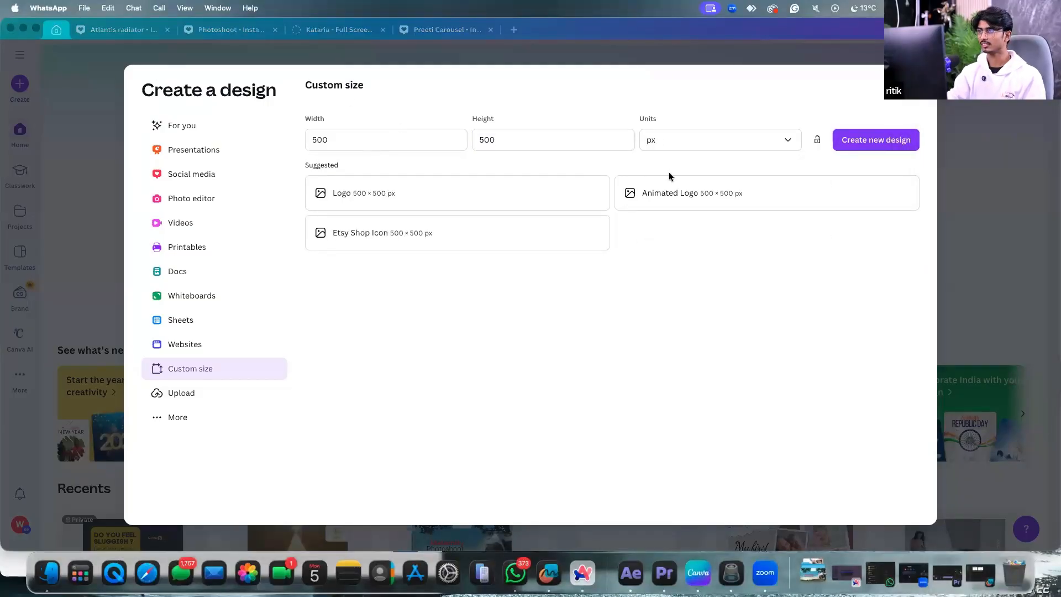
pyautogui.click(698, 144)
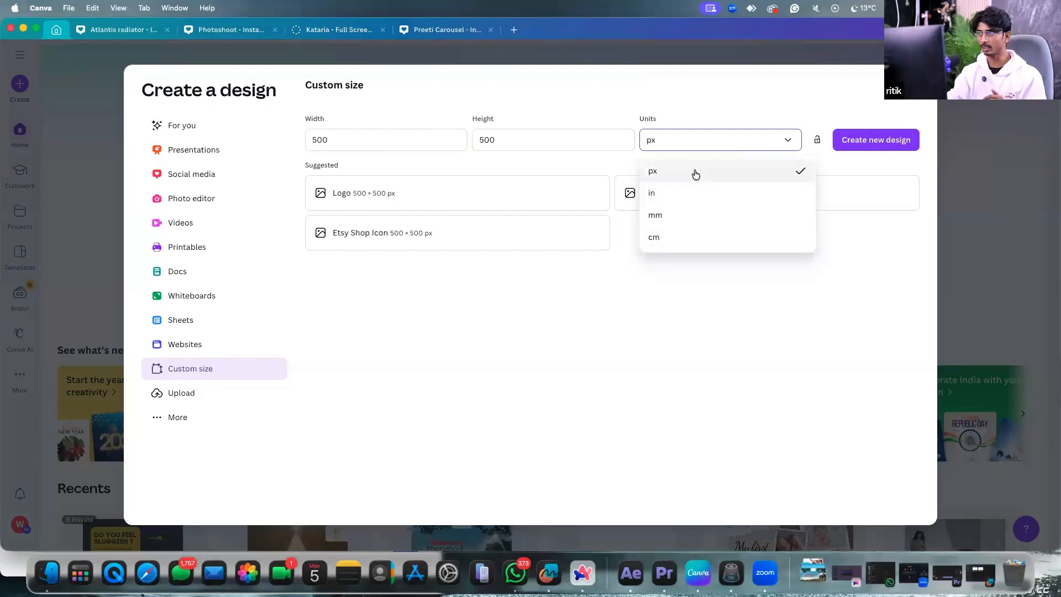
pyautogui.click(696, 171)
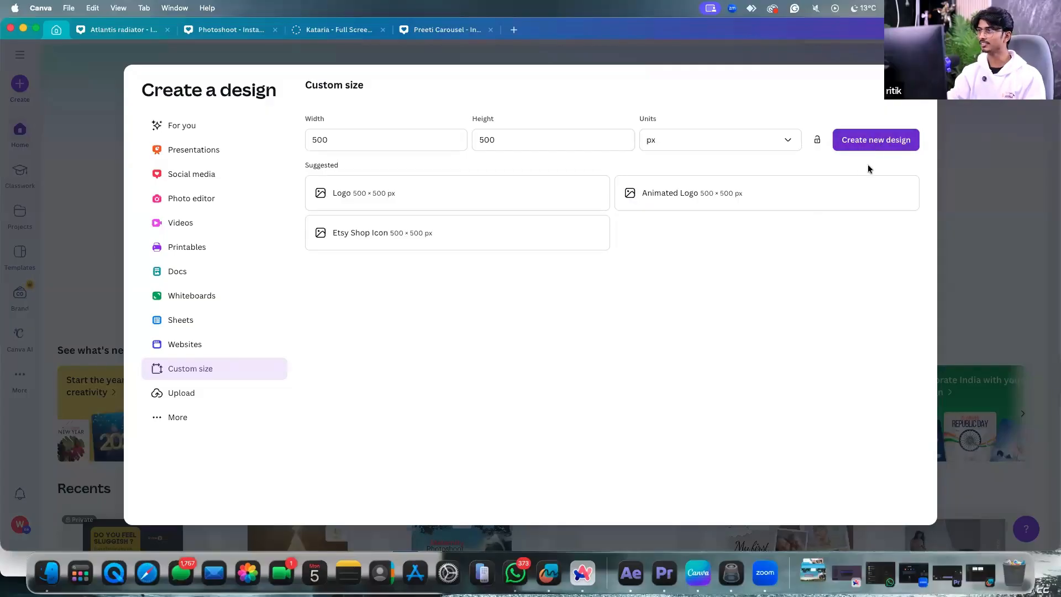
pyautogui.click(876, 140)
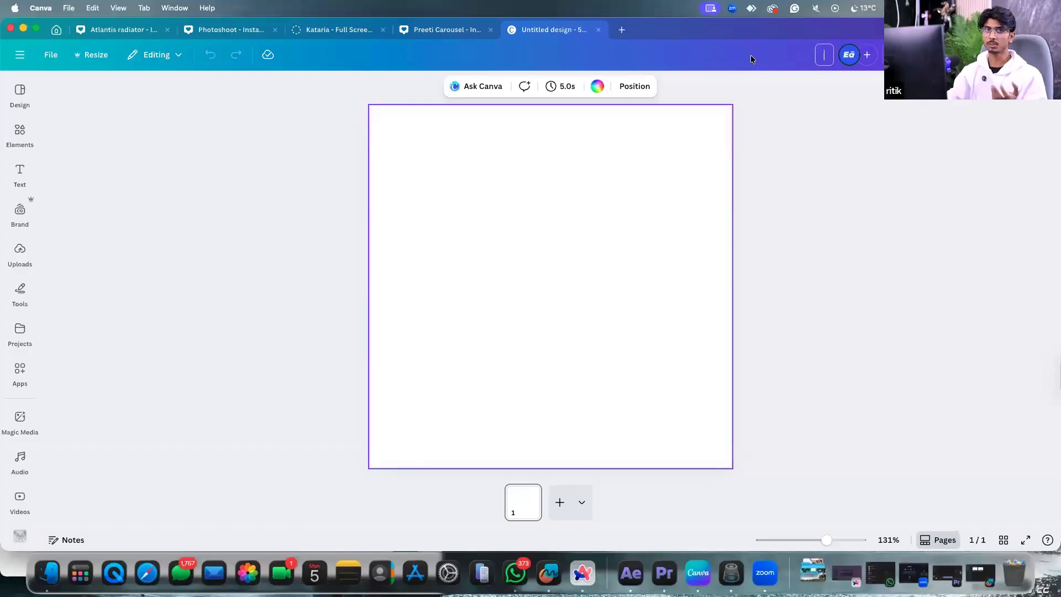
pyautogui.write('te')
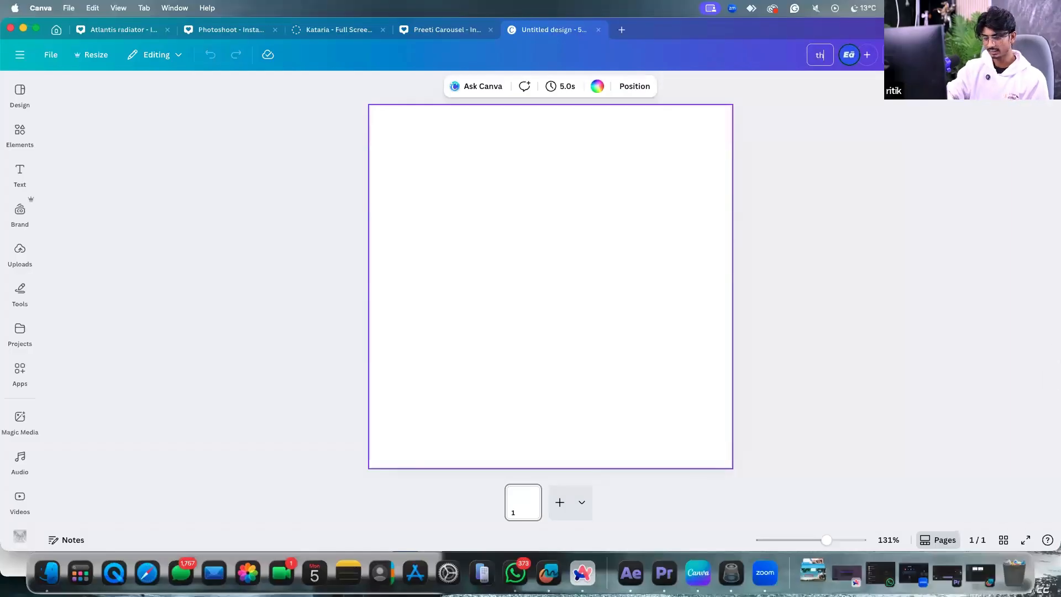
pyautogui.press('BackSpace')
pyautogui.write('highlights')
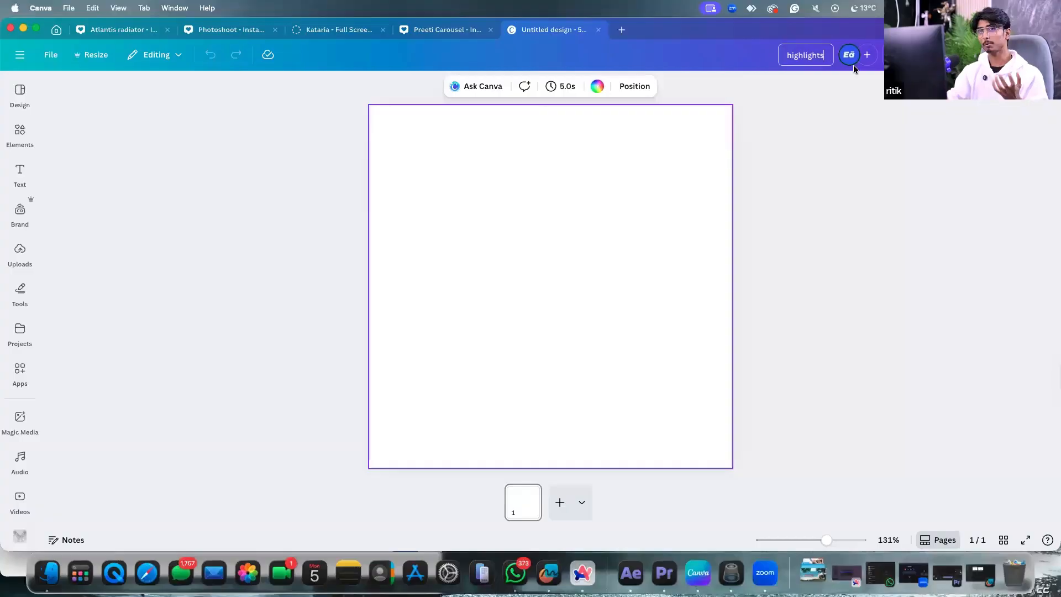
pyautogui.click(903, 168)
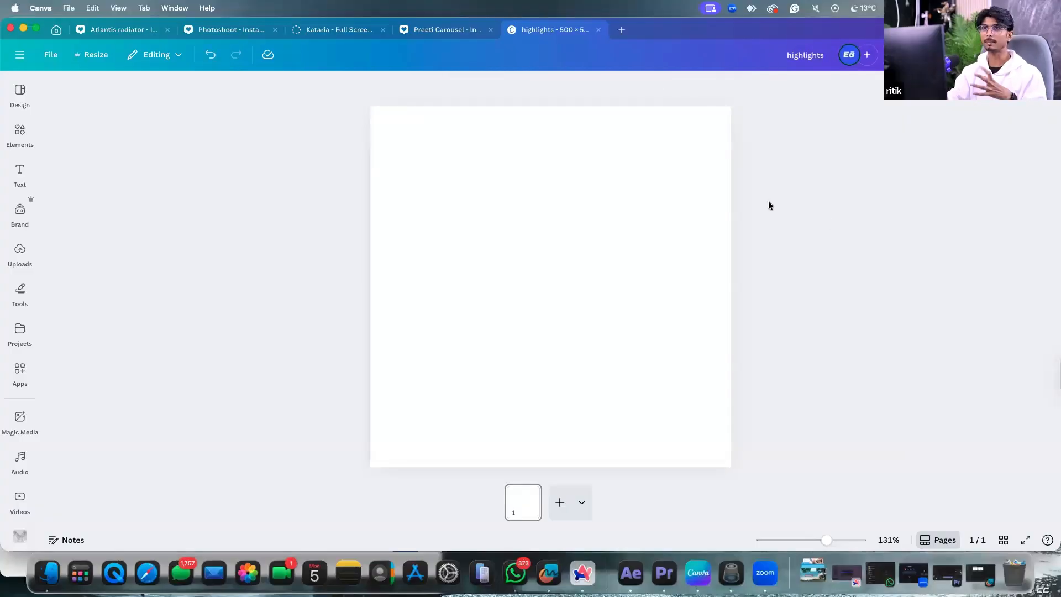
pyautogui.click(57, 30)
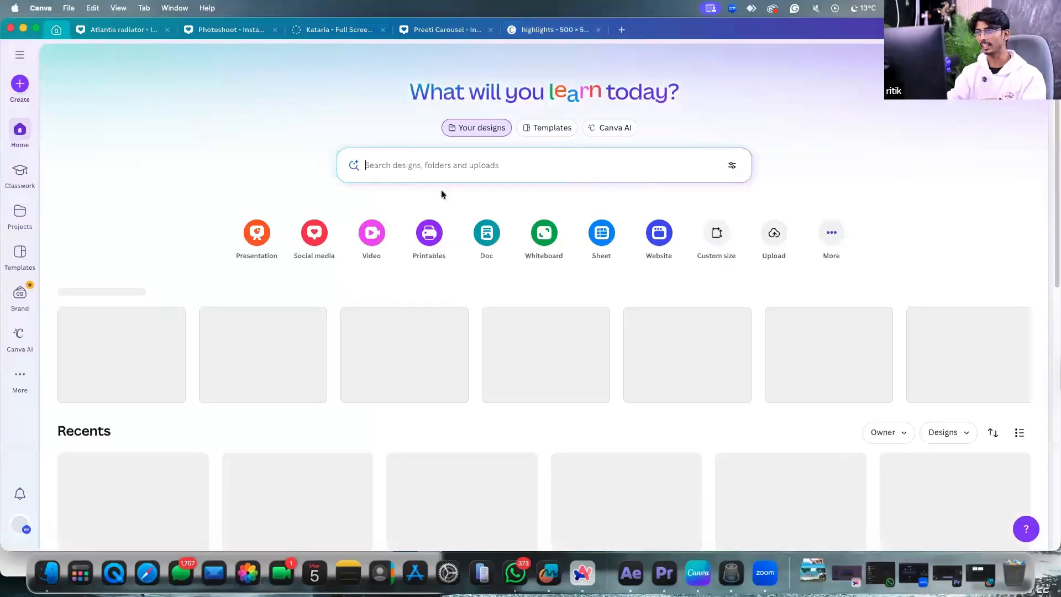
pyautogui.click(415, 168)
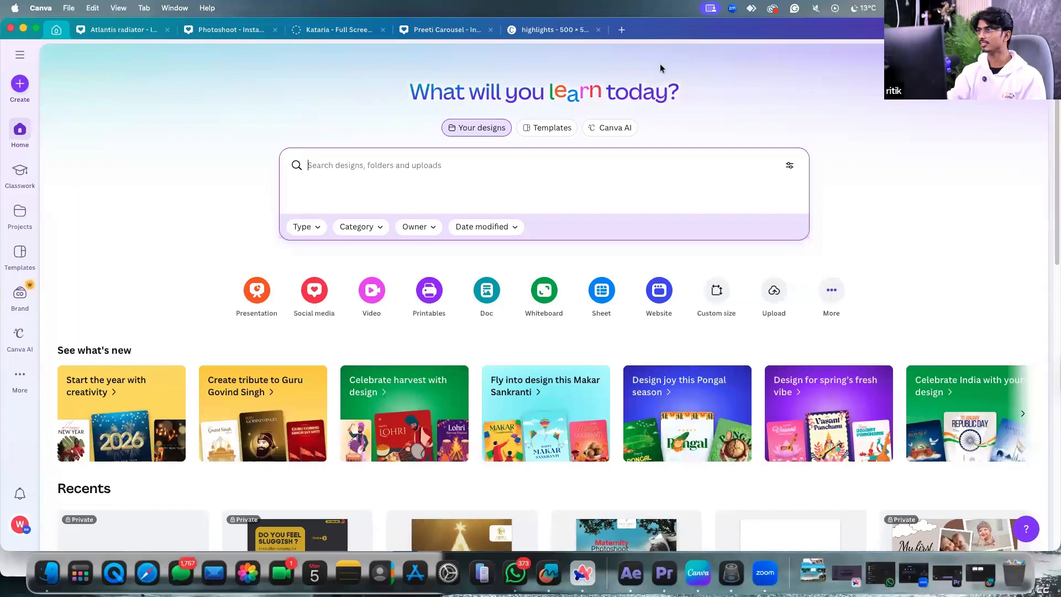
pyautogui.click(144, 30)
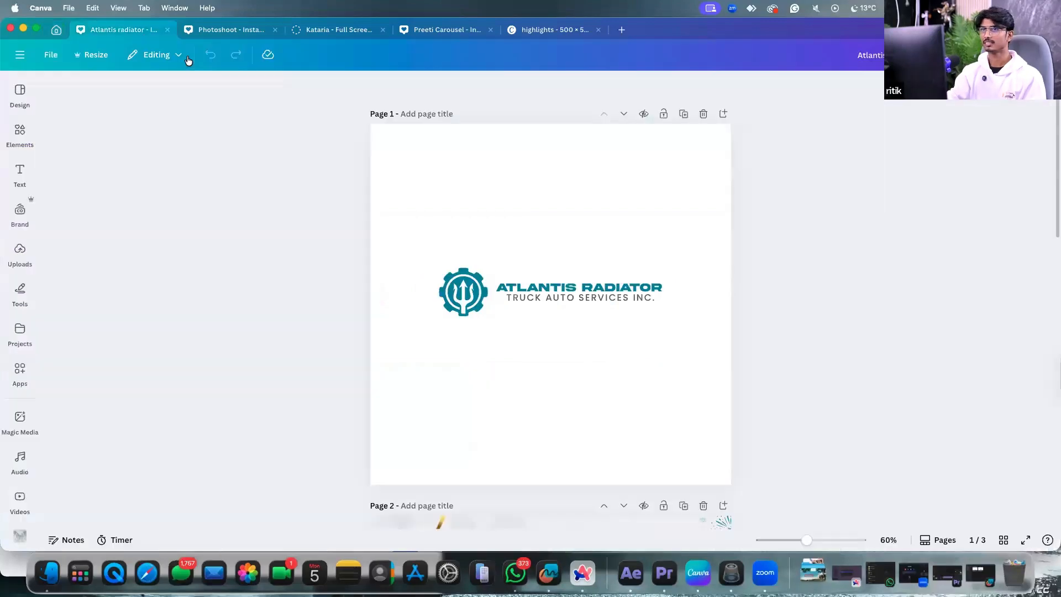
pyautogui.click(258, 31)
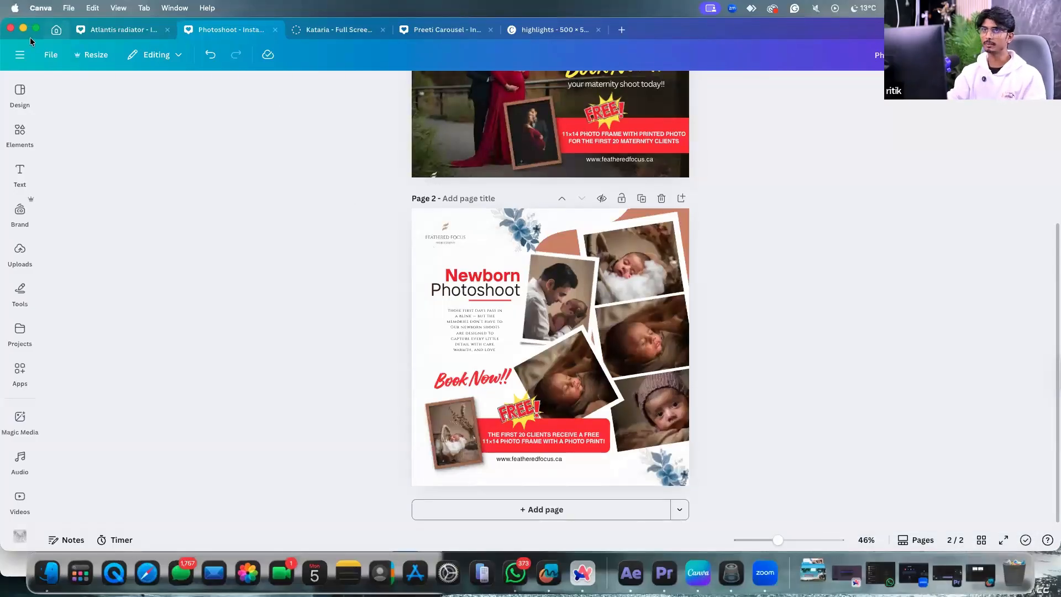
pyautogui.click(541, 31)
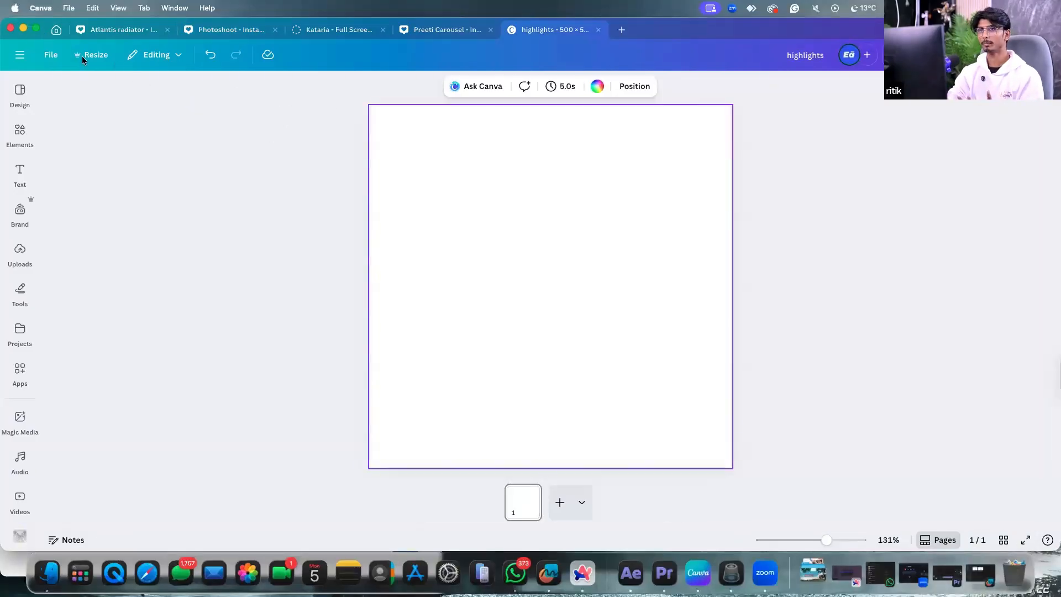
pyautogui.click(57, 30)
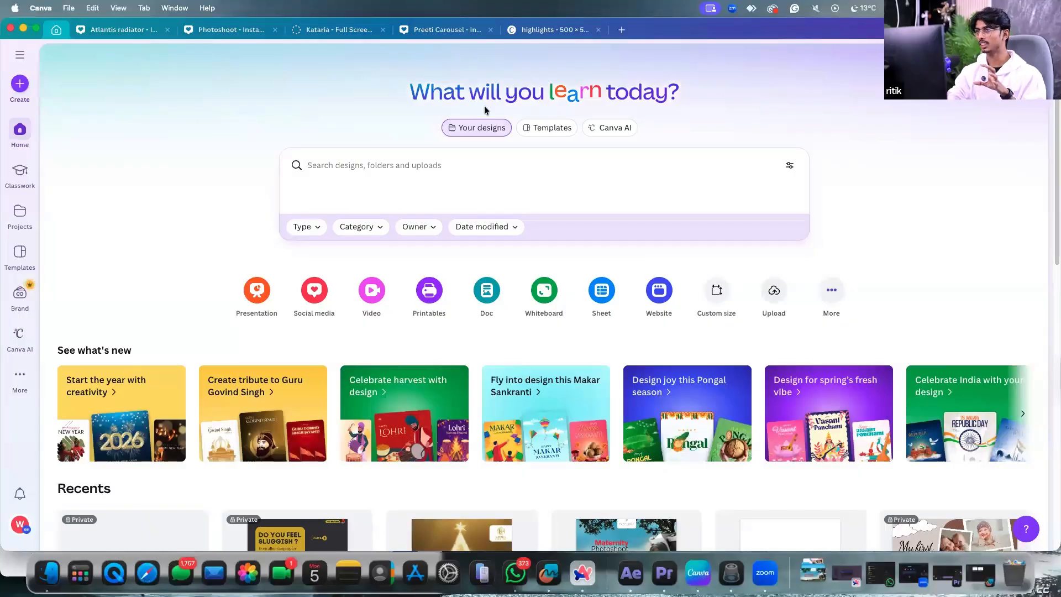
pyautogui.click(542, 32)
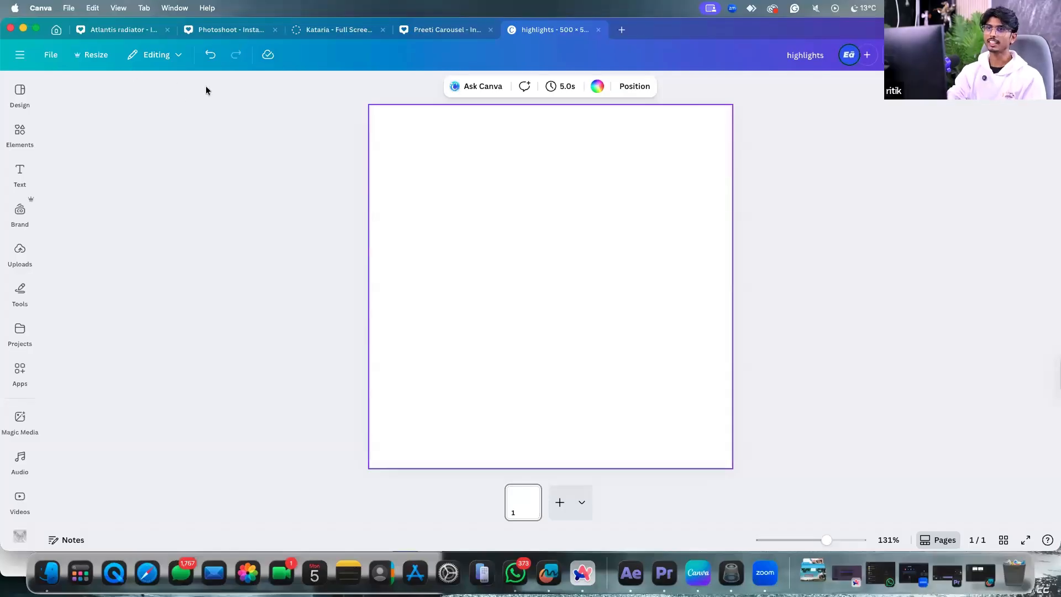
pyautogui.click(20, 133)
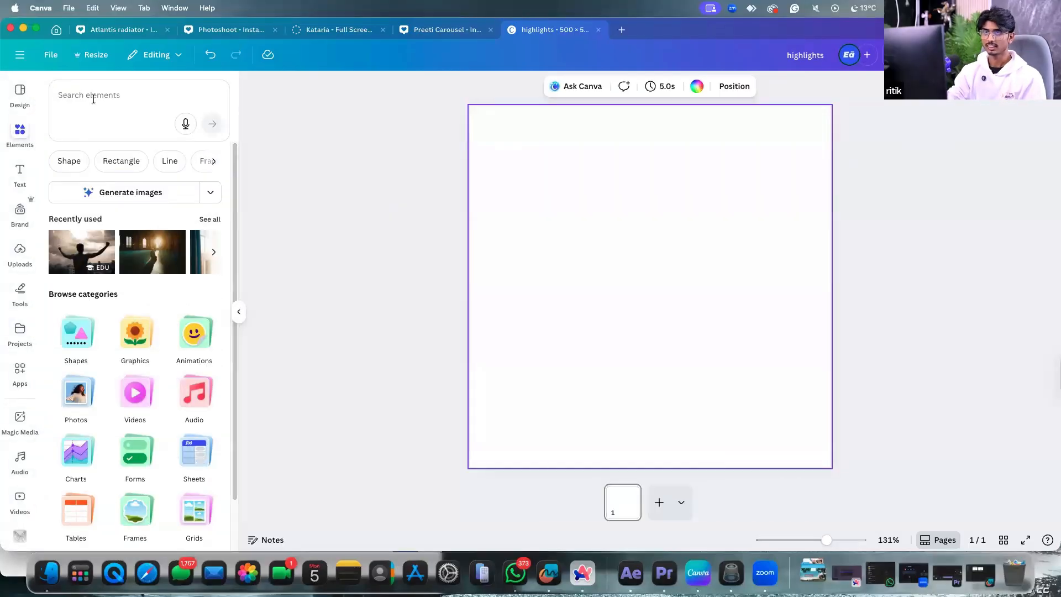
# Search Elements for 'travel' and show all Graphics results.
pyautogui.click(94, 99)
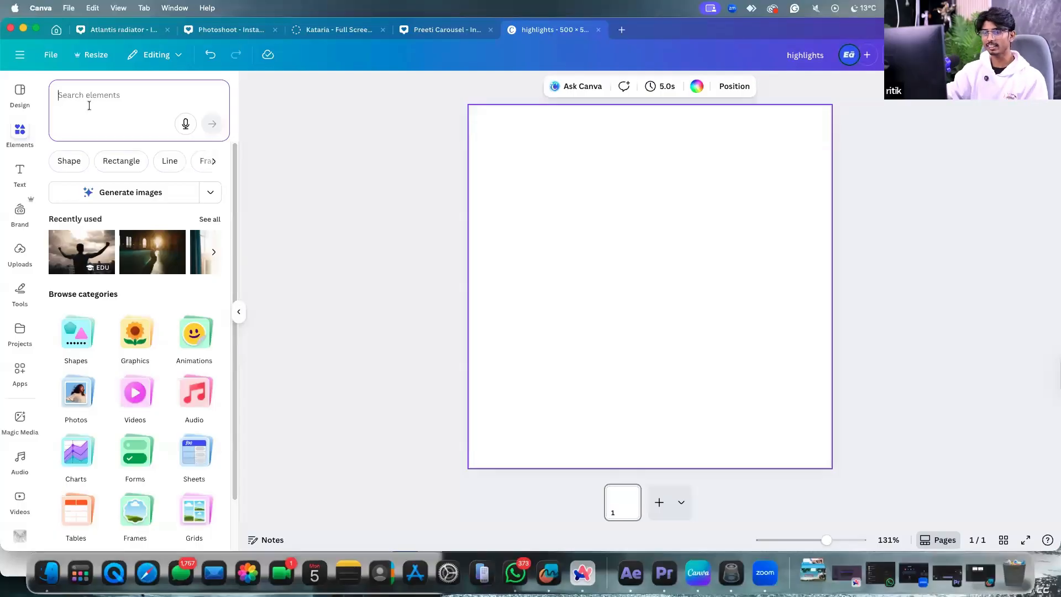
pyautogui.click(89, 106)
pyautogui.write('travel')
pyautogui.press('Return')
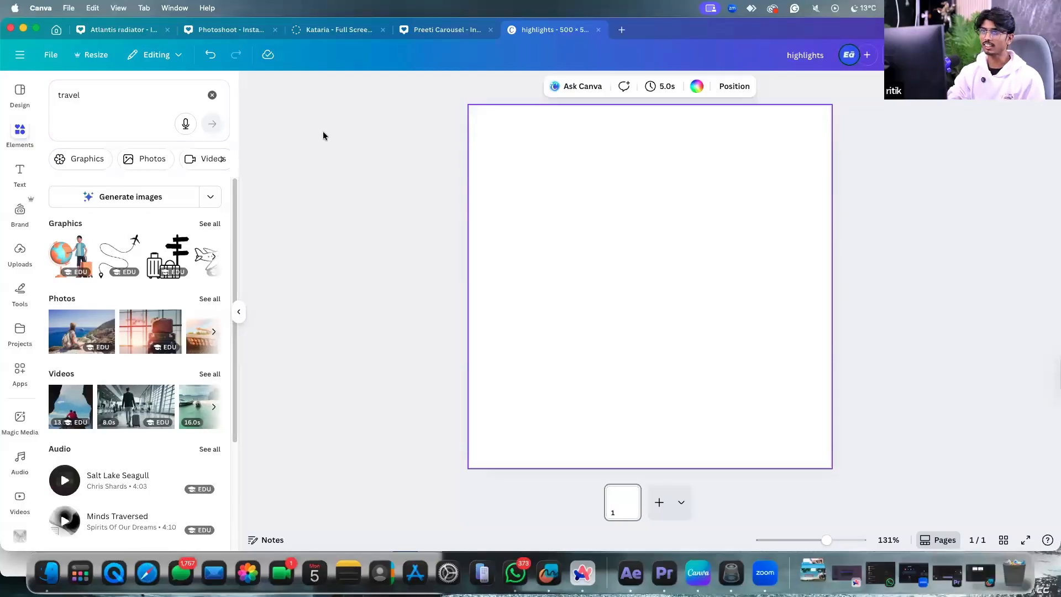
pyautogui.click(209, 223)
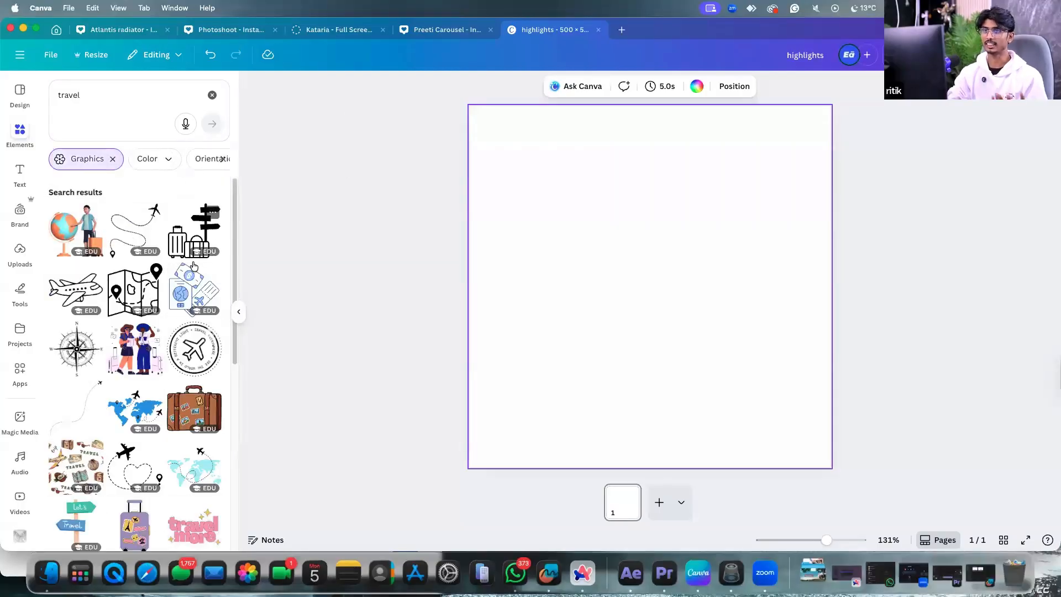
pyautogui.scroll(-1, 209, 298)
pyautogui.scroll(-1, 204, 307)
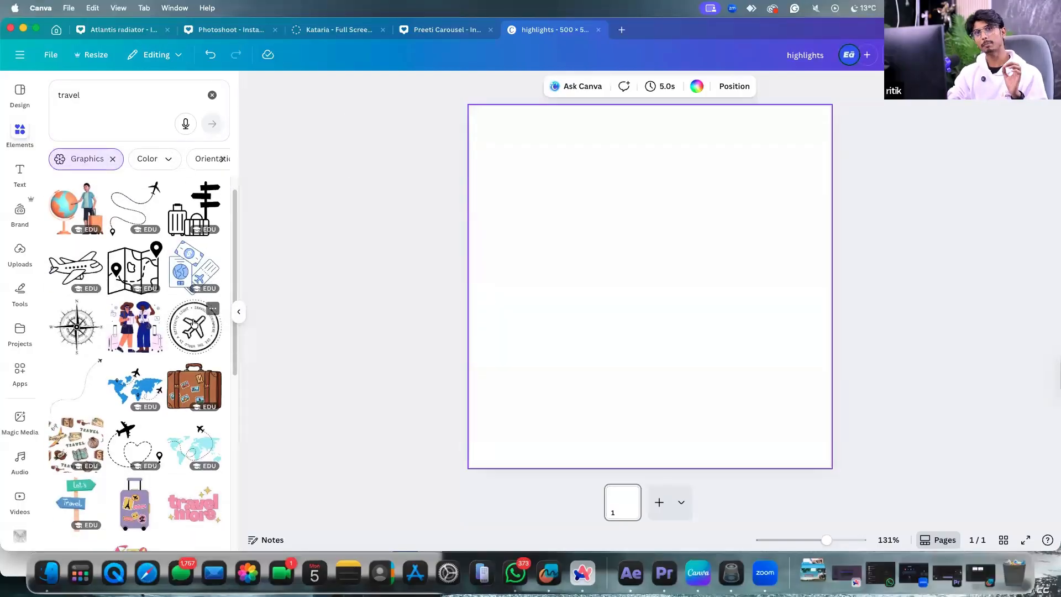
pyautogui.scroll(-5, 191, 329)
pyautogui.scroll(-3, 188, 338)
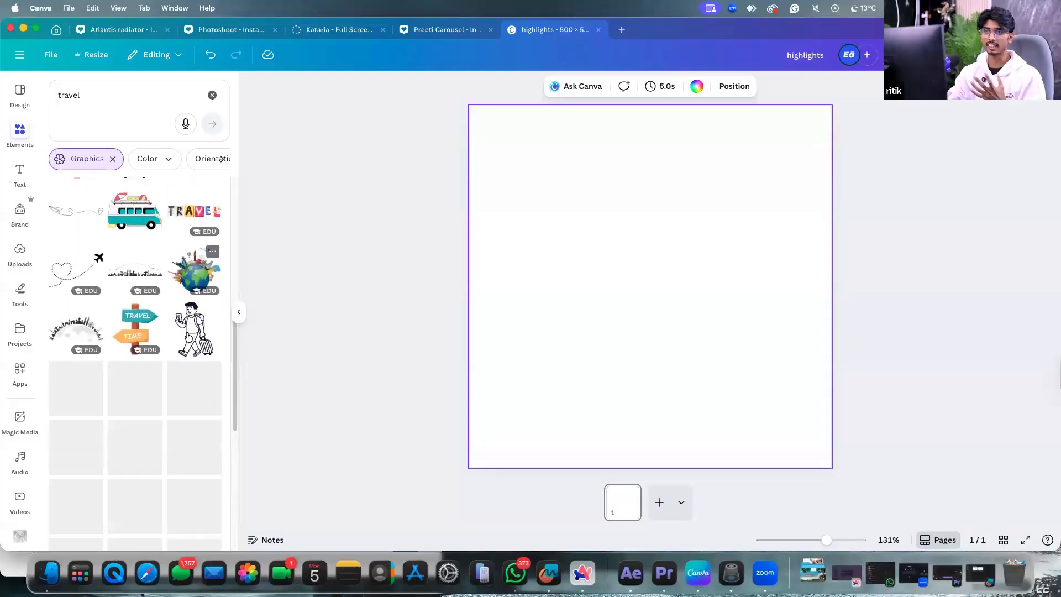
pyautogui.scroll(-4, 184, 335)
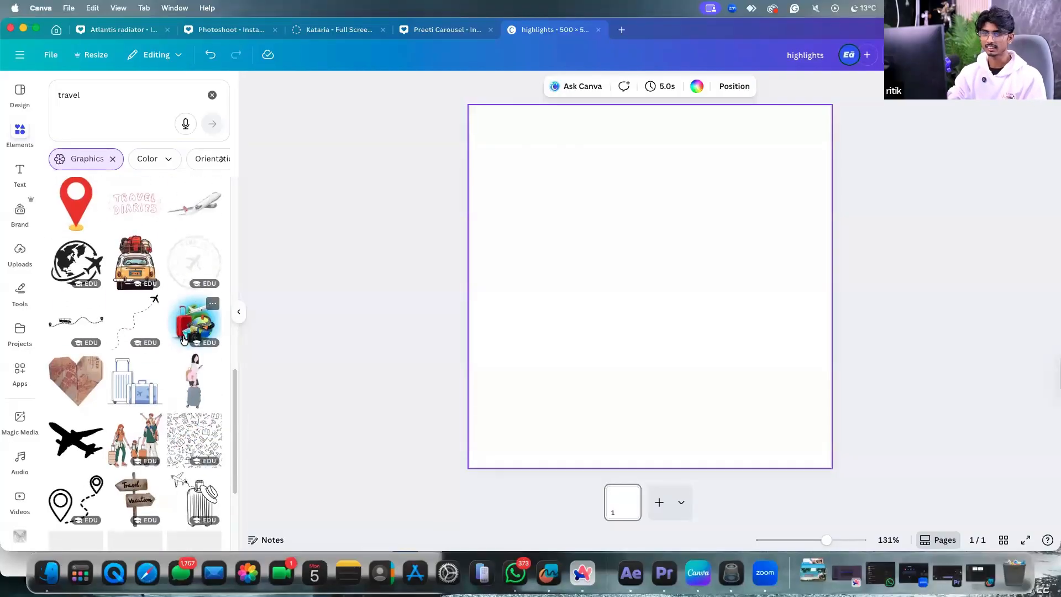
pyautogui.scroll(10, 184, 335)
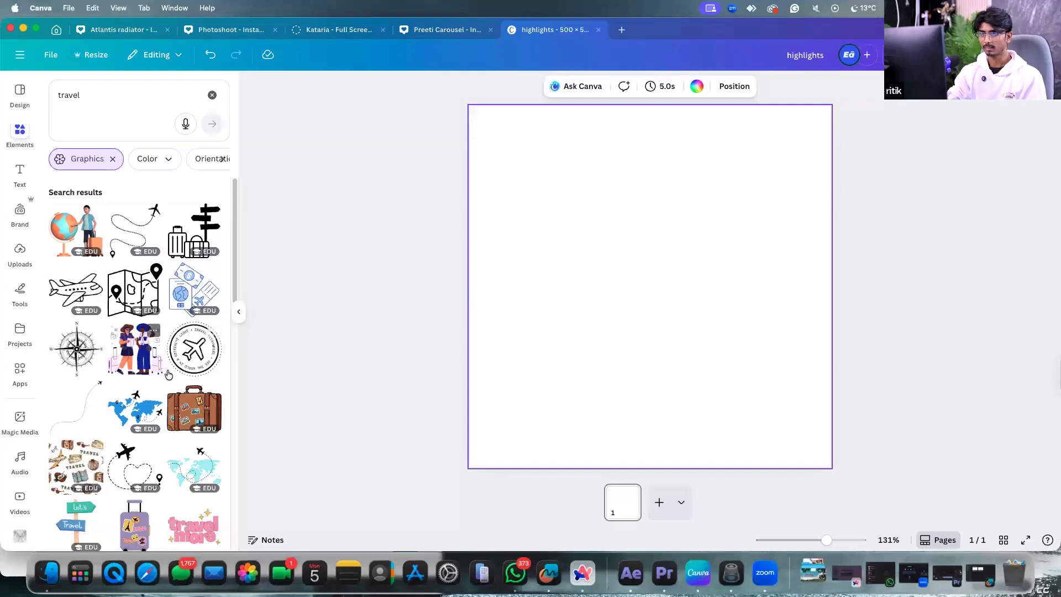
# Add the passport-and-ticket travel graphic and enlarge it at the page centre.
pyautogui.click(194, 288)
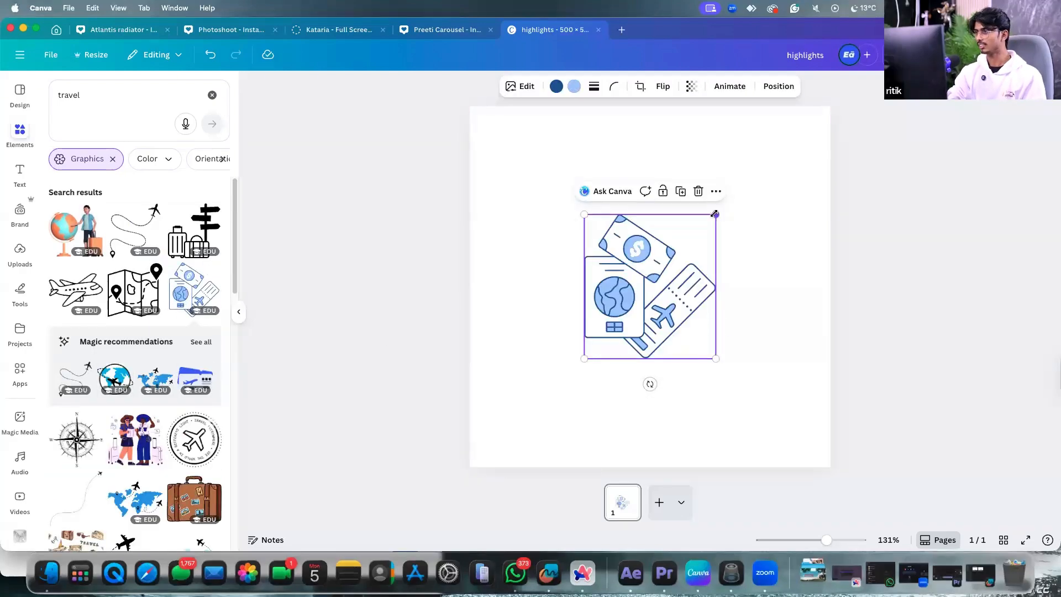
pyautogui.moveTo(716, 215); pyautogui.dragTo(738, 195)
pyautogui.click(747, 151)
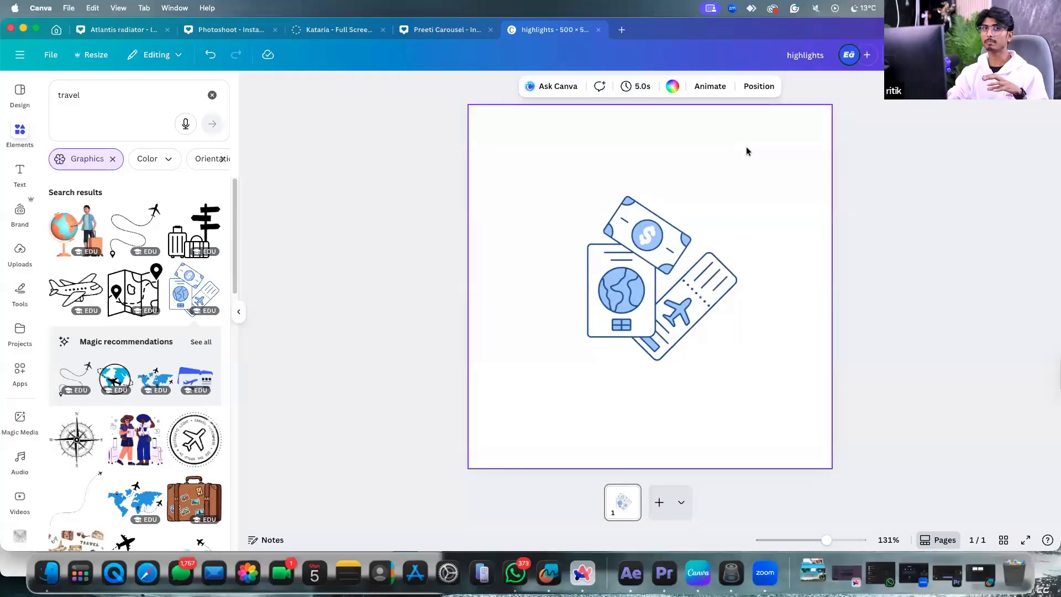
pyautogui.click(670, 239)
pyautogui.click(708, 140)
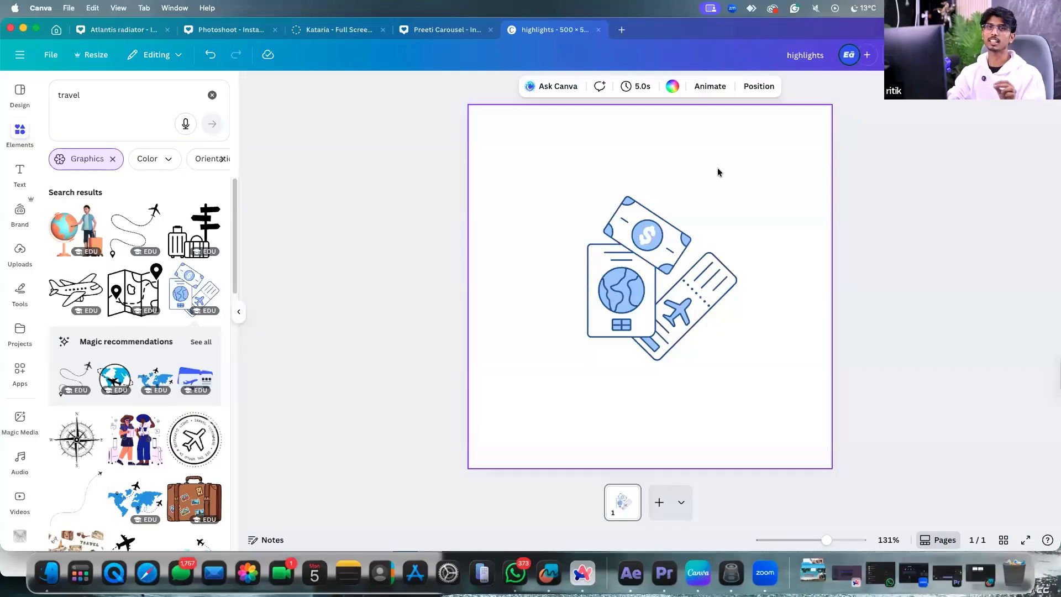
# Remove the circle accidentally added with the C shortcut.
pyautogui.press('c')
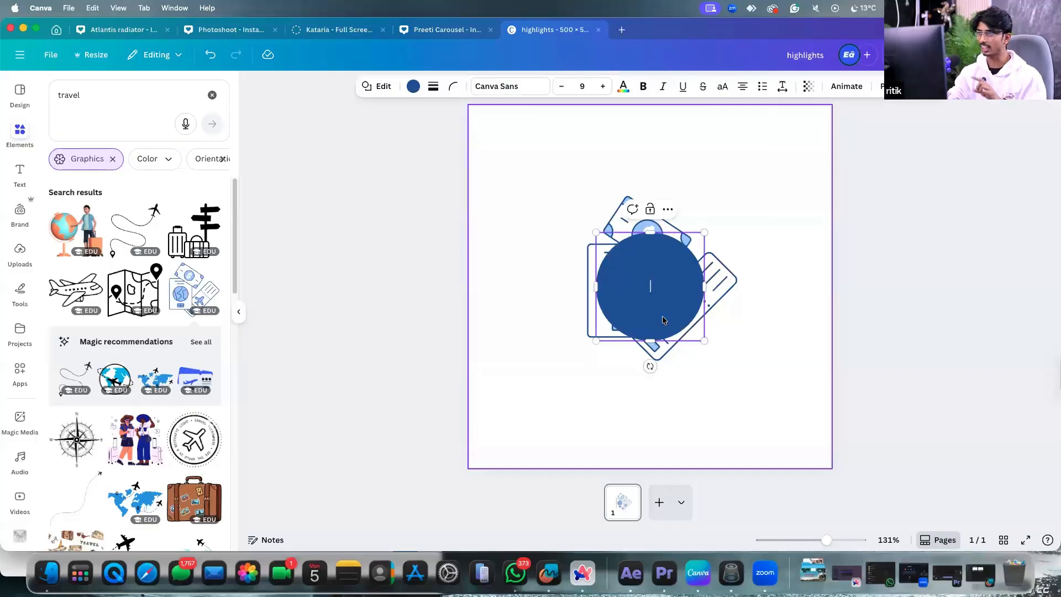
pyautogui.click(762, 261)
pyautogui.click(687, 283)
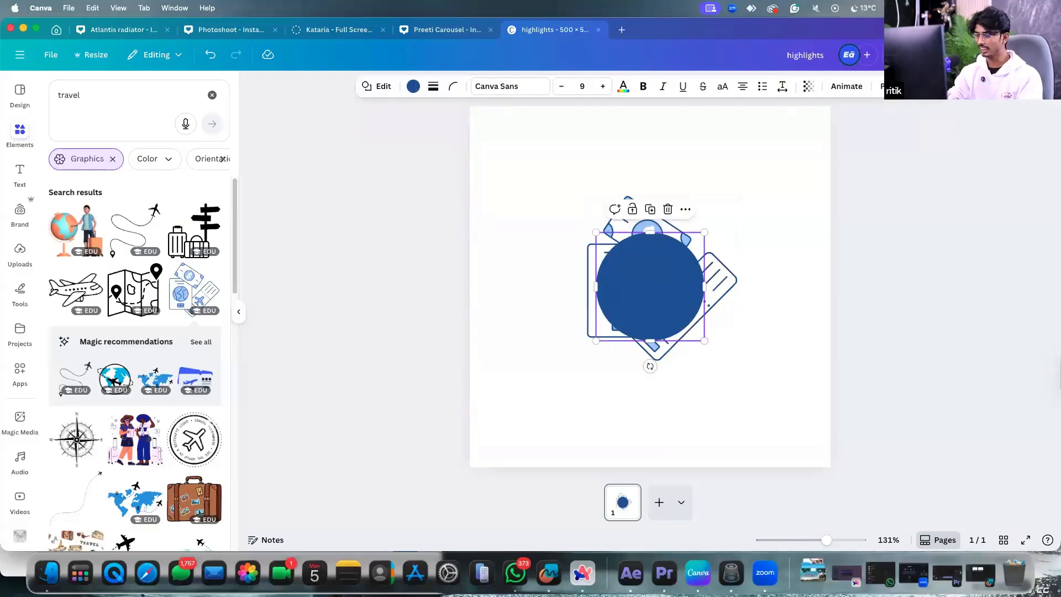
pyautogui.press('Delete')
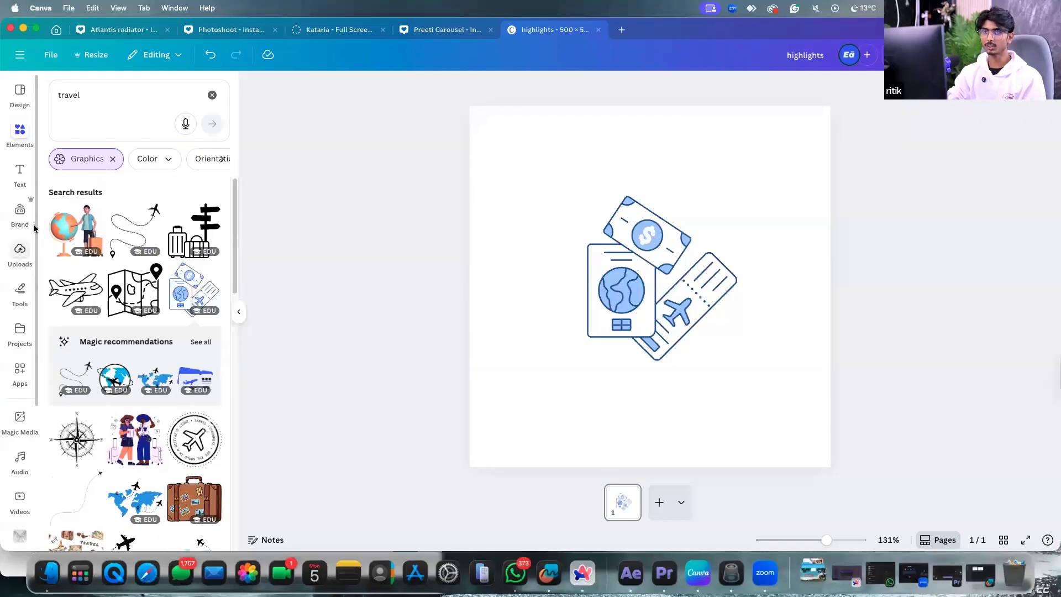
# Search Elements for 'circle', drop the Graphics filter, and show all Shapes results.
pyautogui.doubleClick(76, 99)
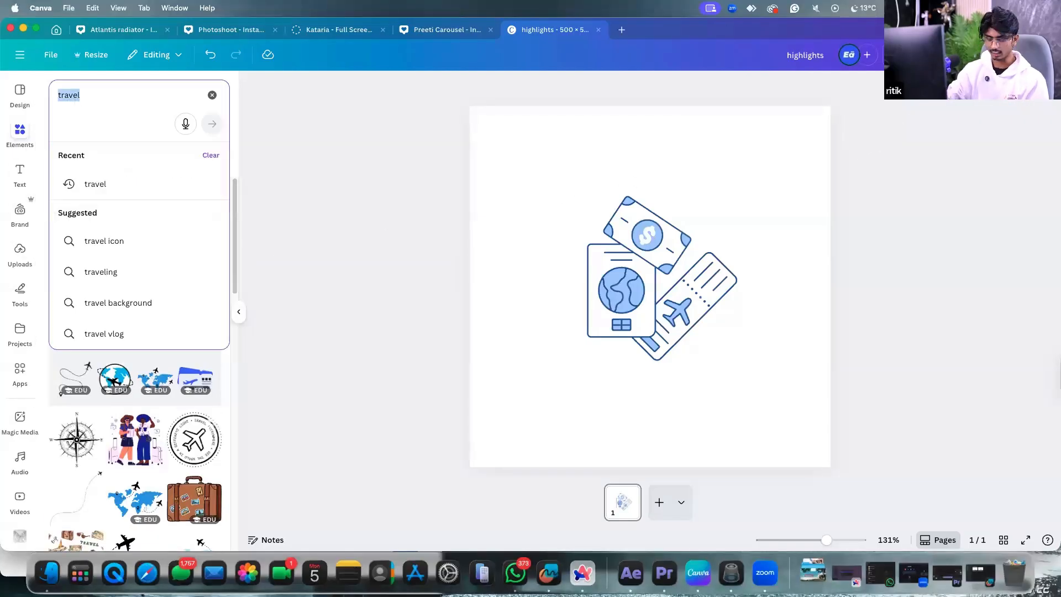
pyautogui.write('circle')
pyautogui.press('Return')
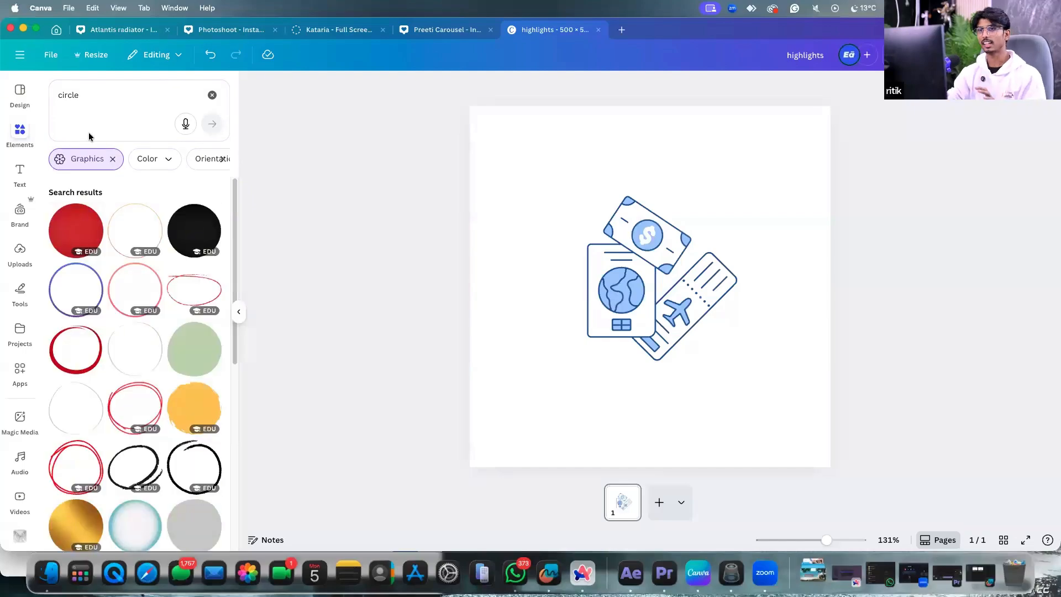
pyautogui.scroll(1, 154, 362)
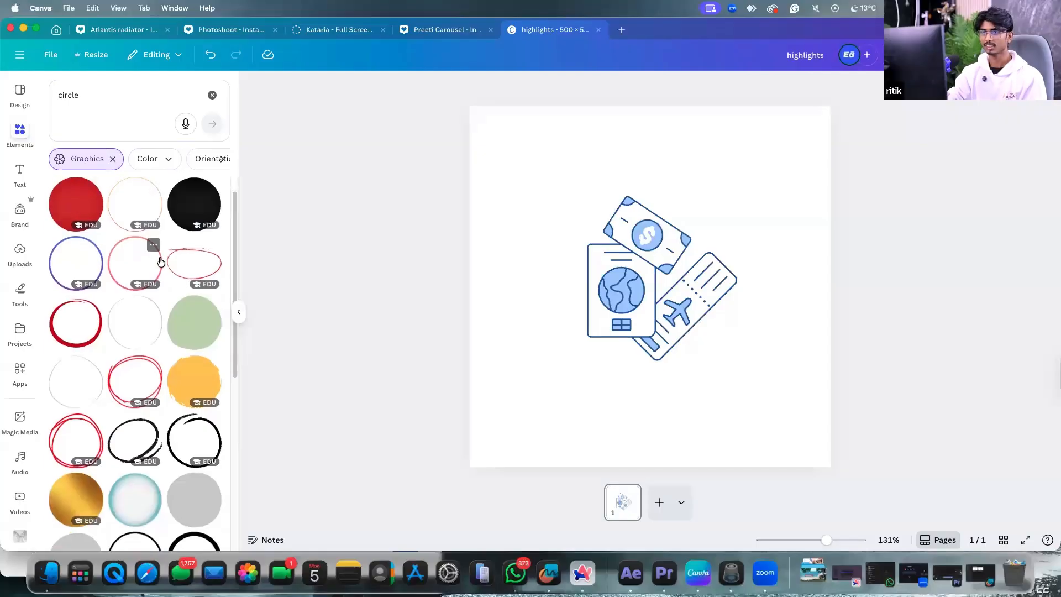
pyautogui.click(117, 159)
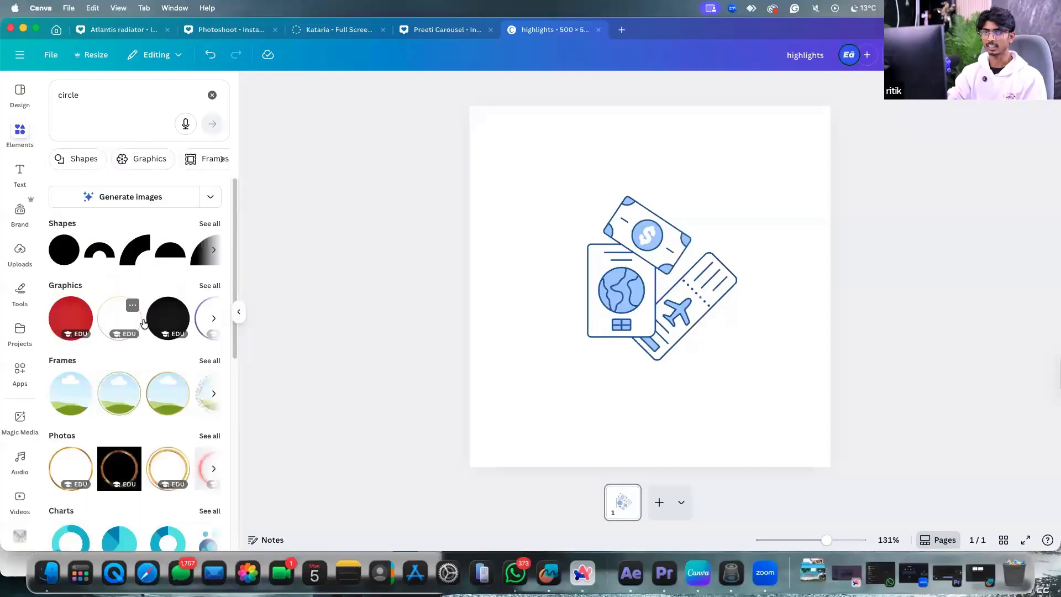
pyautogui.scroll(-2, 139, 387)
pyautogui.scroll(-6, 149, 387)
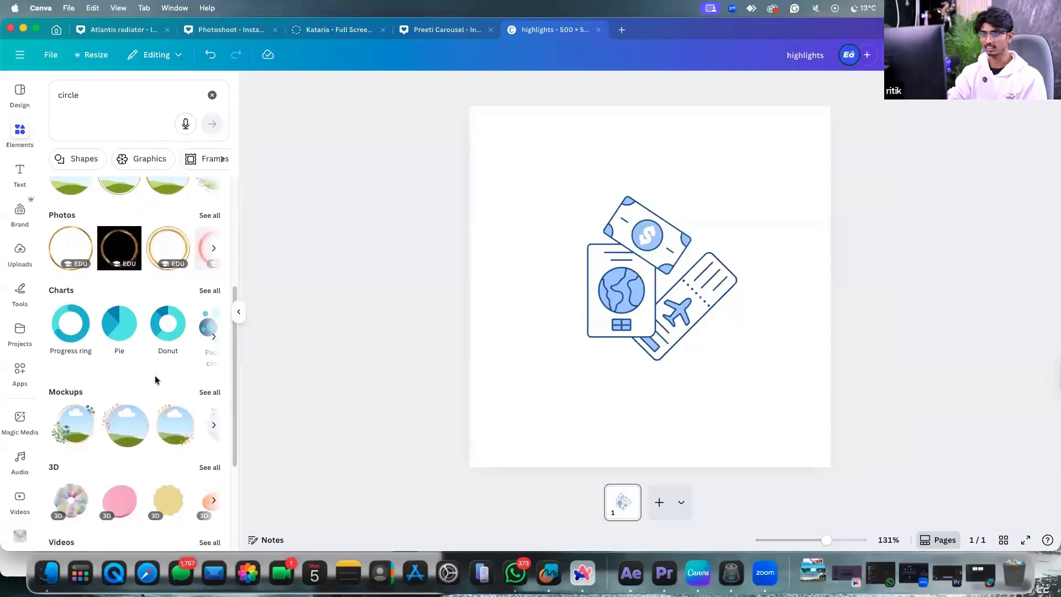
pyautogui.scroll(8, 156, 331)
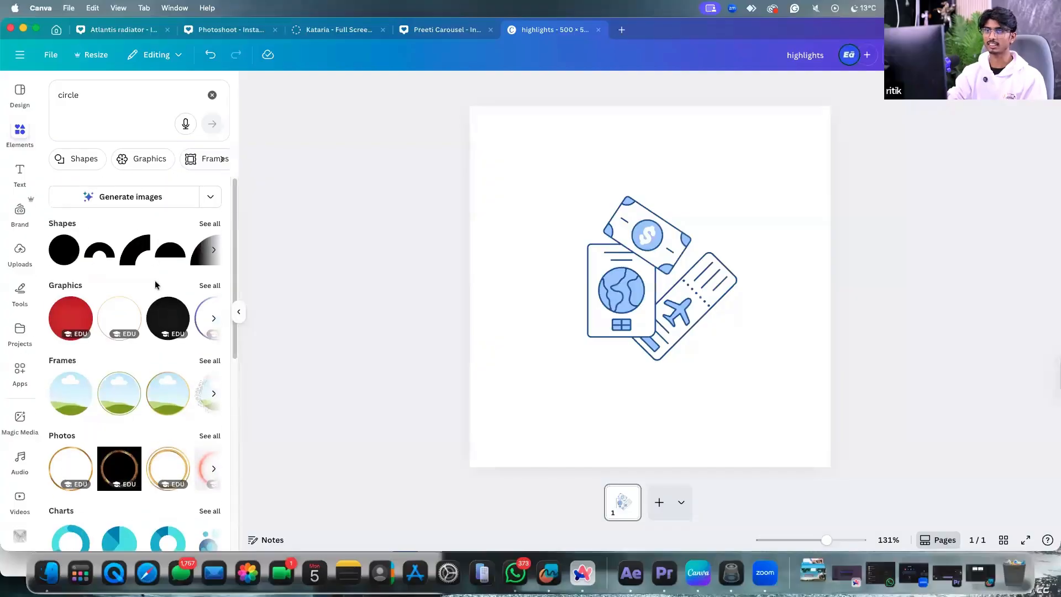
pyautogui.click(212, 222)
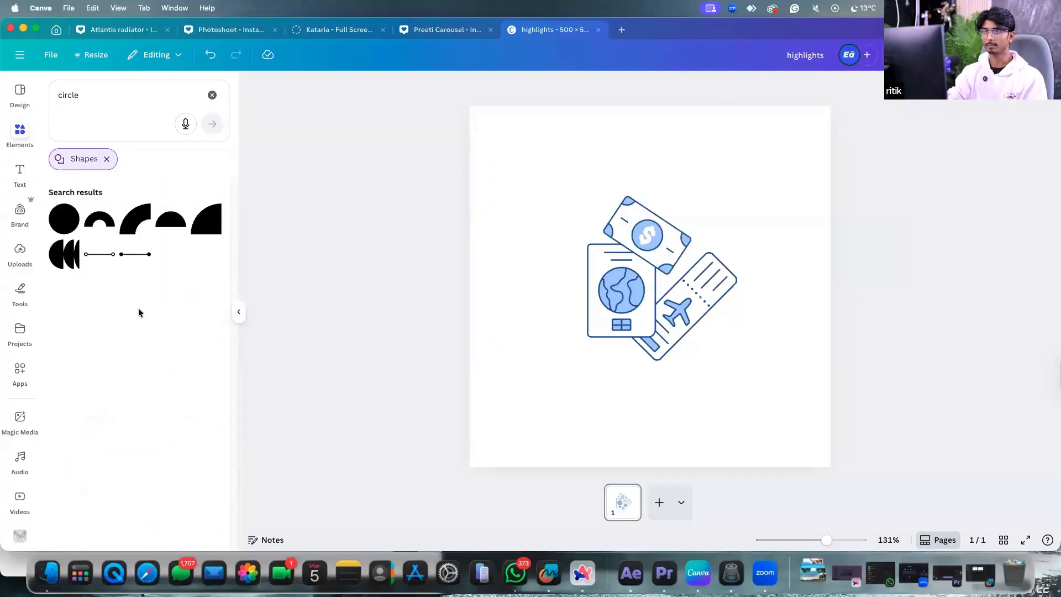
# Add a solid dark blue circle and enlarge it to about 394 px, covering the graphic.
pyautogui.click(65, 220)
pyautogui.click(774, 307)
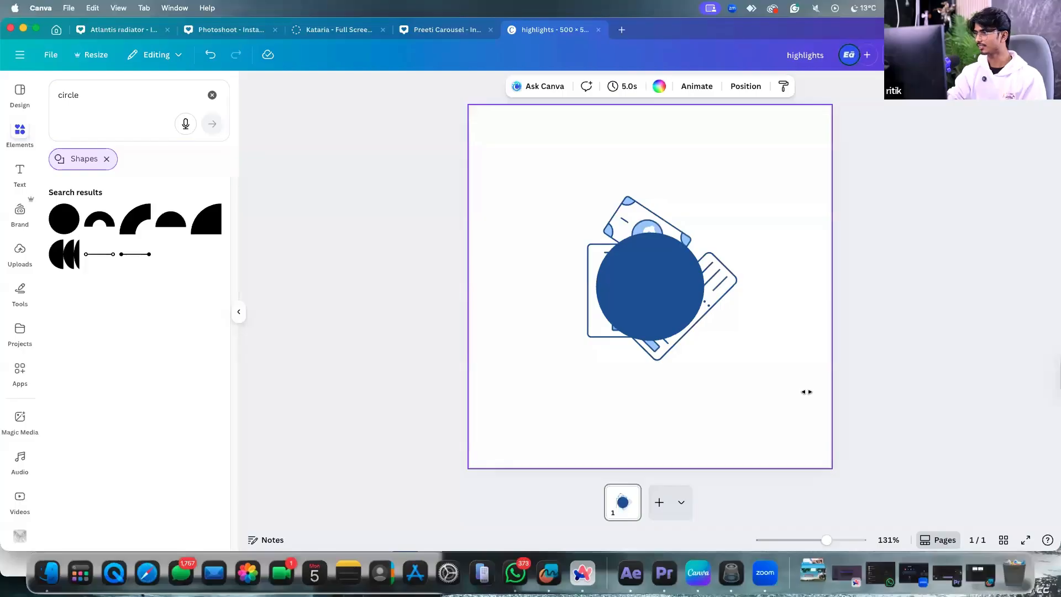
pyautogui.moveTo(664, 303); pyautogui.dragTo(601, 217)
pyautogui.moveTo(640, 253); pyautogui.dragTo(769, 436)
pyautogui.moveTo(676, 308); pyautogui.dragTo(654, 305)
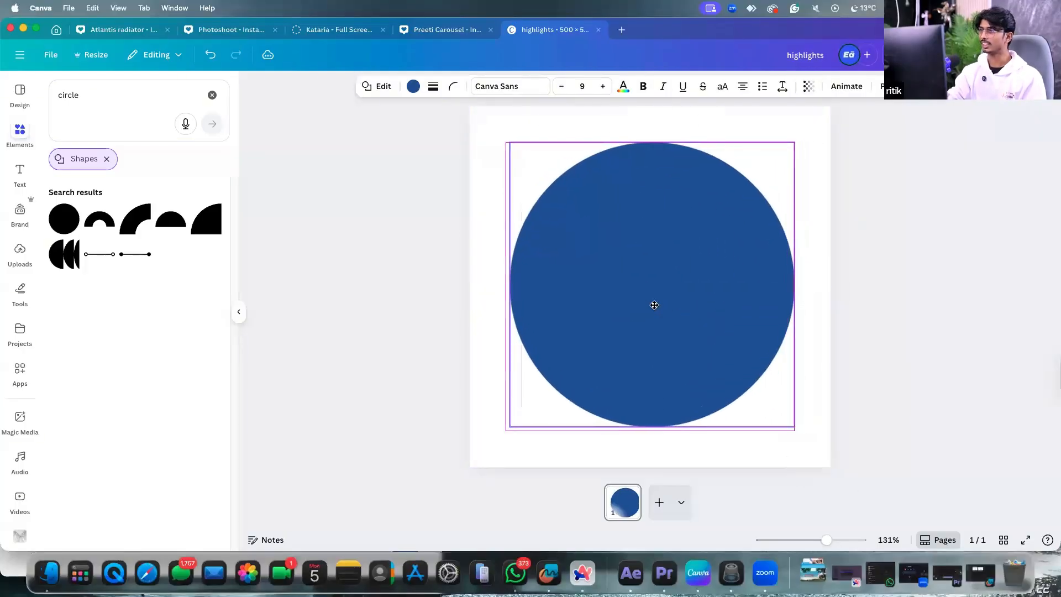
pyautogui.moveTo(796, 142); pyautogui.dragTo(806, 131)
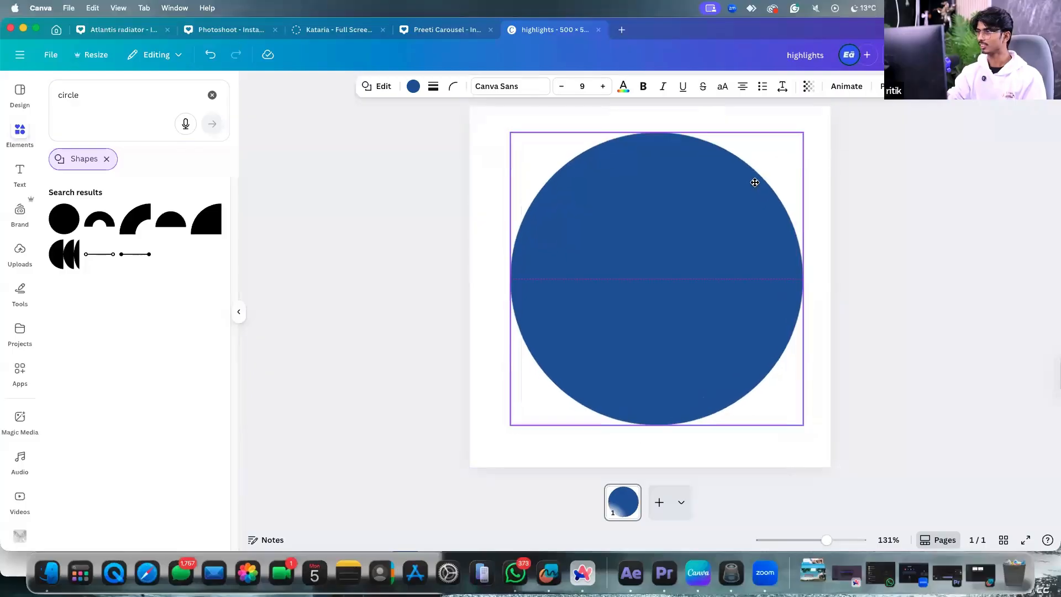
pyautogui.click(413, 87)
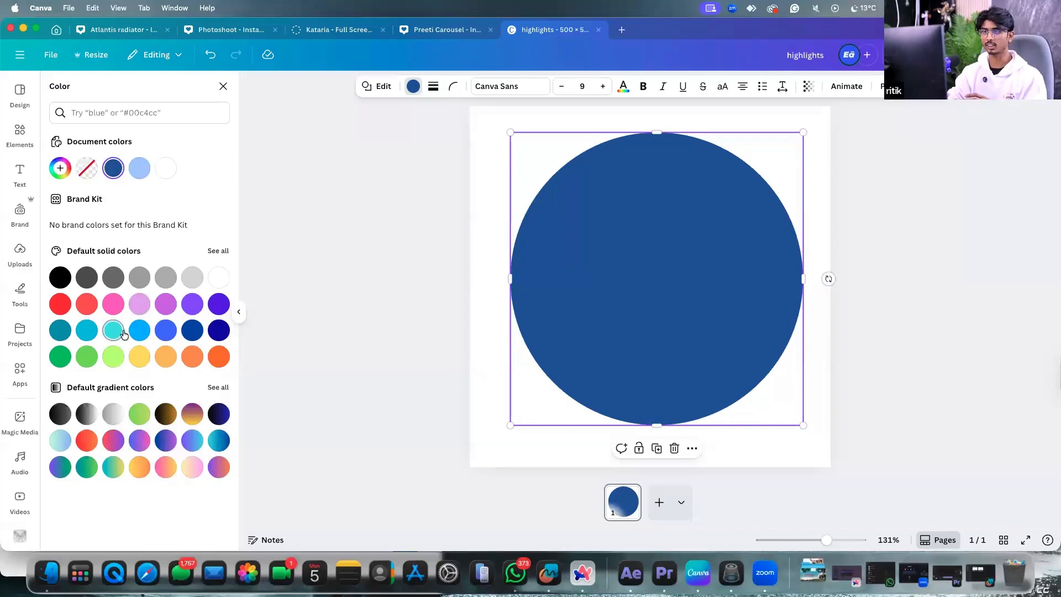
# Fill the circle with a custom horizontal gradient from light blue to strong deep blue.
pyautogui.click(139, 330)
pyautogui.click(167, 359)
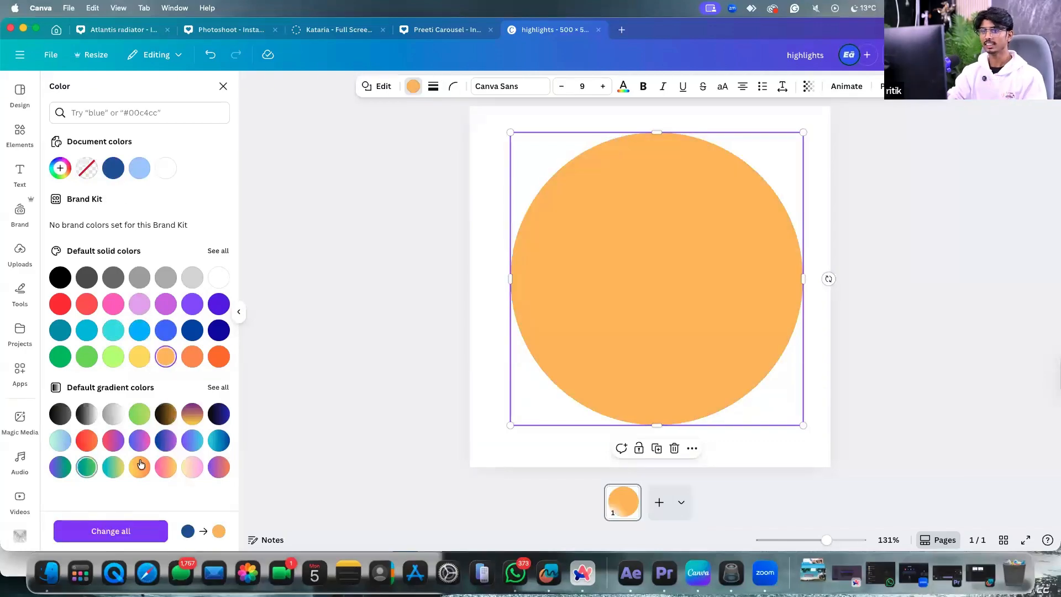
pyautogui.click(188, 437)
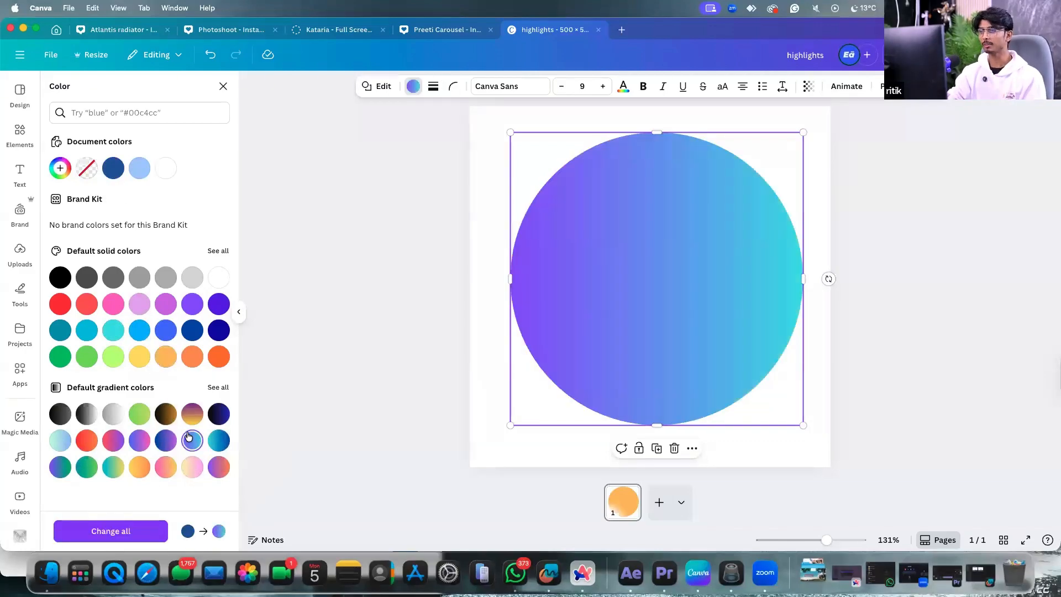
pyautogui.click(60, 168)
pyautogui.click(108, 296)
pyautogui.click(99, 254)
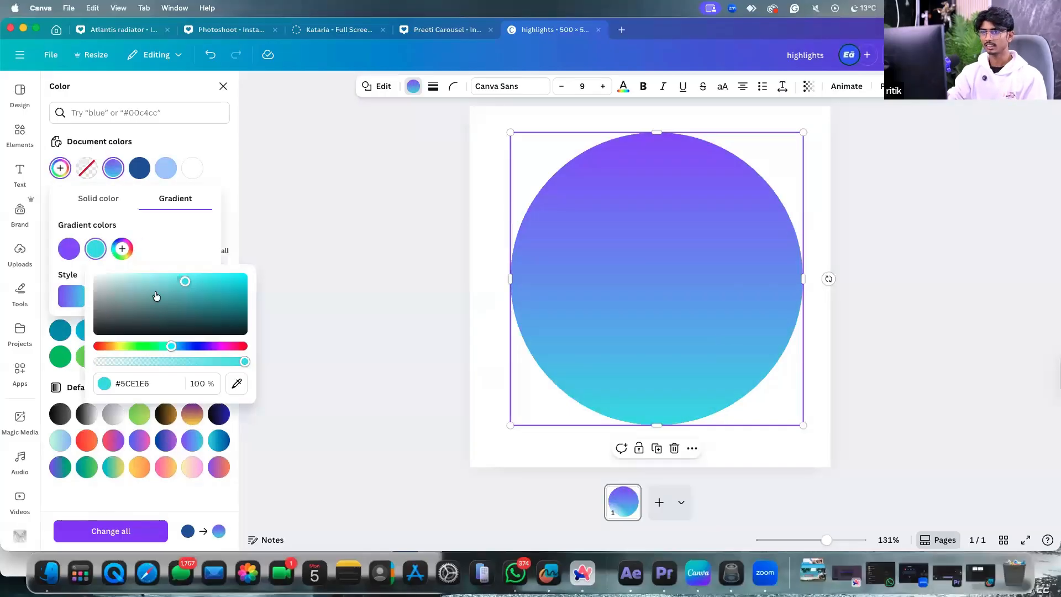
pyautogui.click(71, 297)
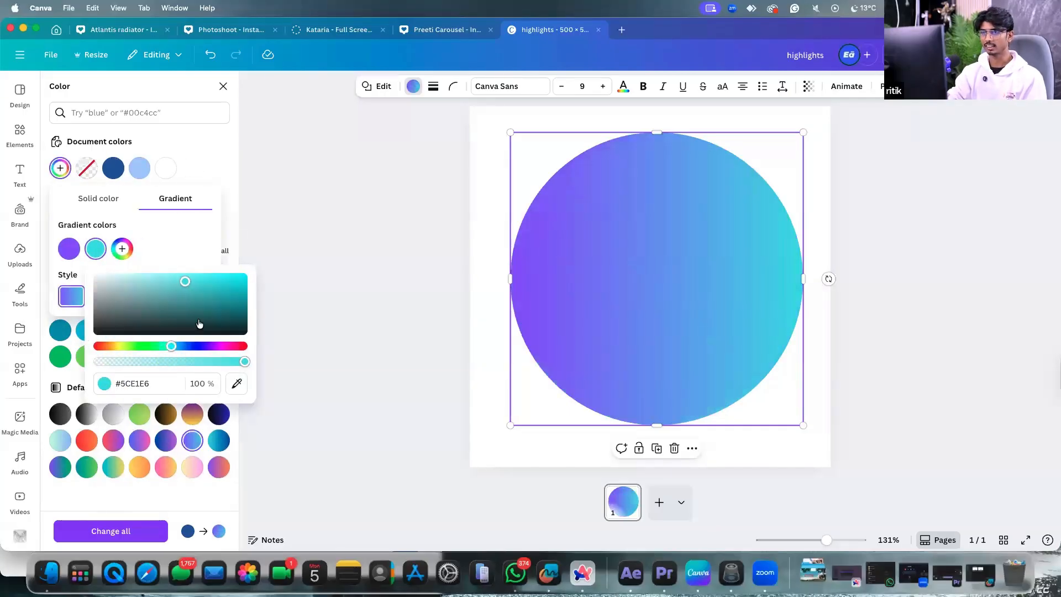
pyautogui.moveTo(173, 346); pyautogui.dragTo(192, 346)
pyautogui.moveTo(185, 282); pyautogui.dragTo(208, 241)
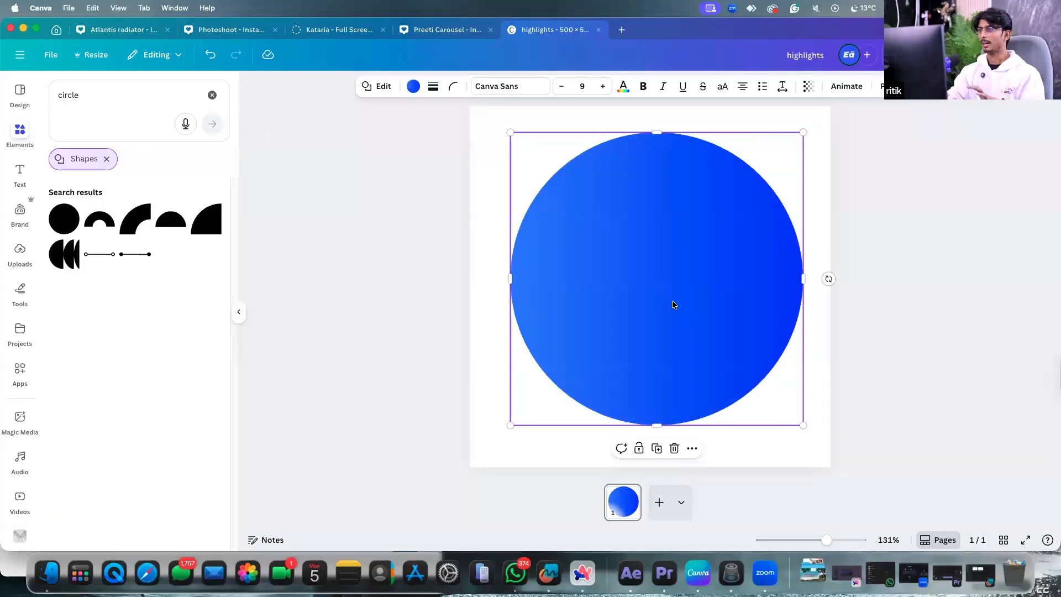
pyautogui.moveTo(686, 291); pyautogui.dragTo(682, 268)
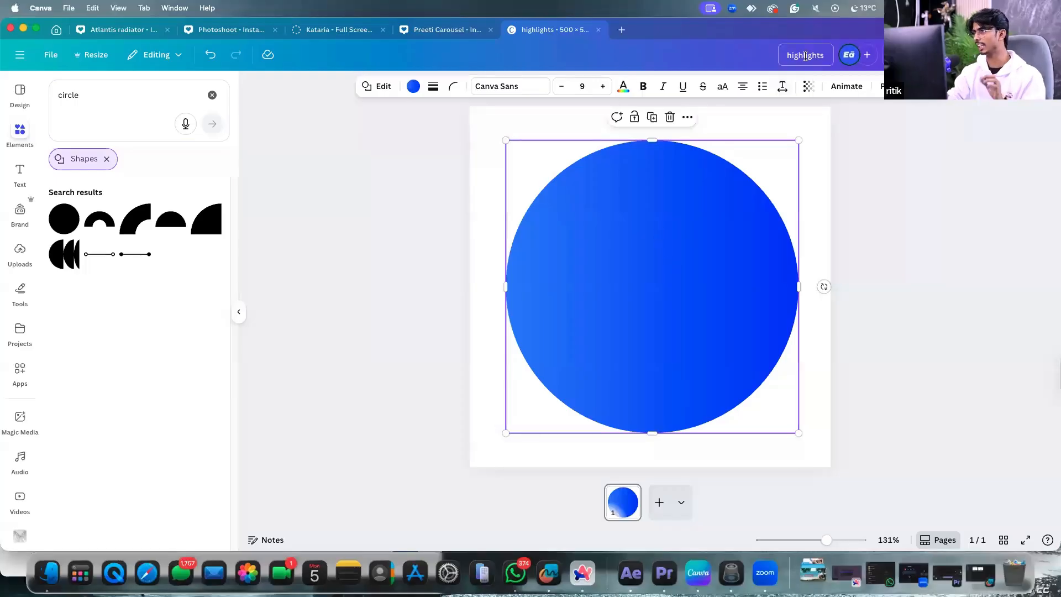
# Move the gradient circle around and back near the page centre.
pyautogui.moveTo(695, 308); pyautogui.dragTo(436, 359)
pyautogui.click(630, 308)
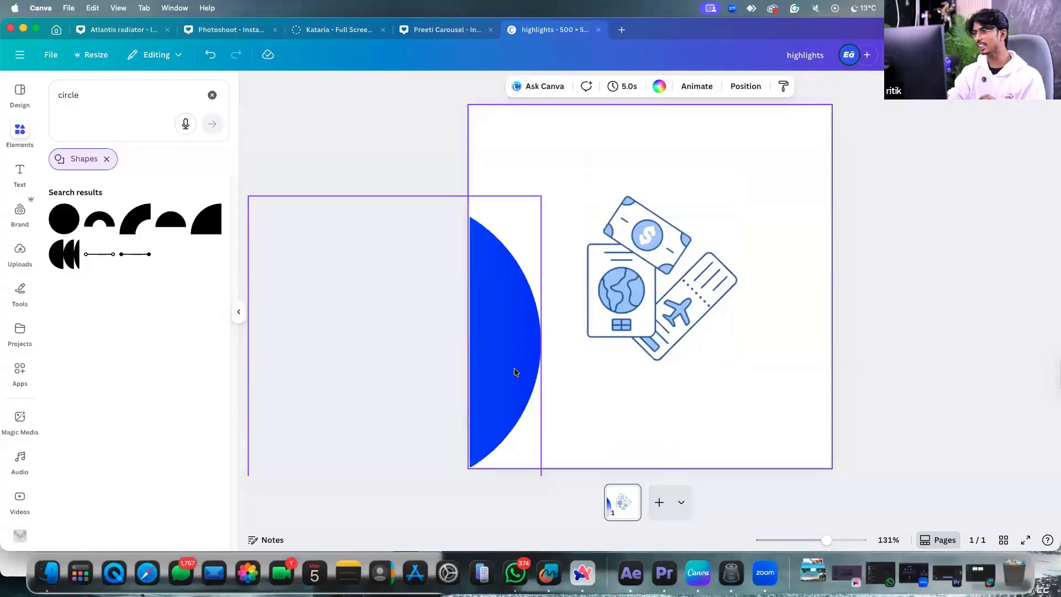
pyautogui.moveTo(516, 372); pyautogui.dragTo(710, 311)
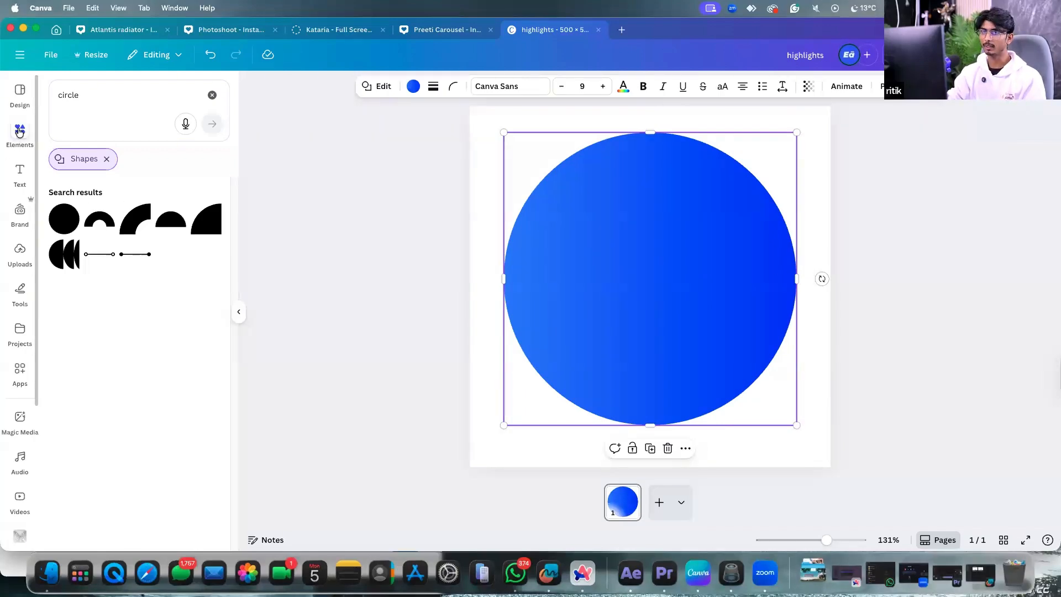
pyautogui.click(91, 98)
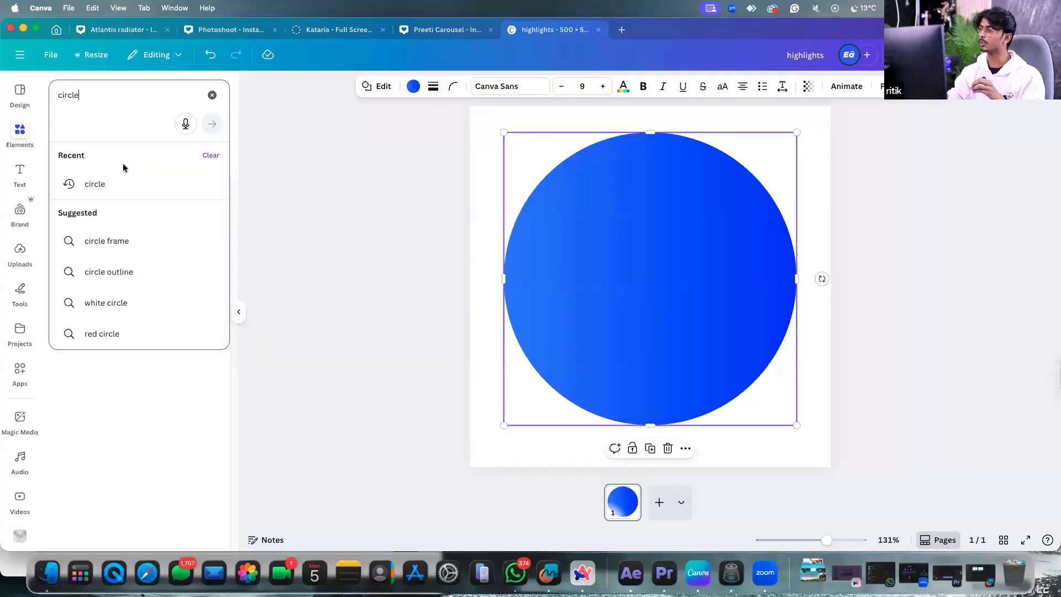
pyautogui.moveTo(632, 254)
pyautogui.mouseDown()
pyautogui.moveTo(702, 379)
pyautogui.moveTo(588, 221)
pyautogui.moveTo(626, 262)
pyautogui.mouseUp()
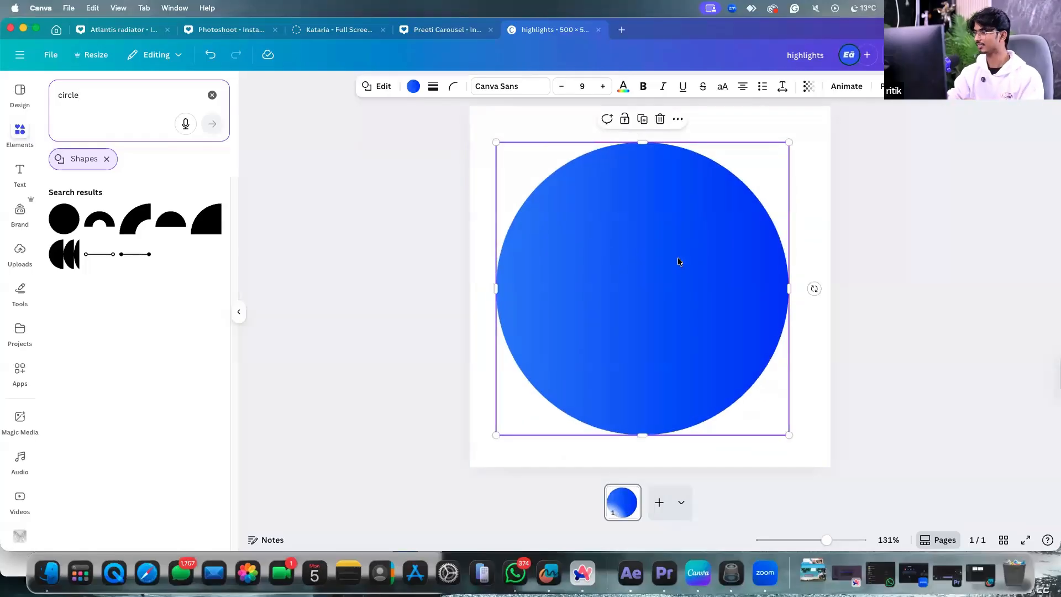
# Select the gradient circle and delete it.
pyautogui.scroll(-3, 935, 261)
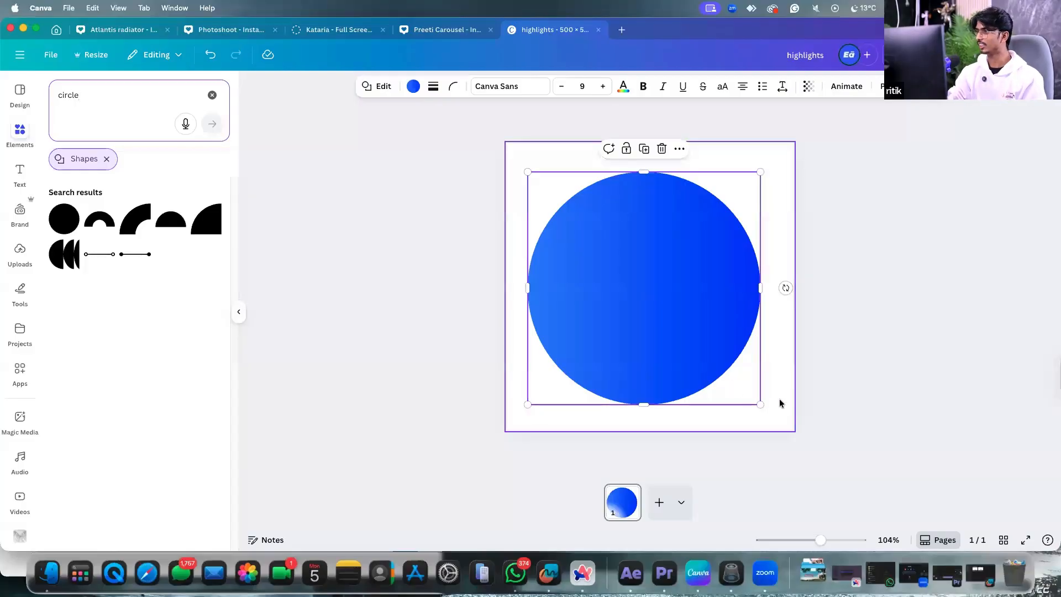
pyautogui.click(763, 380)
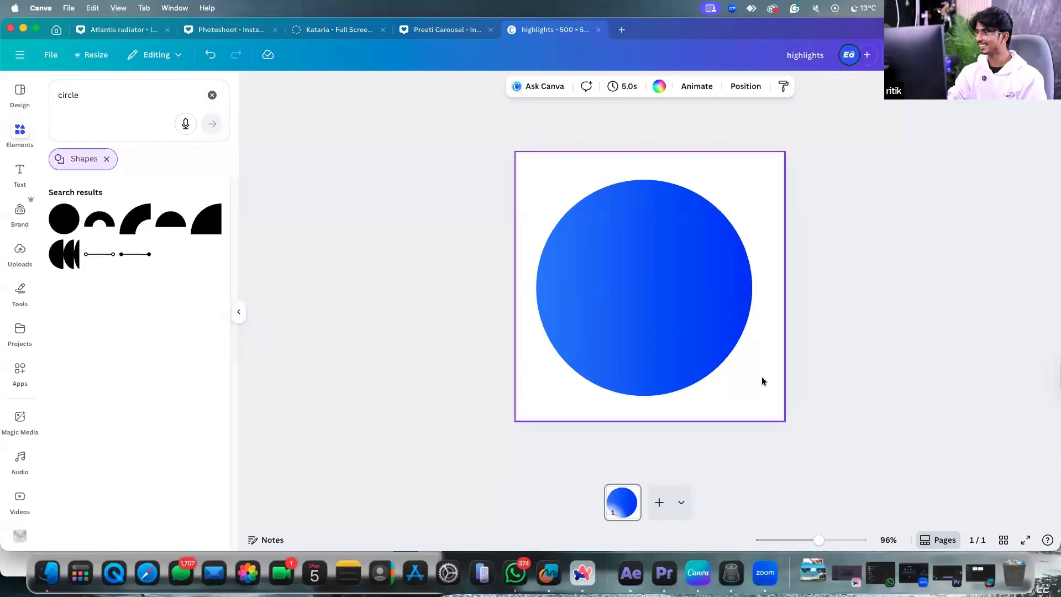
pyautogui.scroll(2, 762, 380)
pyautogui.click(696, 330)
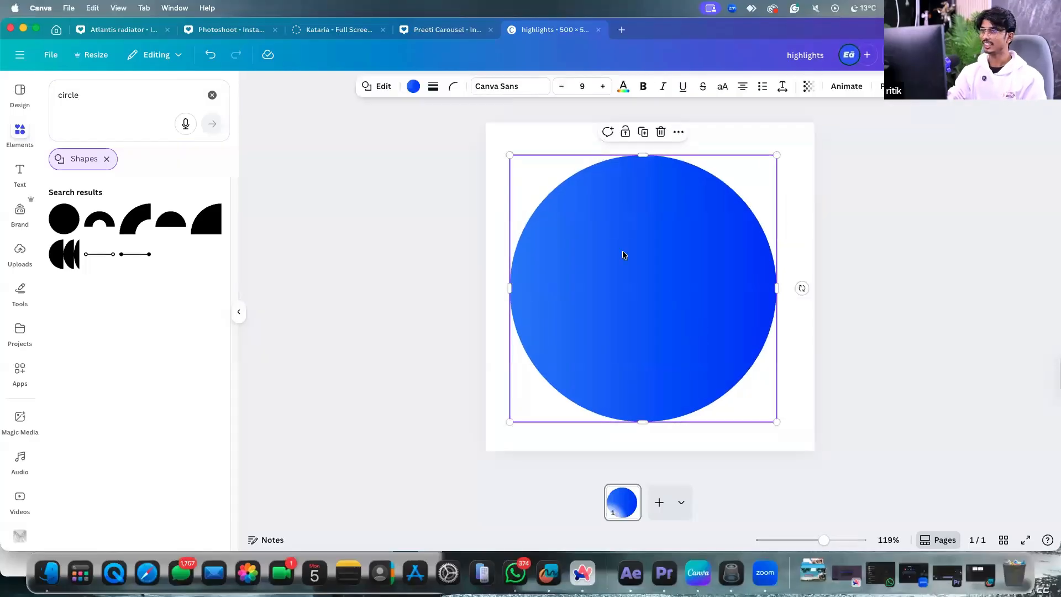
pyautogui.click(495, 139)
pyautogui.click(665, 395)
pyautogui.press('Delete')
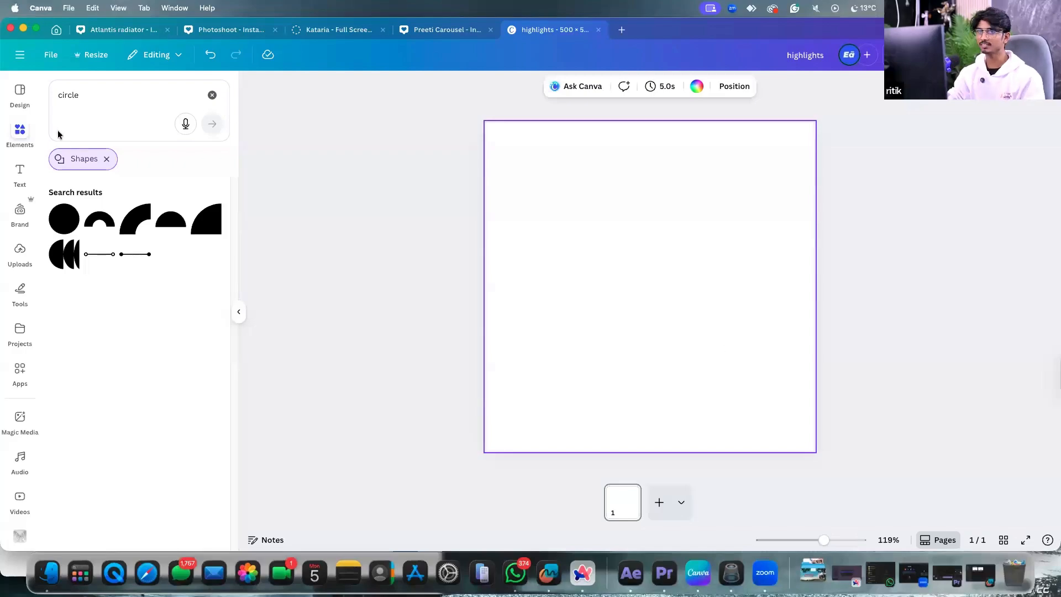
# Clear and re-run the 'circle' element search.
pyautogui.click(211, 96)
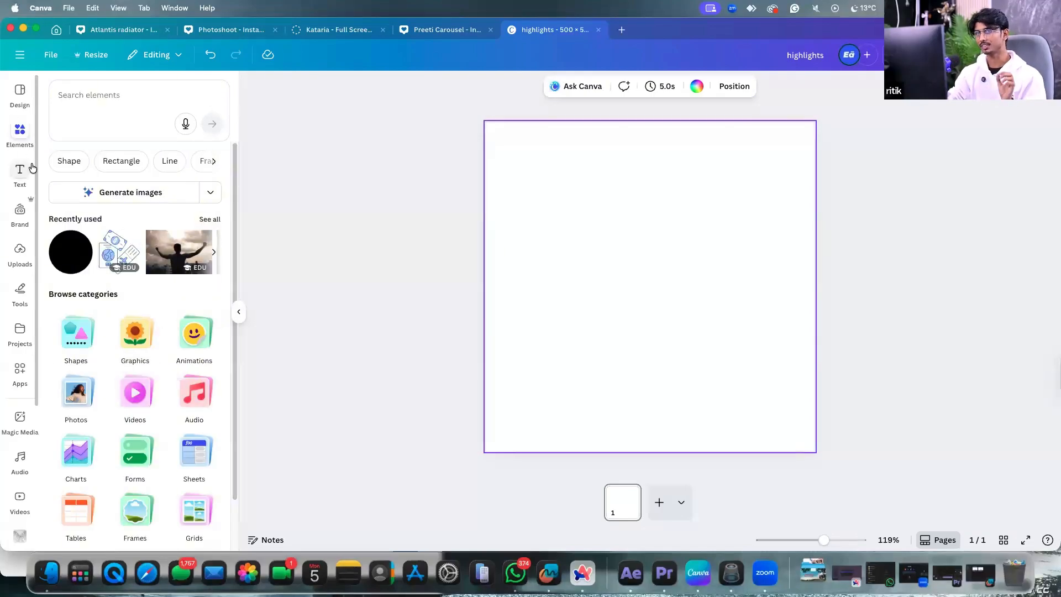
pyautogui.click(78, 98)
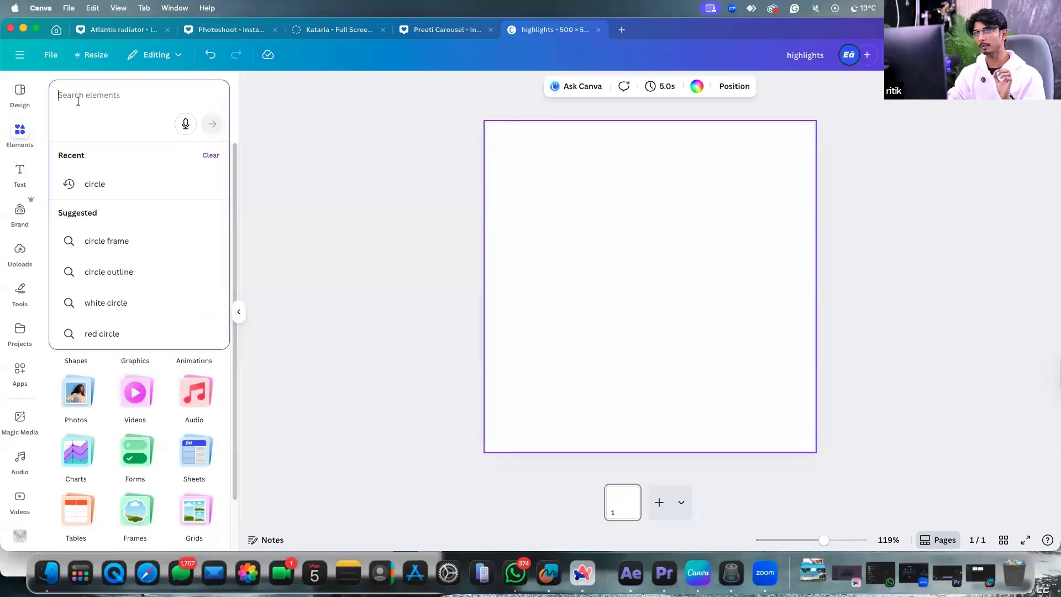
pyautogui.click(119, 182)
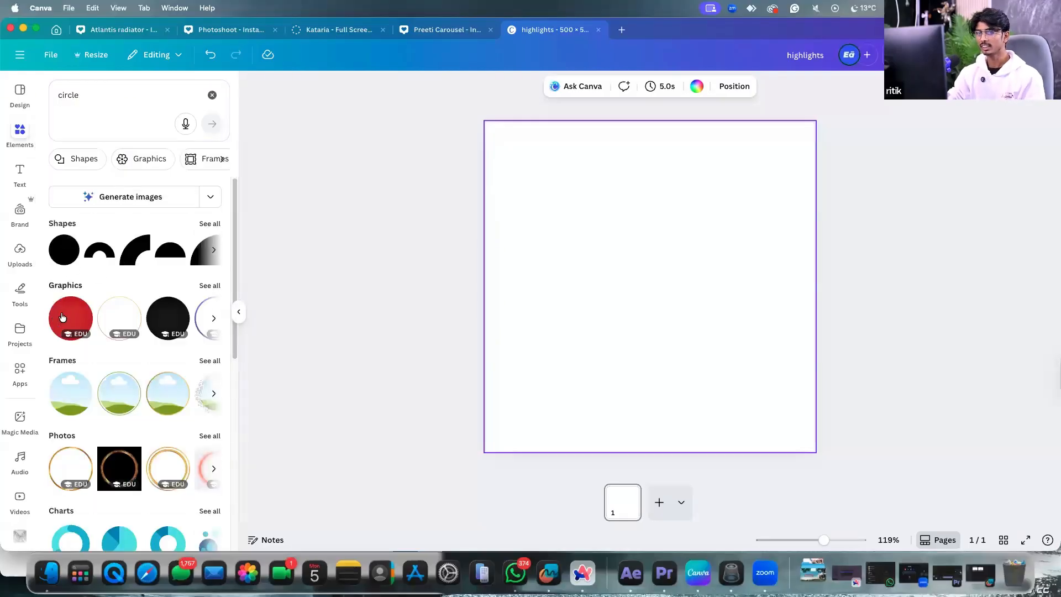
# Add a page-filling solid blue circle with a smaller light grey circle at its centre.
pyautogui.click(63, 253)
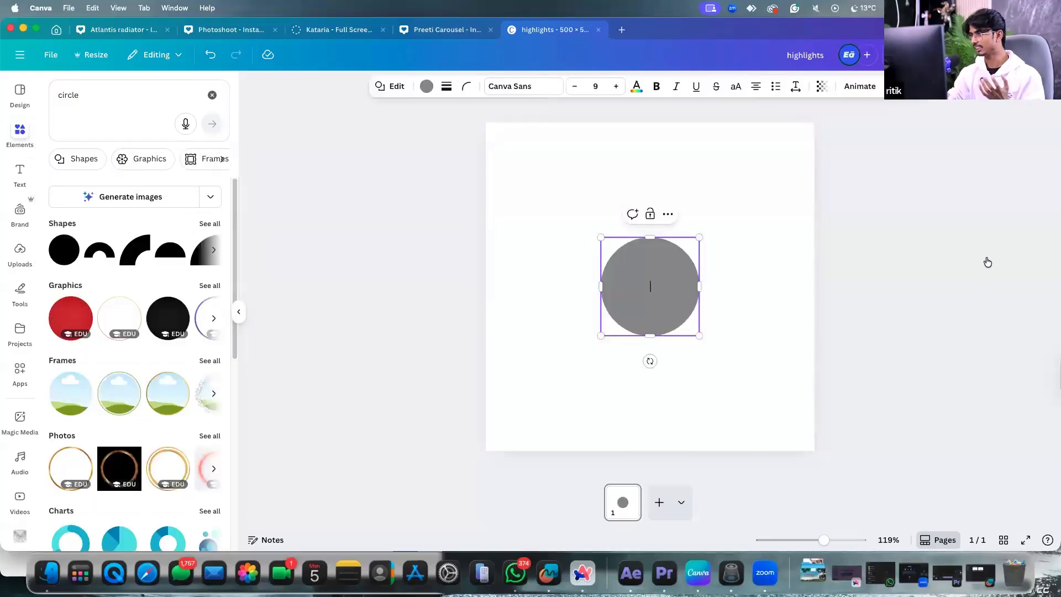
pyautogui.moveTo(634, 287); pyautogui.dragTo(558, 224)
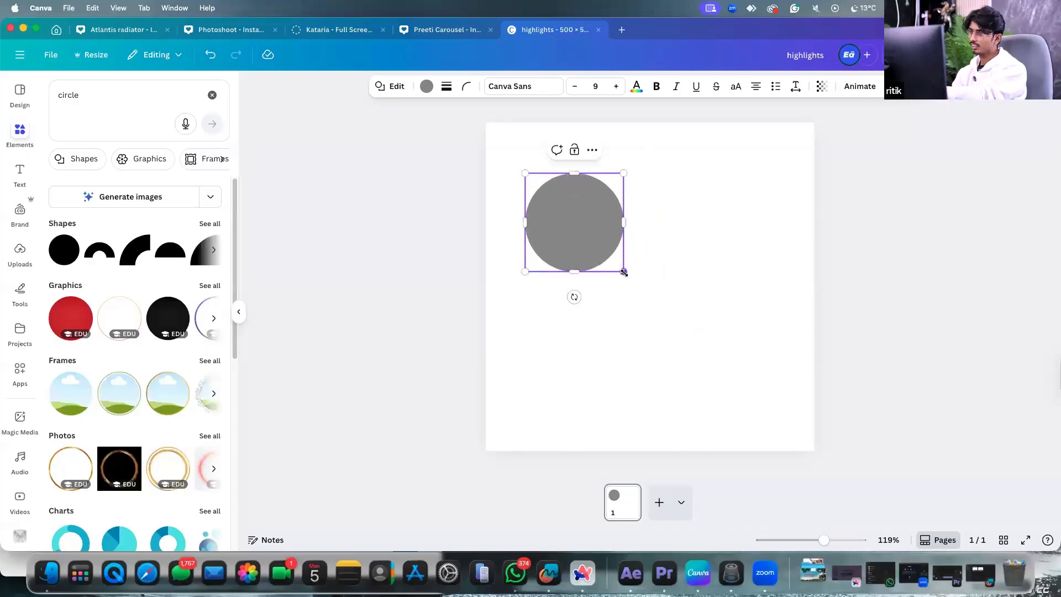
pyautogui.moveTo(624, 272); pyautogui.dragTo(781, 429)
pyautogui.moveTo(673, 287); pyautogui.dragTo(670, 259)
pyautogui.click(427, 86)
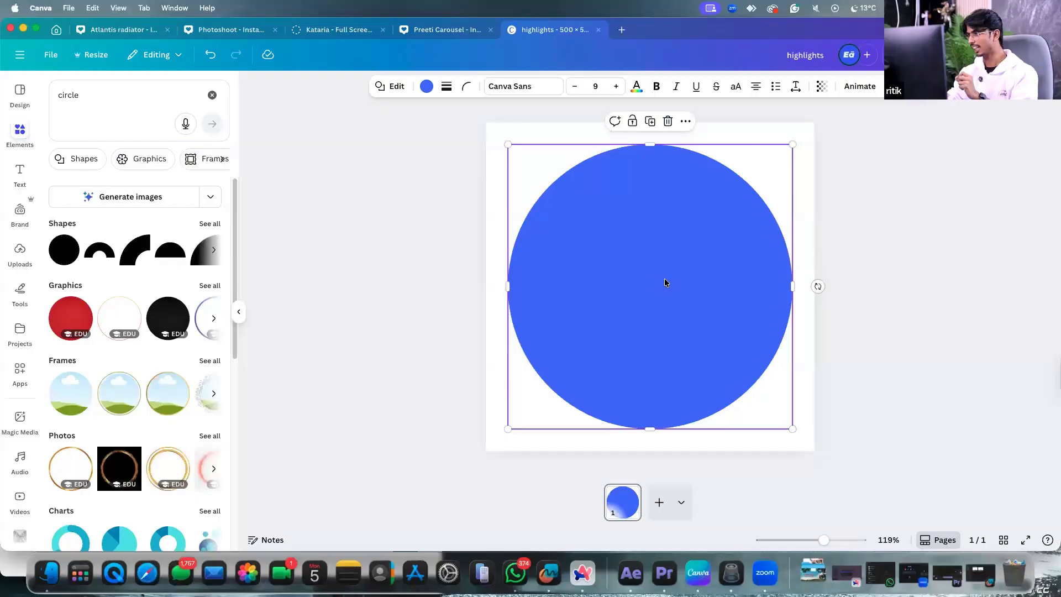
pyautogui.click(64, 250)
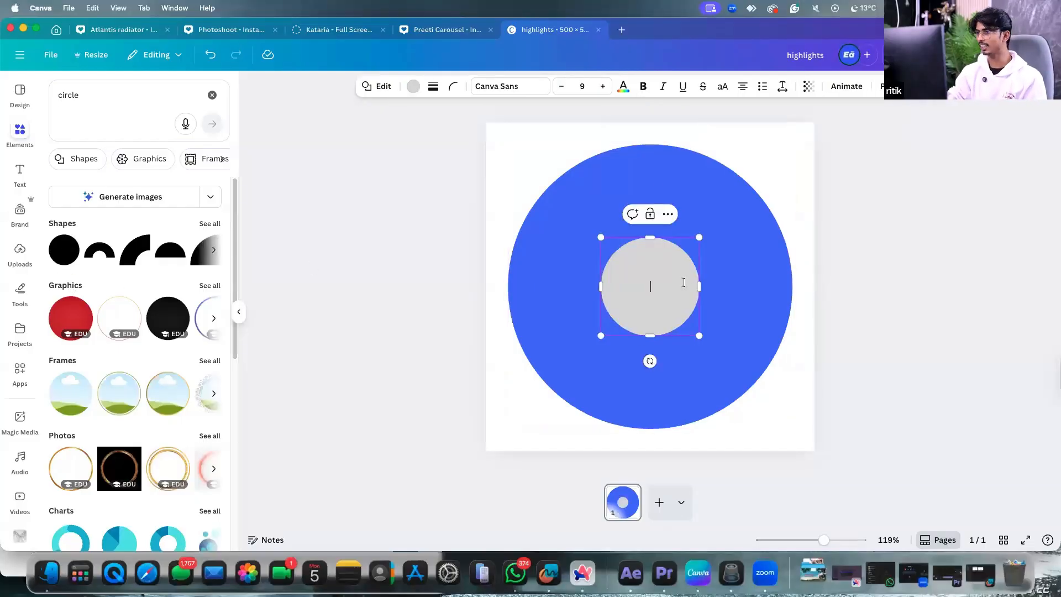
# Turn the small grey circle white and enlarge it to about 343 px inside the blue circle.
pyautogui.click(699, 187)
pyautogui.click(648, 286)
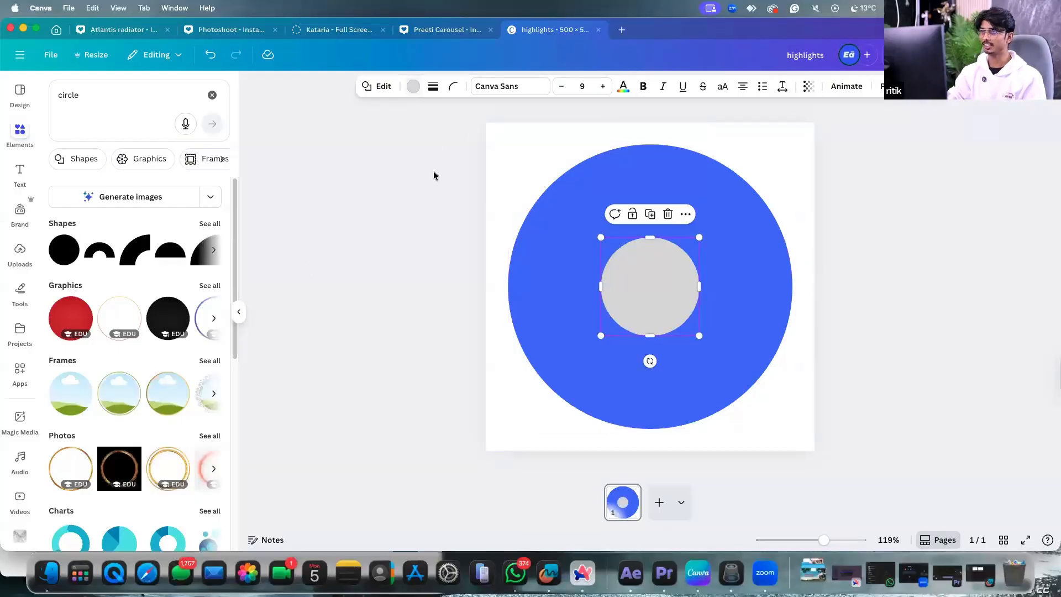
pyautogui.click(414, 86)
pyautogui.click(192, 167)
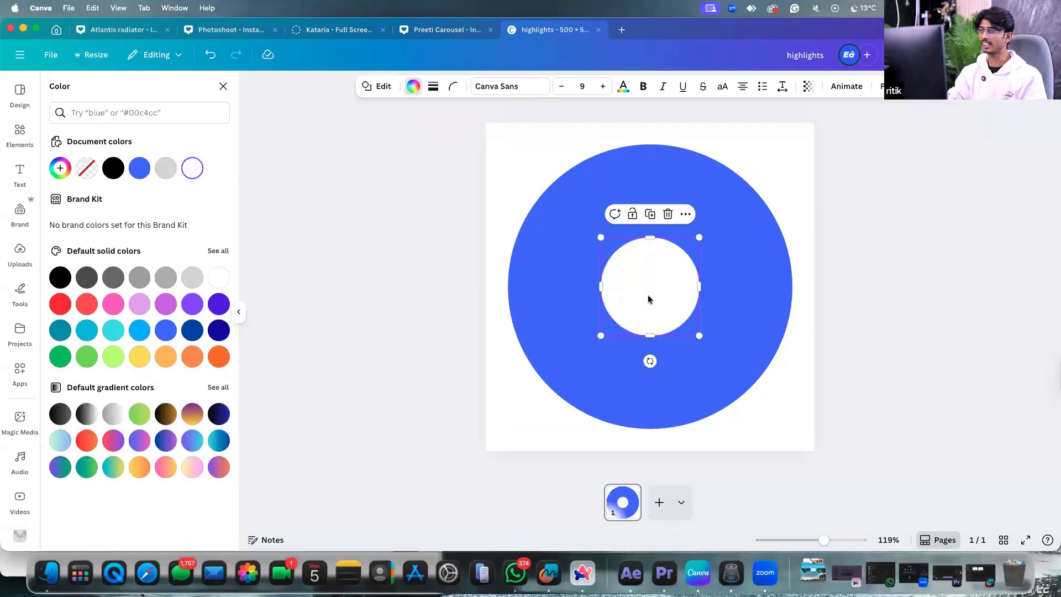
pyautogui.moveTo(648, 298); pyautogui.dragTo(599, 250)
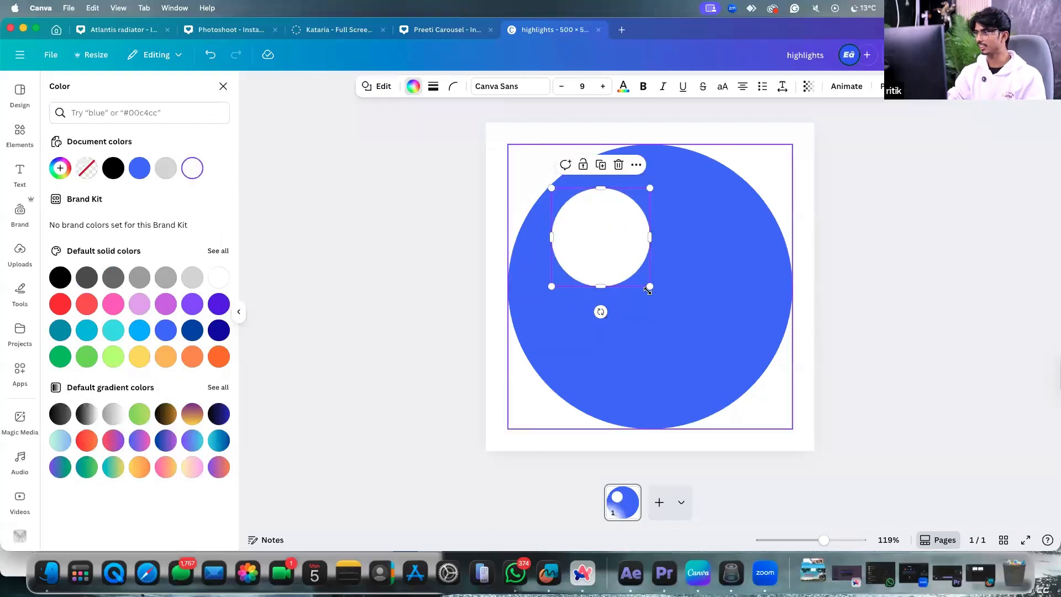
pyautogui.moveTo(648, 288); pyautogui.dragTo(772, 424)
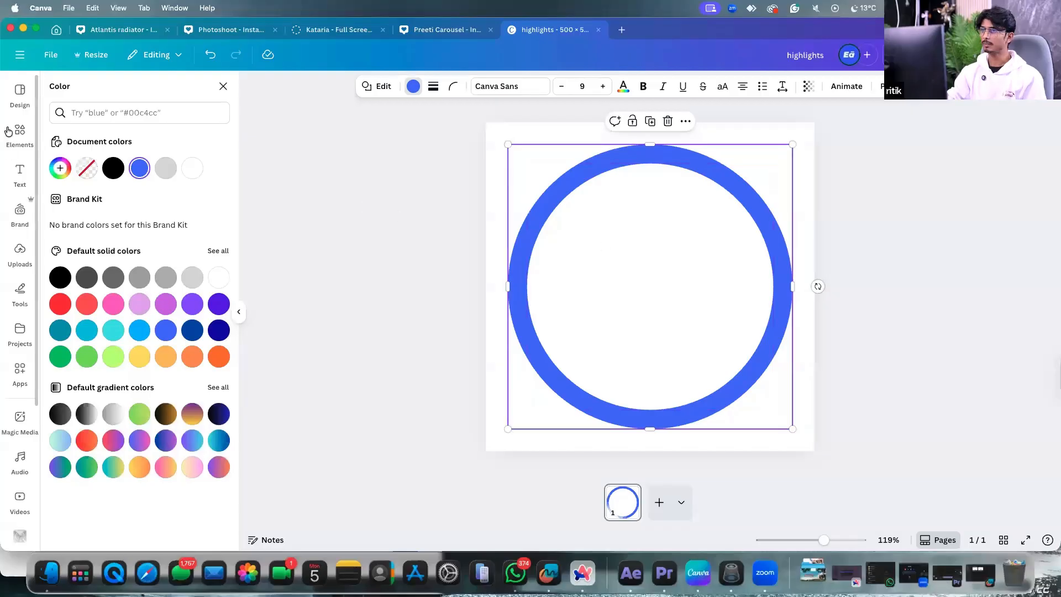
# Clear the previous circle search term in the Elements search.
pyautogui.click(8, 131)
pyautogui.click(99, 94)
pyautogui.press('super+a')
# Search Elements for 'travel' and add the passport, ticket and banknote graphic.
pyautogui.write('t')
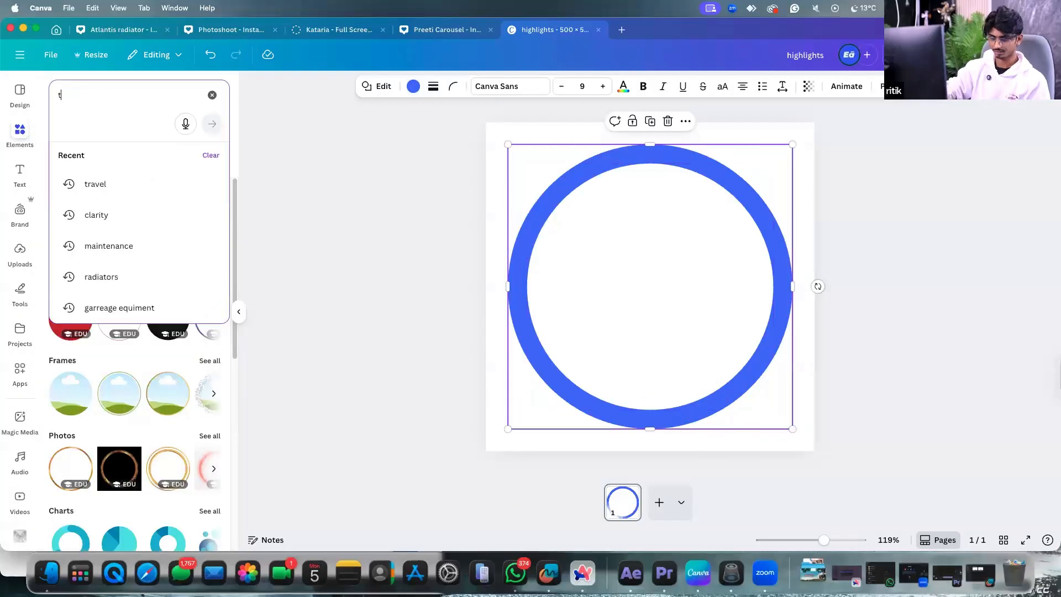
pyautogui.write('ravel')
pyautogui.press('Return')
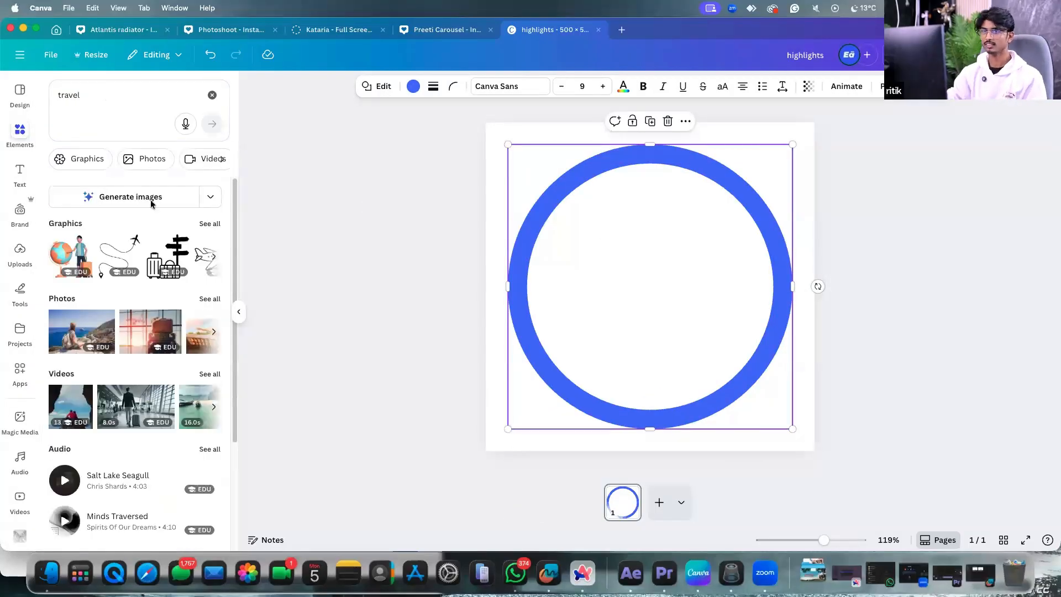
pyautogui.click(209, 223)
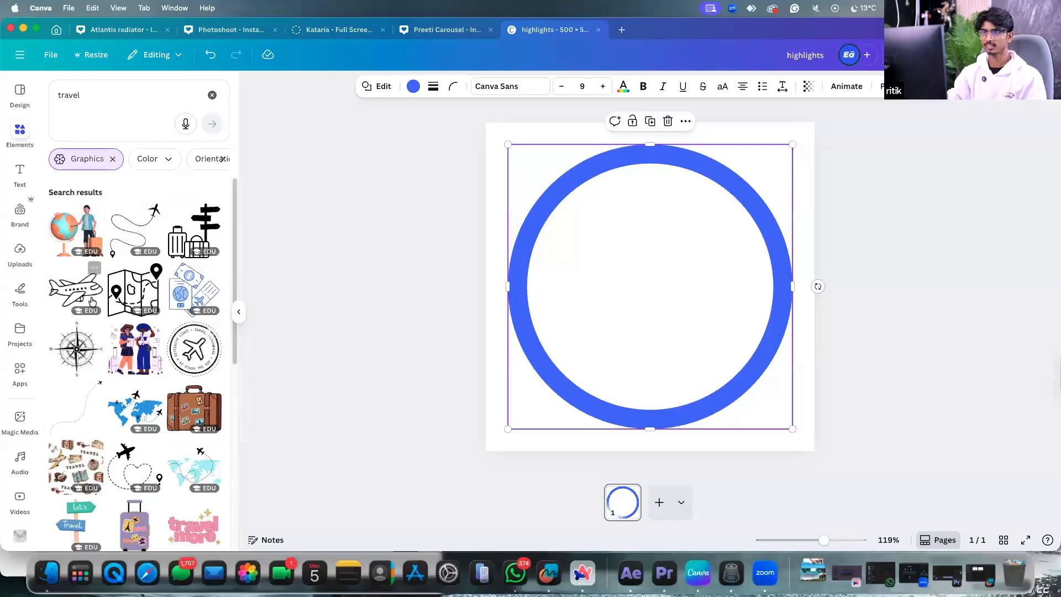
pyautogui.click(187, 294)
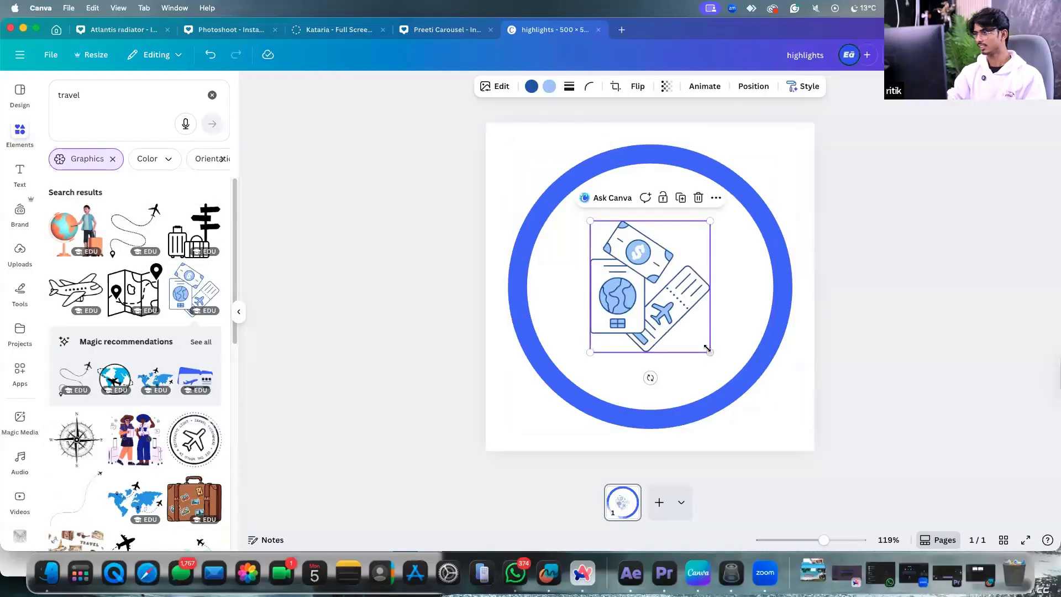
# Resize and position the travel graphic so it sits centred inside the blue ring.
pyautogui.moveTo(708, 350); pyautogui.dragTo(764, 411)
pyautogui.moveTo(686, 311); pyautogui.dragTo(671, 280)
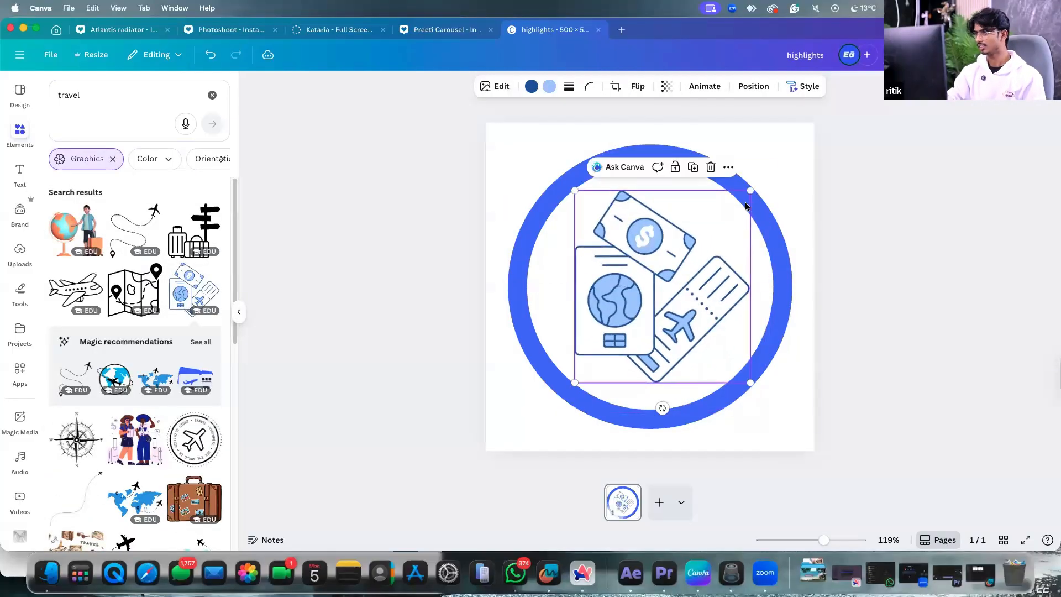
pyautogui.moveTo(750, 191); pyautogui.dragTo(743, 199)
pyautogui.moveTo(689, 284); pyautogui.dragTo(690, 280)
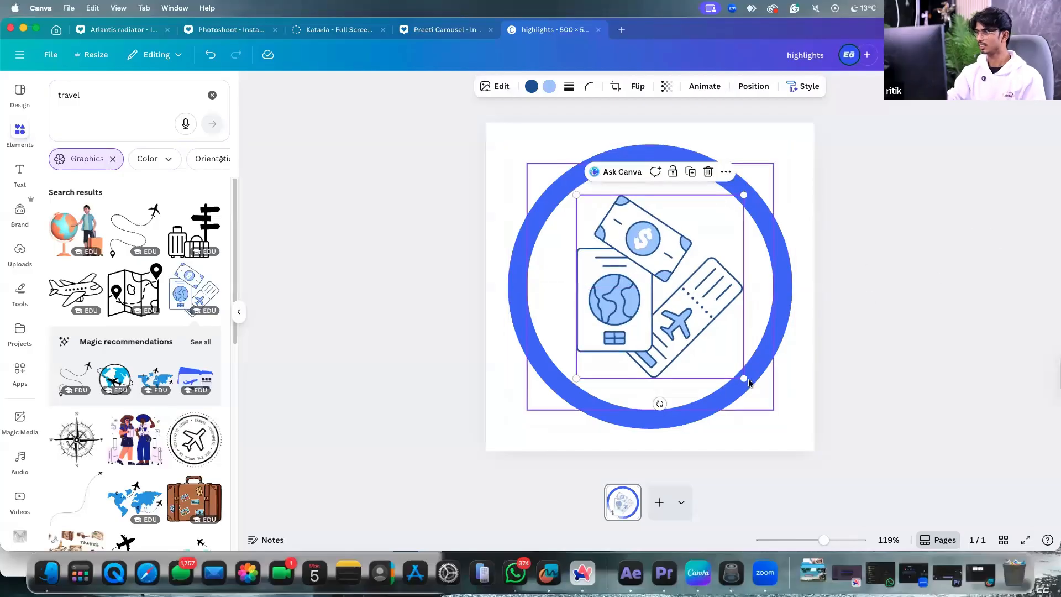
pyautogui.moveTo(744, 379); pyautogui.dragTo(741, 375)
pyautogui.moveTo(701, 295); pyautogui.dragTo(706, 297)
pyautogui.click(692, 403)
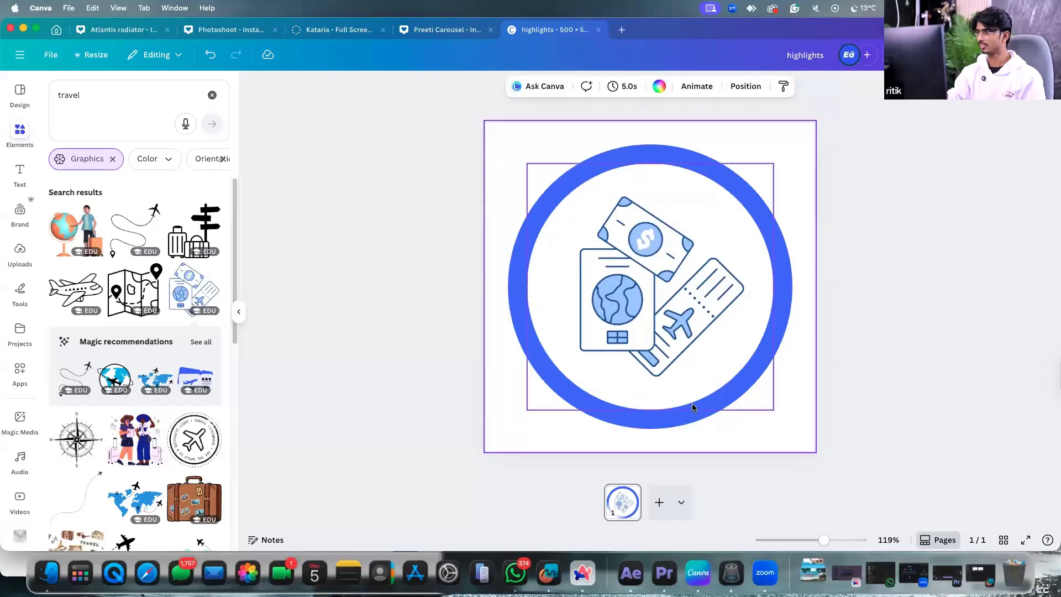
# Check the page background and blue ring selections around the finished travel icon.
pyautogui.click(803, 210)
pyautogui.scroll(-2, 778, 247)
pyautogui.scroll(1, 778, 246)
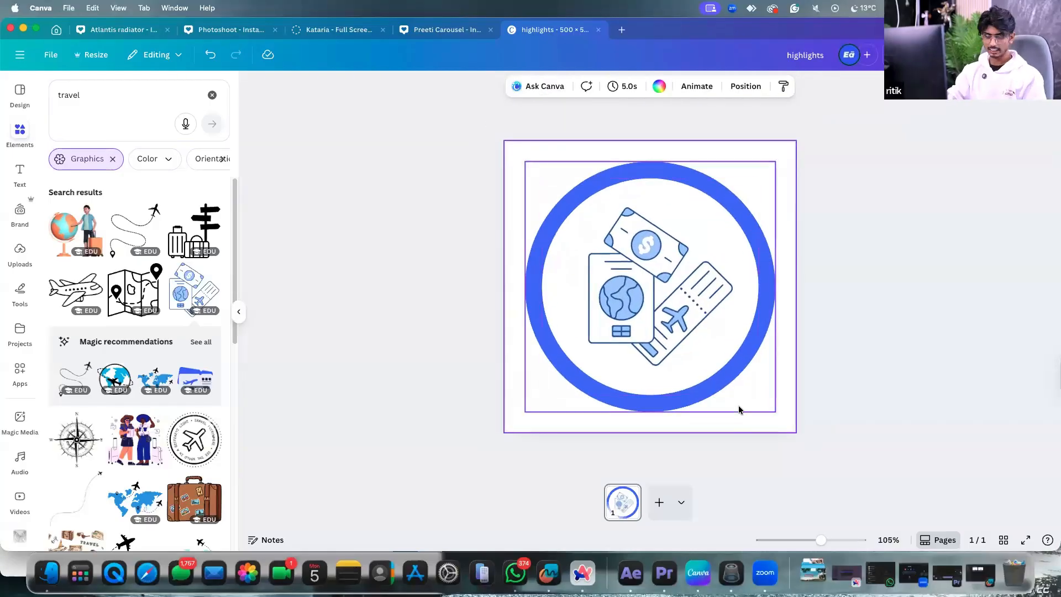
pyautogui.scroll(1, 739, 406)
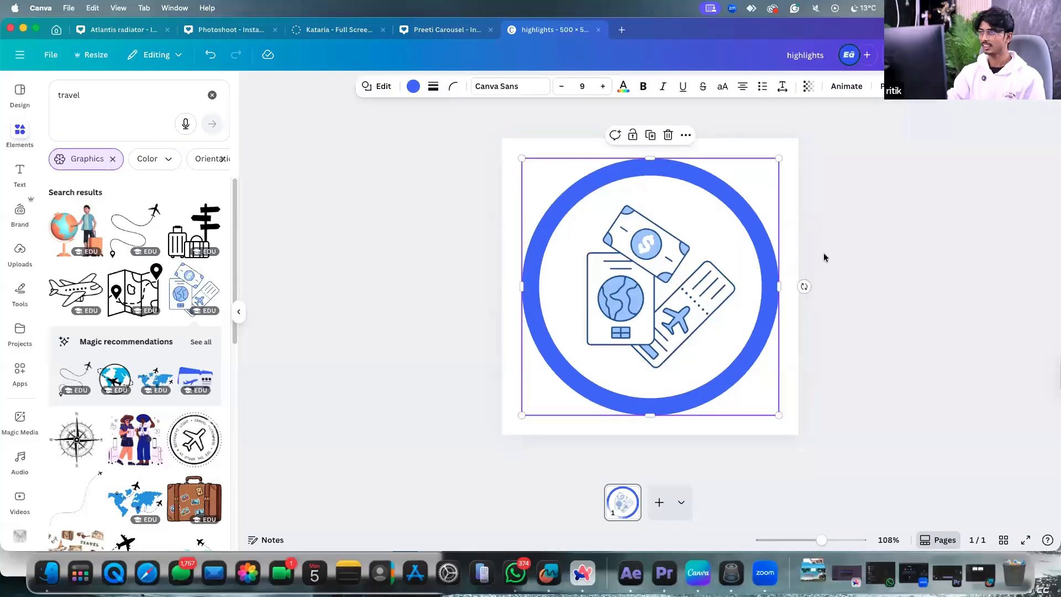
pyautogui.click(823, 253)
pyautogui.scroll(-4, 783, 171)
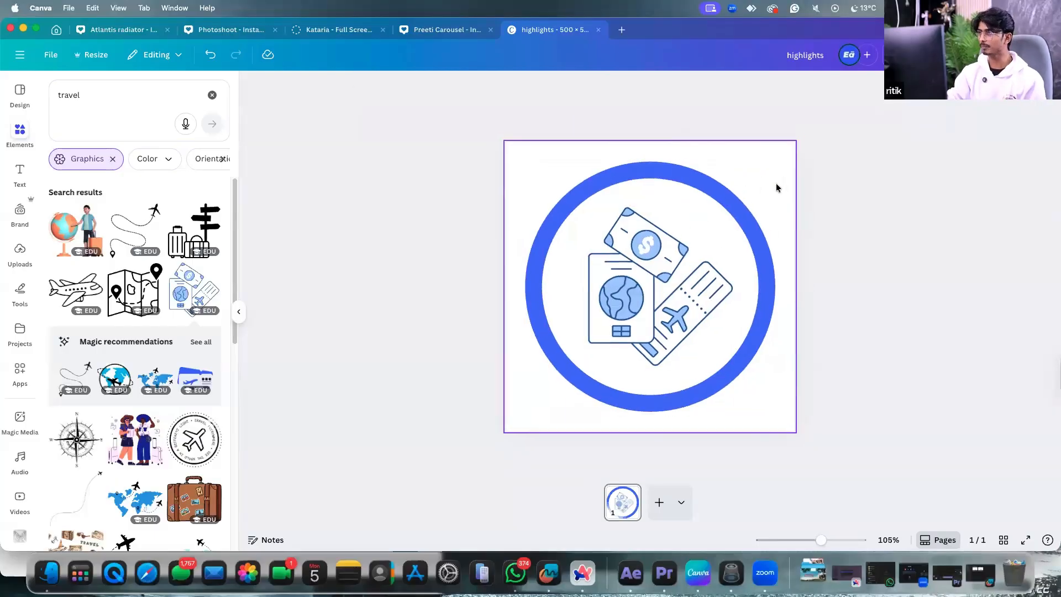
pyautogui.click(731, 201)
pyautogui.scroll(3, 743, 193)
pyautogui.click(796, 194)
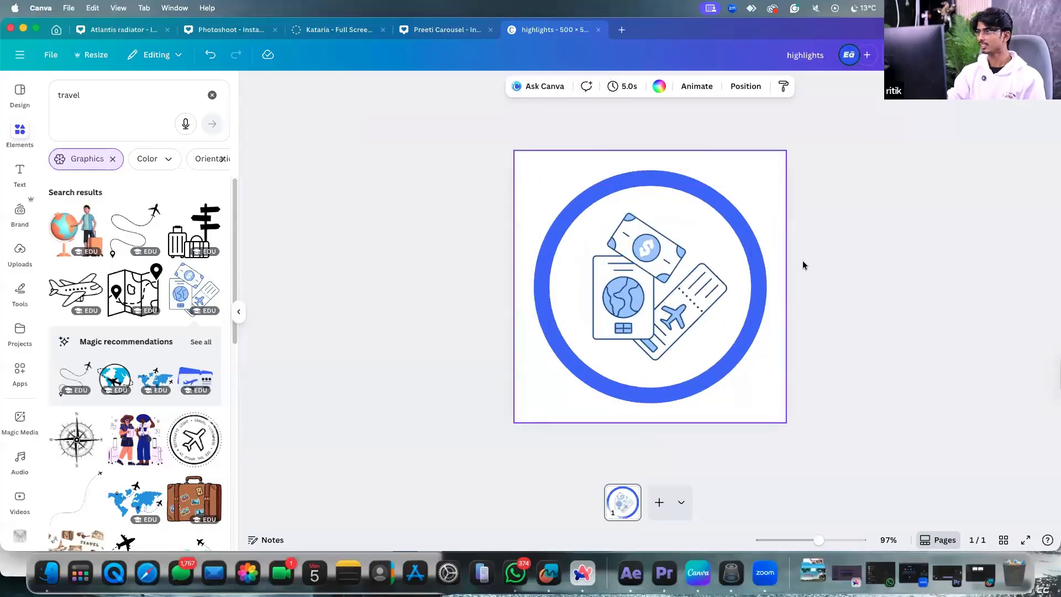
# Add a second page and paste a copy of page 1's ring and travel graphic onto it.
pyautogui.click(659, 502)
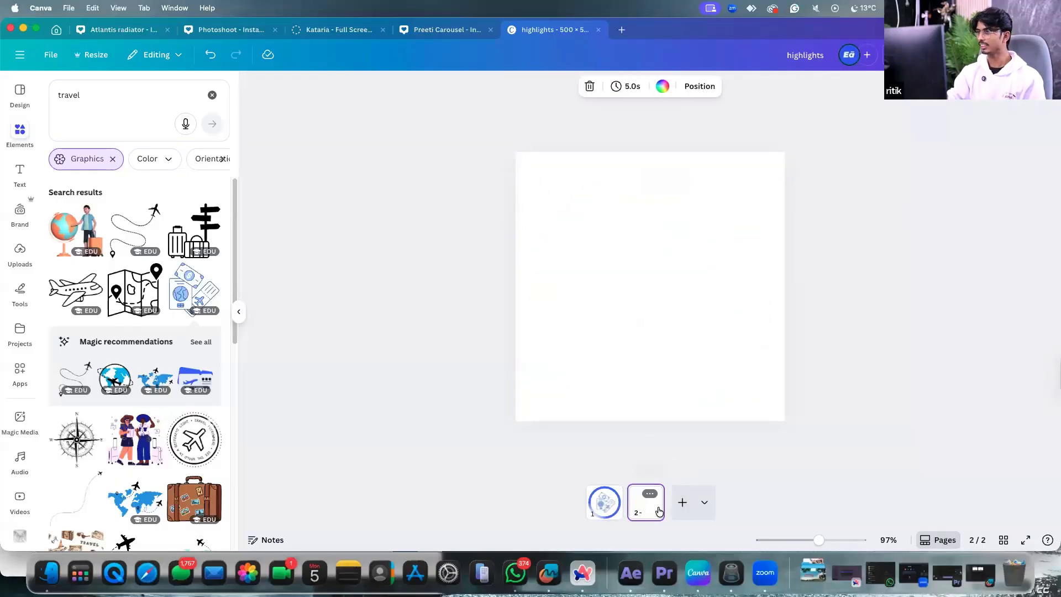
pyautogui.click(607, 507)
pyautogui.moveTo(699, 311); pyautogui.dragTo(736, 303)
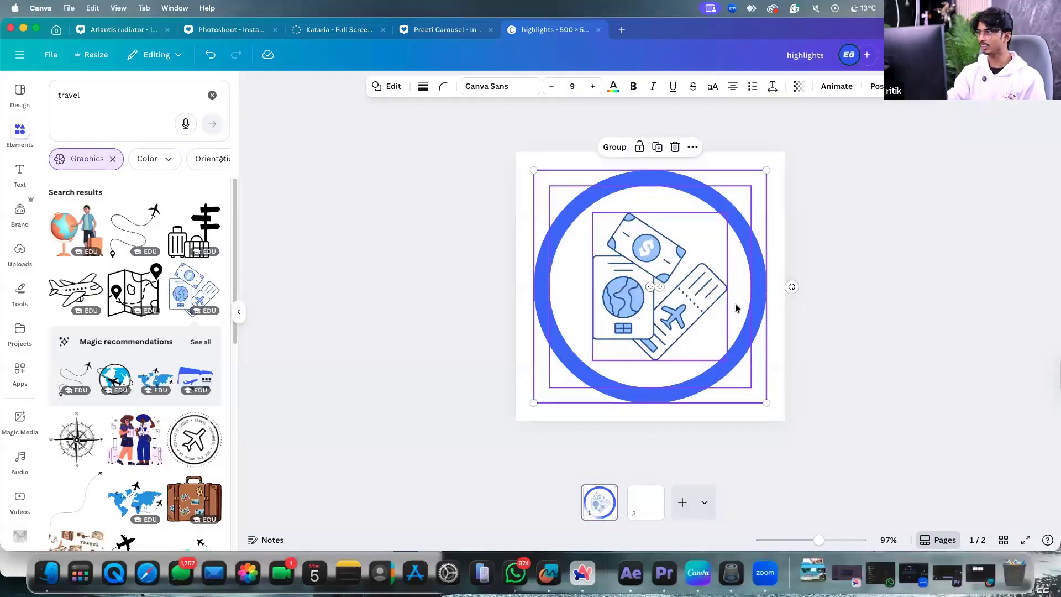
pyautogui.hotkey('ctrl', 'c')
pyautogui.click(646, 502)
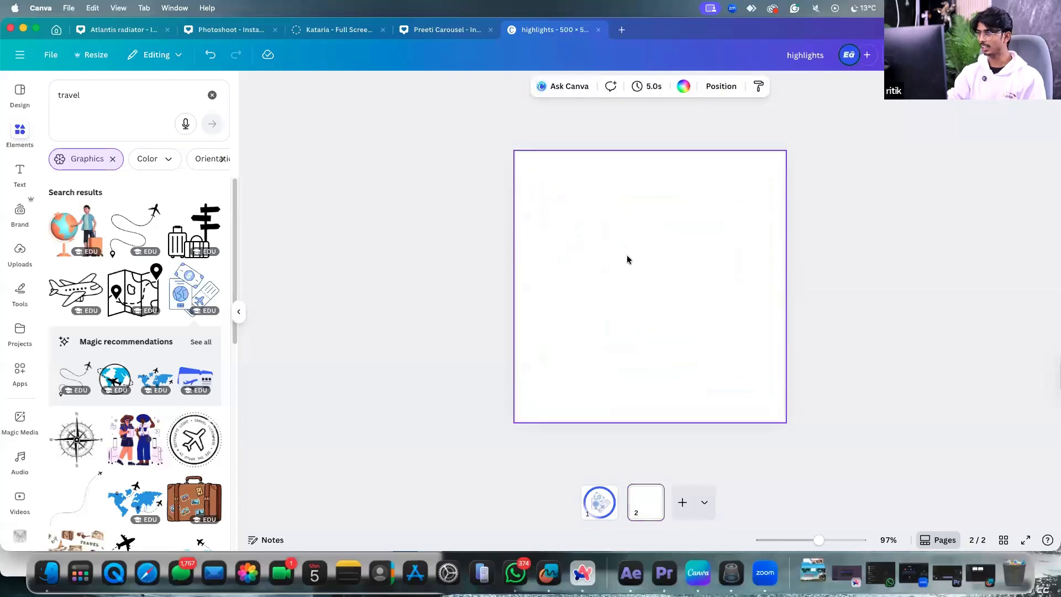
pyautogui.hotkey('ctrl', 'v')
# Delete the travel graphic from page 2, leaving the blue ring empty.
pyautogui.click(812, 197)
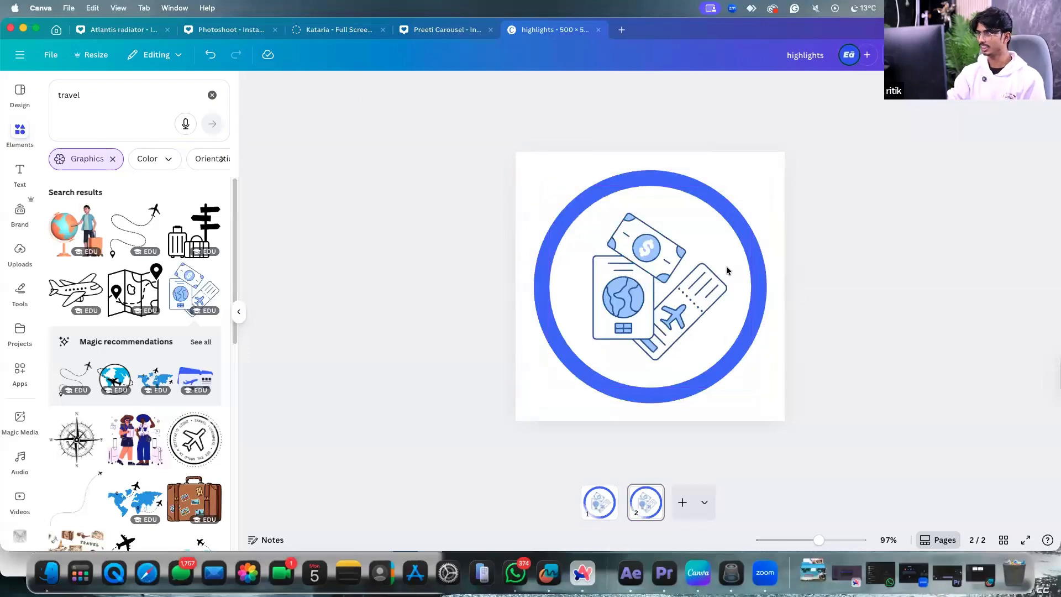
pyautogui.click(681, 295)
pyautogui.press('Delete')
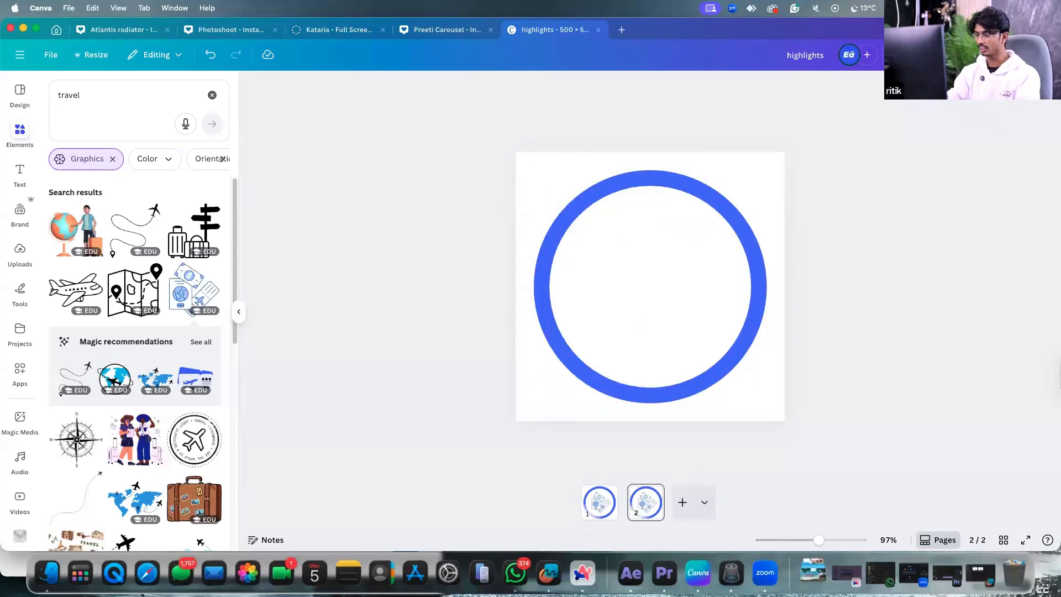
pyautogui.click(90, 92)
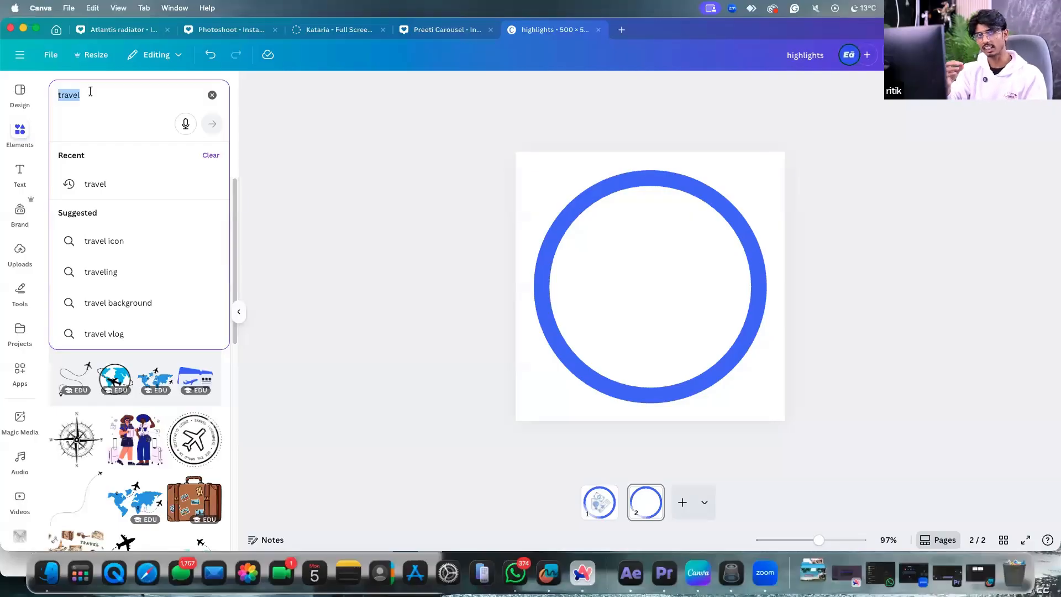
# Search Elements for 'money' and add the money-bag graphic inside page 2's ring.
pyautogui.press('BackSpace')
pyautogui.write('m')
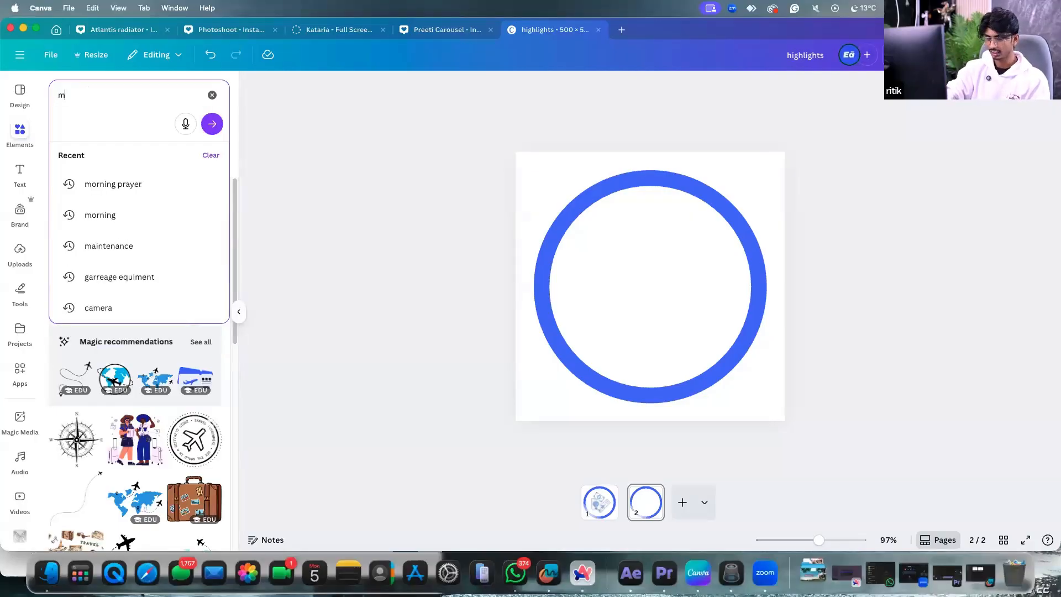
pyautogui.press('BackSpace')
pyautogui.write('money')
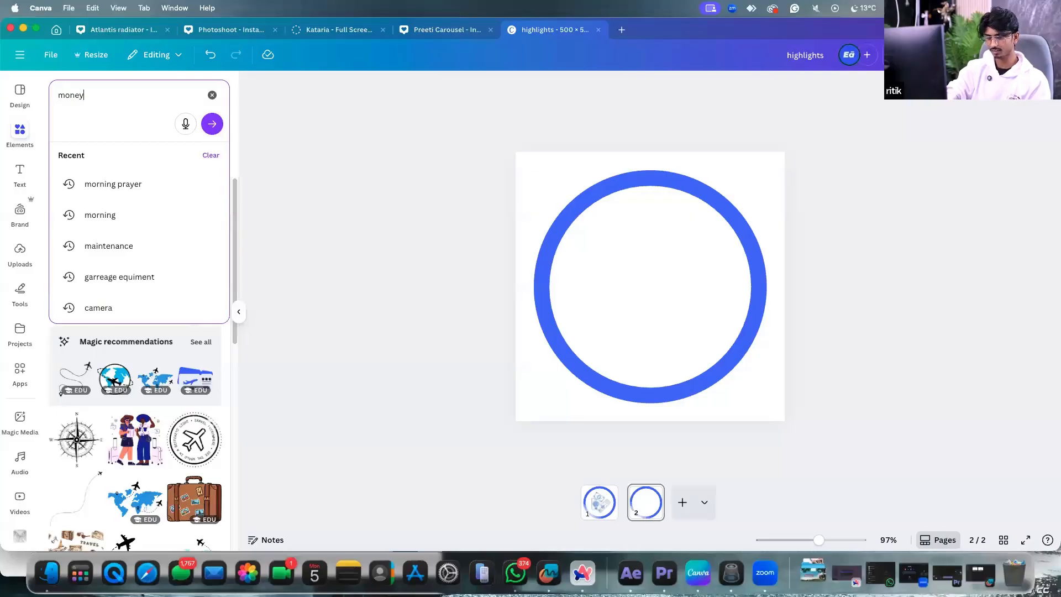
pyautogui.press('Return')
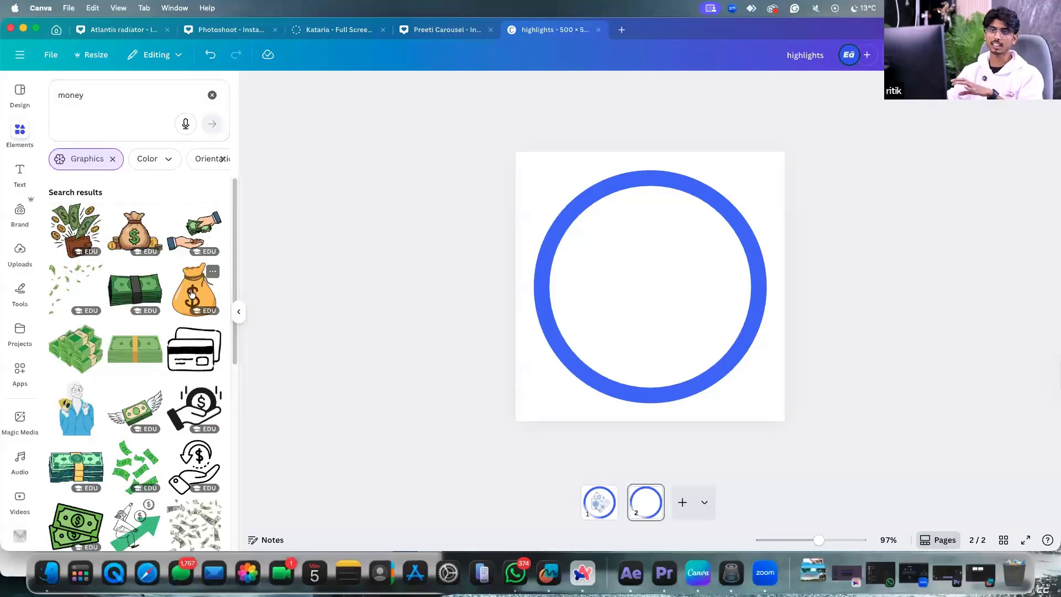
pyautogui.scroll(-3, 146, 330)
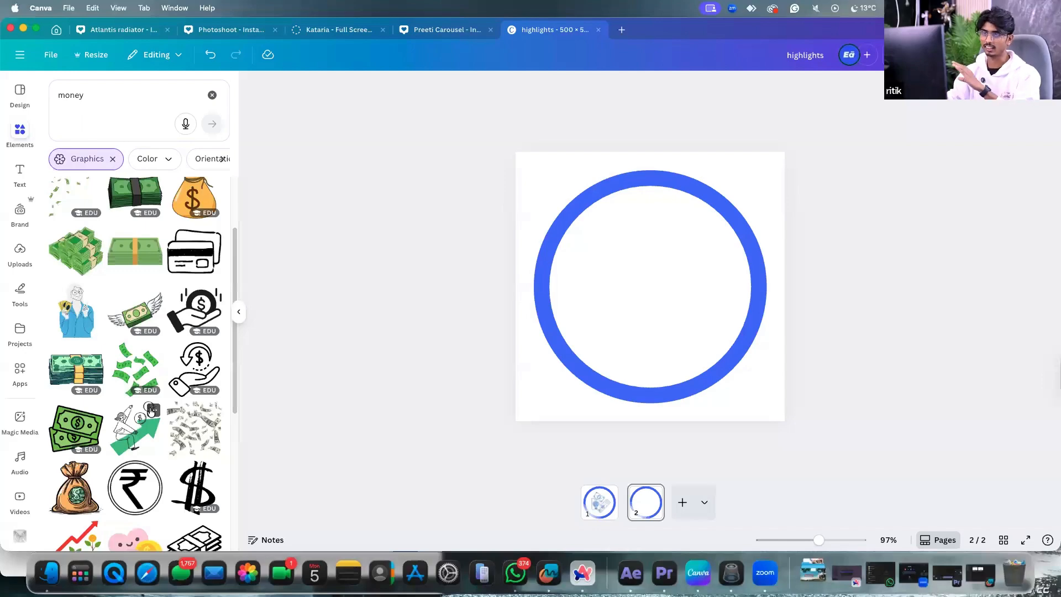
pyautogui.scroll(3, 149, 406)
pyautogui.click(189, 295)
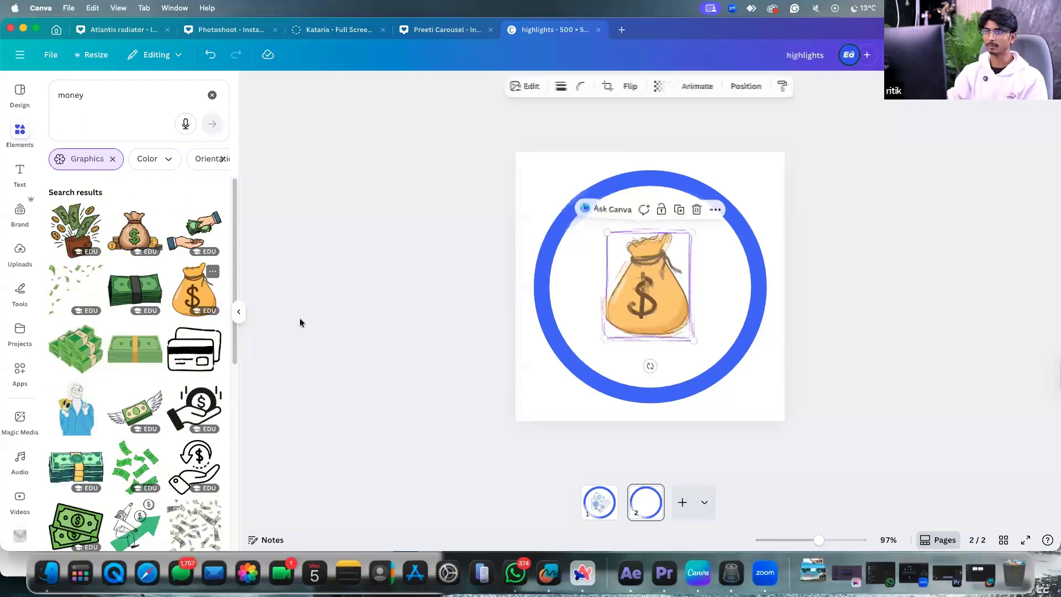
# Recolour the money bag blue, with its dollar sign and outline white.
pyautogui.click(554, 89)
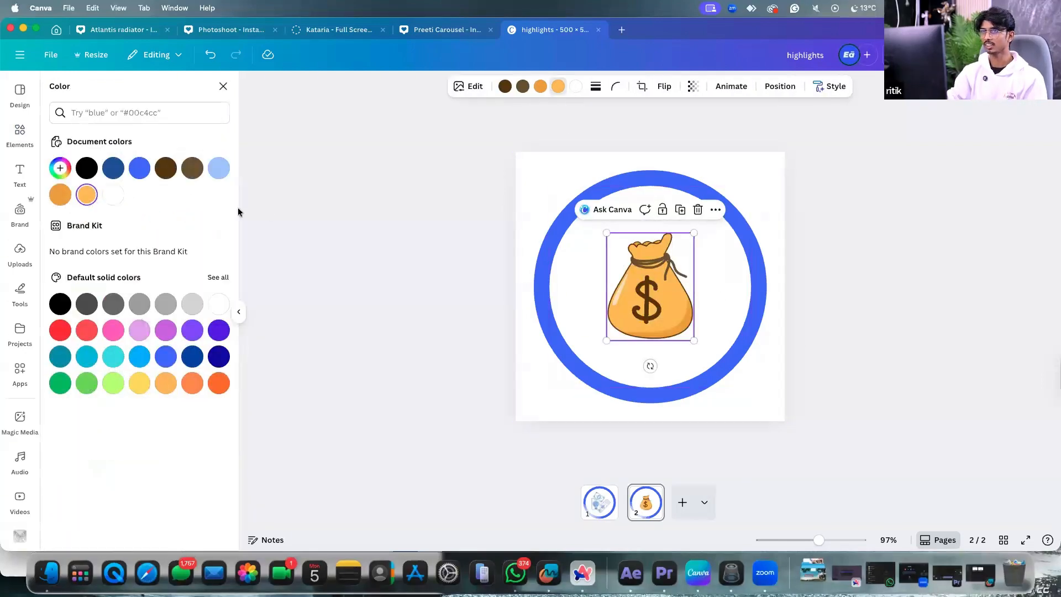
pyautogui.click(139, 168)
pyautogui.press('Escape')
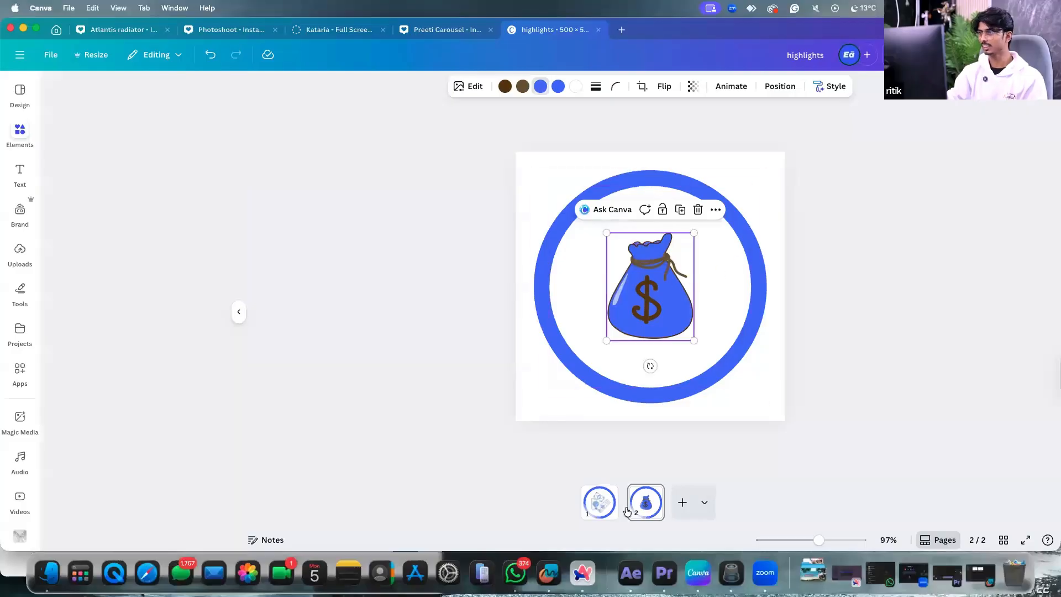
pyautogui.click(602, 501)
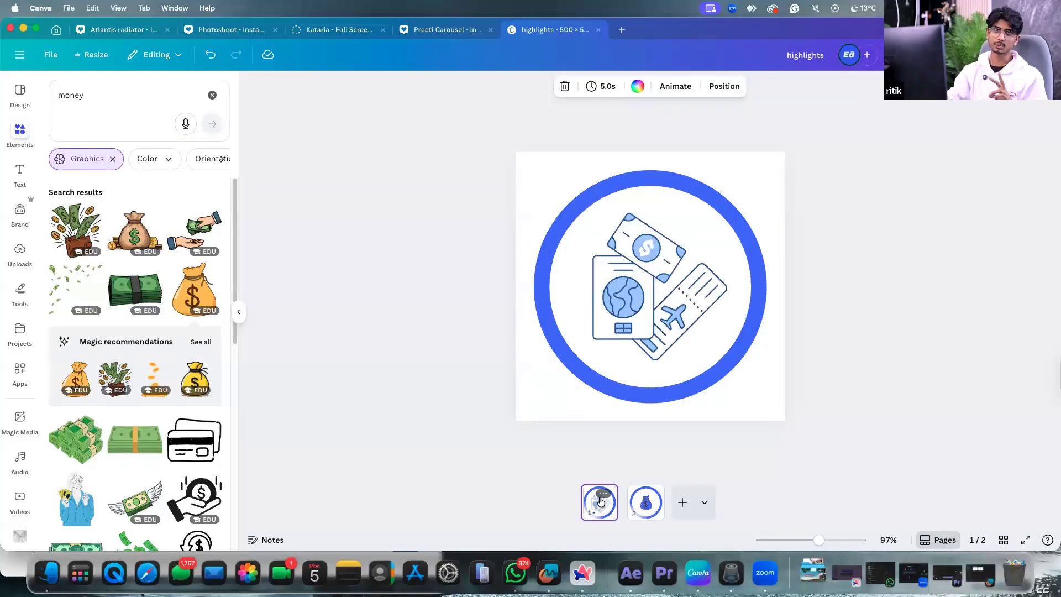
pyautogui.click(801, 308)
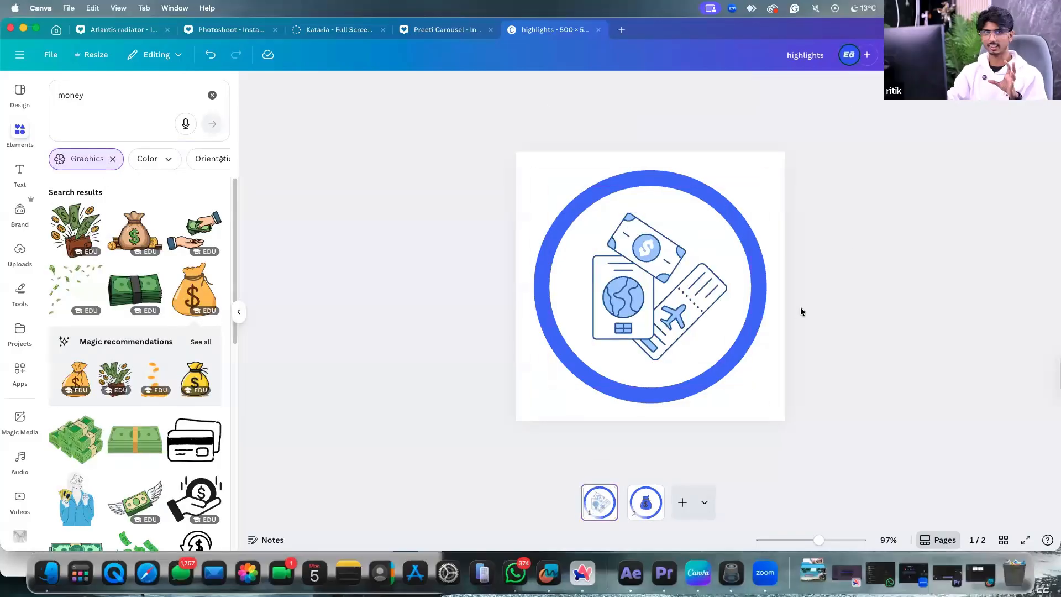
pyautogui.click(656, 521)
pyautogui.click(665, 284)
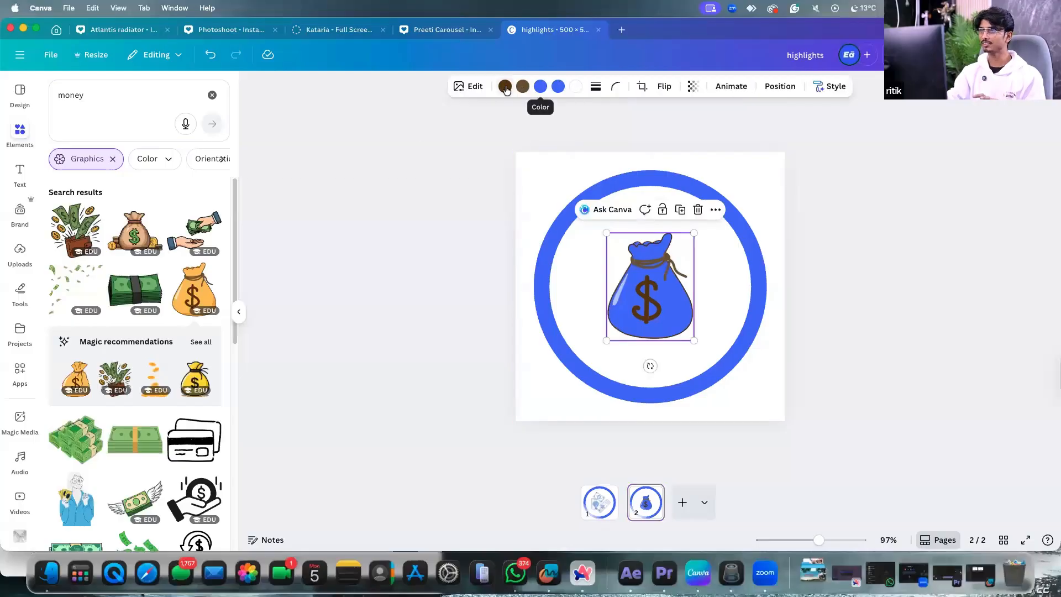
pyautogui.click(506, 89)
pyautogui.click(62, 195)
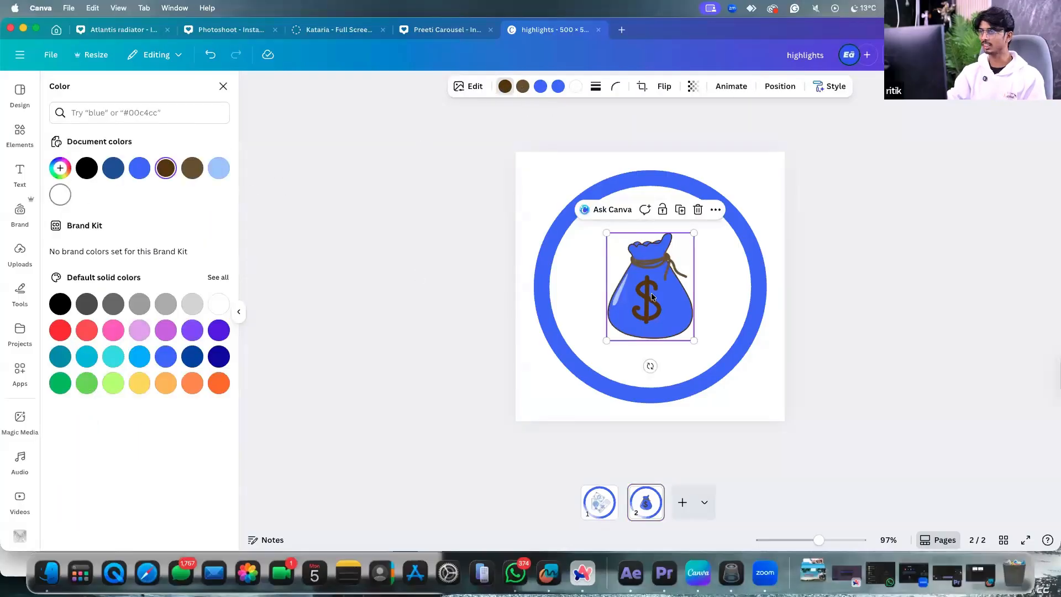
# Deselect the money bag and the page, then switch to the web browser.
pyautogui.click(736, 389)
pyautogui.click(873, 250)
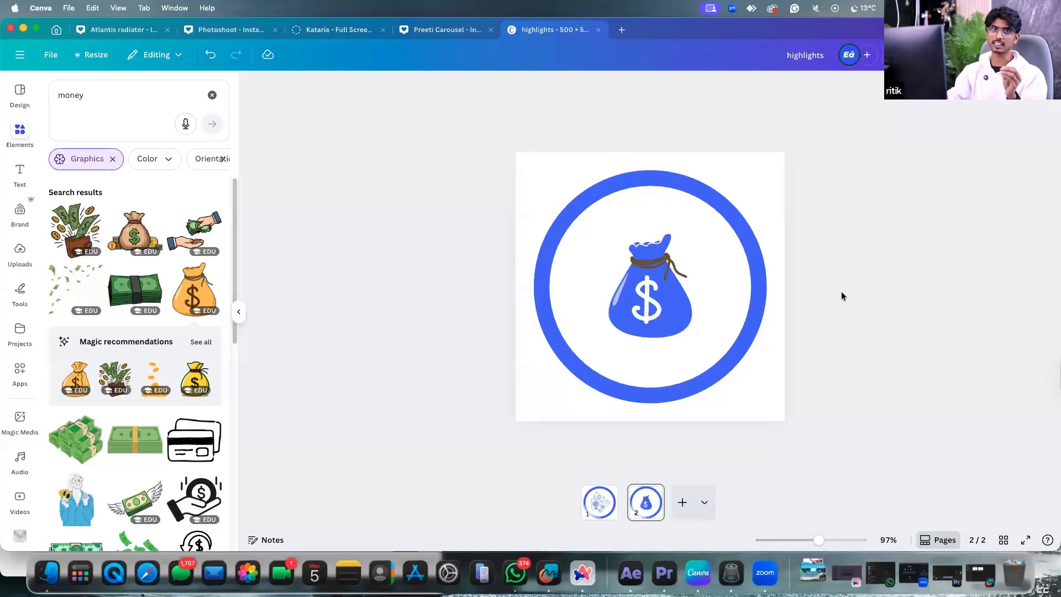
pyautogui.click(583, 572)
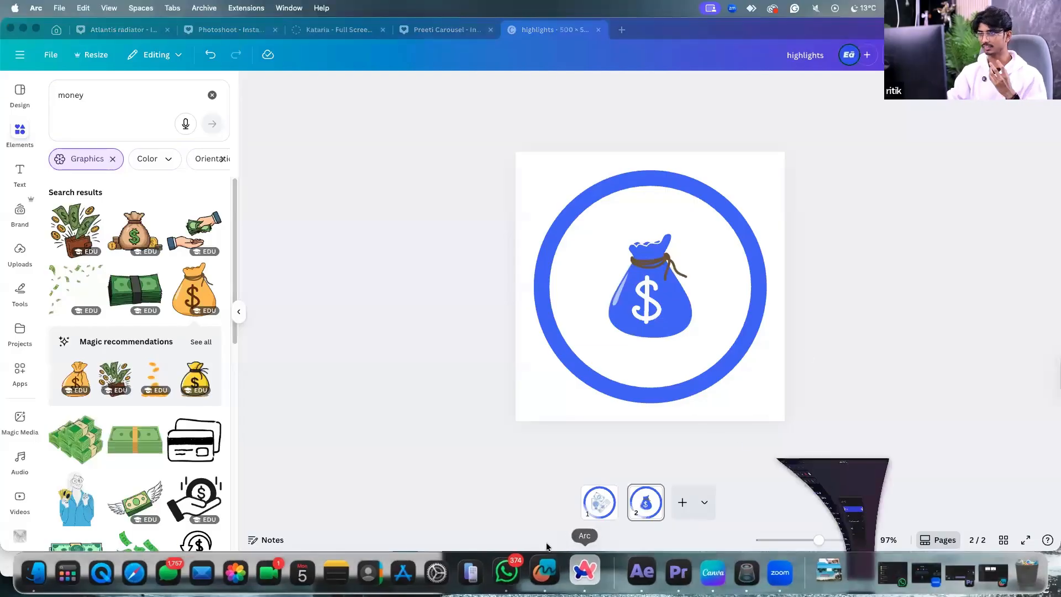
# Open the Instagram profile in a new Arc tab using 'insg' in the command bar.
pyautogui.press('Return')
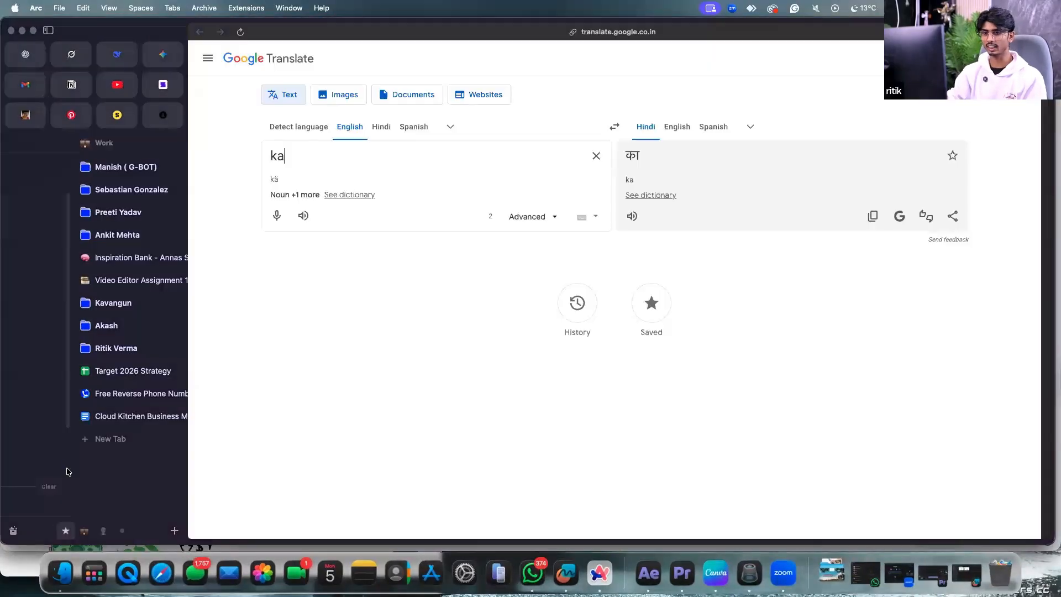
pyautogui.click(69, 457)
pyautogui.write('insg')
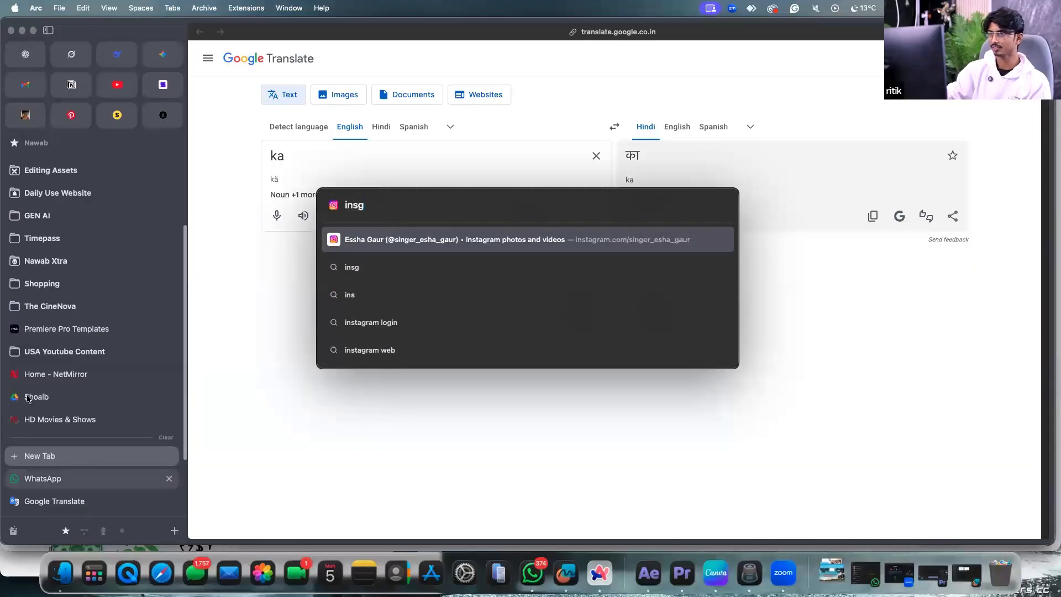
pyautogui.press('Return')
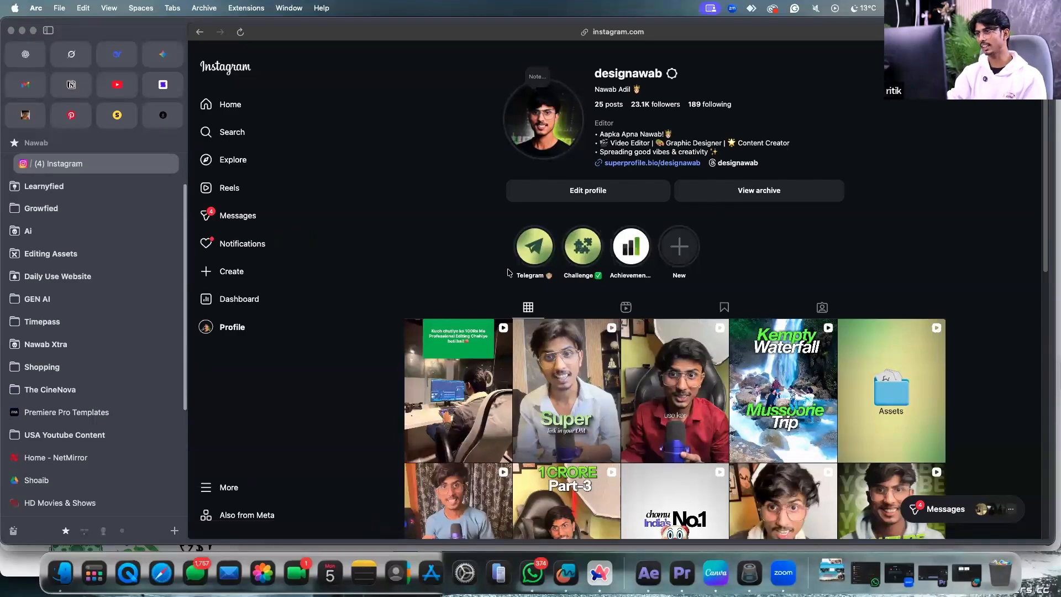
# Return to the Canva highlights design and show page 1 on the canvas.
pyautogui.click(716, 573)
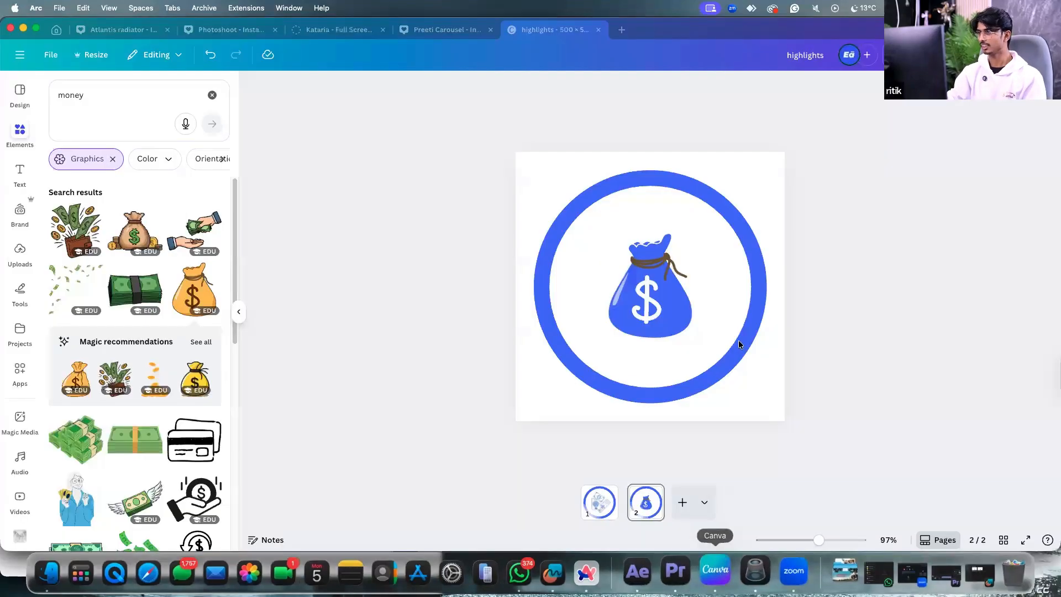
pyautogui.rightClick(607, 488)
pyautogui.click(874, 237)
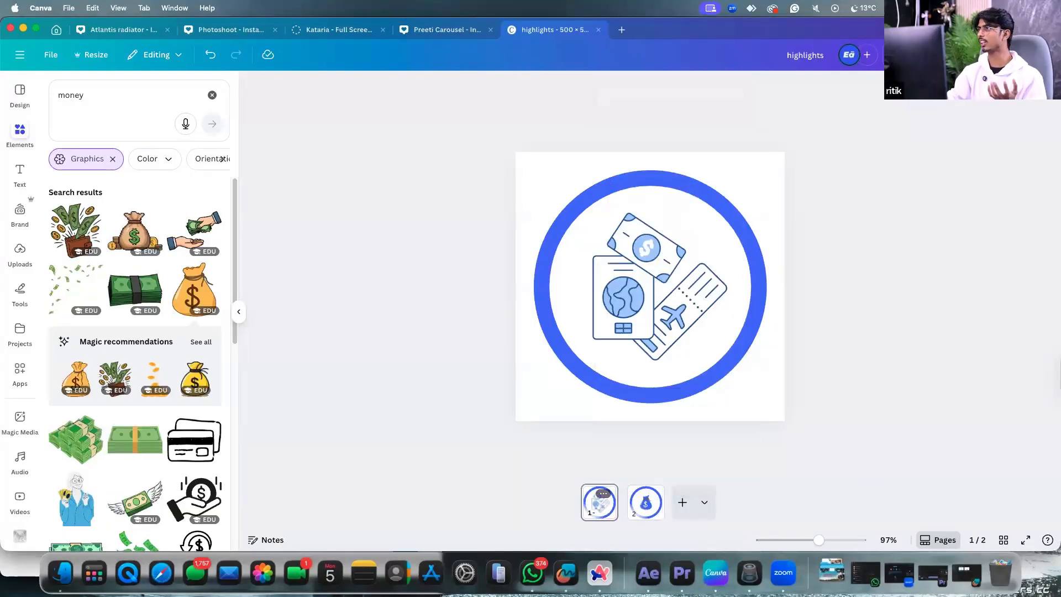
# In Share > Download, limit the selected pages to Page 2 only, then close the panel.
pyautogui.click(1030, 55)
pyautogui.click(860, 284)
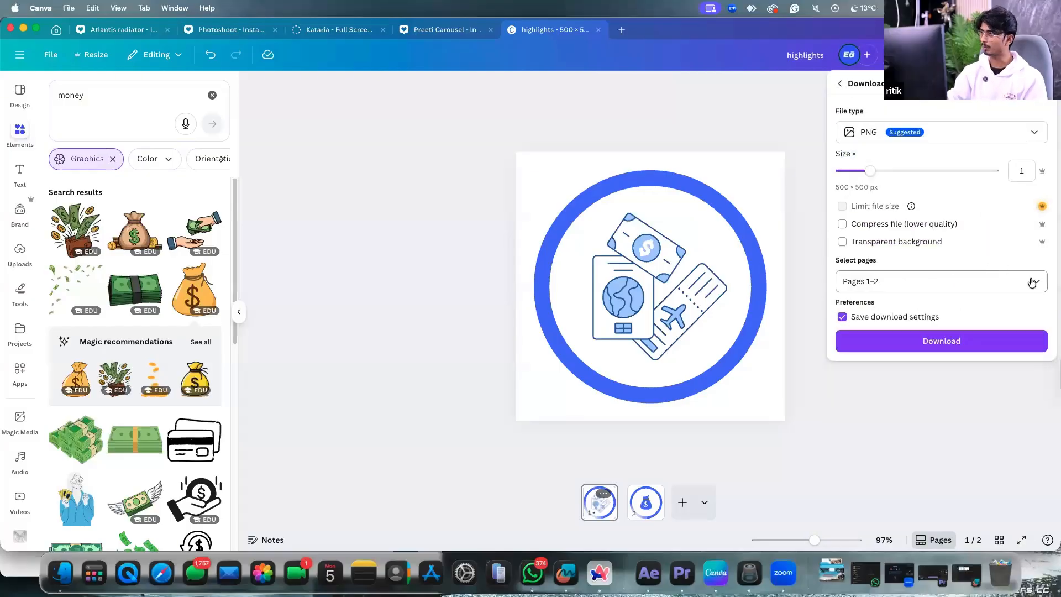
pyautogui.click(1031, 283)
pyautogui.click(906, 392)
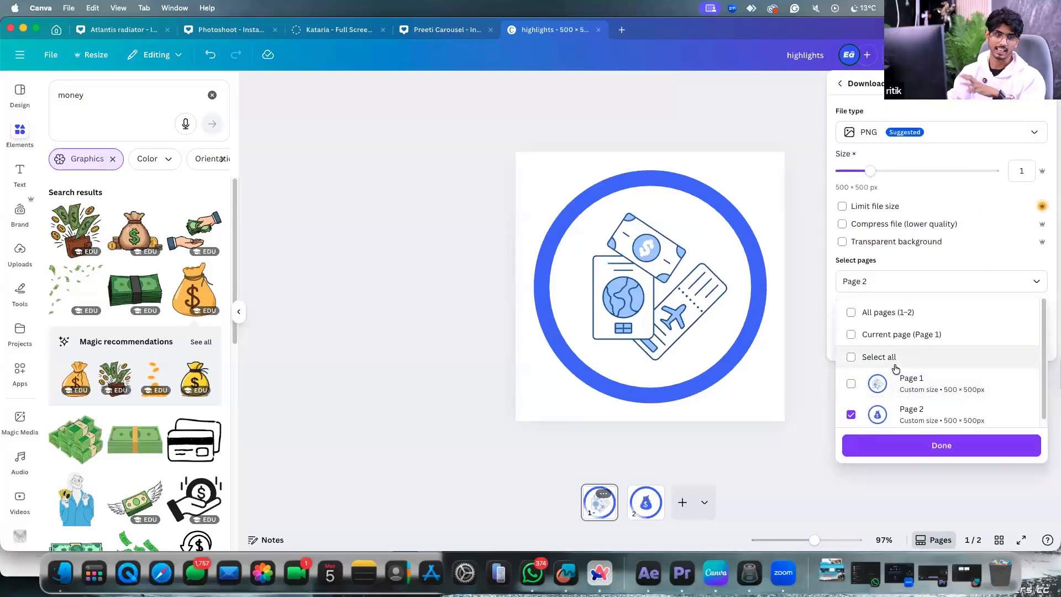
pyautogui.click(786, 329)
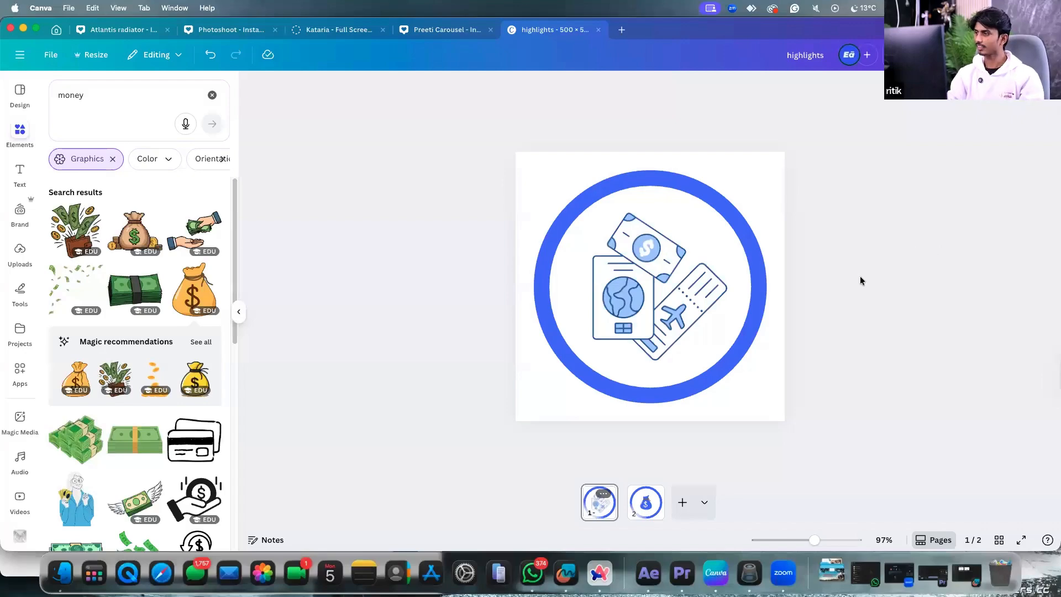
# Check the page and blue circle selections, then go to the Canva home page.
pyautogui.click(771, 170)
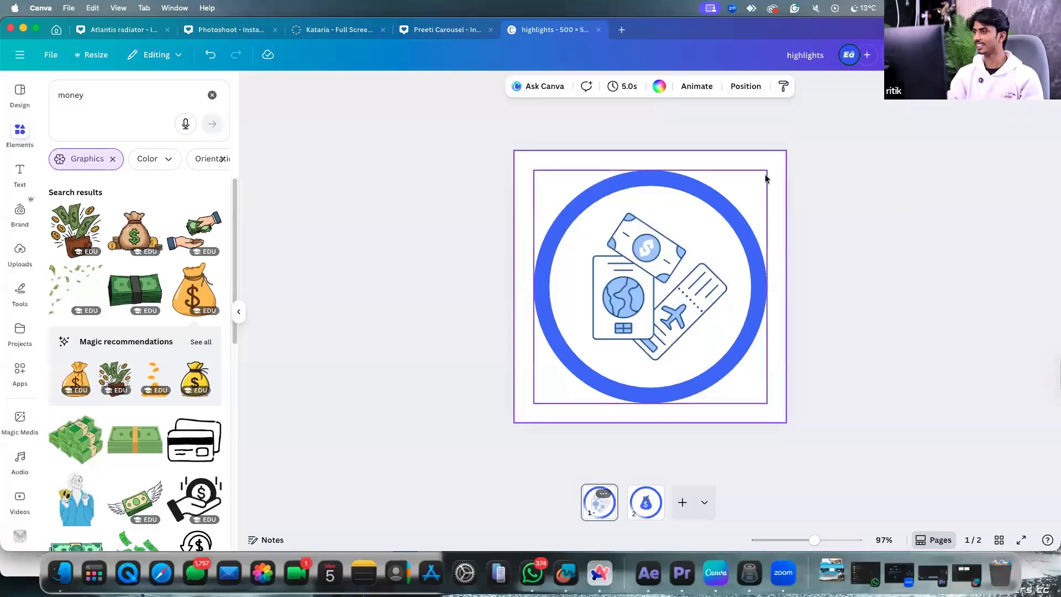
pyautogui.click(787, 275)
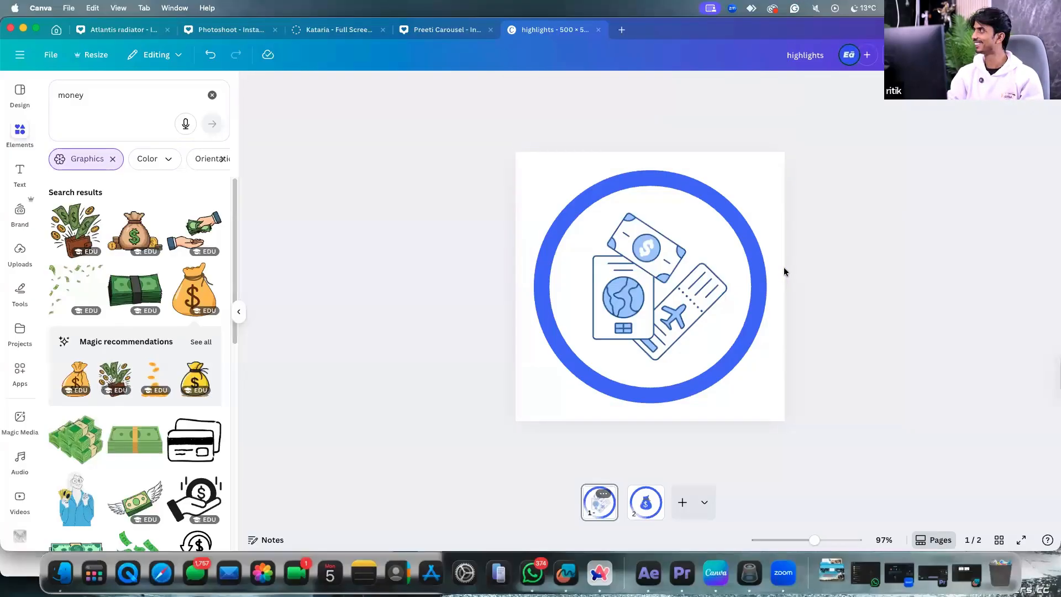
pyautogui.click(781, 215)
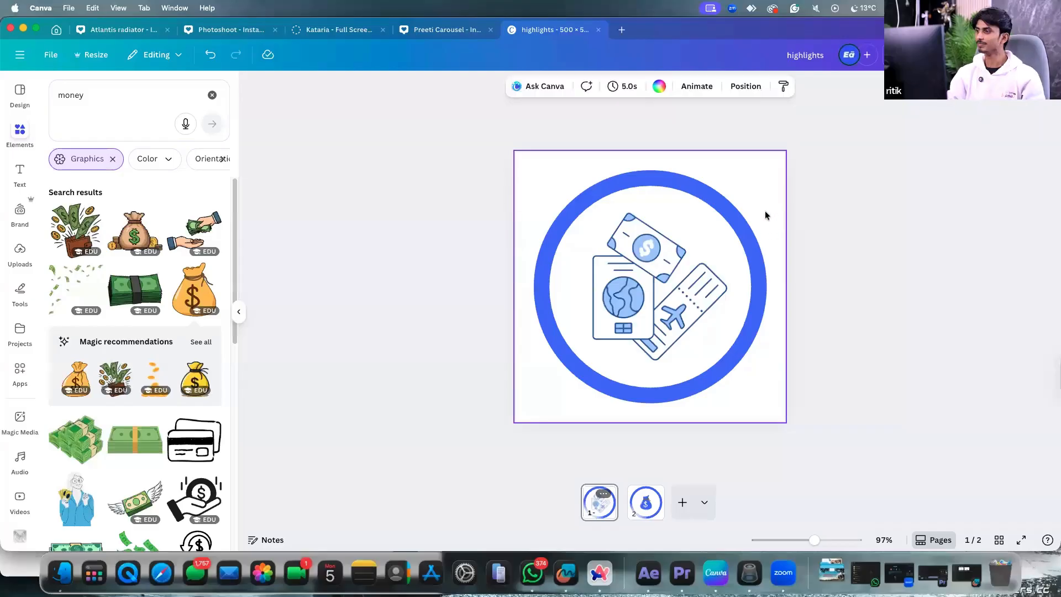
pyautogui.click(765, 215)
pyautogui.click(787, 176)
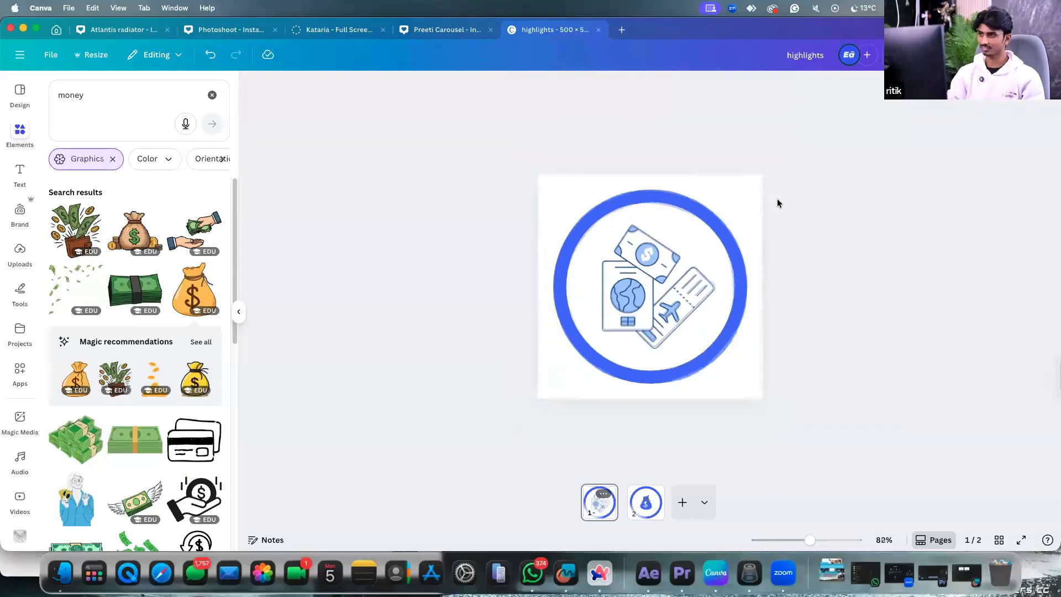
pyautogui.click(57, 30)
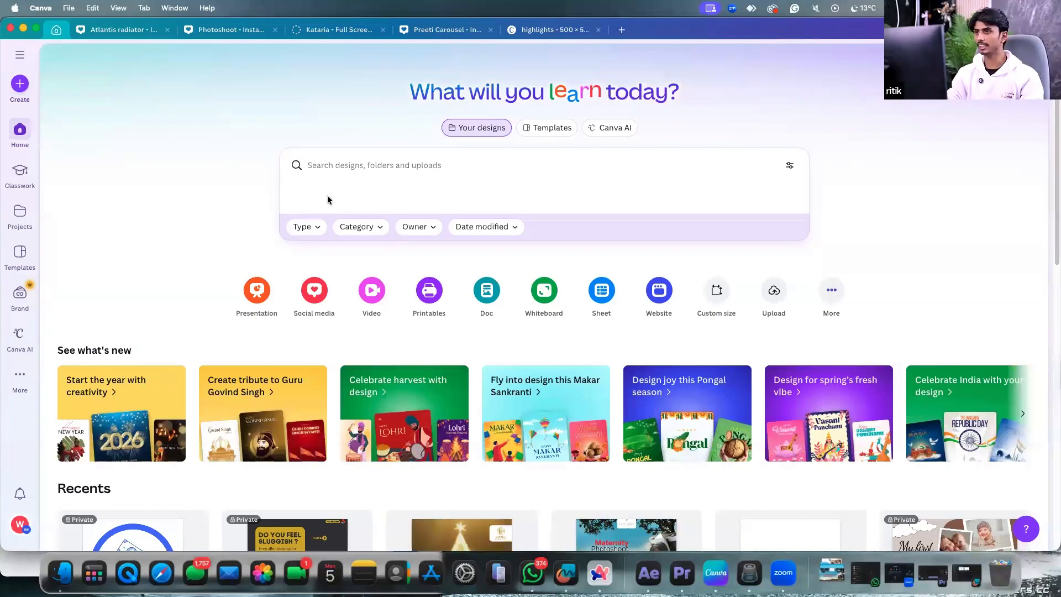
# Search Canva templates for 'congratsulation'.
pyautogui.click(343, 169)
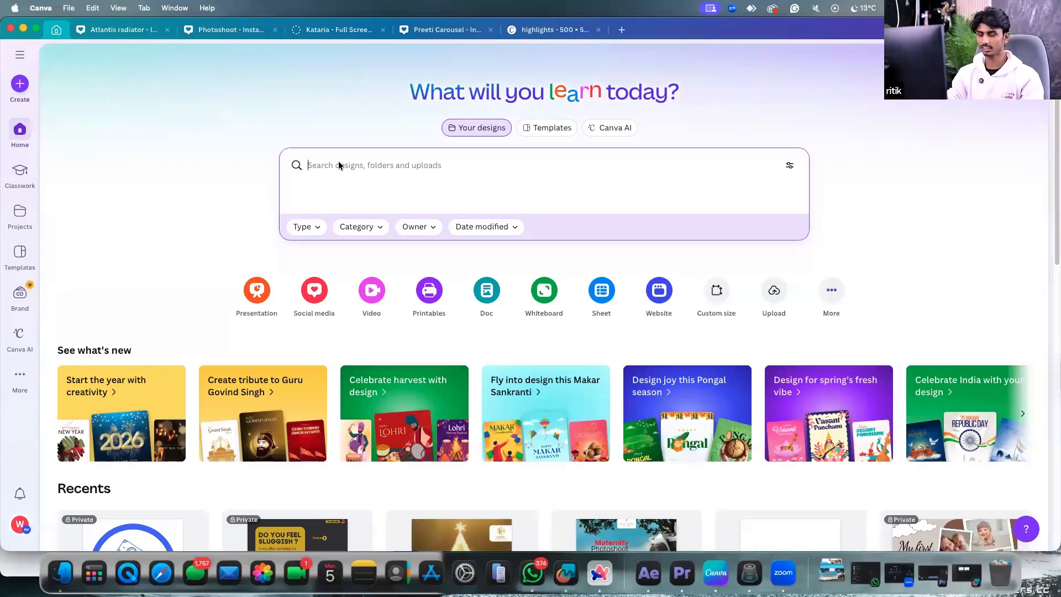
pyautogui.write('ac')
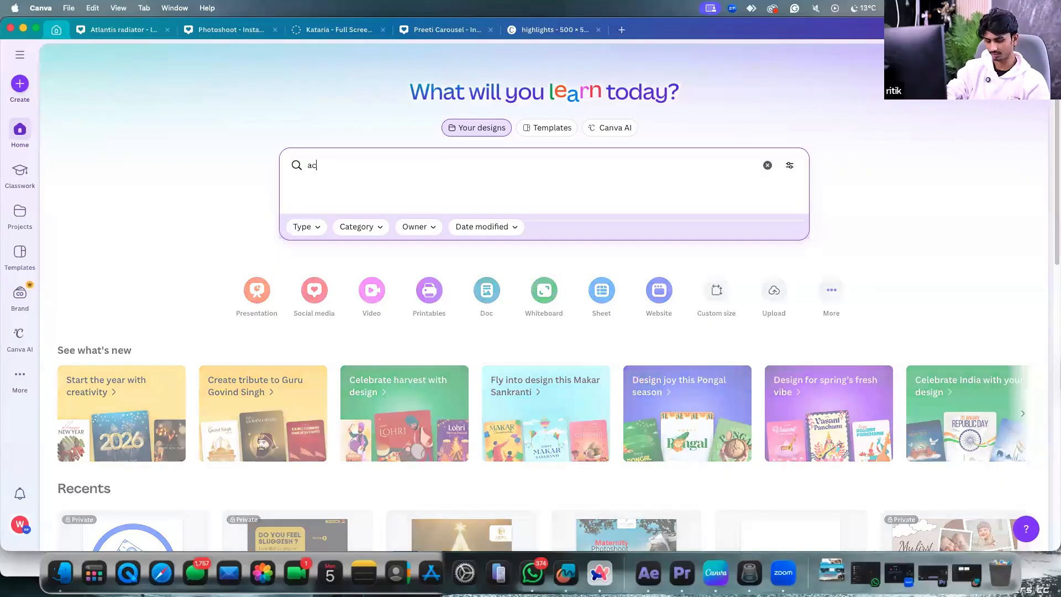
pyautogui.press('BackSpace')
pyautogui.press('BackSpace')
pyautogui.write('congrat')
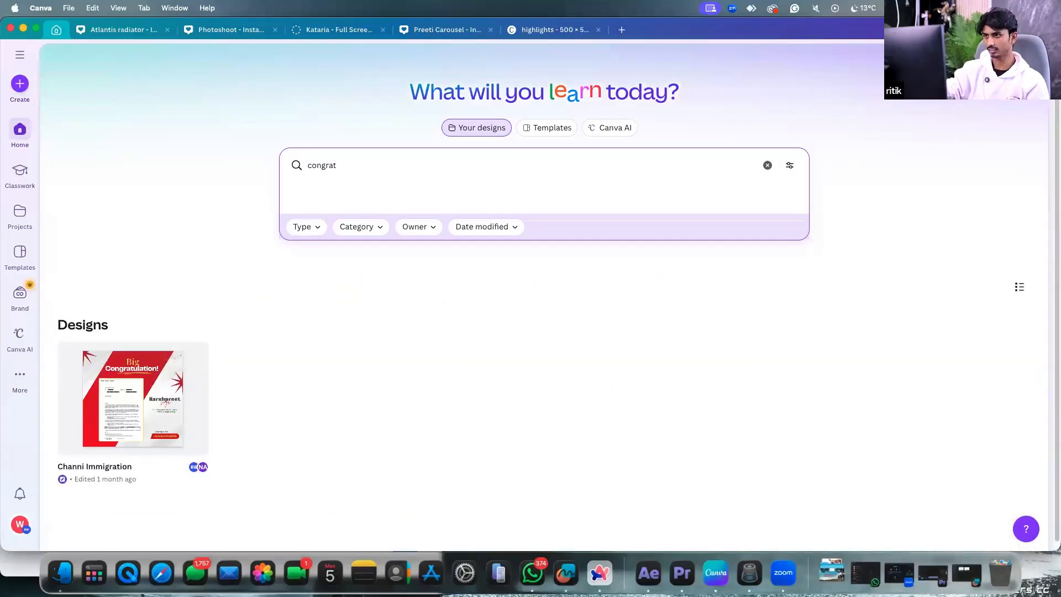
pyautogui.write('sulation')
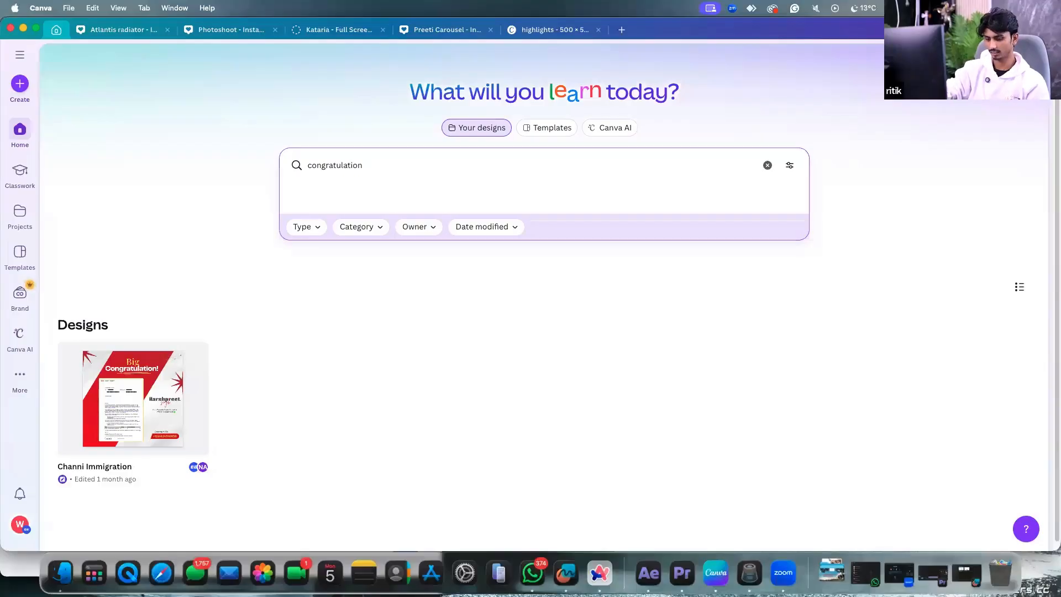
pyautogui.press('Return')
pyautogui.click(560, 132)
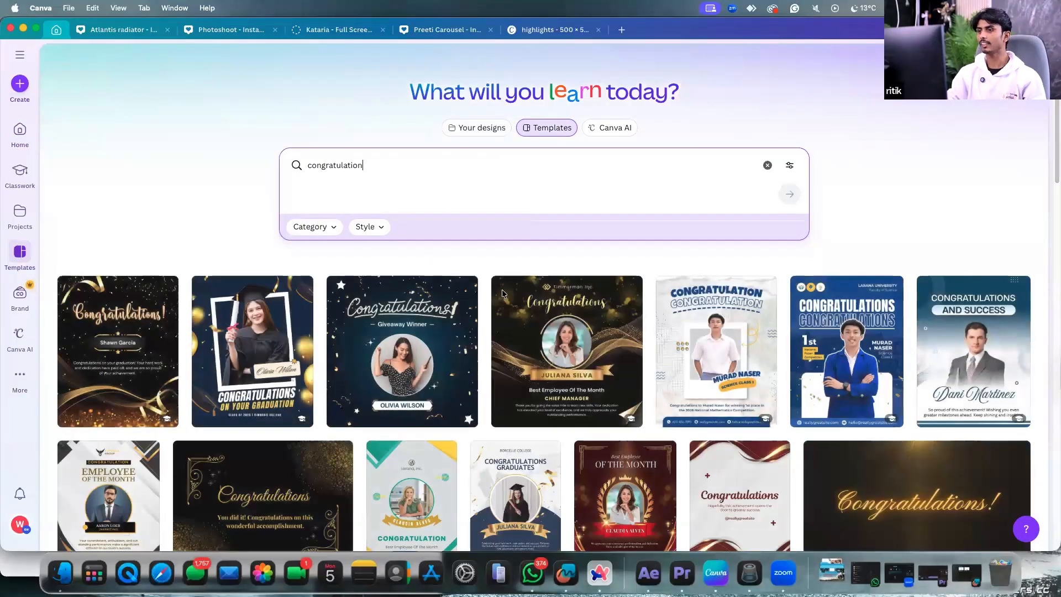
# Browse the results and open the Blue and Yellow Photocentric Graduation Social Media Post template.
pyautogui.scroll(-5, 509, 333)
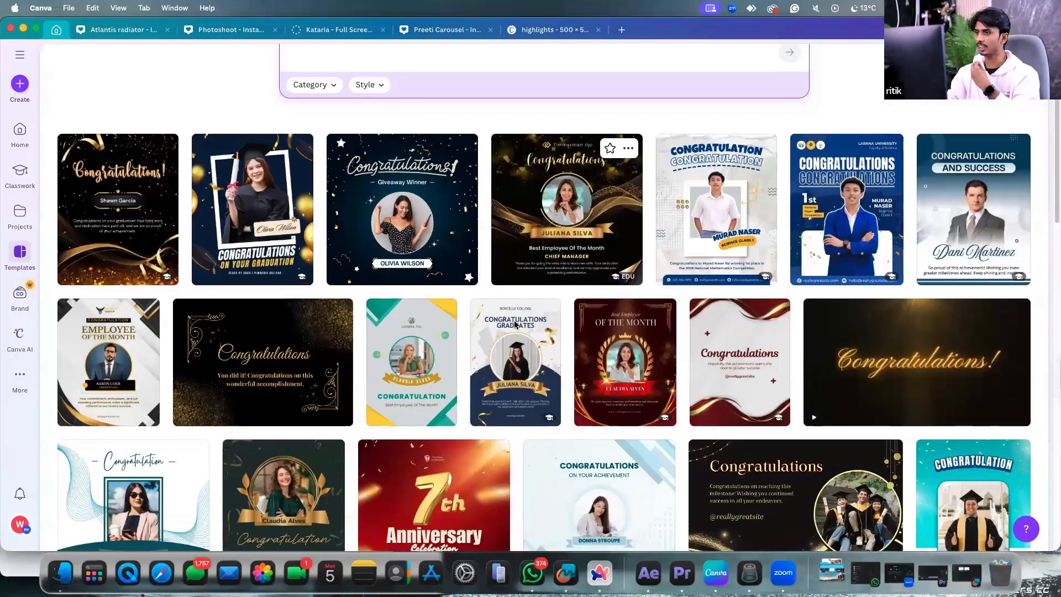
pyautogui.scroll(4, 528, 335)
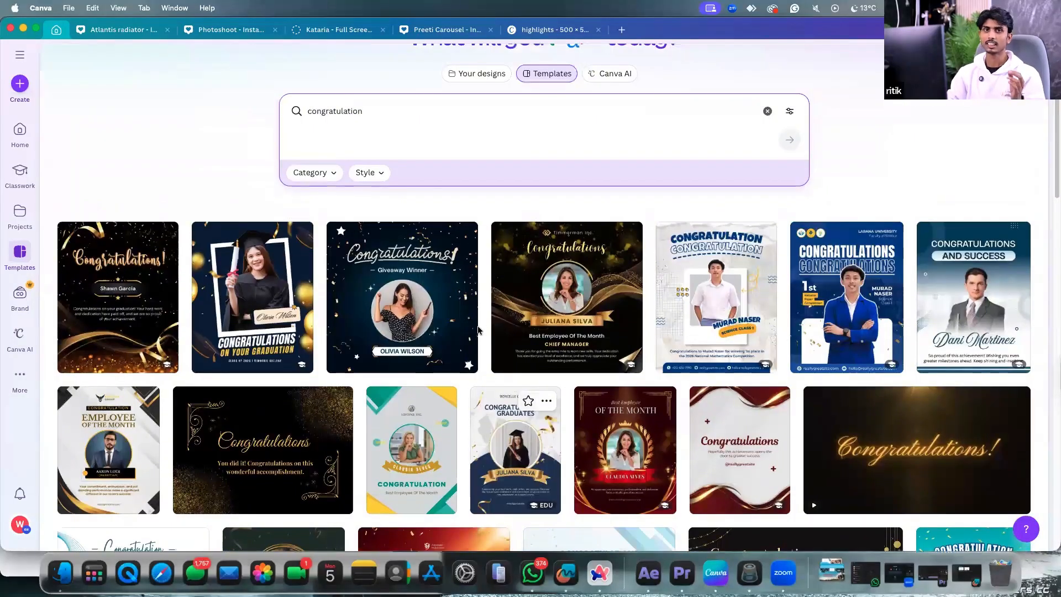
pyautogui.scroll(1, 470, 326)
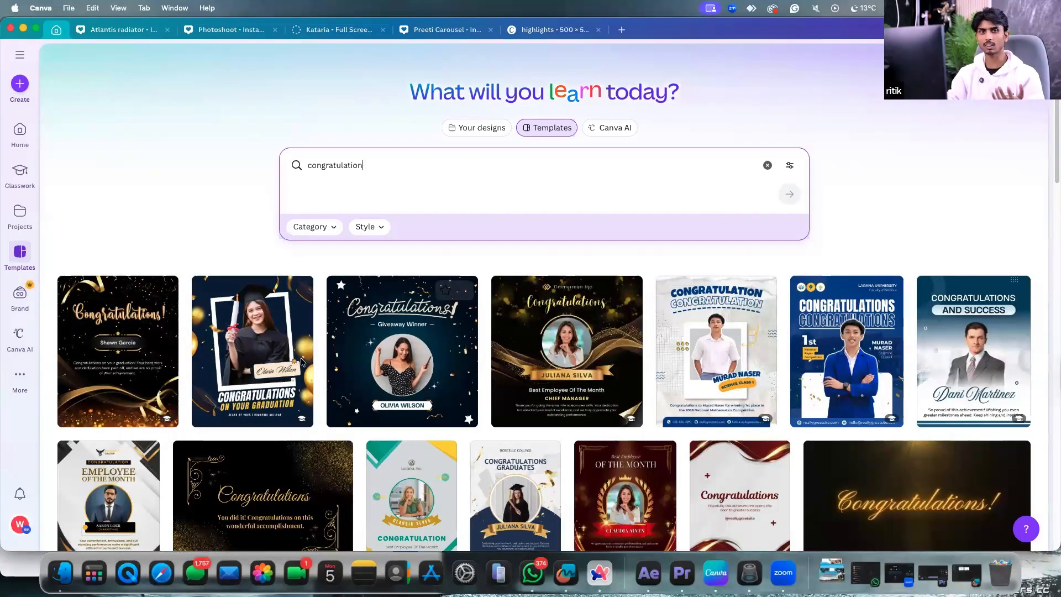
pyautogui.scroll(-1, 326, 355)
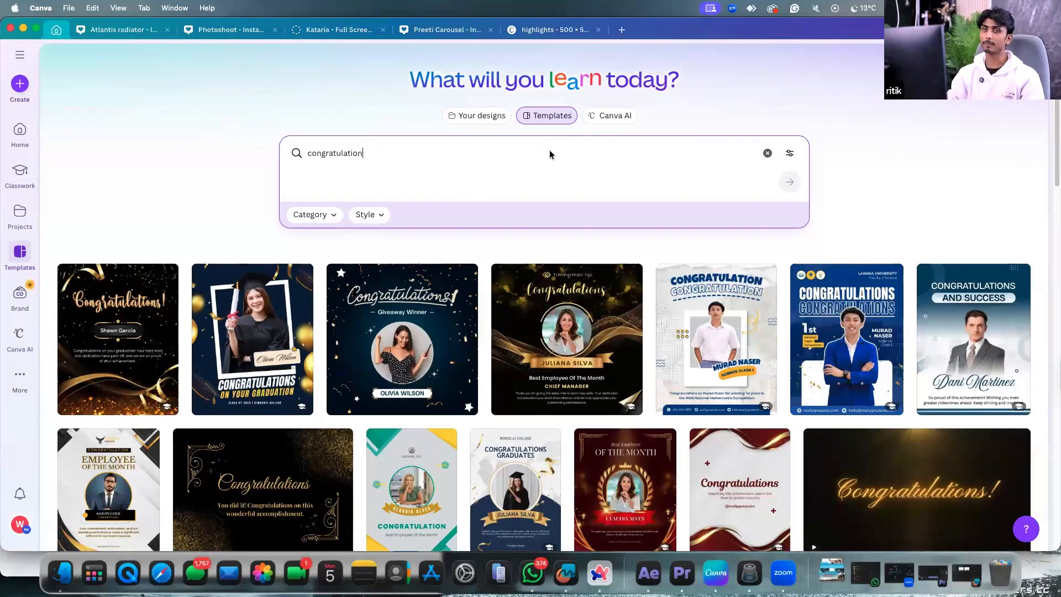
pyautogui.scroll(-5, 550, 239)
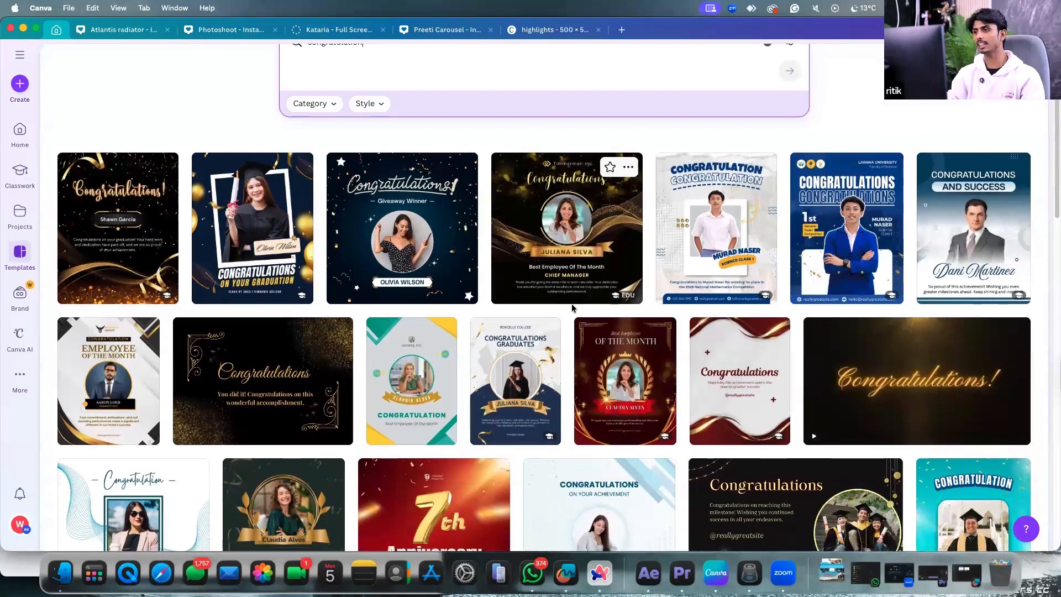
pyautogui.scroll(-4, 573, 307)
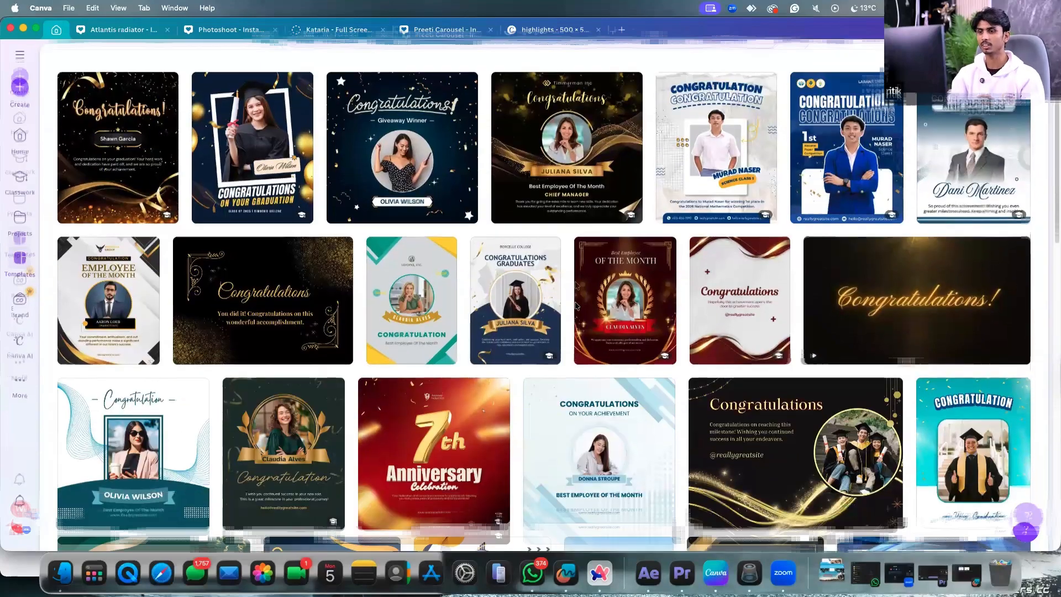
pyautogui.scroll(-1, 576, 305)
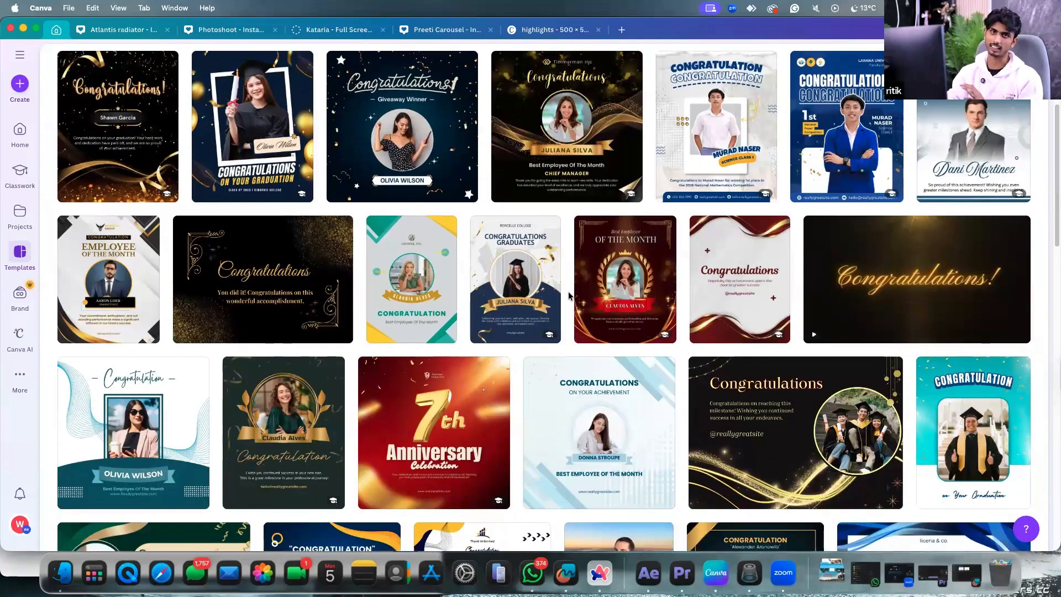
pyautogui.scroll(1, 581, 304)
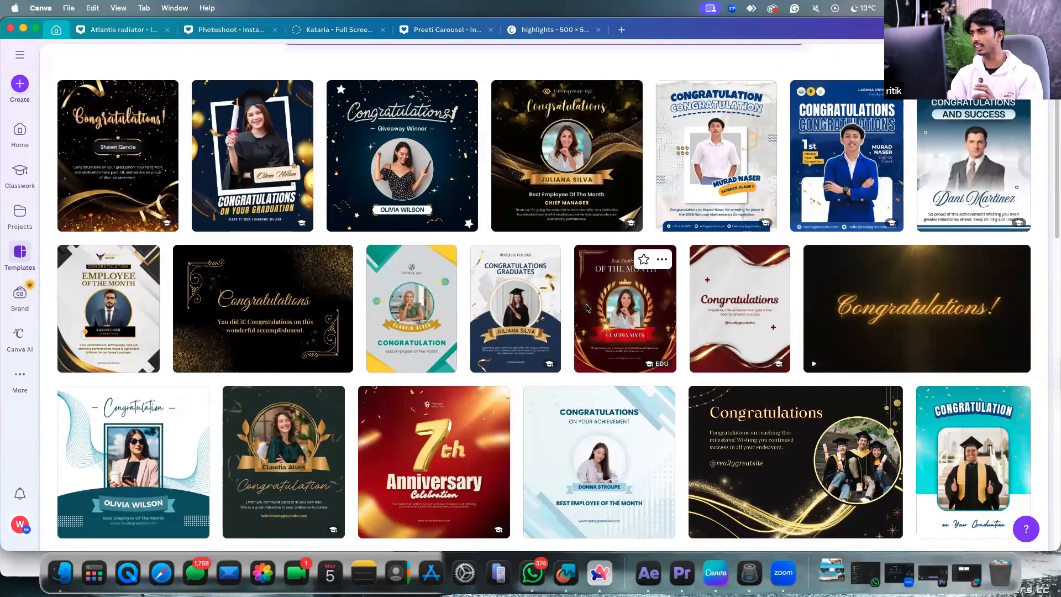
pyautogui.scroll(4, 587, 308)
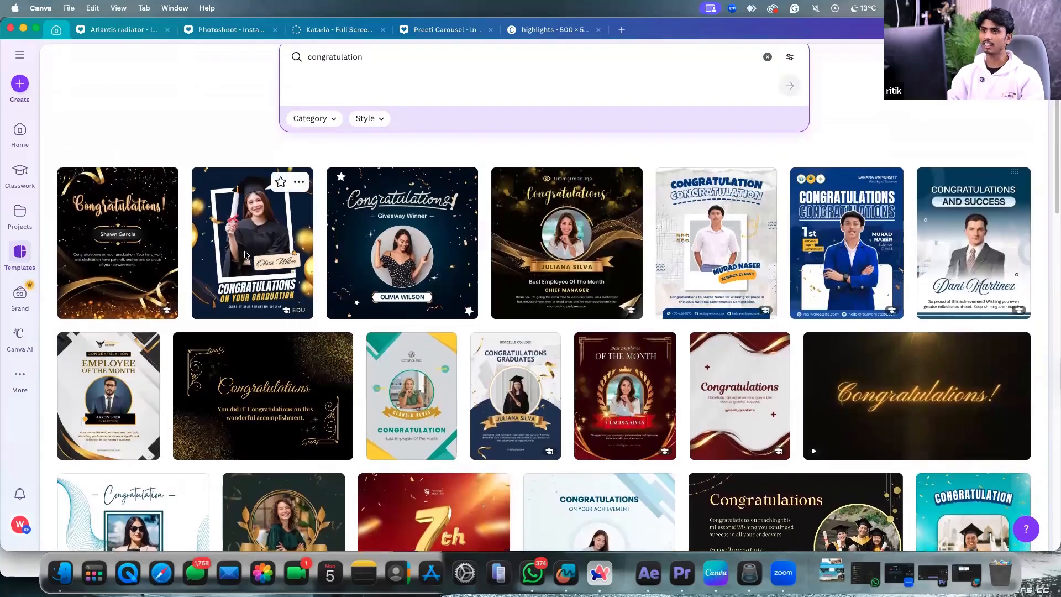
pyautogui.click(567, 238)
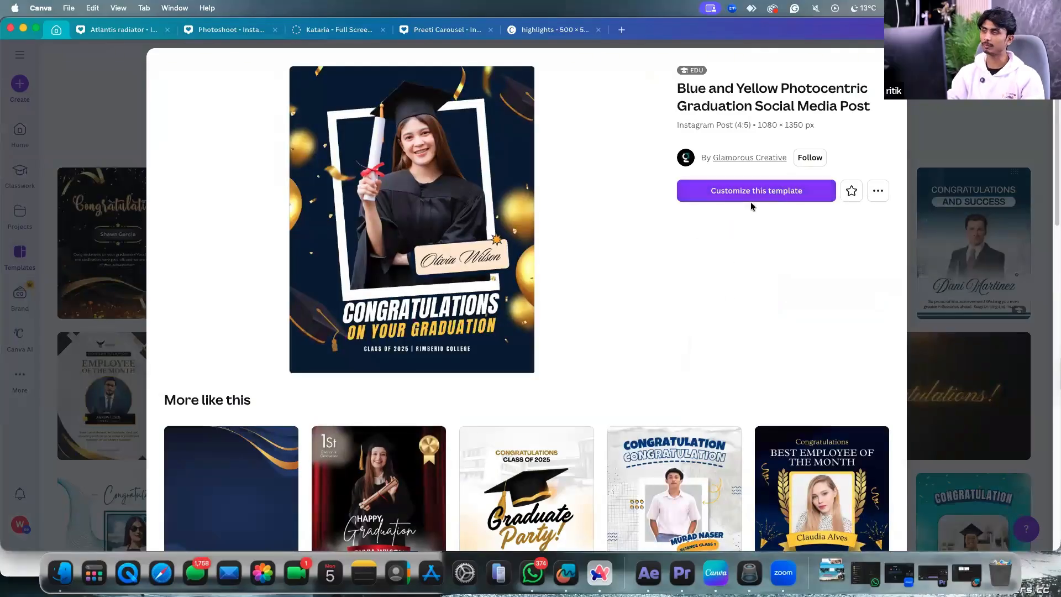
pyautogui.click(761, 191)
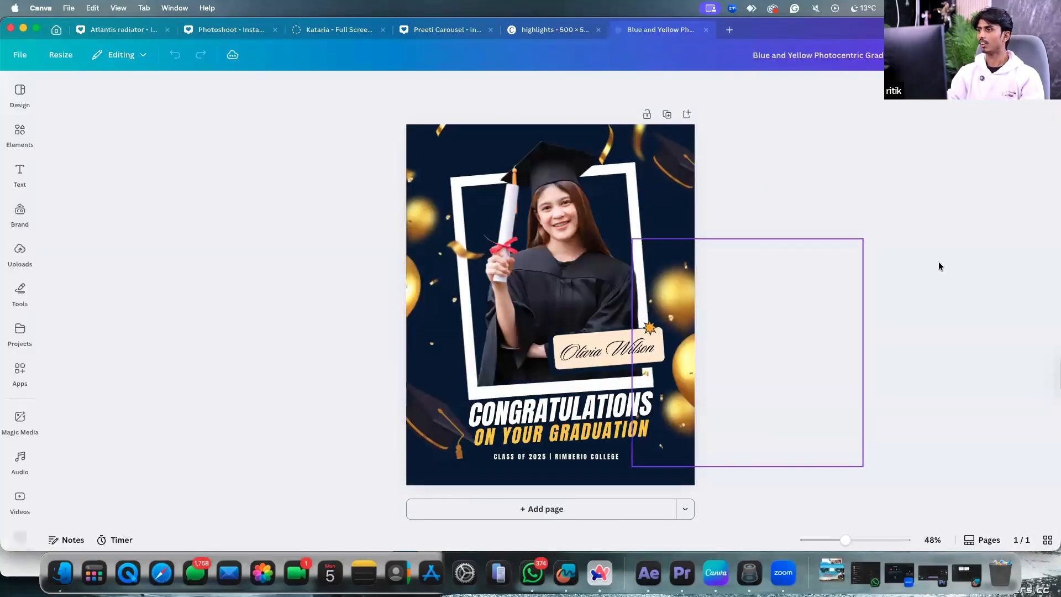
# Select and deselect the graduate's photo in the frame to inspect it.
pyautogui.click(554, 191)
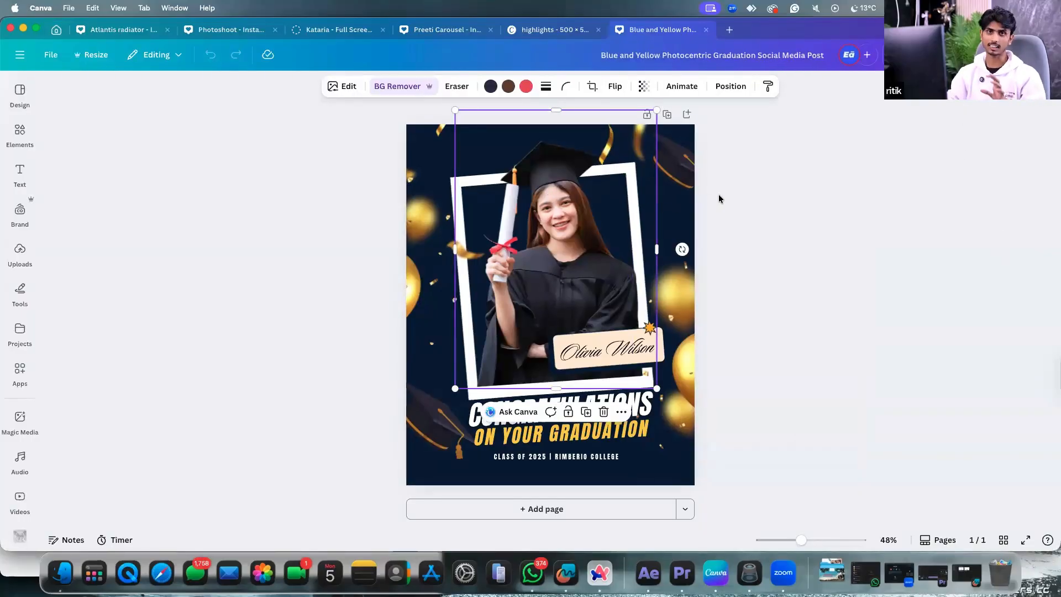
pyautogui.click(744, 203)
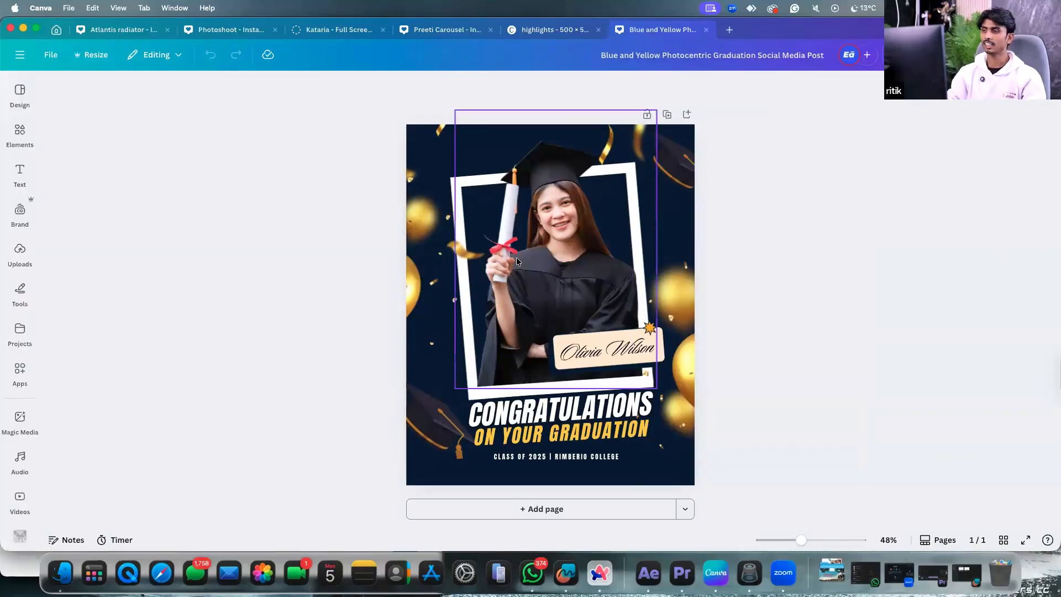
pyautogui.click(565, 275)
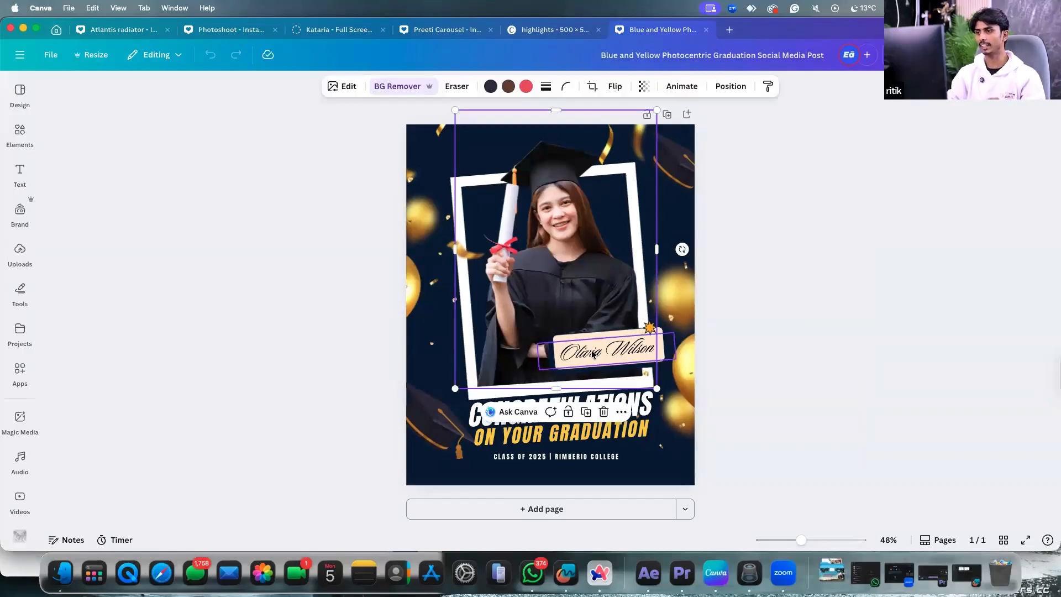
pyautogui.click(355, 171)
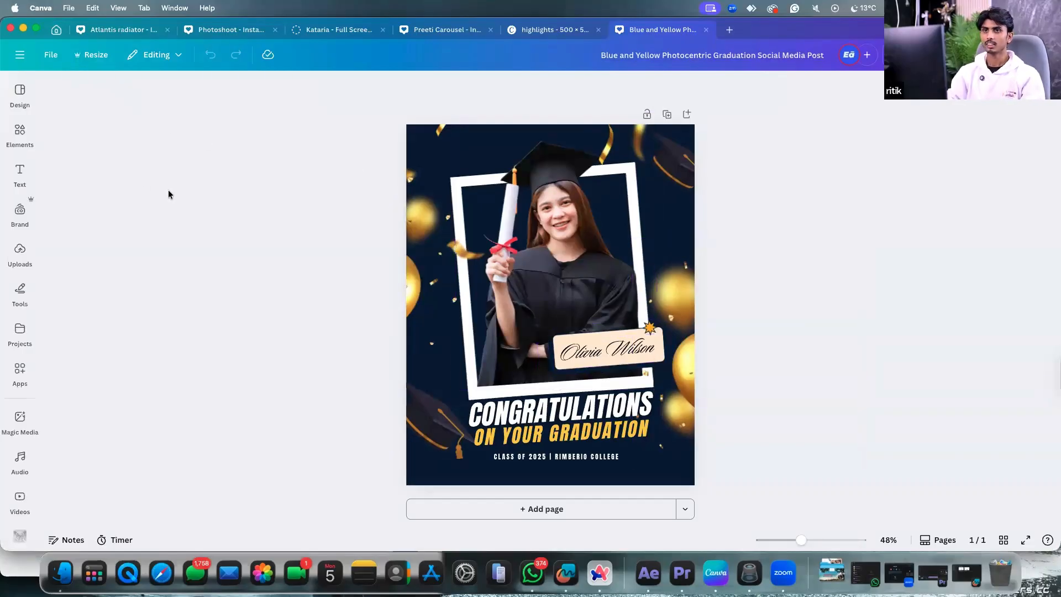
# Open the Uploads panel and scroll through the previously uploaded images.
pyautogui.click(20, 134)
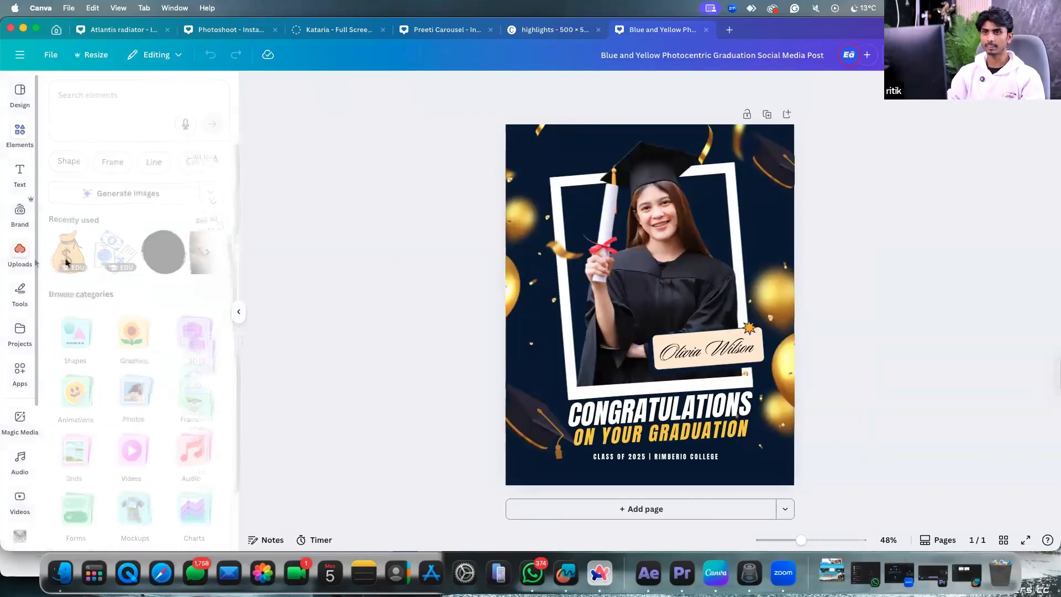
pyautogui.click(20, 253)
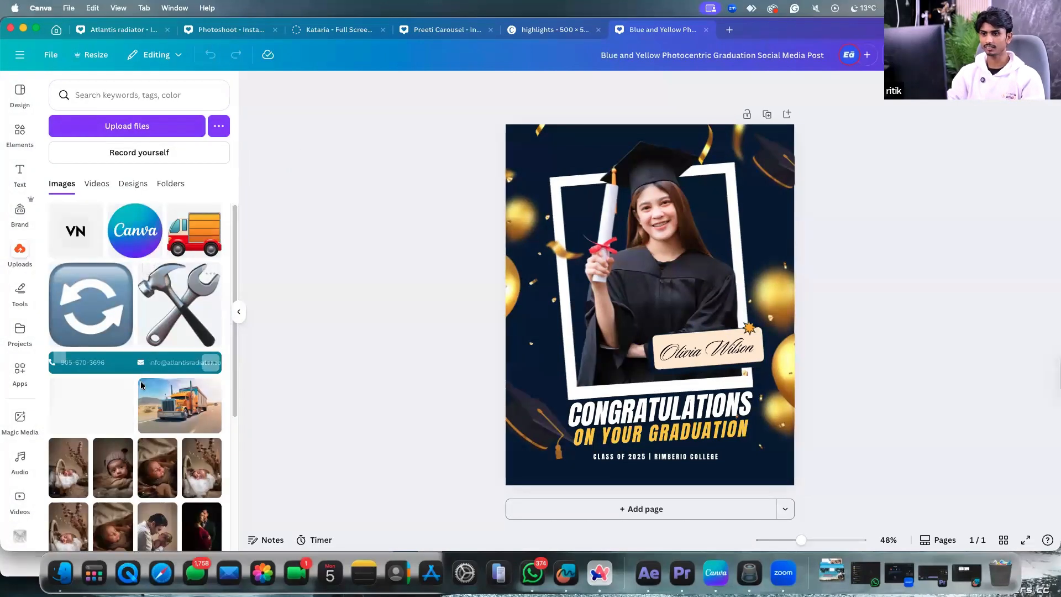
pyautogui.scroll(-10, 142, 370)
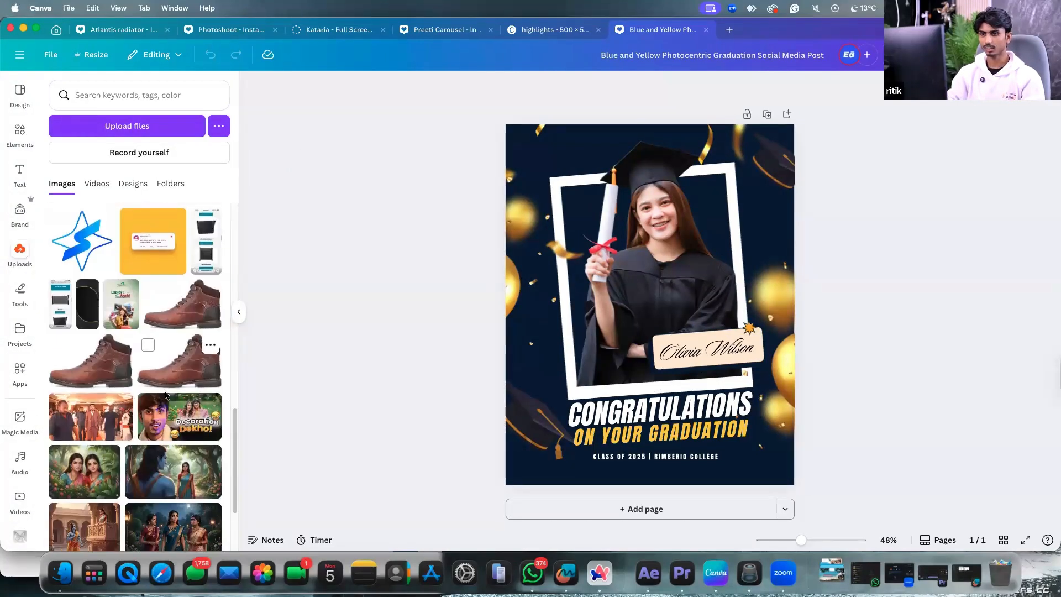
pyautogui.scroll(-10, 162, 387)
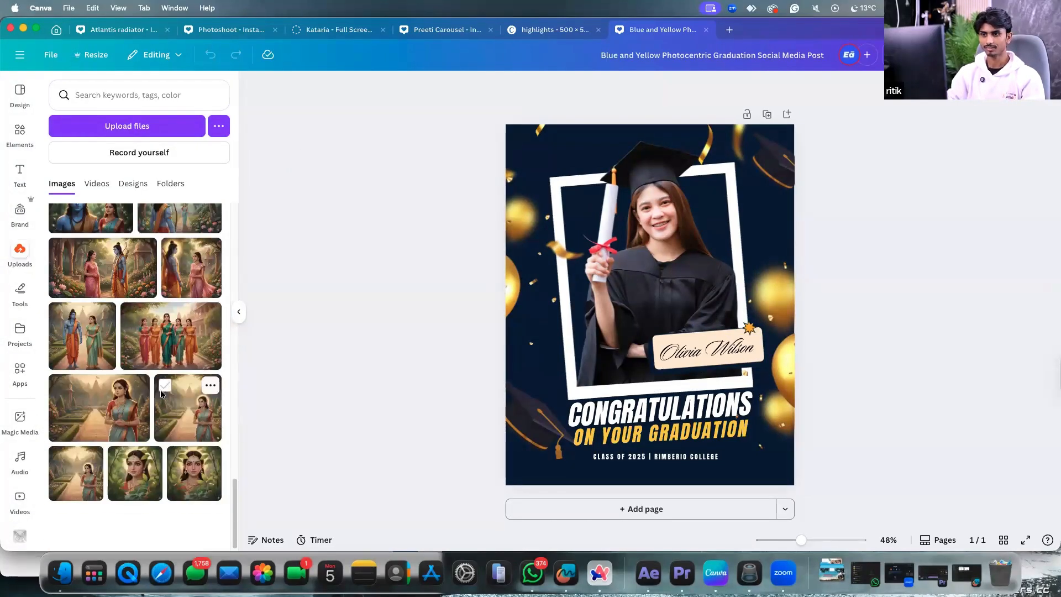
pyautogui.scroll(10, 160, 381)
pyautogui.scroll(15, 136, 376)
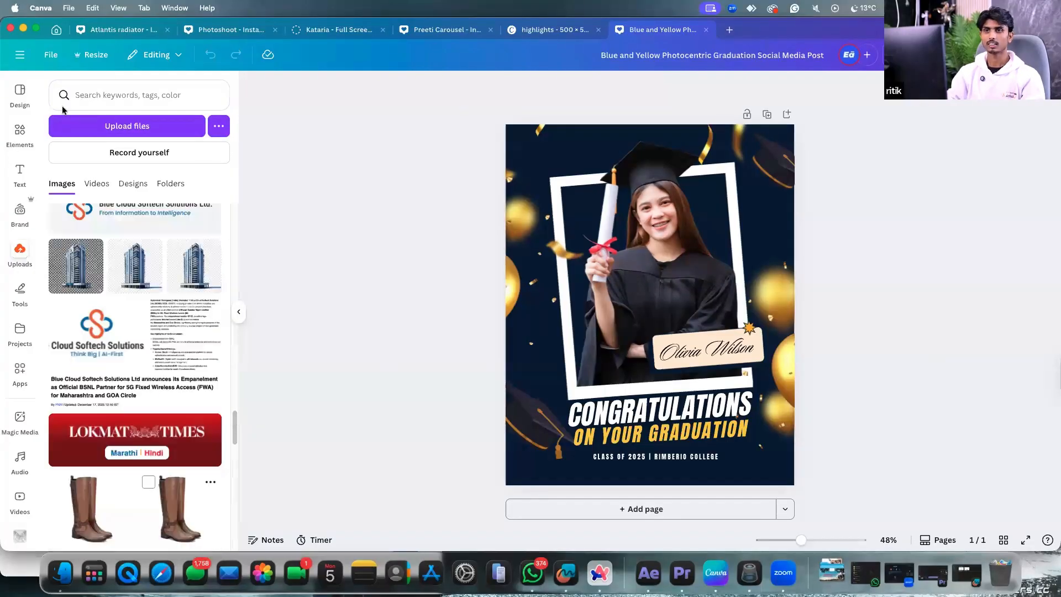
pyautogui.scroll(10, 136, 376)
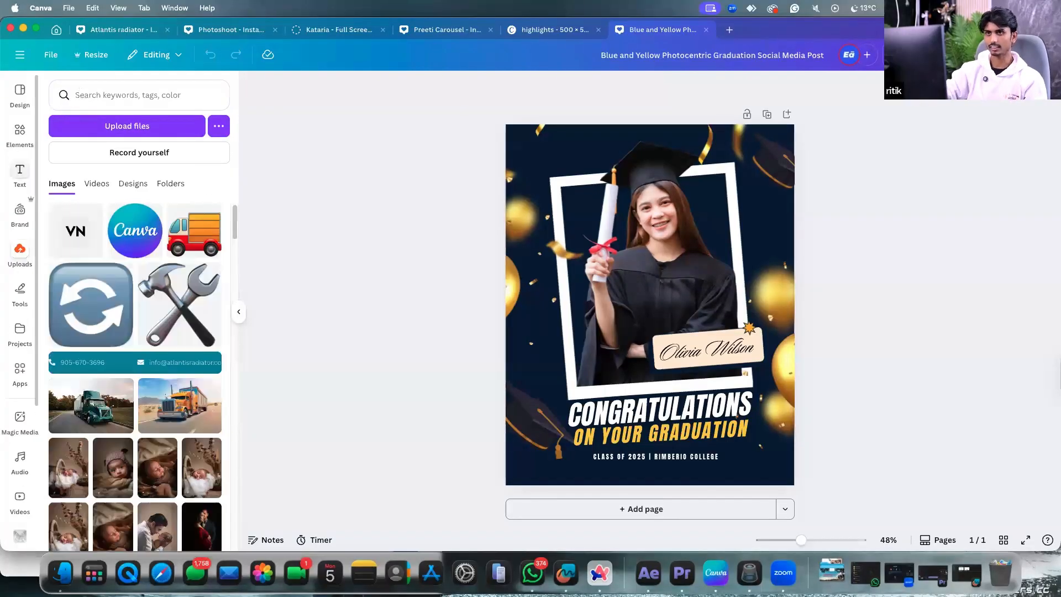
pyautogui.click(20, 132)
# Add the photo of a suited man with crossed arms and resize it over the frame.
pyautogui.click(209, 301)
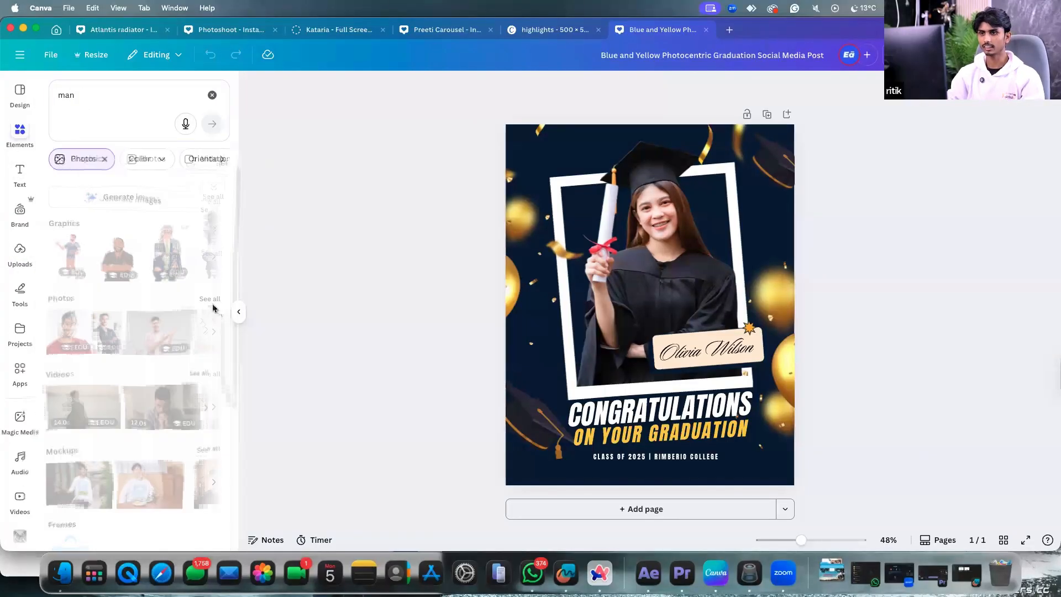
pyautogui.click(122, 260)
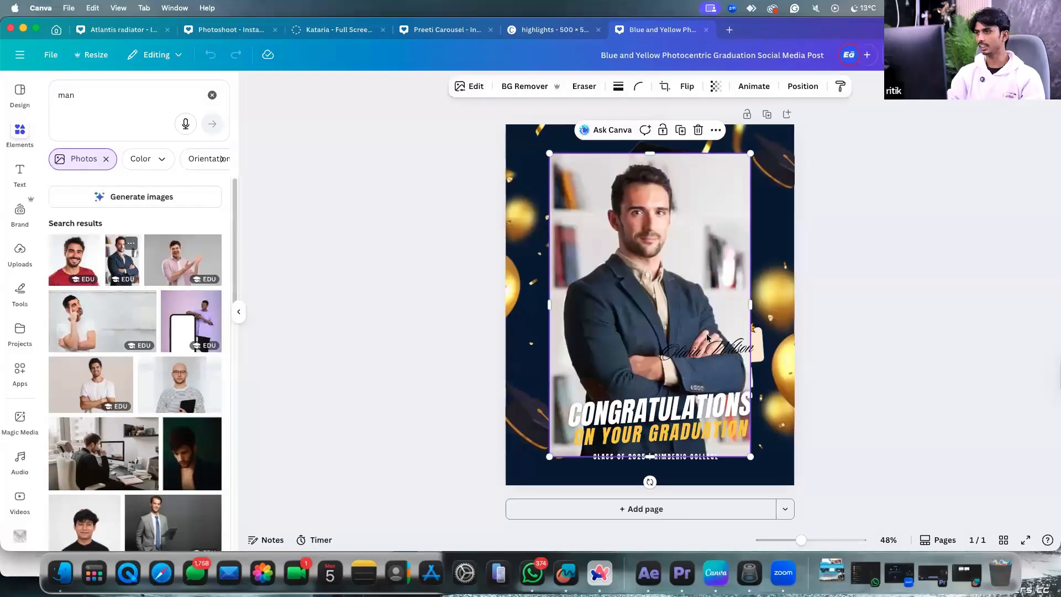
pyautogui.moveTo(710, 266); pyautogui.dragTo(724, 237)
pyautogui.moveTo(765, 125); pyautogui.dragTo(641, 290)
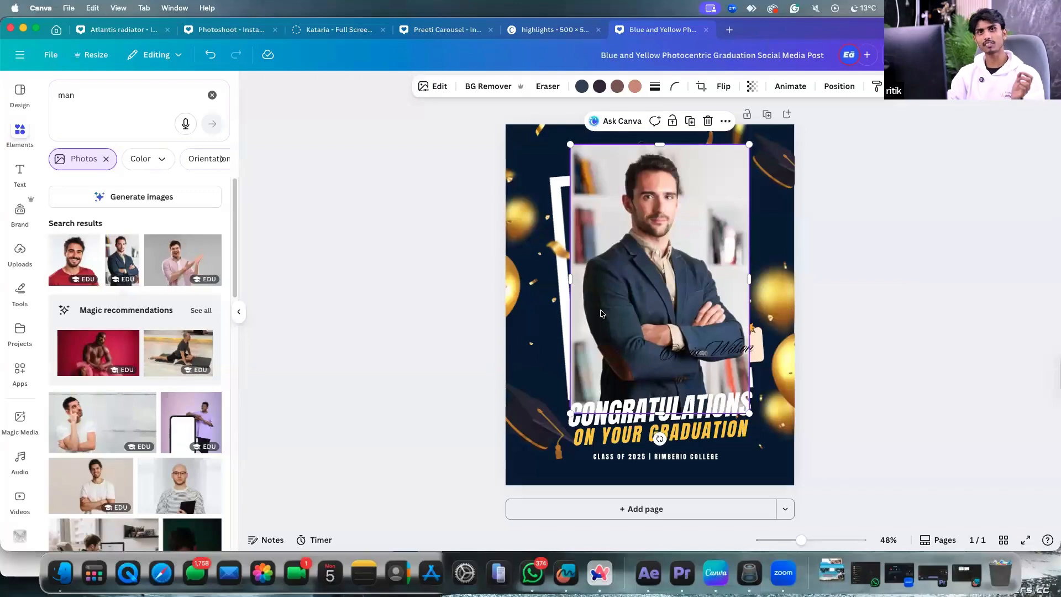
pyautogui.click(596, 575)
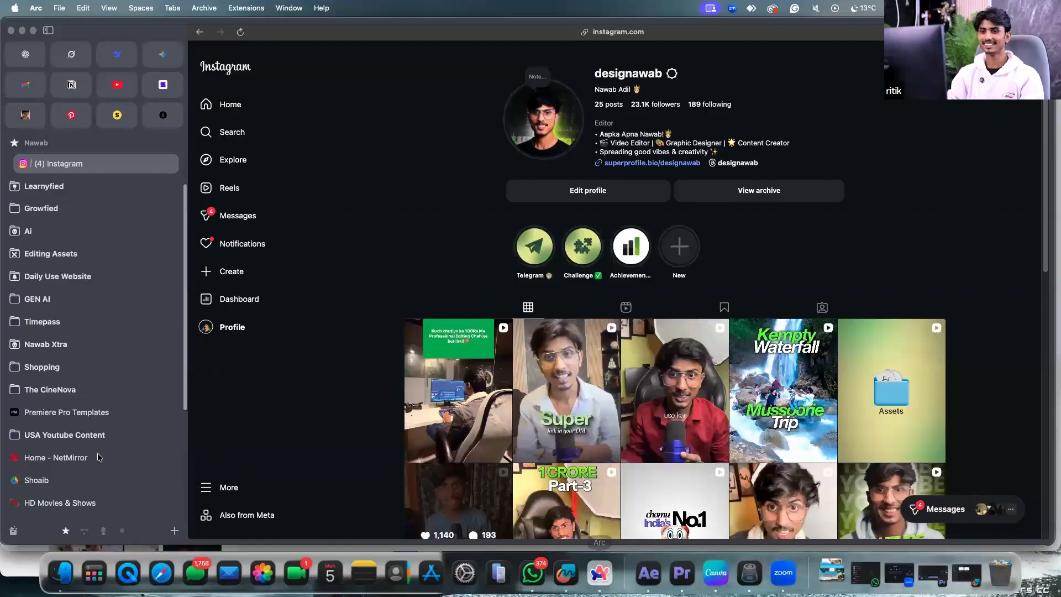
# Search 'bg removal' in a new Arc tab and open the remove.bg site.
pyautogui.scroll(-5, 101, 458)
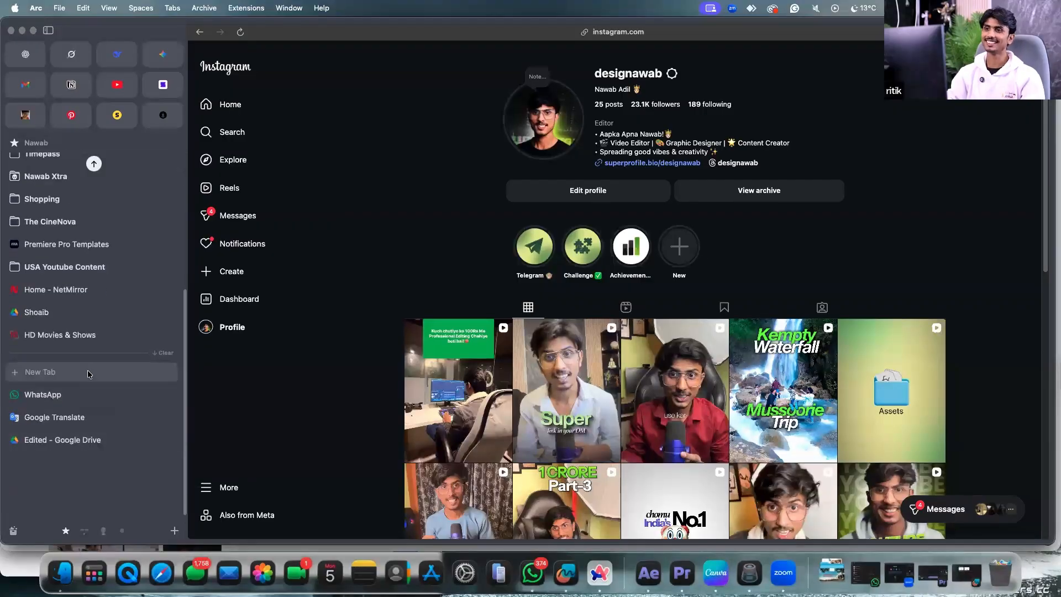
pyautogui.click(87, 374)
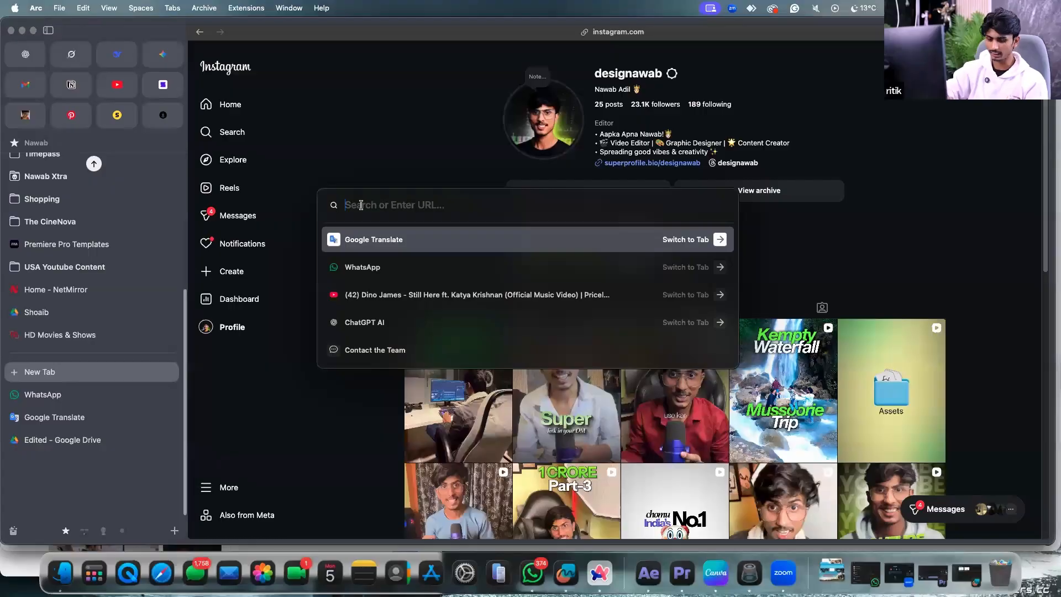
pyautogui.write('bg remo')
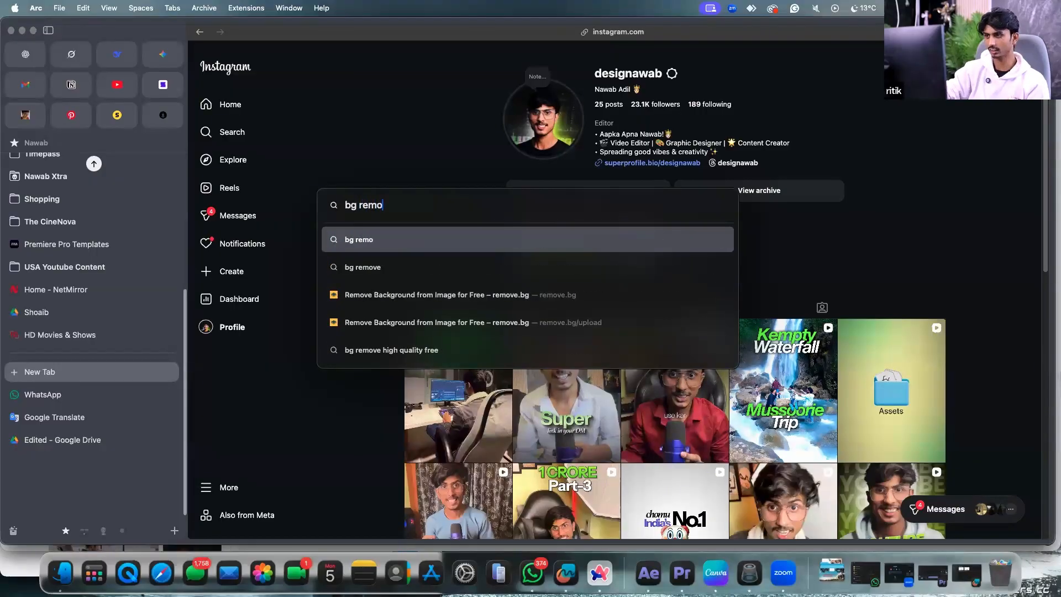
pyautogui.write('val')
pyautogui.press('Return')
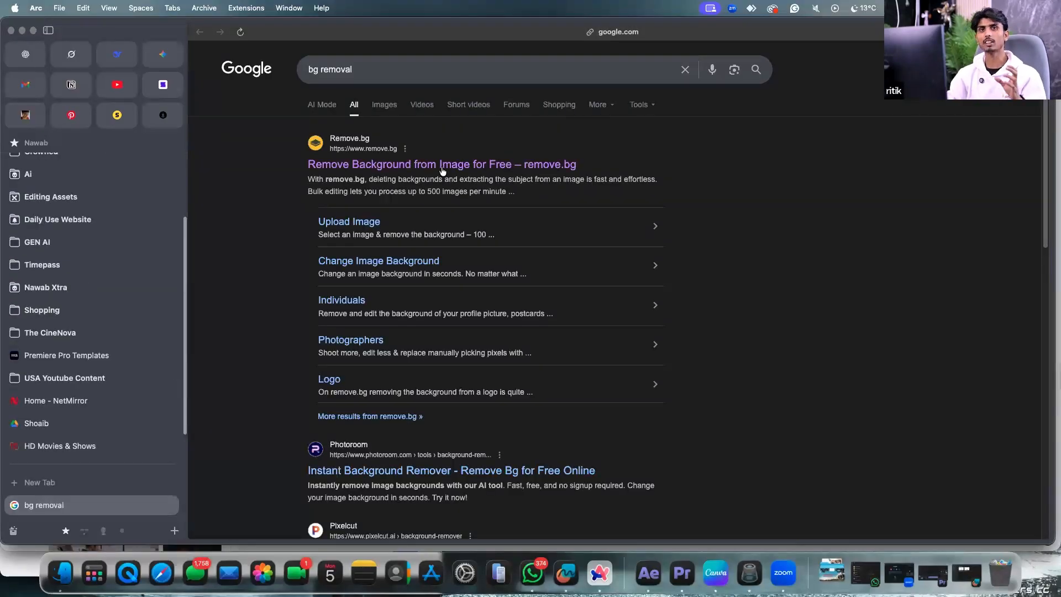
pyautogui.click(435, 166)
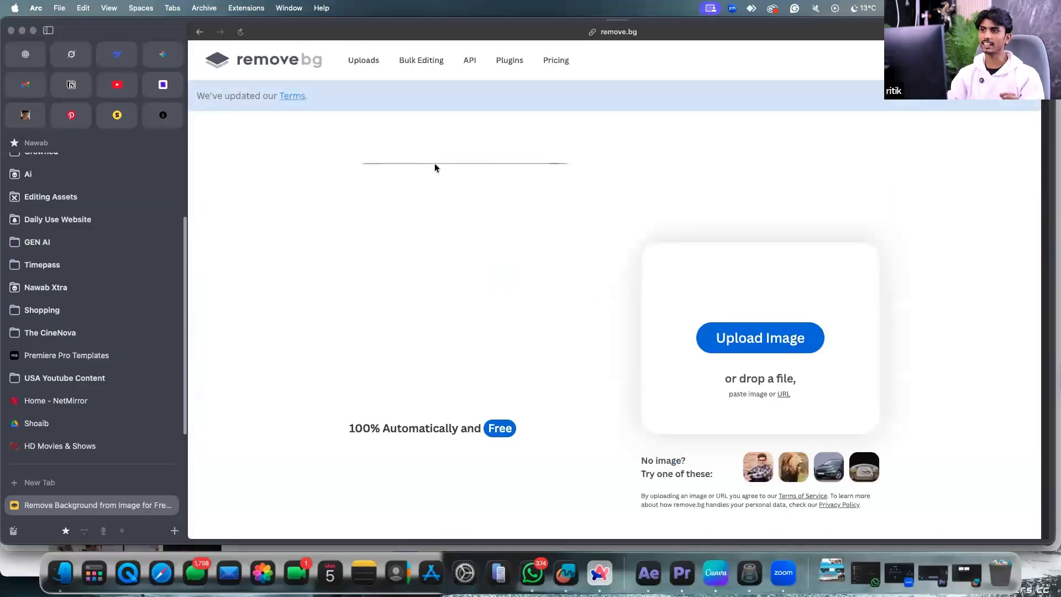
# Upload DSC00008.jpg from Downloads to remove.bg to cut out its background.
pyautogui.click(742, 343)
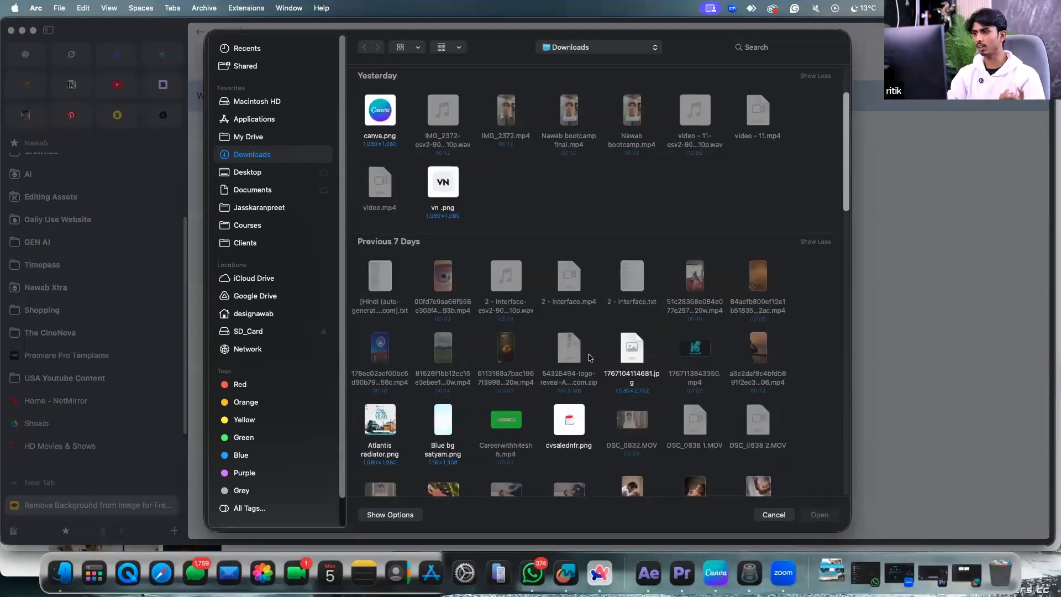
pyautogui.scroll(-5, 591, 348)
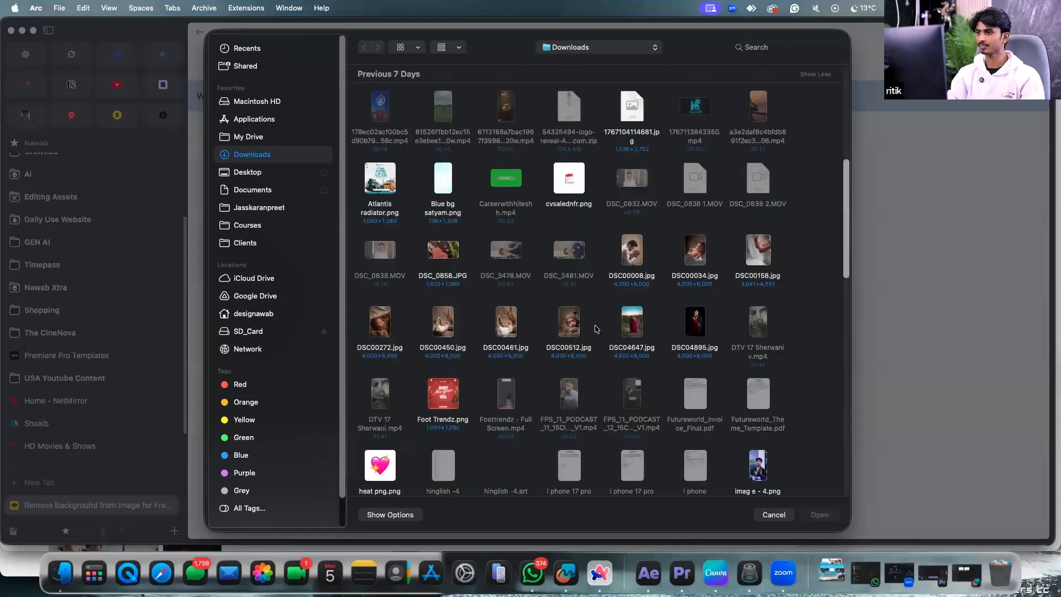
pyautogui.scroll(-7, 596, 328)
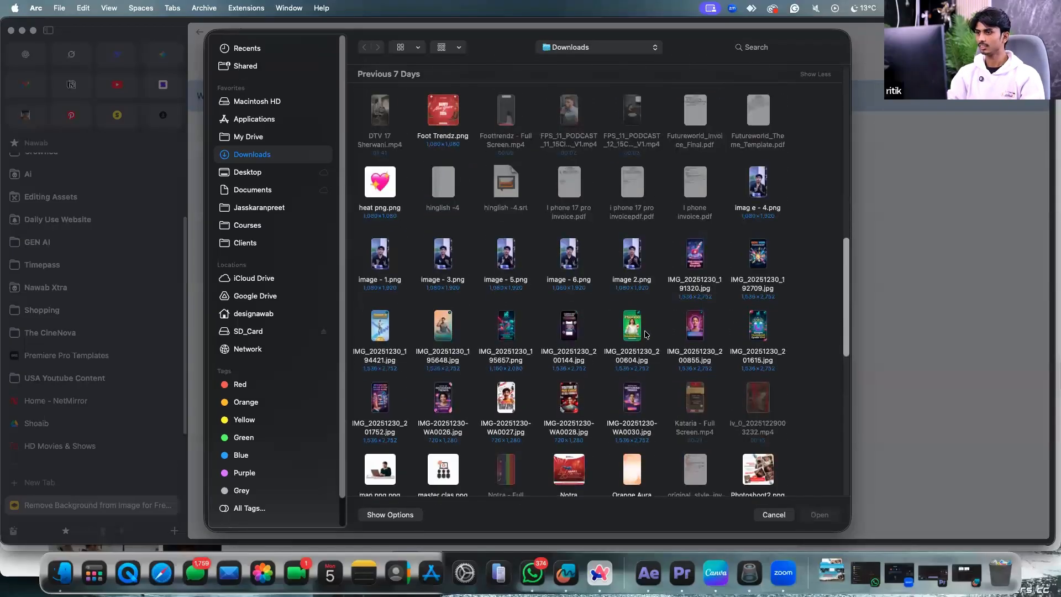
pyautogui.scroll(-3, 644, 331)
pyautogui.scroll(-8, 633, 333)
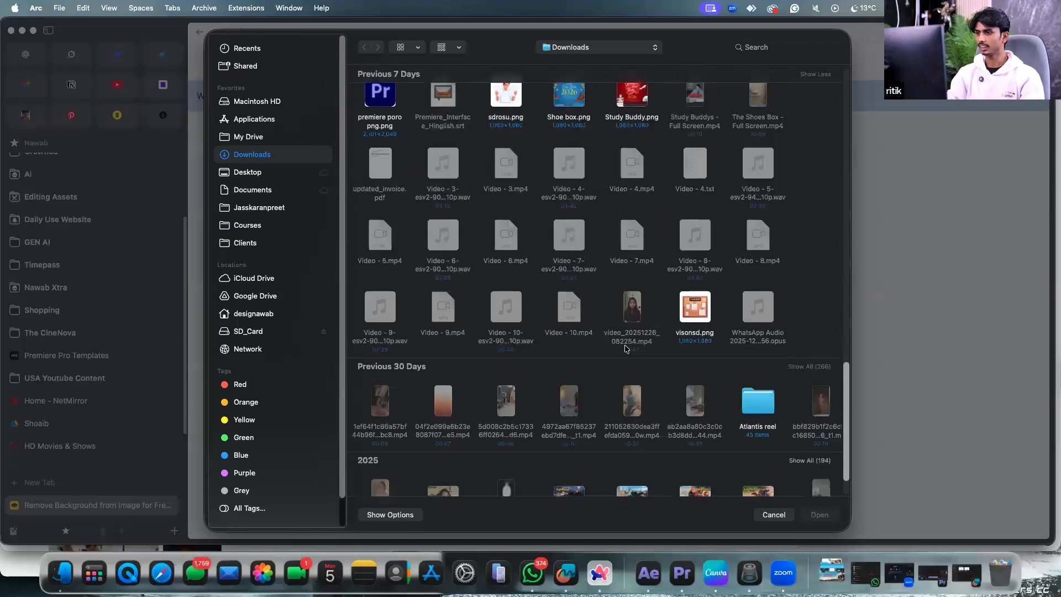
pyautogui.scroll(15, 743, 304)
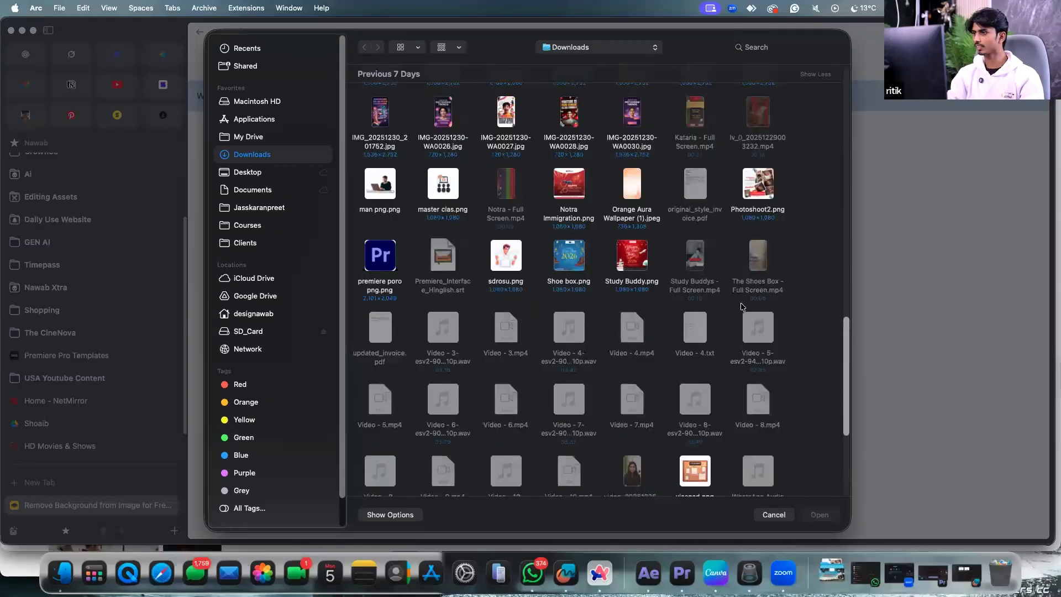
pyautogui.click(632, 202)
pyautogui.click(817, 512)
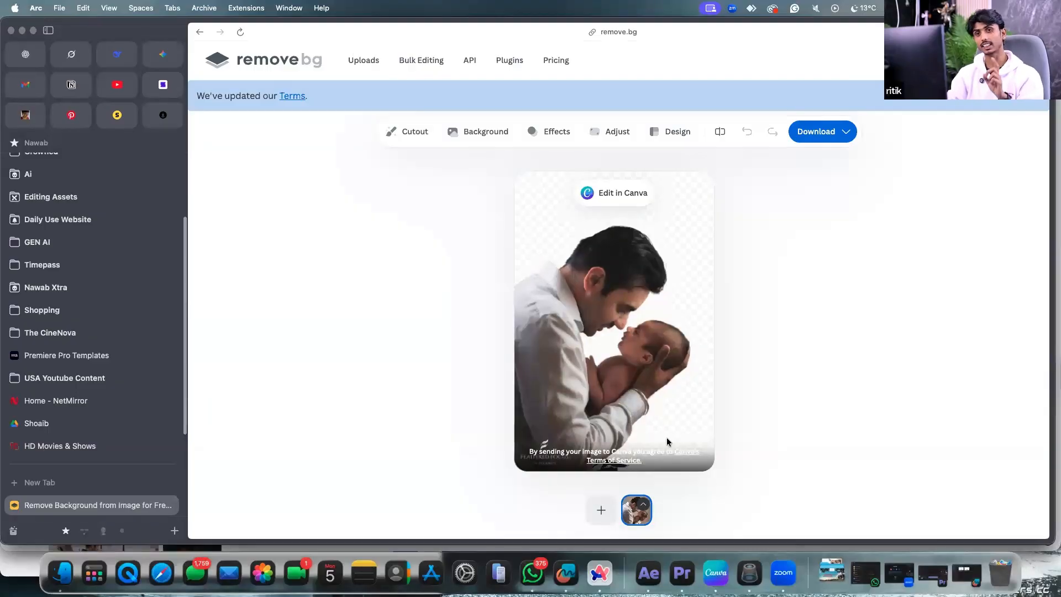
# In Canva, remove the background from the man's photo and shift the cut-out left.
pyautogui.click(717, 572)
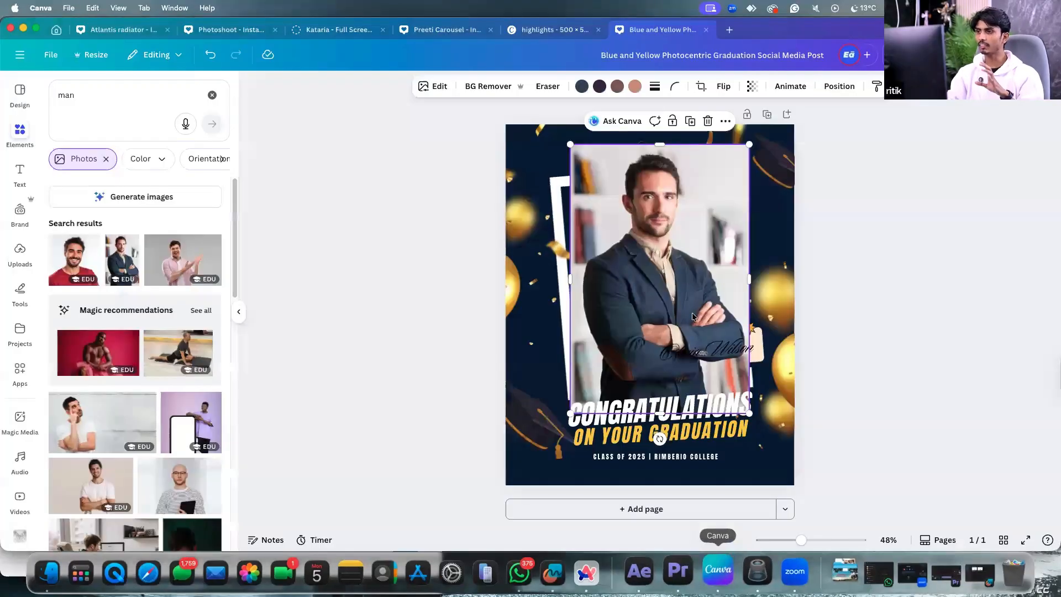
pyautogui.moveTo(648, 278); pyautogui.dragTo(631, 288)
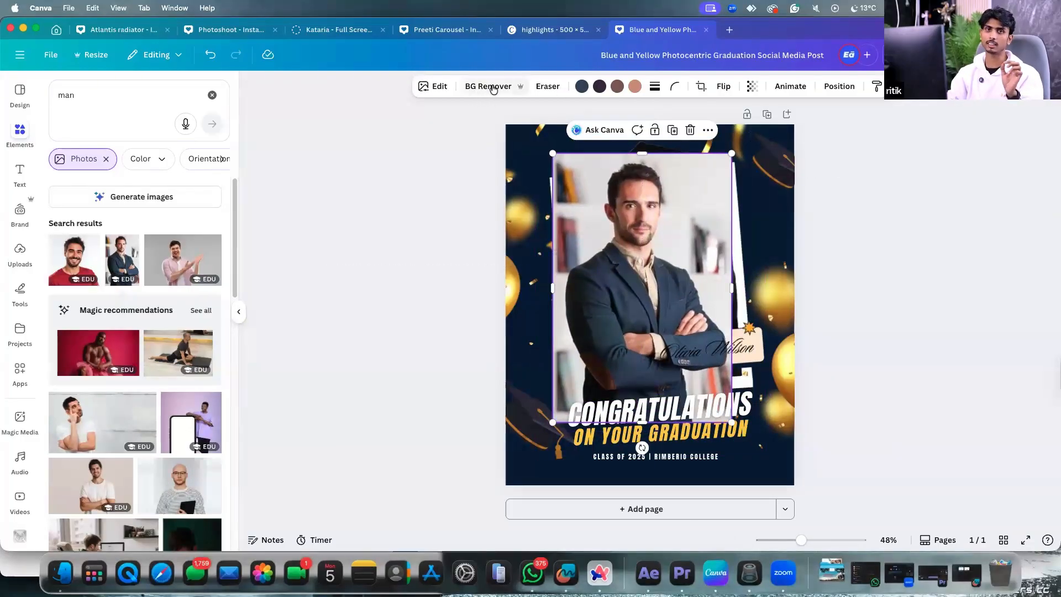
pyautogui.click(491, 89)
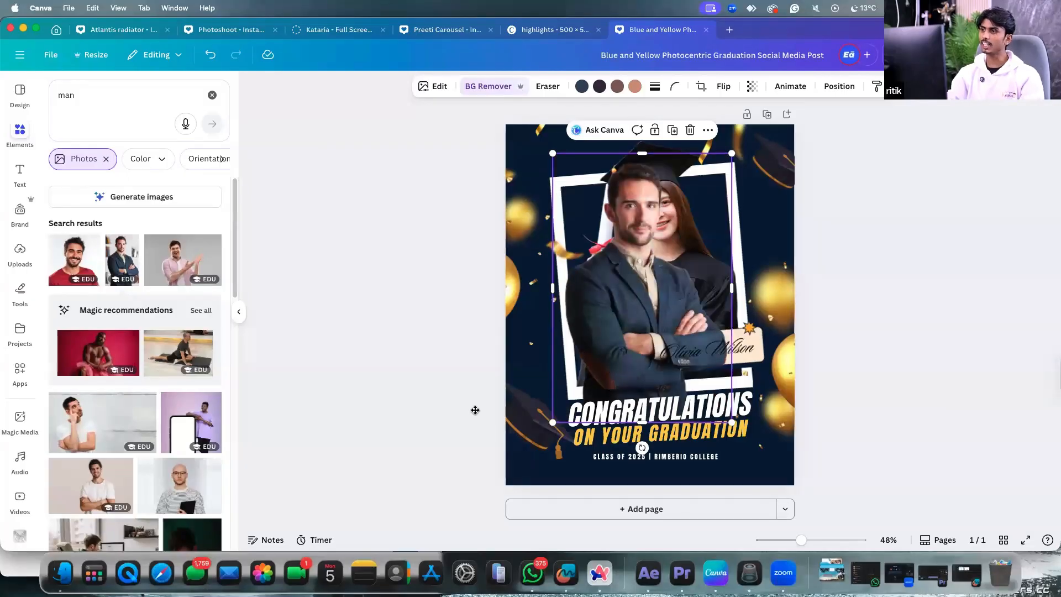
pyautogui.moveTo(632, 291); pyautogui.dragTo(546, 318)
# Delete the graduate's photo and shrink the man cut-out to fit inside the frame.
pyautogui.click(672, 247)
pyautogui.press('Delete')
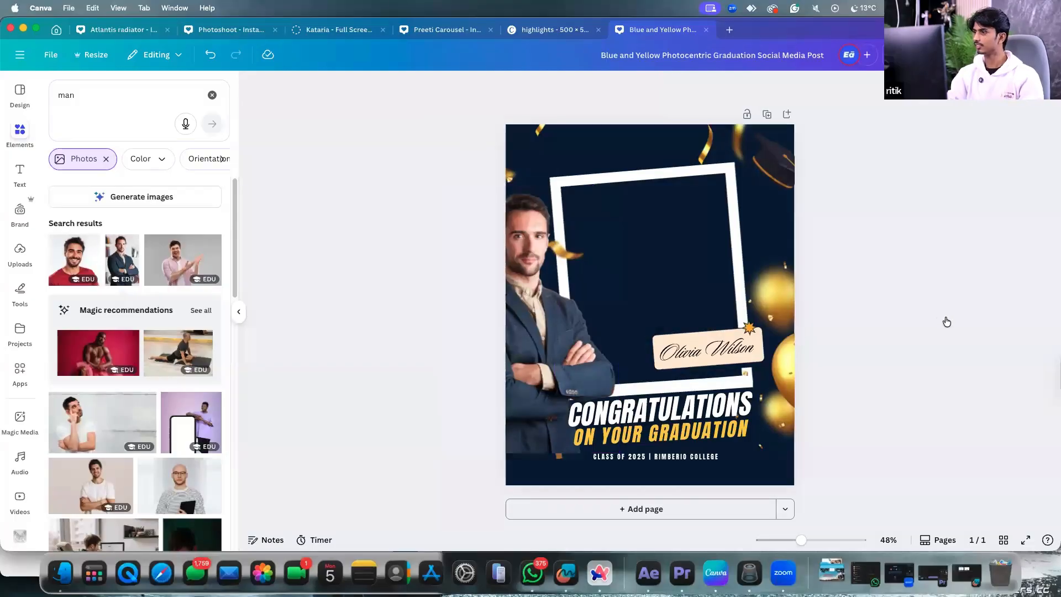
pyautogui.moveTo(615, 313); pyautogui.dragTo(769, 245)
pyautogui.moveTo(739, 114); pyautogui.dragTo(728, 131)
pyautogui.moveTo(628, 255); pyautogui.dragTo(628, 255)
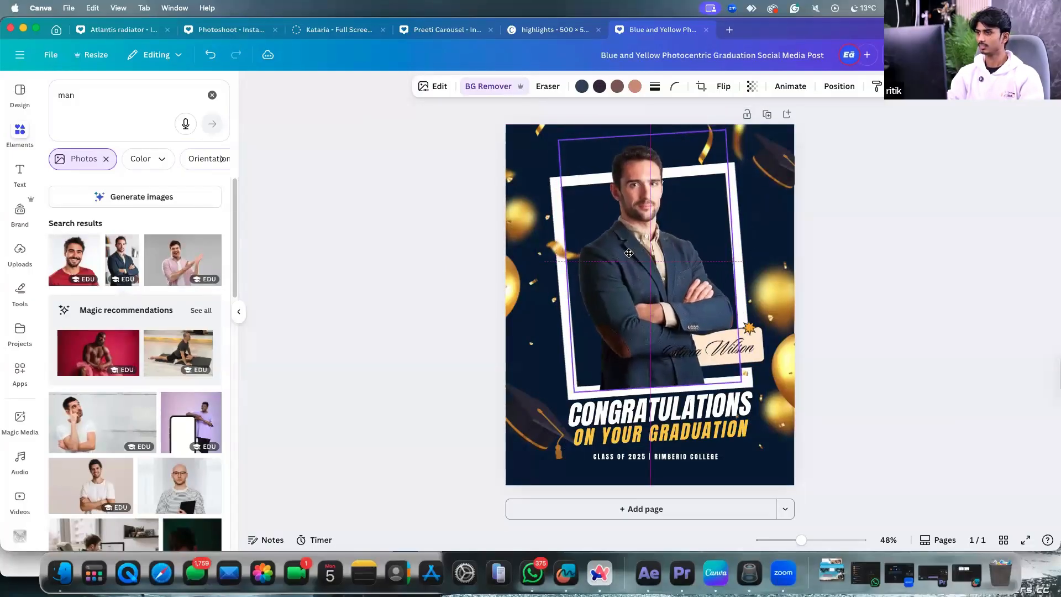
pyautogui.click(834, 86)
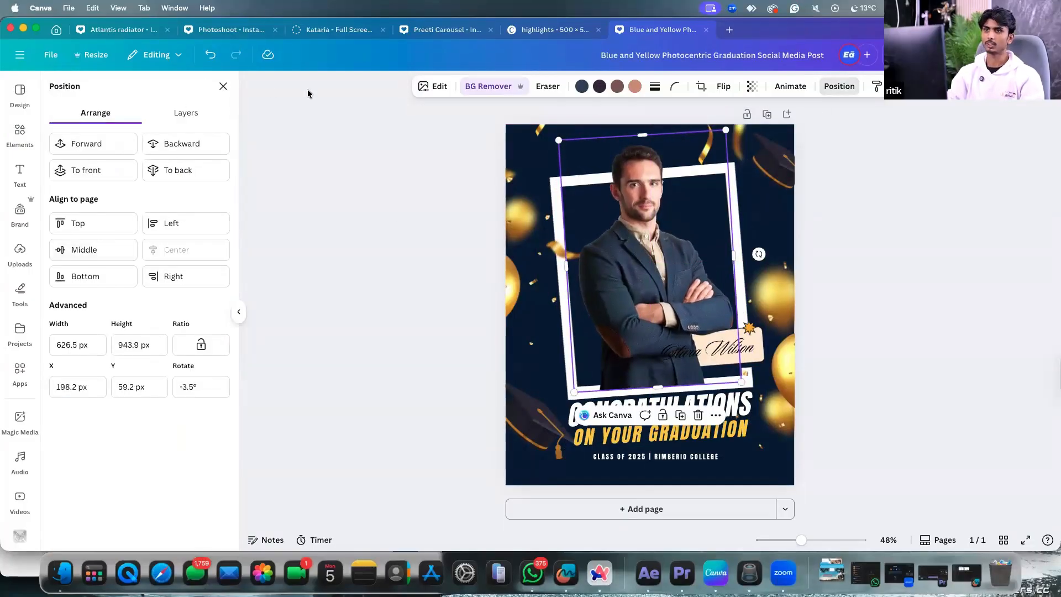
# Drag the man photo's layer down the Layers list to sit just above the background.
pyautogui.click(186, 113)
pyautogui.scroll(-1, 155, 320)
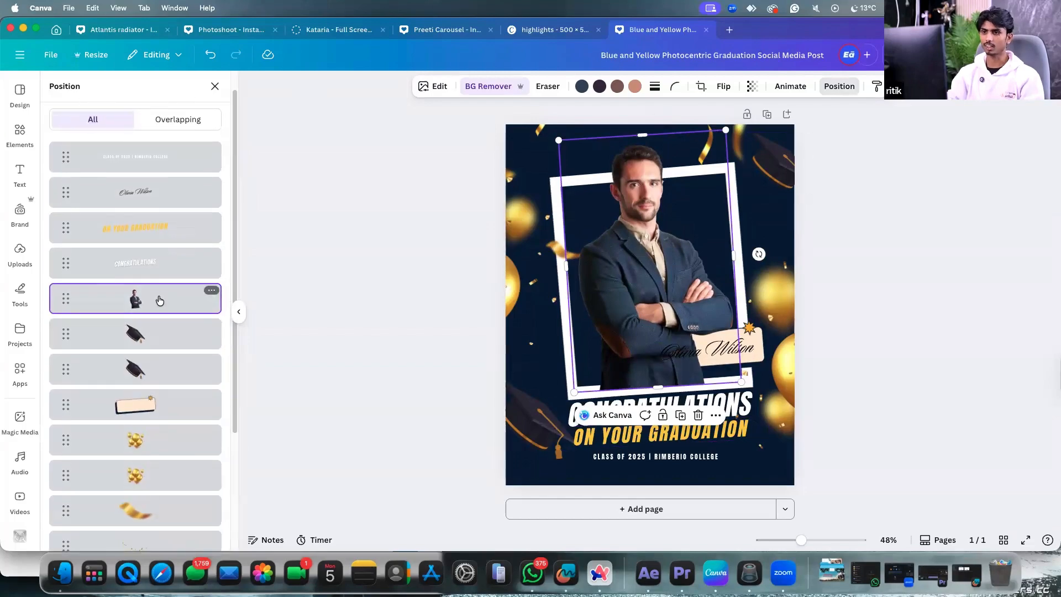
pyautogui.moveTo(159, 300); pyautogui.dragTo(160, 411)
pyautogui.scroll(-2, 169, 248)
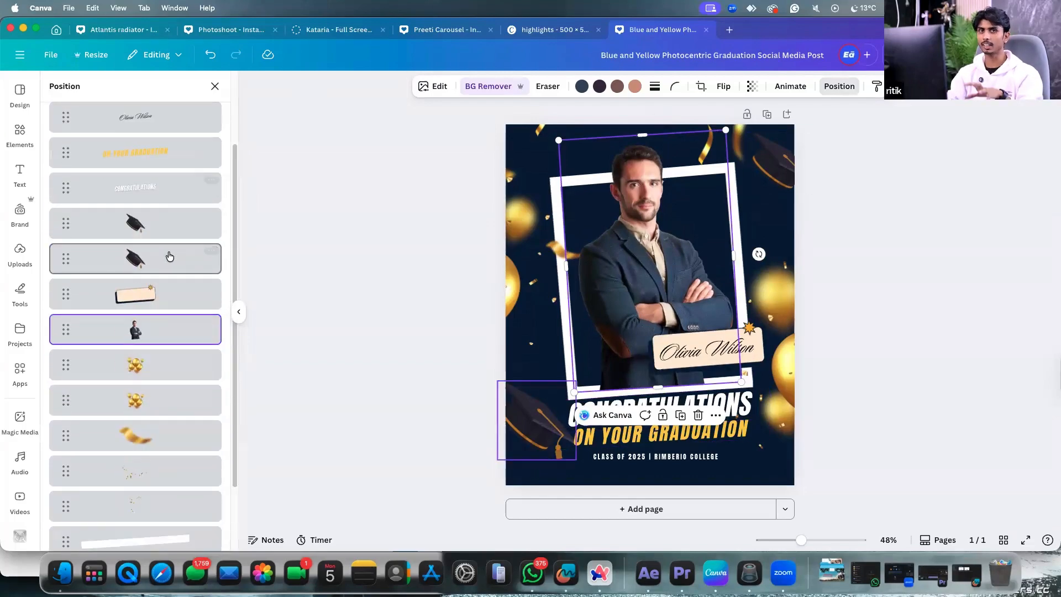
pyautogui.moveTo(160, 332); pyautogui.dragTo(166, 457)
pyautogui.scroll(-2, 161, 387)
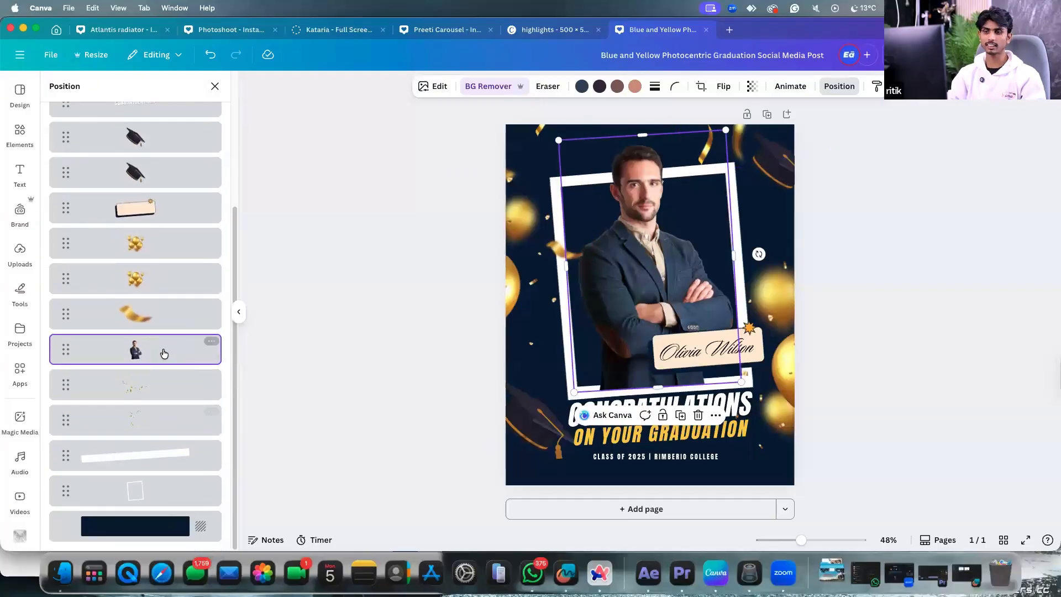
pyautogui.moveTo(164, 354); pyautogui.dragTo(147, 452)
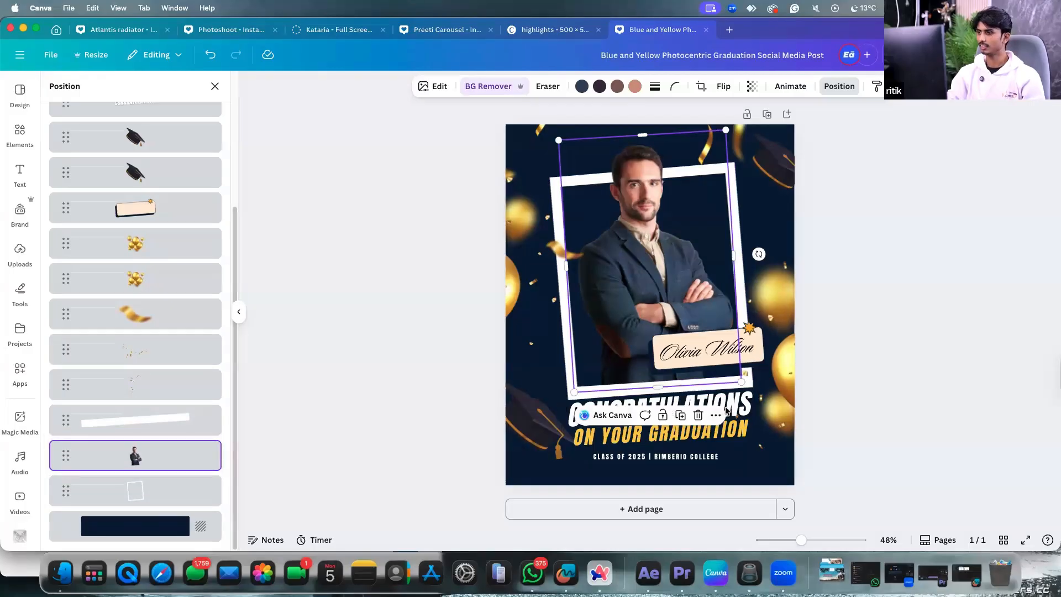
# Replace the name on the tag with the new person's name.
pyautogui.click(689, 346)
pyautogui.click(689, 344)
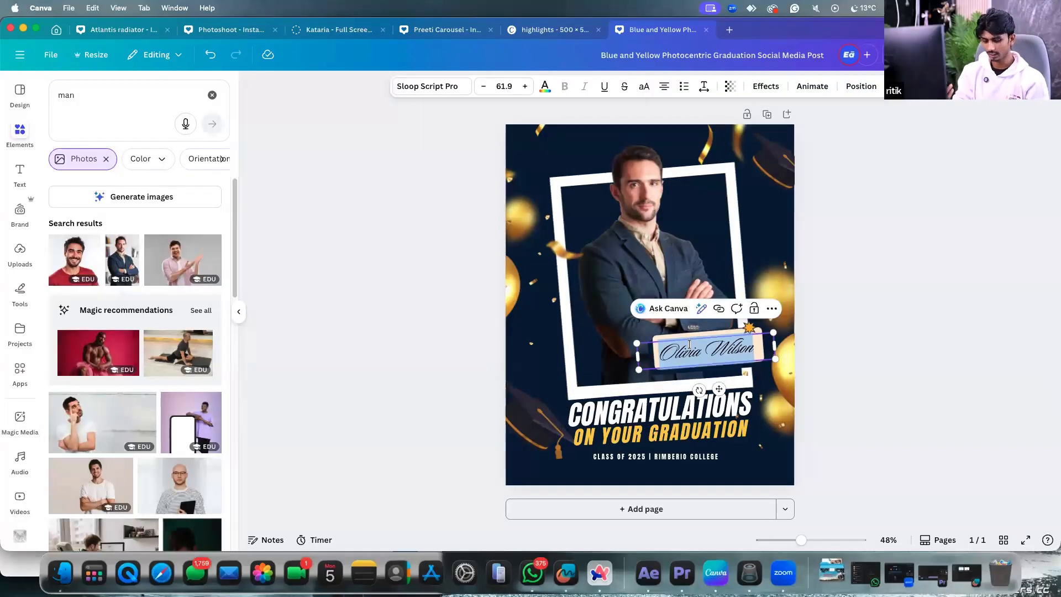
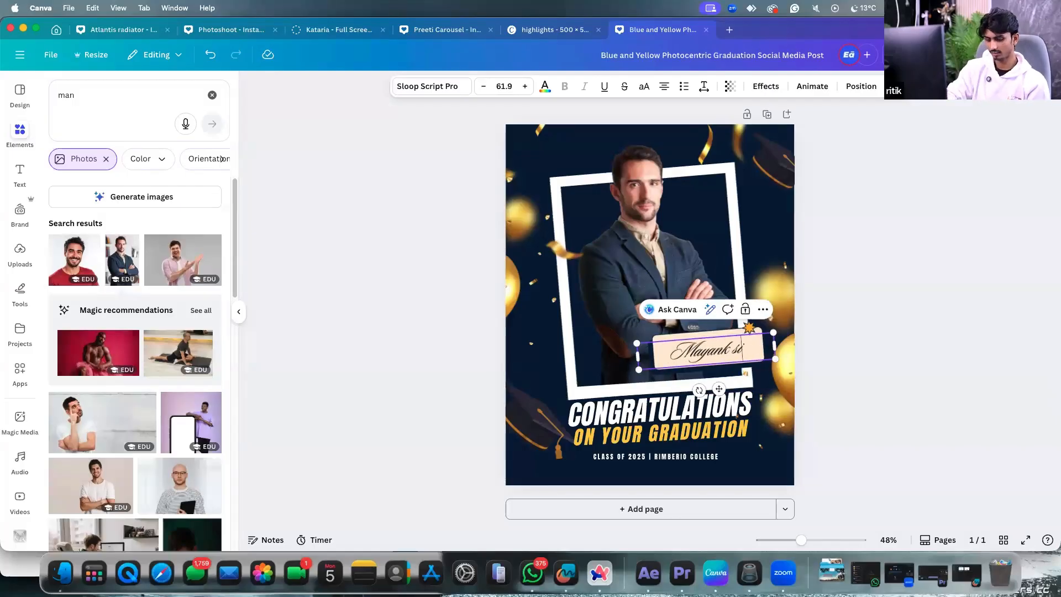
pyautogui.moveTo(962, 239); pyautogui.dragTo(713, 434)
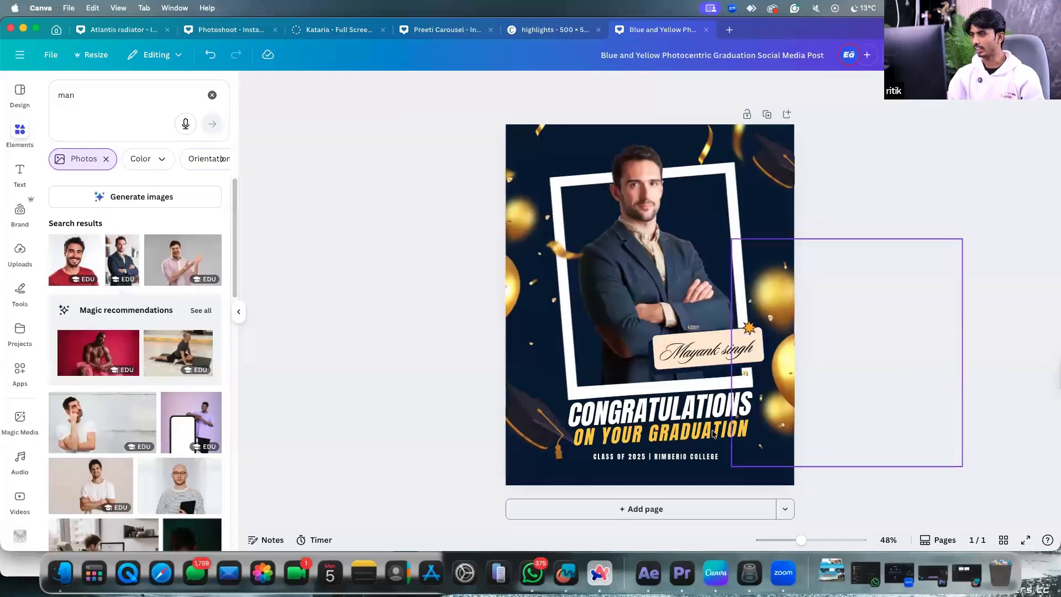
# Change the line under CONGRATULATIONS to 'FOR 100K'.
pyautogui.doubleClick(682, 427)
pyautogui.write('FOR 1000')
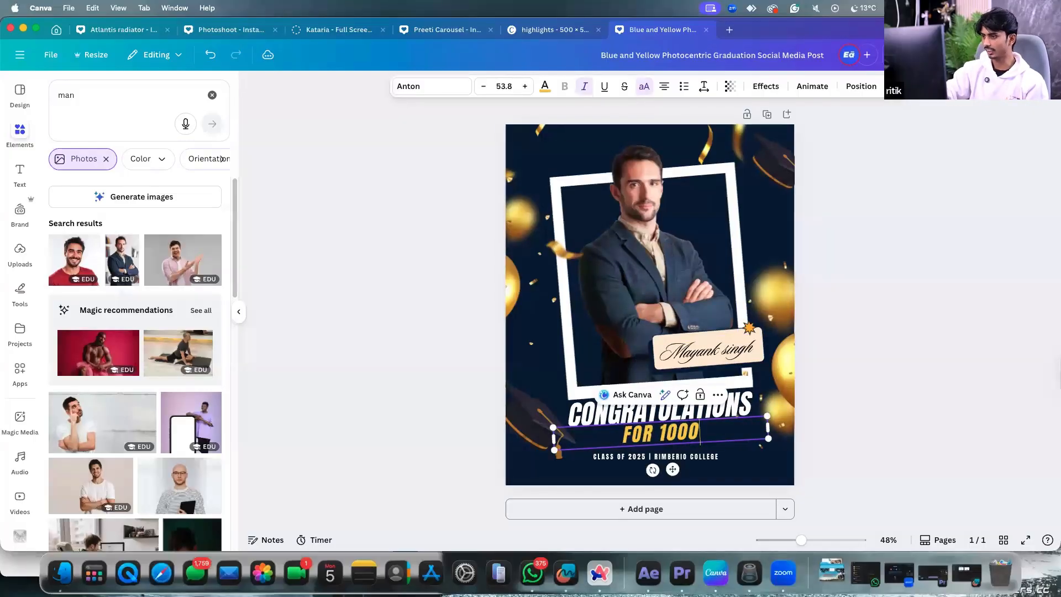
pyautogui.press('BackSpace')
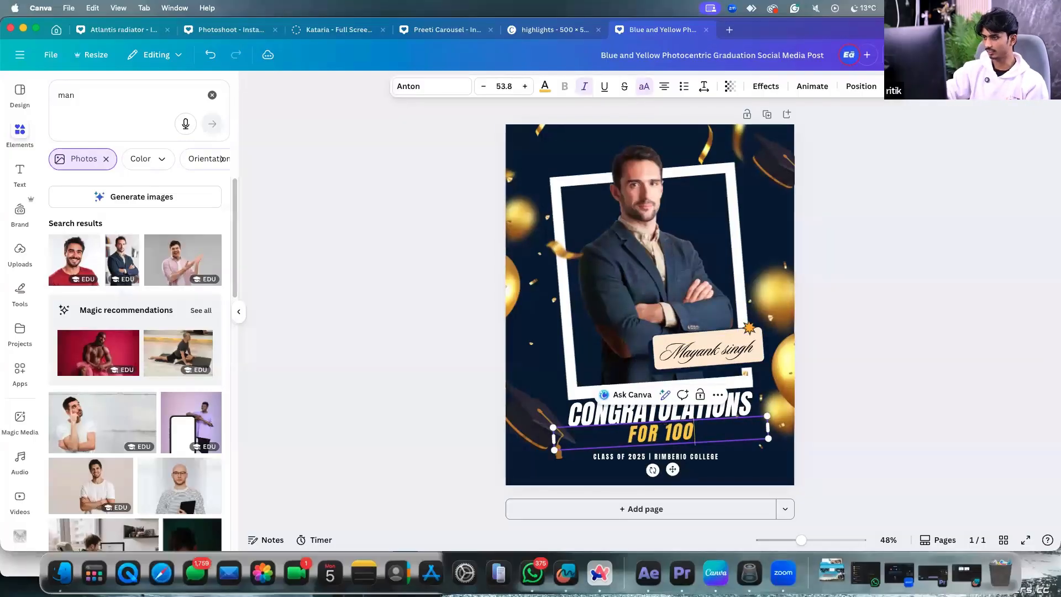
pyautogui.write('K')
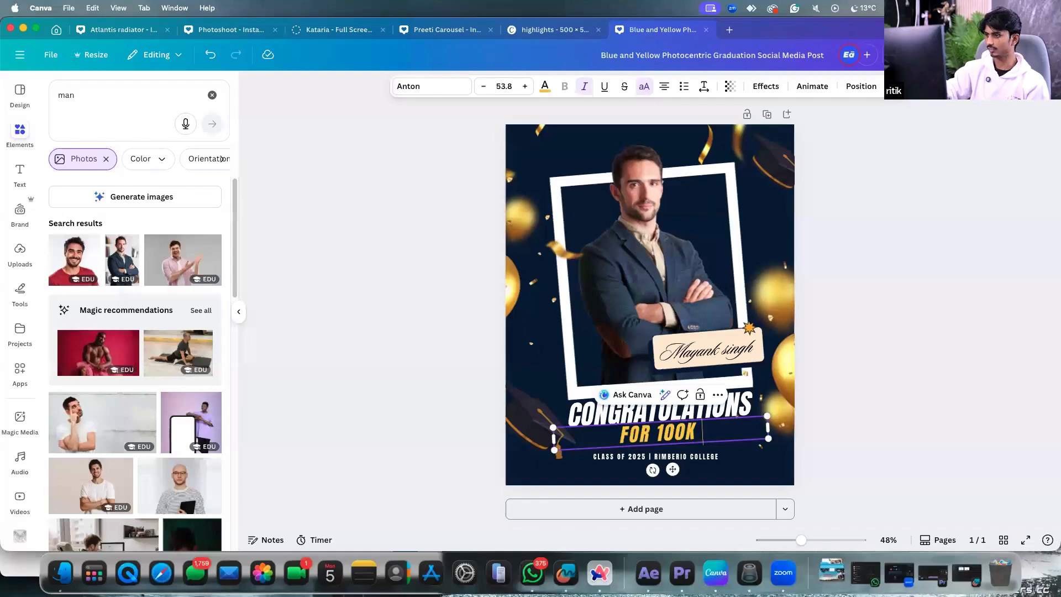
pyautogui.click(827, 436)
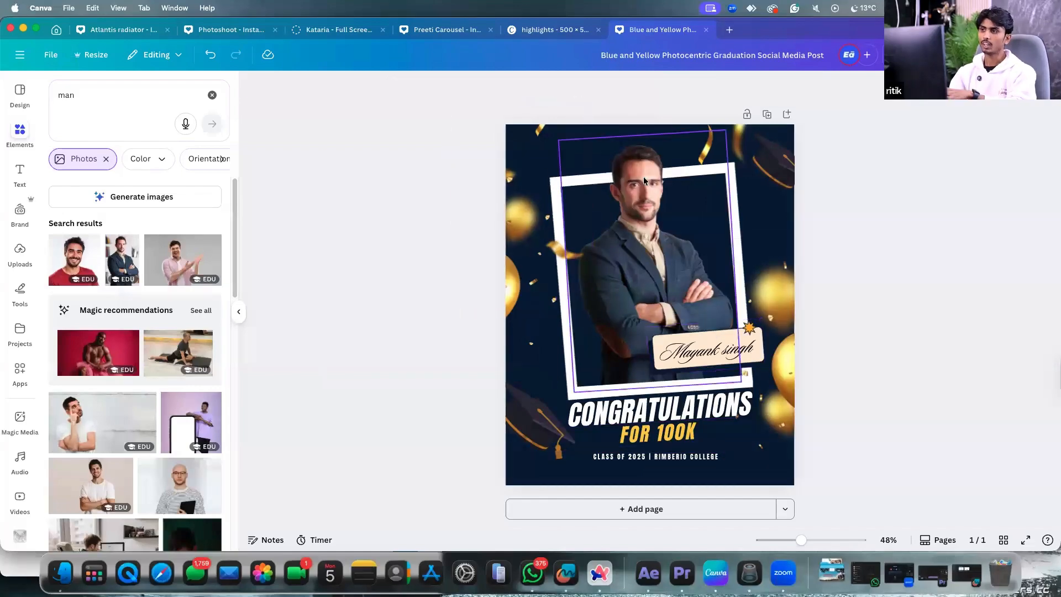
# Replace the CLASS OF 2025 line with 'GYANKAMAO.COM'.
pyautogui.click(686, 460)
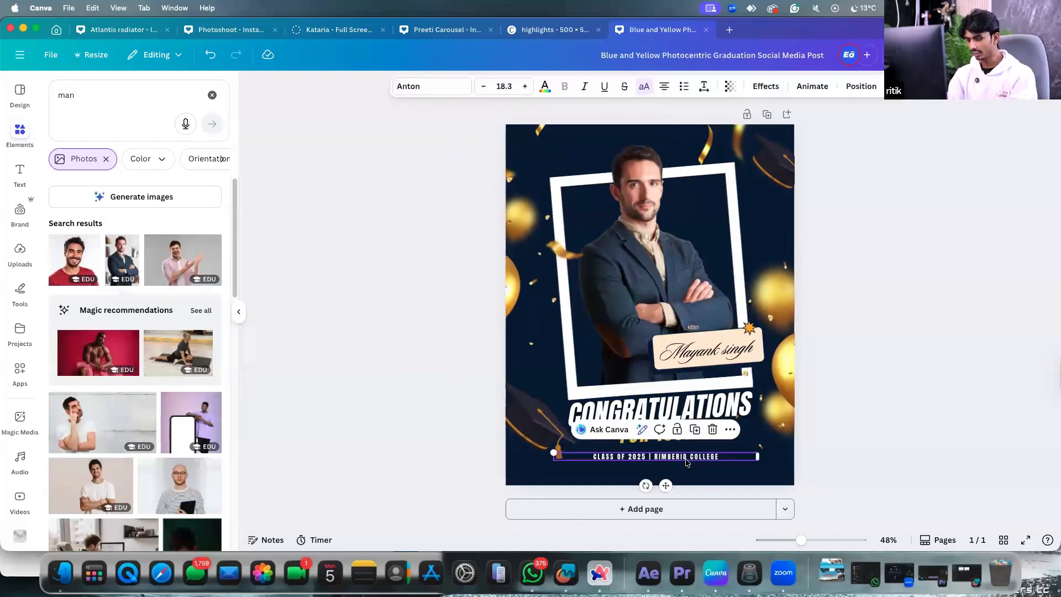
pyautogui.click(677, 457)
pyautogui.write('GYAN KLA')
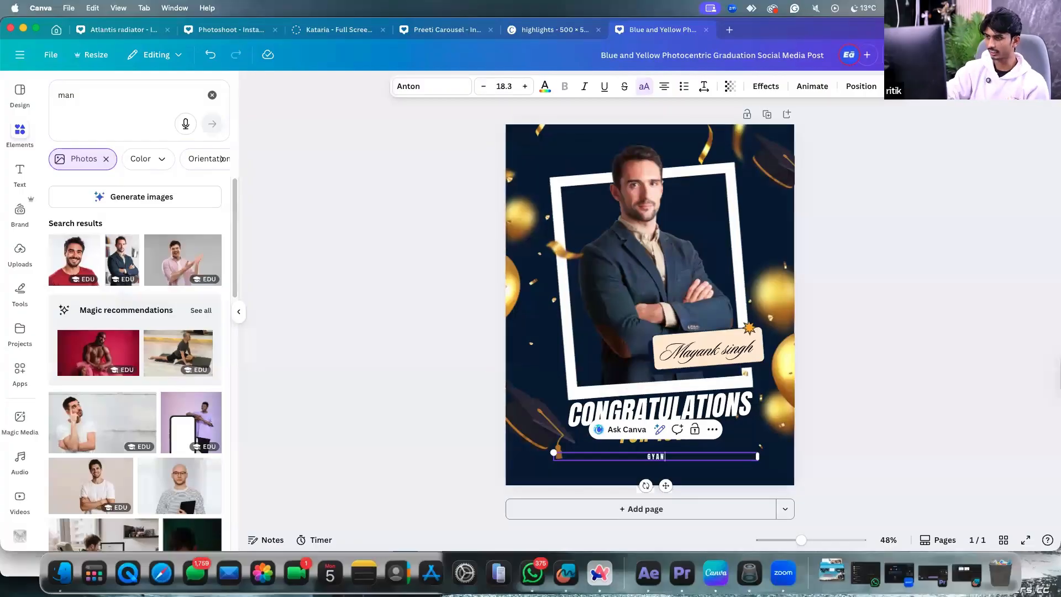
pyautogui.press('BackSpace')
pyautogui.press('BackSpace')
pyautogui.write('AMAO')
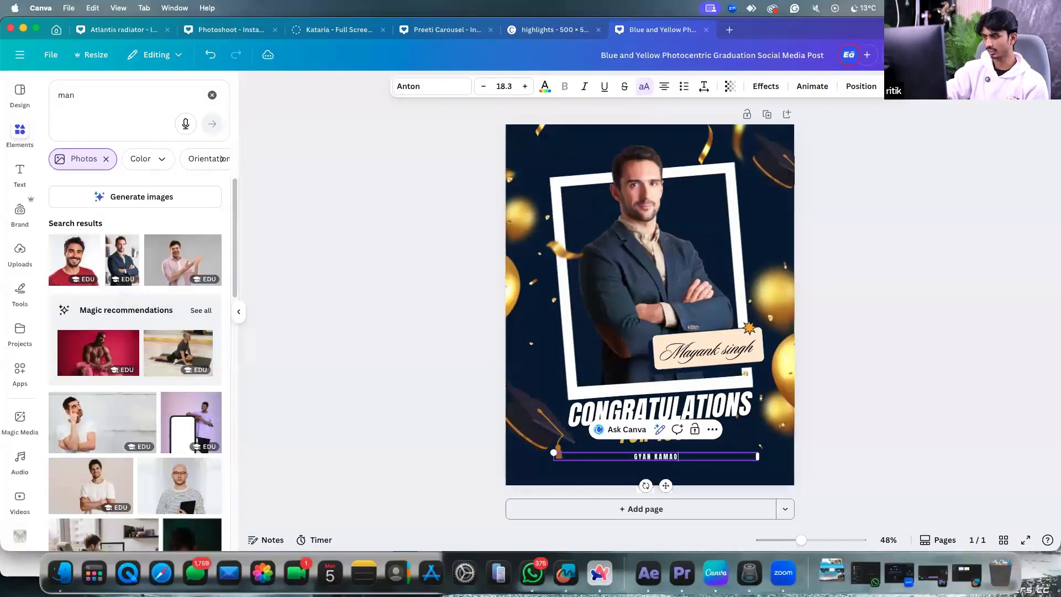
pyautogui.write('.COM')
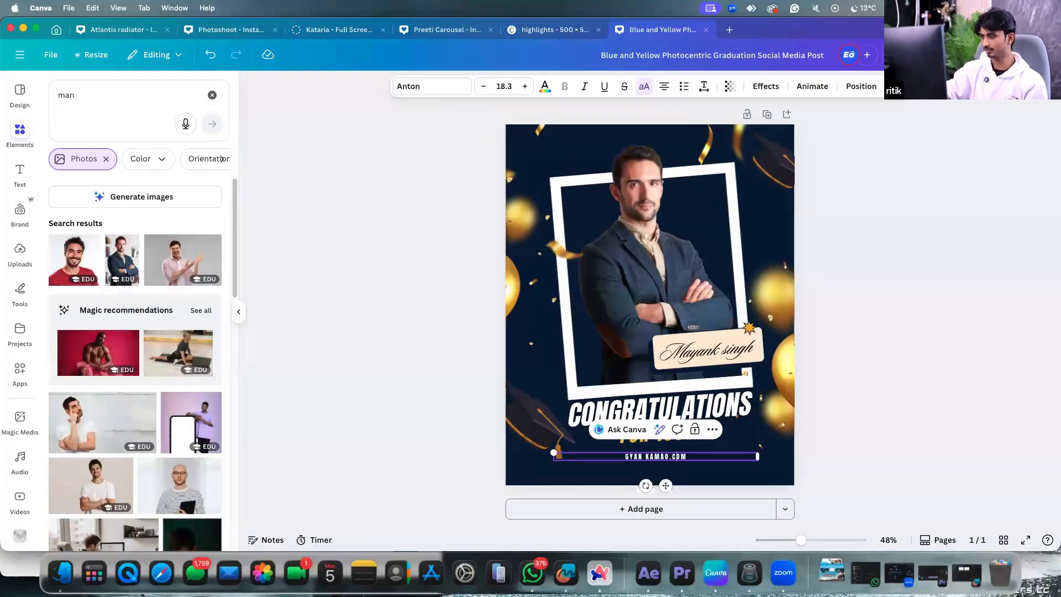
pyautogui.press('BackSpace')
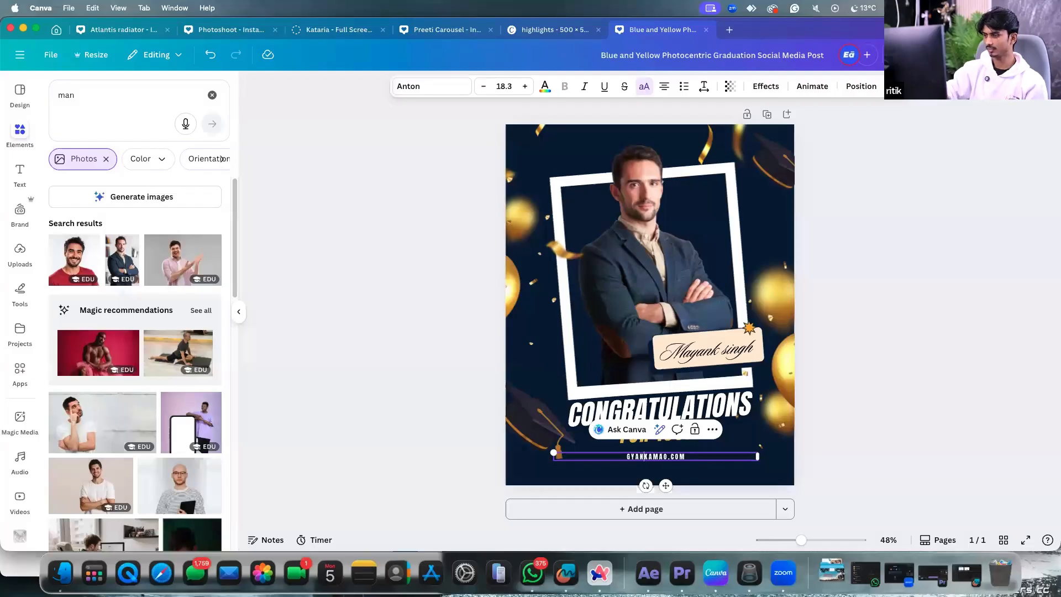
pyautogui.click(879, 444)
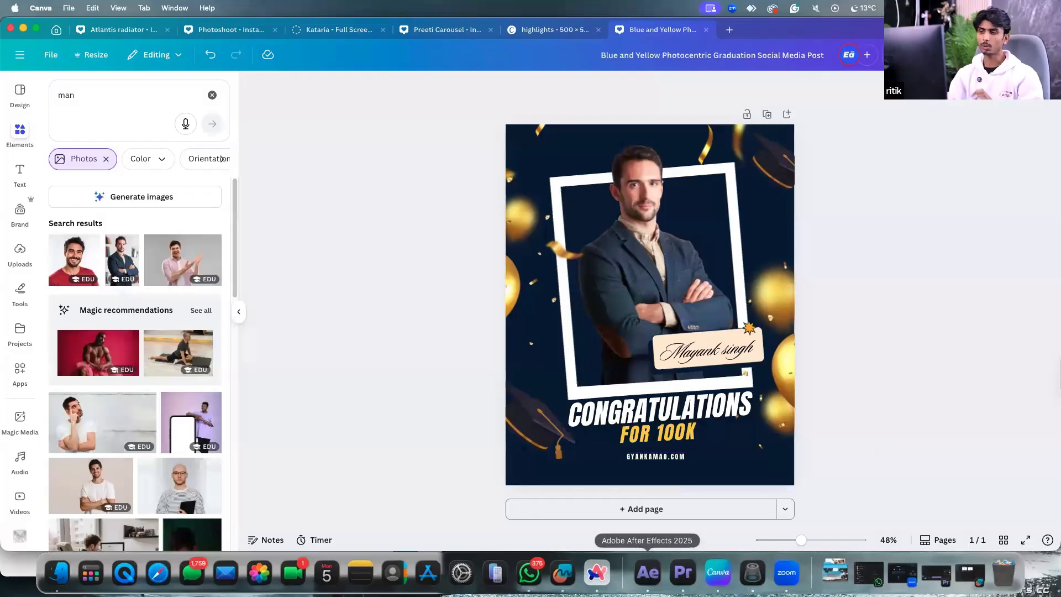
pyautogui.click(600, 573)
# Open the GyanKamao website in a new Arc tab and copy its logo image.
pyautogui.click(69, 482)
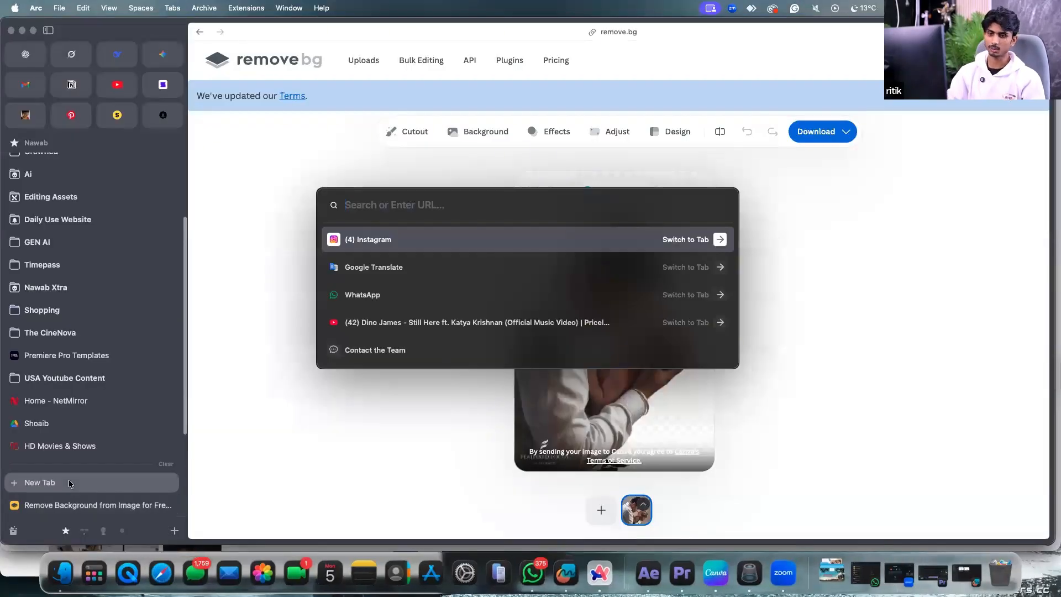
pyautogui.write('gyan')
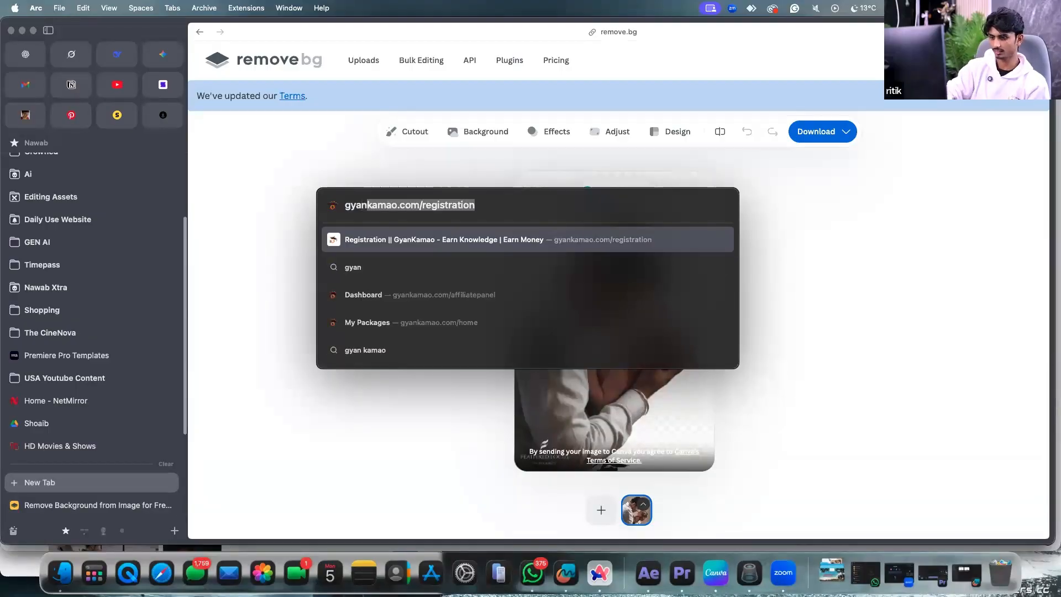
pyautogui.write(' kamao')
pyautogui.press('Return')
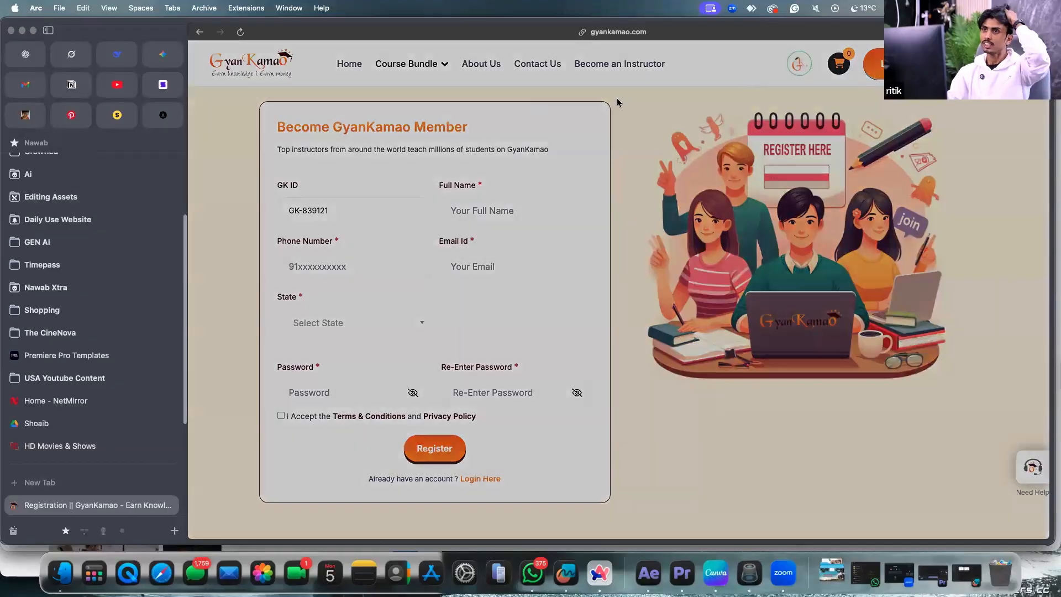
pyautogui.click(740, 74)
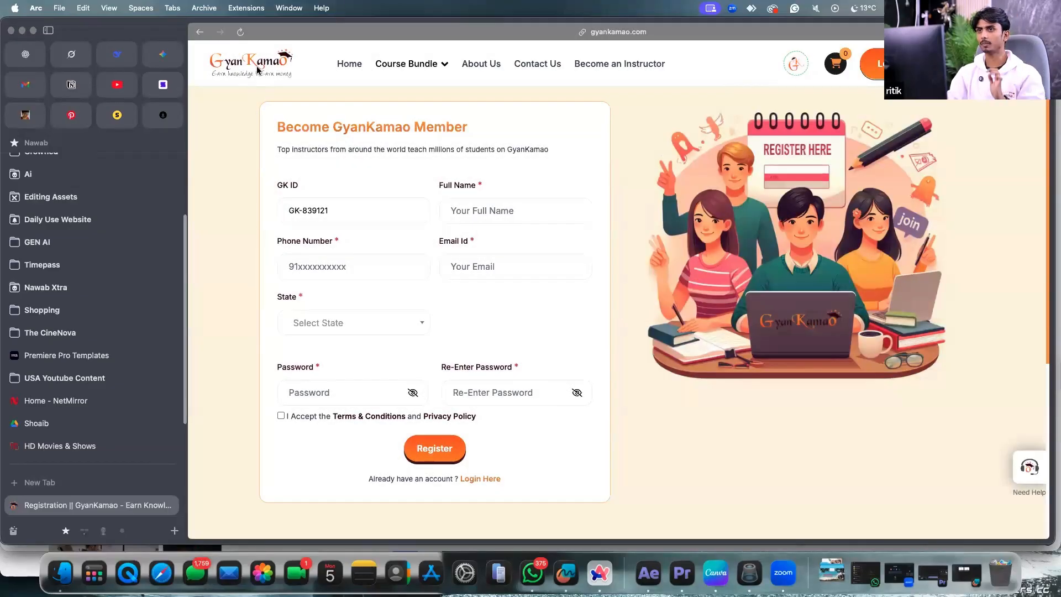
pyautogui.rightClick(257, 69)
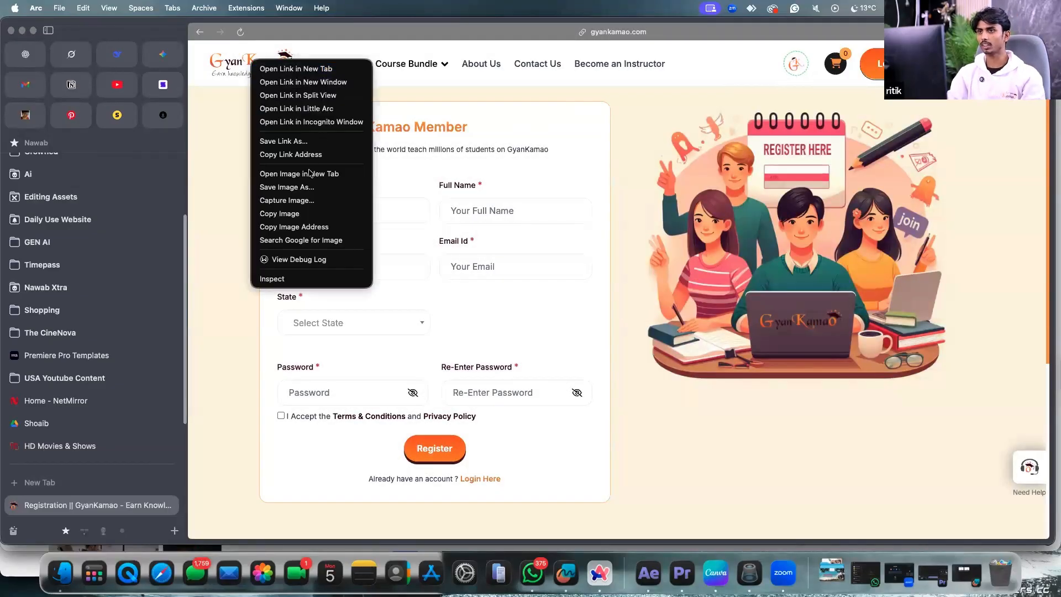
pyautogui.click(295, 214)
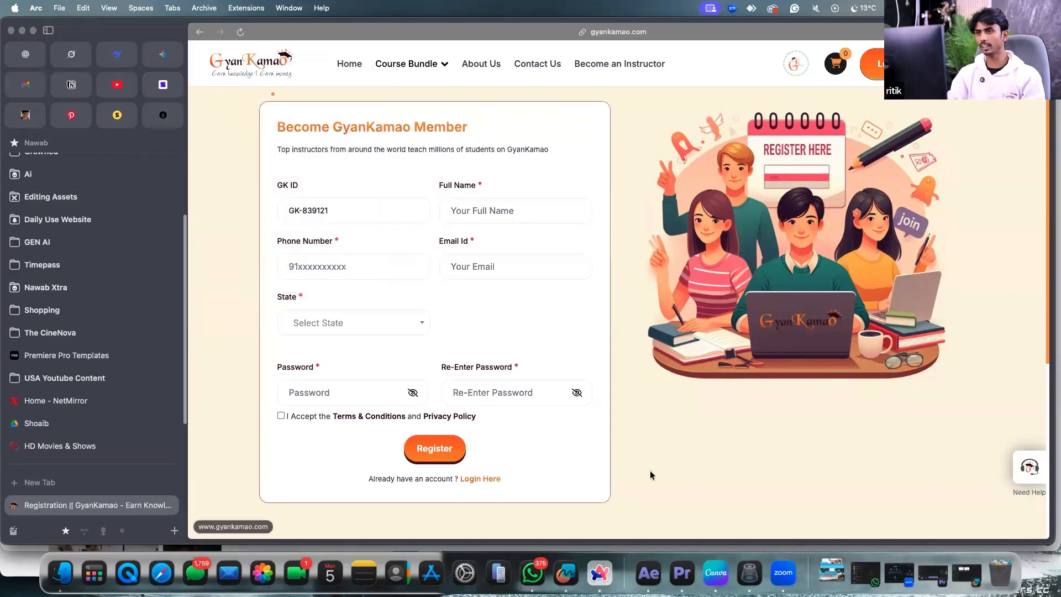
pyautogui.click(717, 555)
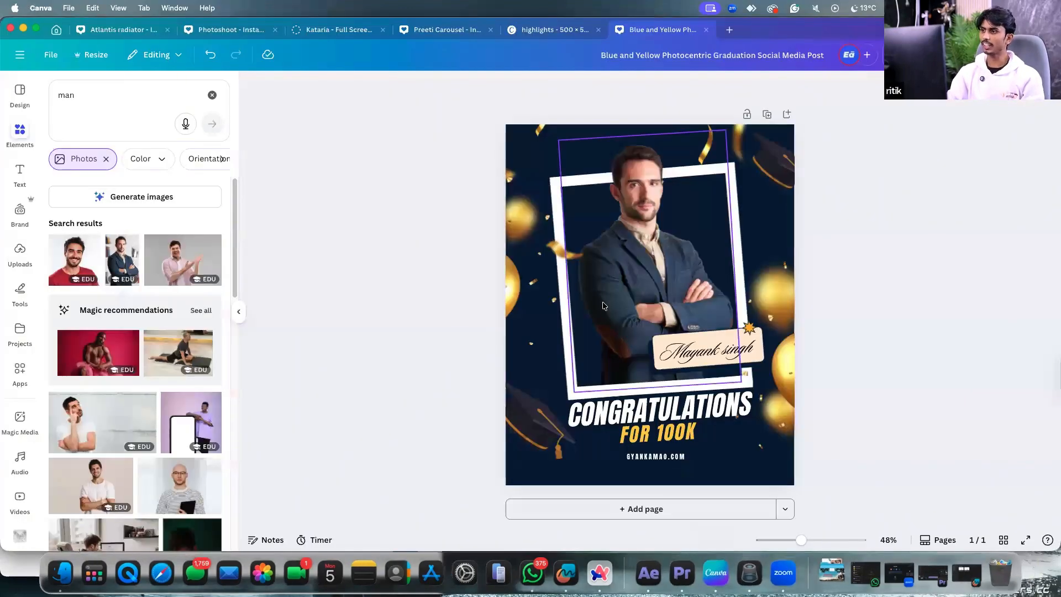
# Paste the GyanKamao logo, shrink it into the top-left corner, keeping its original colour.
pyautogui.rightClick(604, 305)
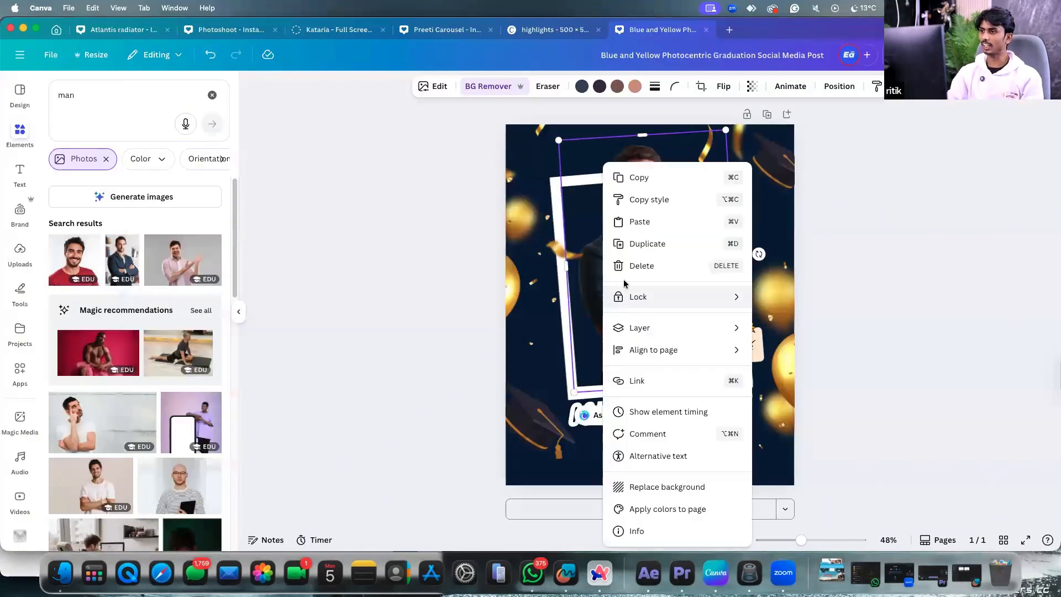
pyautogui.click(639, 221)
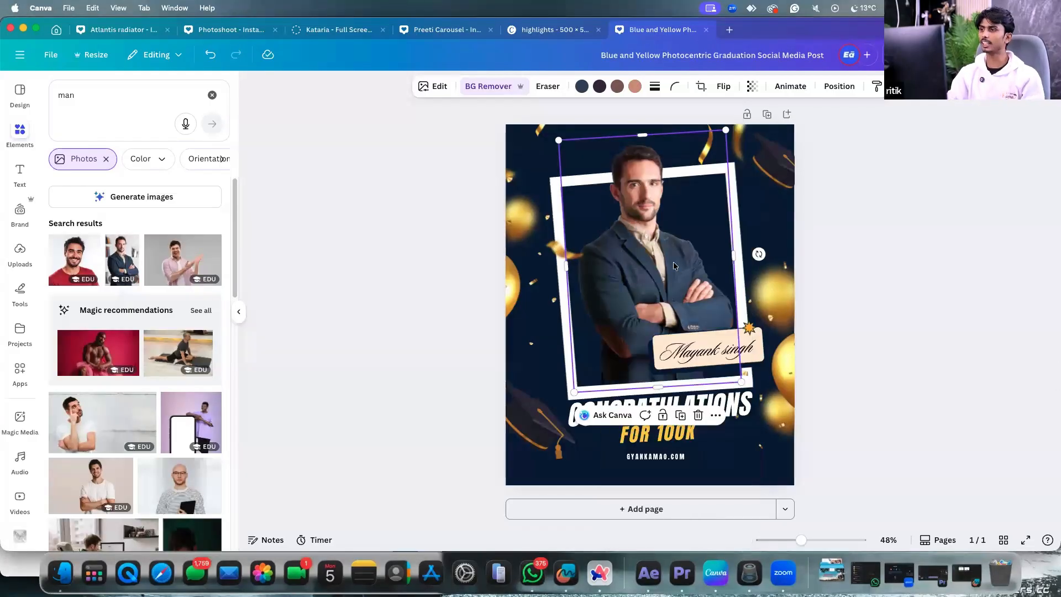
pyautogui.moveTo(741, 334); pyautogui.dragTo(566, 162)
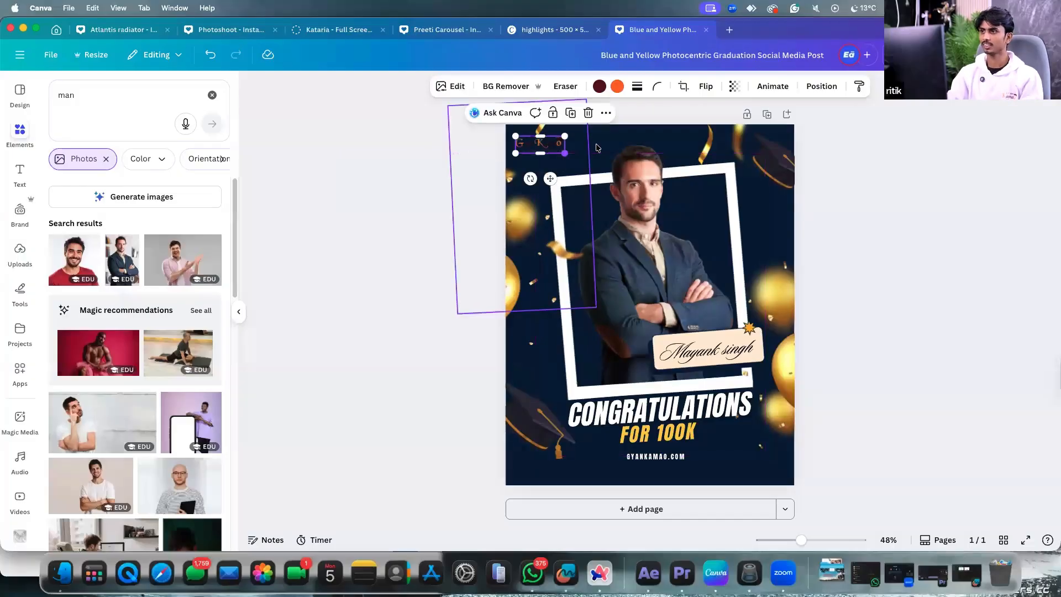
pyautogui.click(590, 151)
pyautogui.click(535, 141)
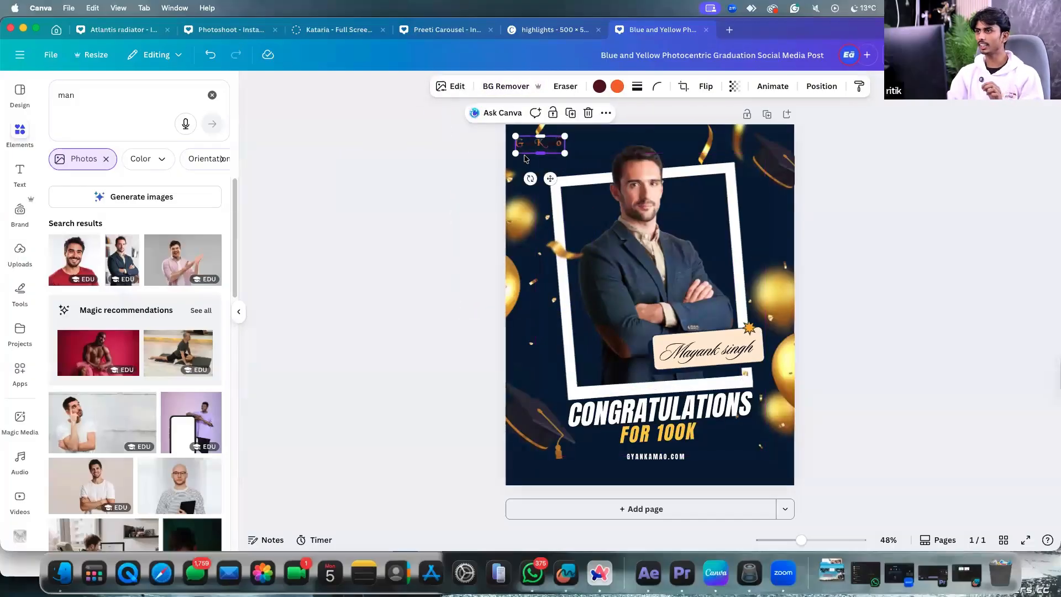
pyautogui.click(599, 86)
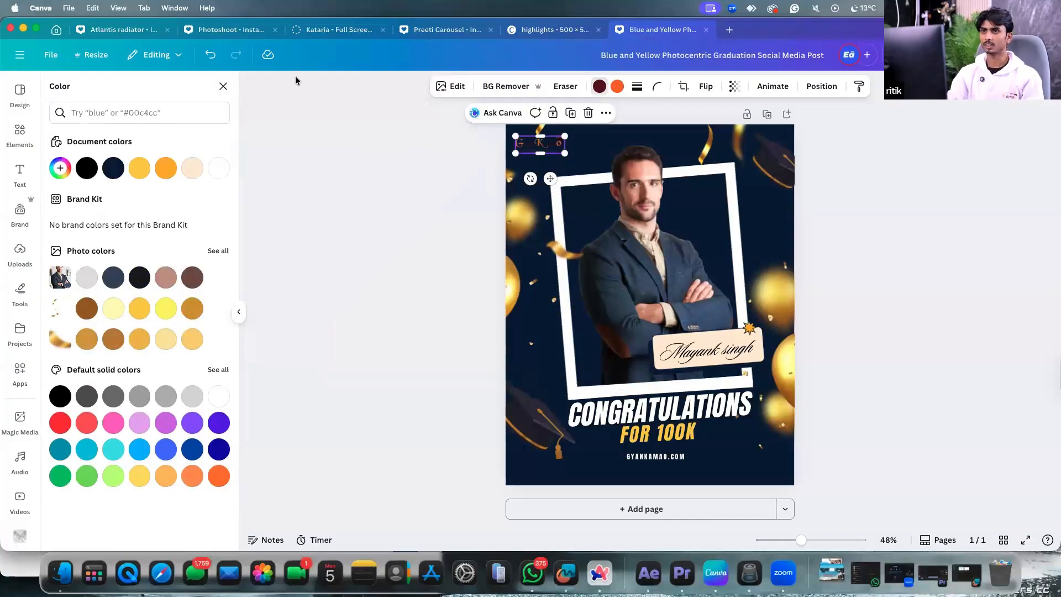
pyautogui.click(219, 397)
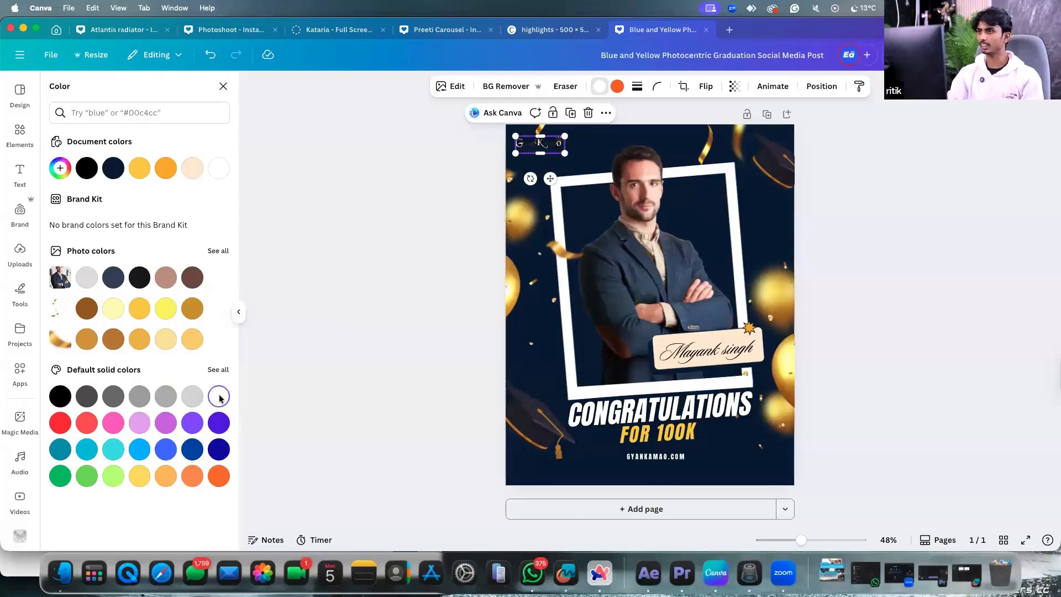
pyautogui.moveTo(323, 382); pyautogui.dragTo(493, 154)
pyautogui.press('super+z')
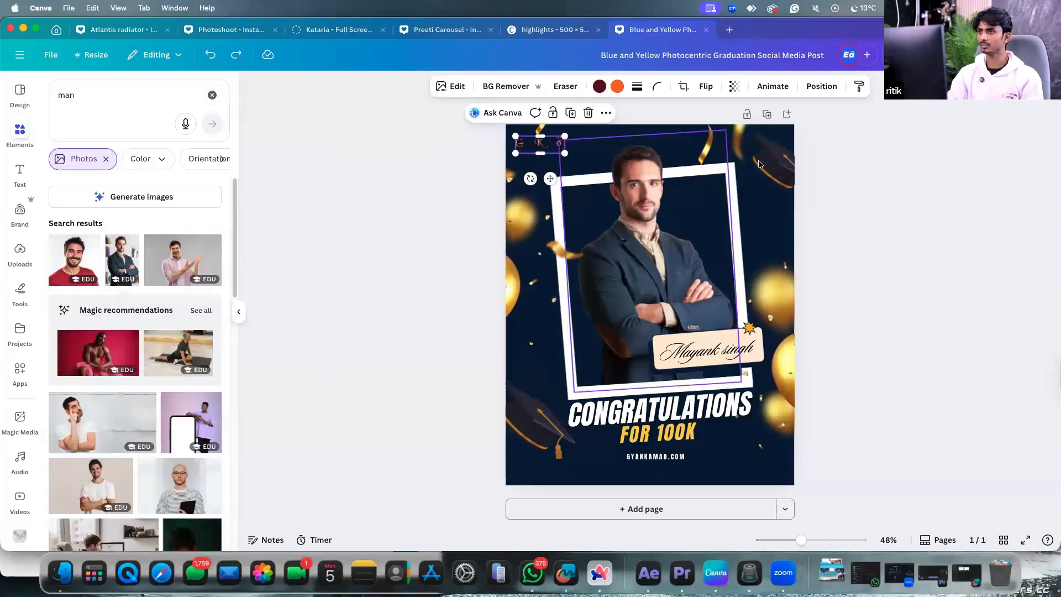
pyautogui.click(821, 118)
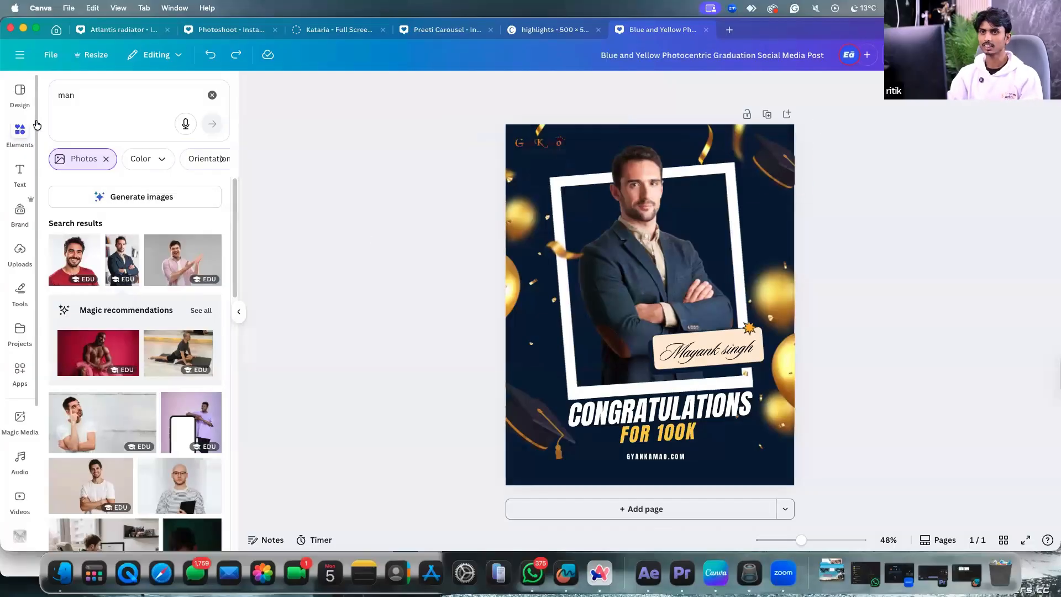
# Search Elements for 'rectangular' and show all result types, not just photos.
pyautogui.click(65, 98)
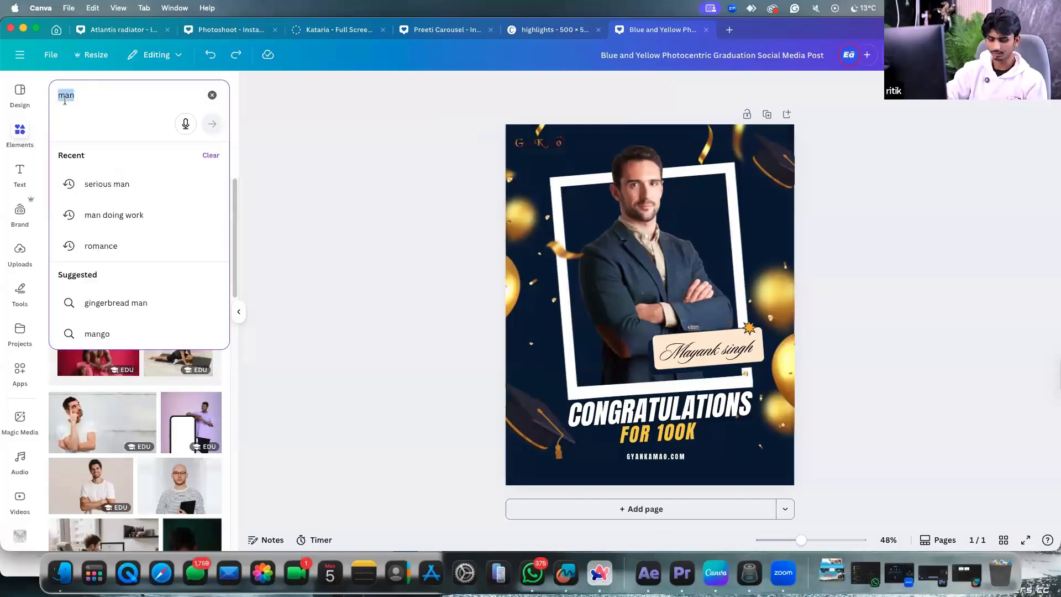
pyautogui.write('rec')
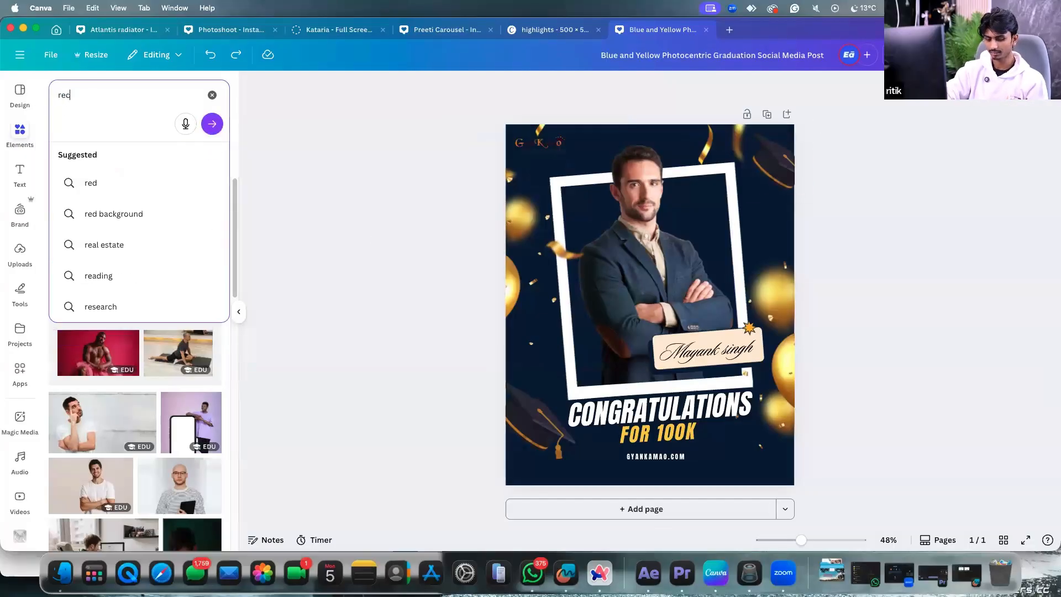
pyautogui.write('tangukar')
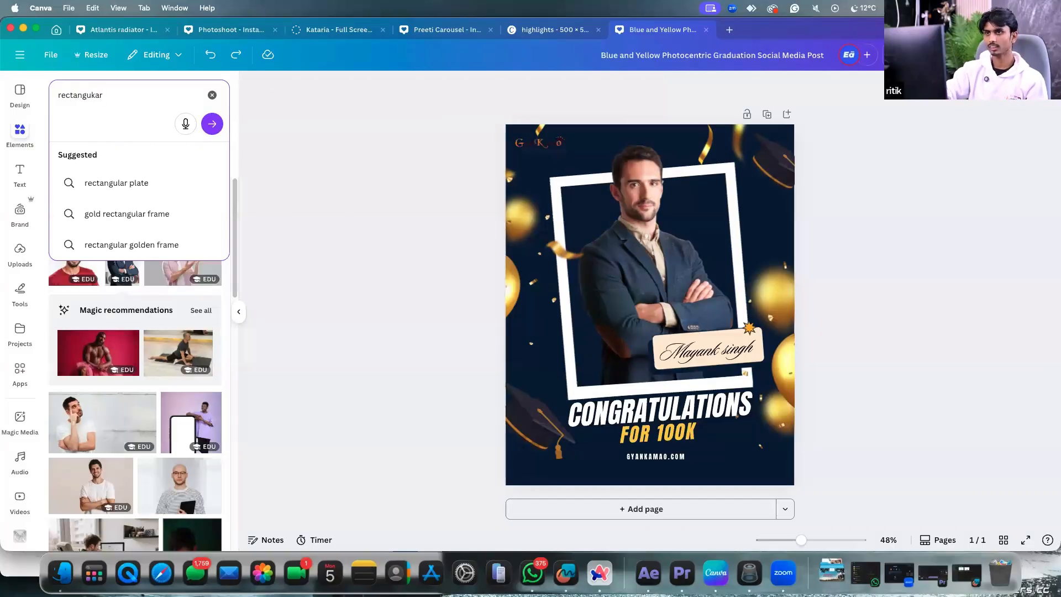
pyautogui.press('BackSpace')
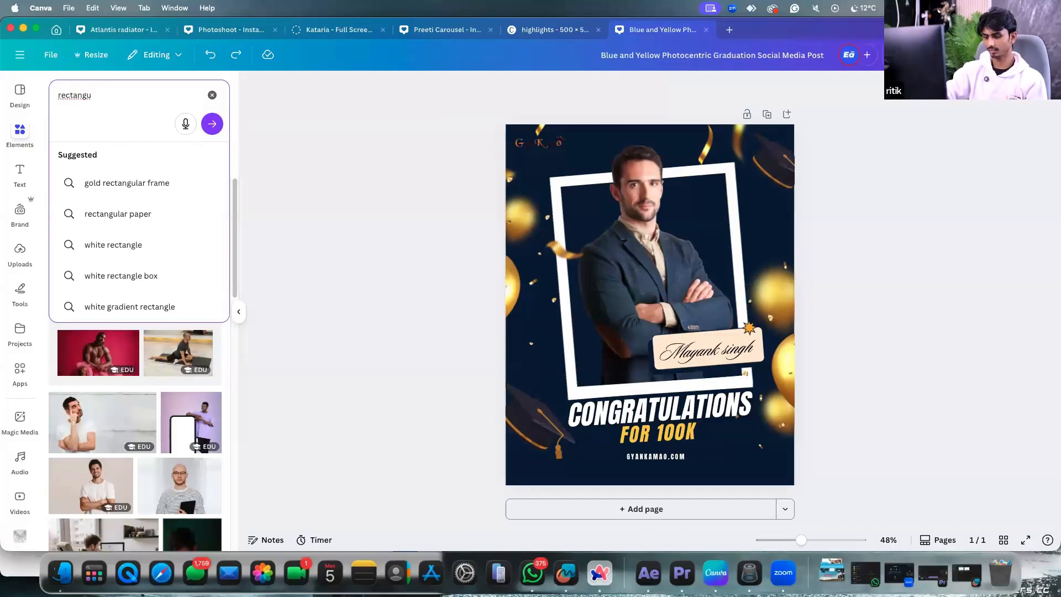
pyautogui.write('lar')
pyautogui.press('Return')
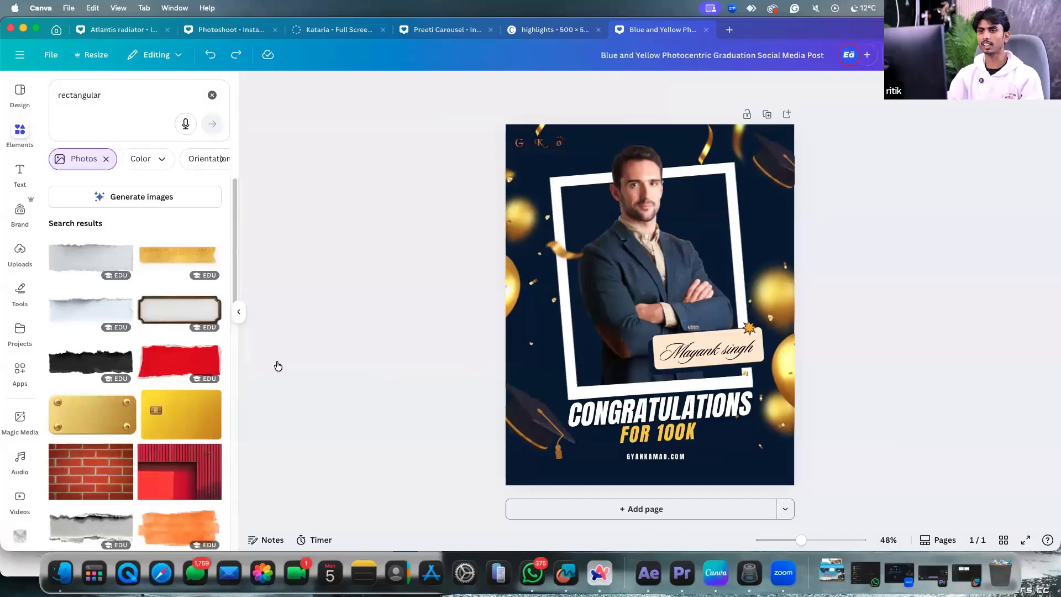
pyautogui.click(106, 158)
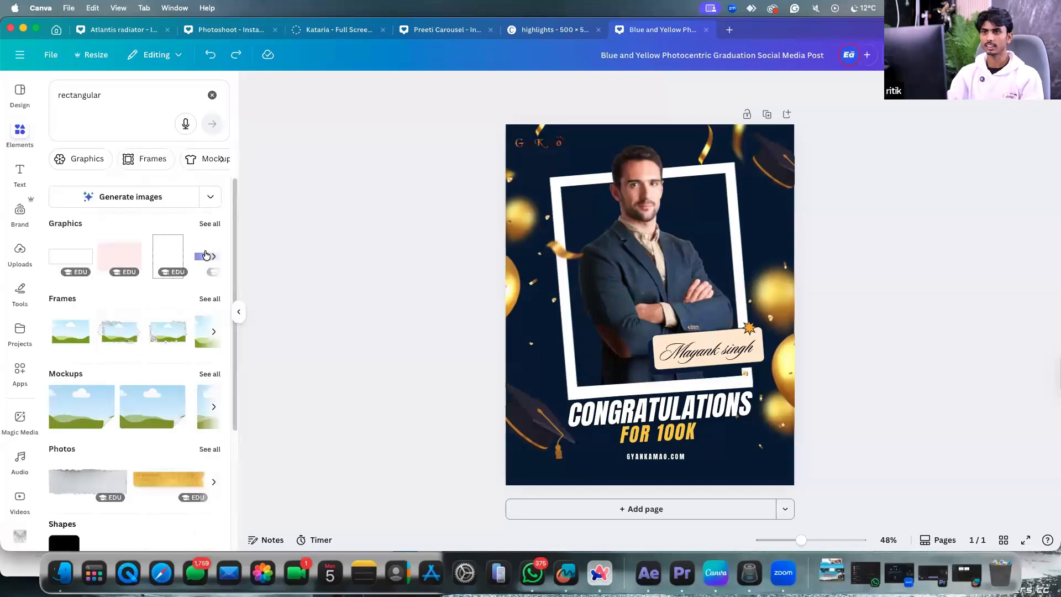
pyautogui.scroll(-5, 209, 265)
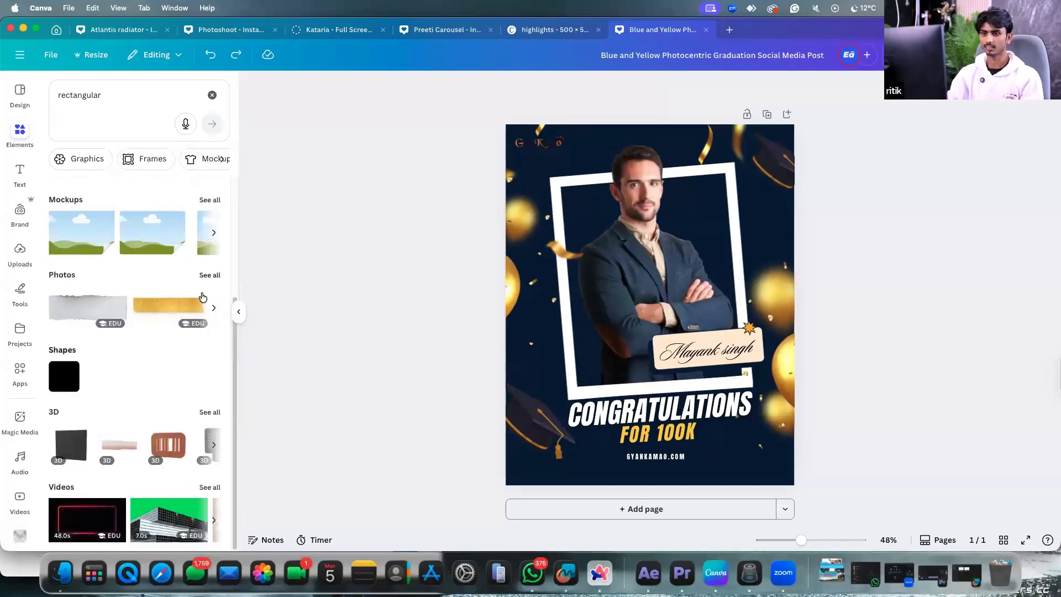
pyautogui.scroll(5, 205, 249)
# Search 'rectangle', add a square from Shapes and squash it into a wide bar.
pyautogui.click(58, 98)
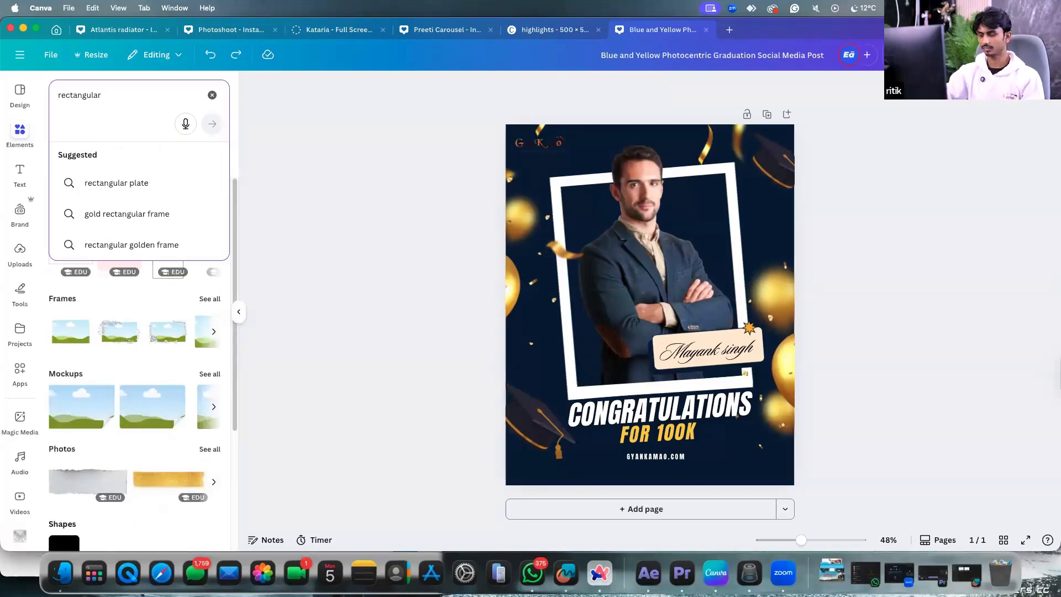
pyautogui.press('BackSpace')
pyautogui.press('BackSpace')
pyautogui.press('BackSpace')
pyautogui.write('le')
pyautogui.press('Return')
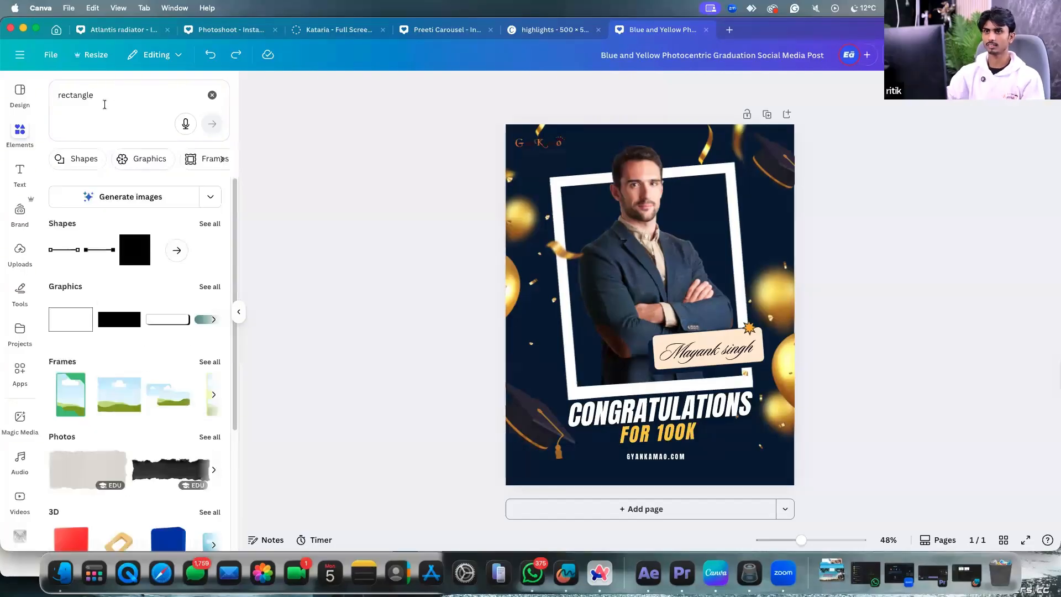
pyautogui.click(207, 224)
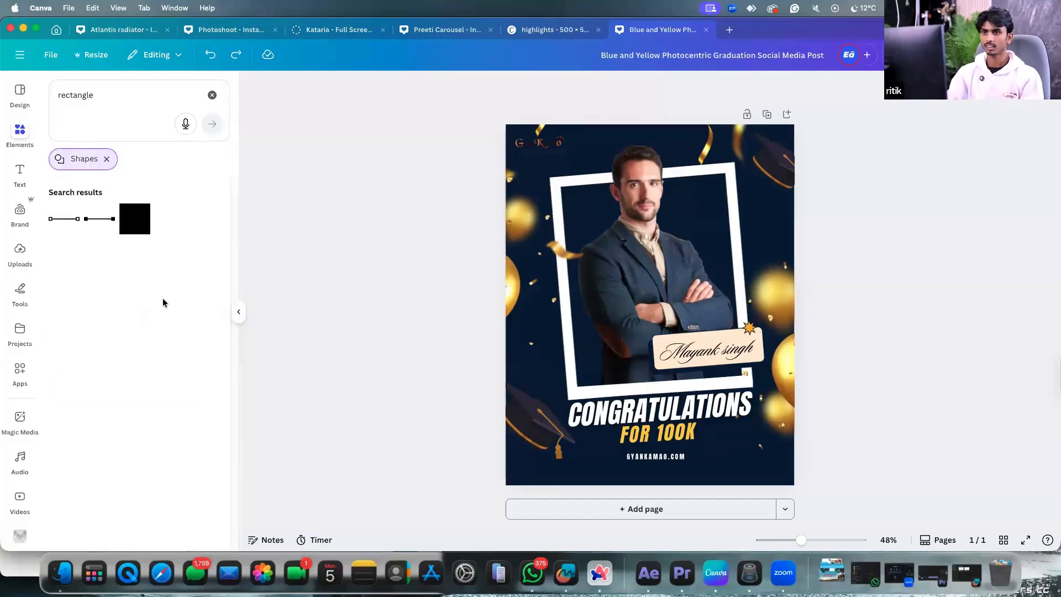
pyautogui.click(145, 226)
pyautogui.moveTo(647, 348); pyautogui.dragTo(547, 141)
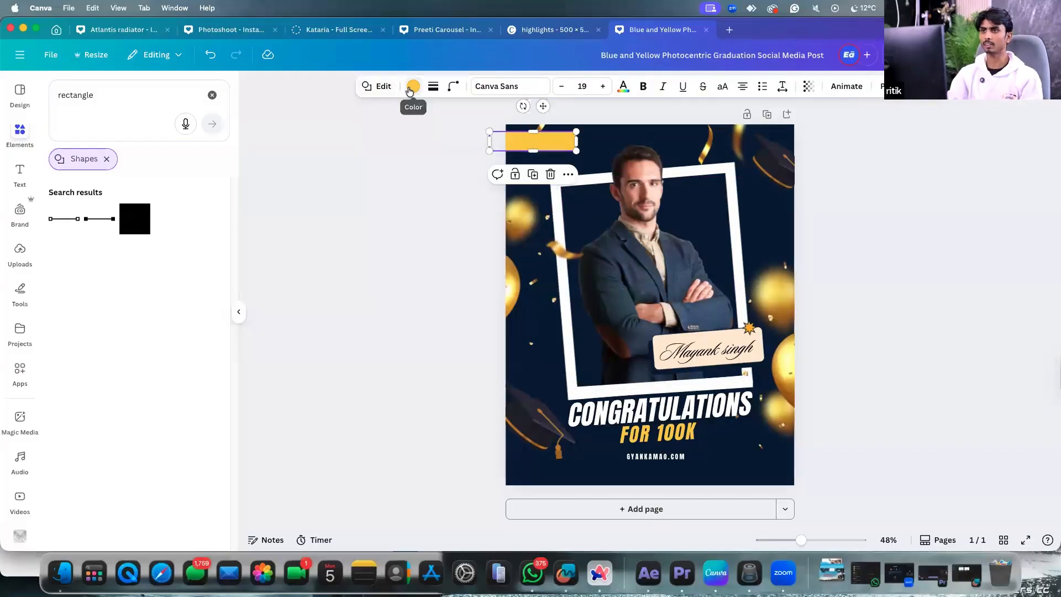
# Recolour the rectangle bar white.
pyautogui.click(412, 87)
pyautogui.click(59, 197)
pyautogui.click(579, 134)
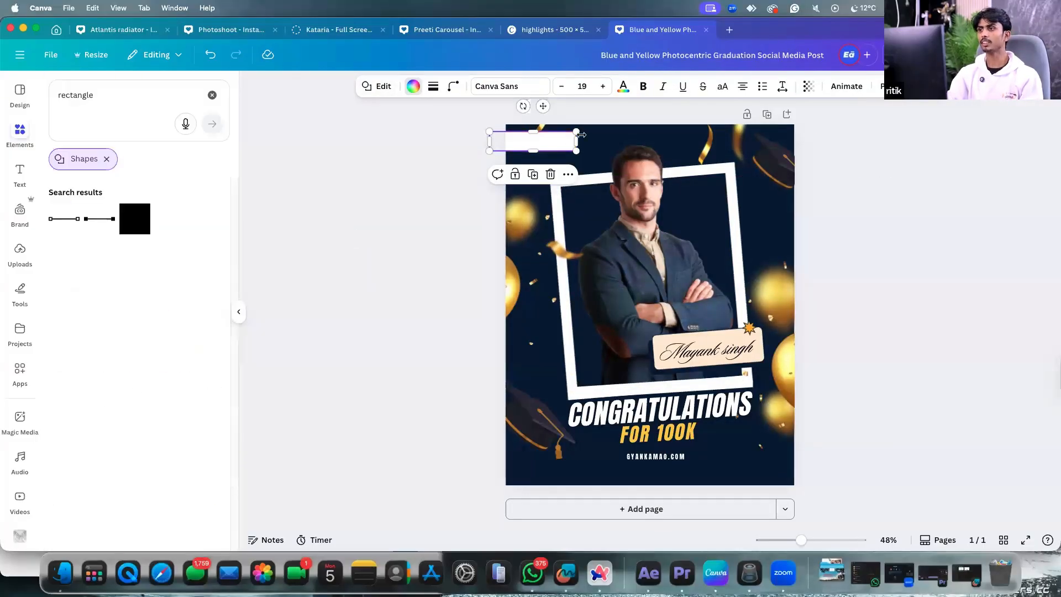
pyautogui.click(620, 134)
pyautogui.click(574, 145)
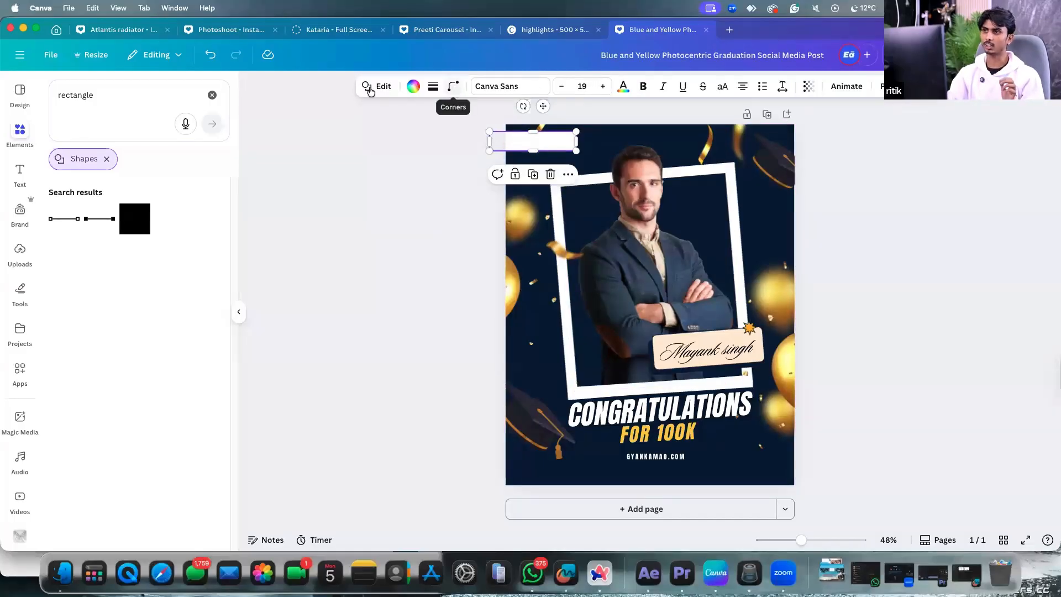
# Set the white rectangle's corner rounding to 20.
pyautogui.click(453, 86)
pyautogui.moveTo(398, 132); pyautogui.dragTo(414, 132)
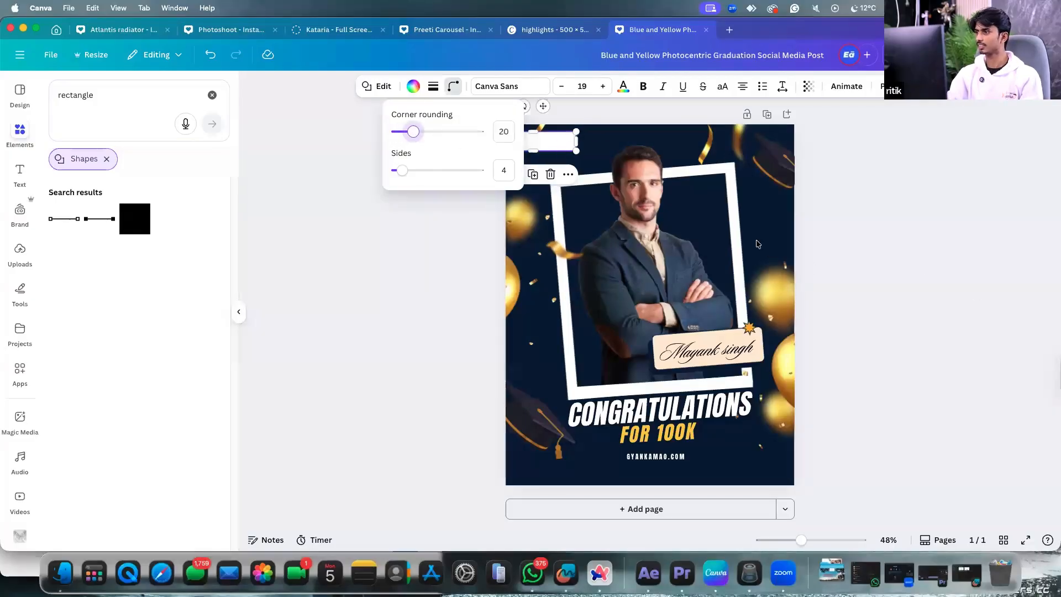
pyautogui.click(701, 157)
pyautogui.click(544, 145)
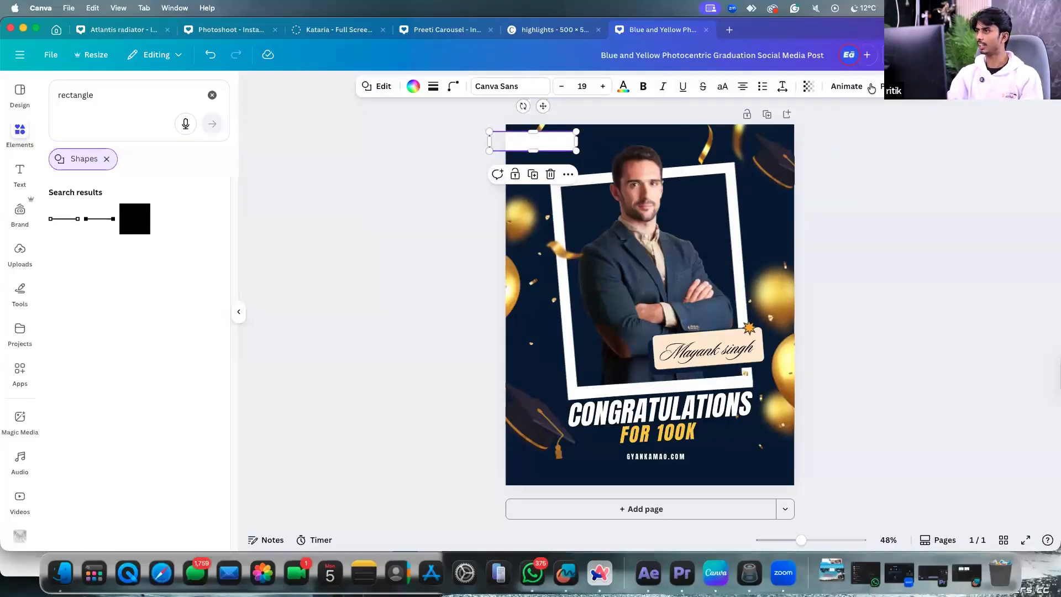
# Move the rectangle's layer below the logo and nudge the logo up onto the badge.
pyautogui.click(875, 87)
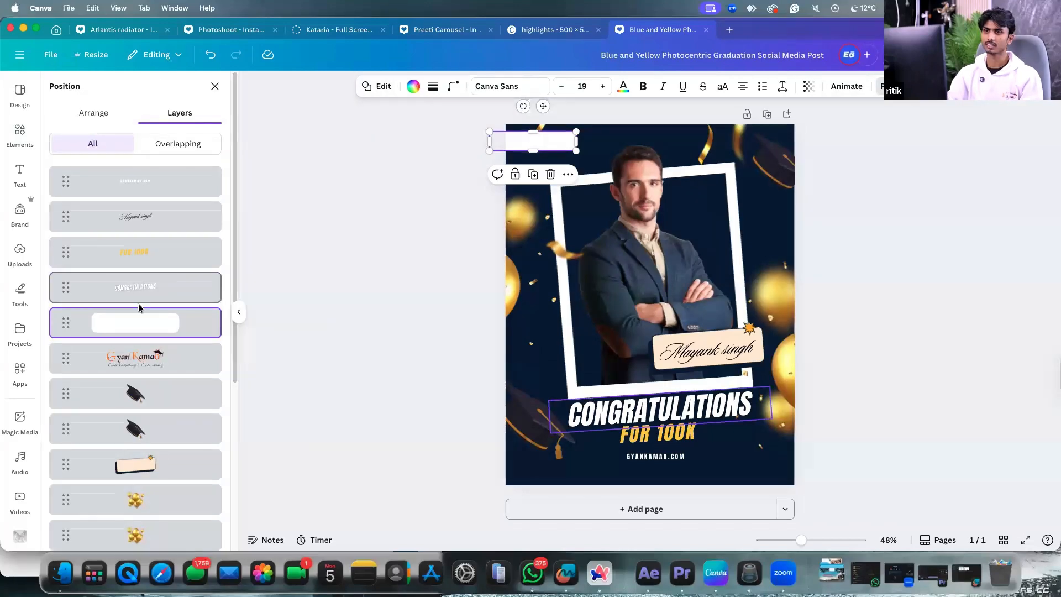
pyautogui.scroll(-5, 142, 304)
pyautogui.moveTo(167, 183); pyautogui.dragTo(168, 231)
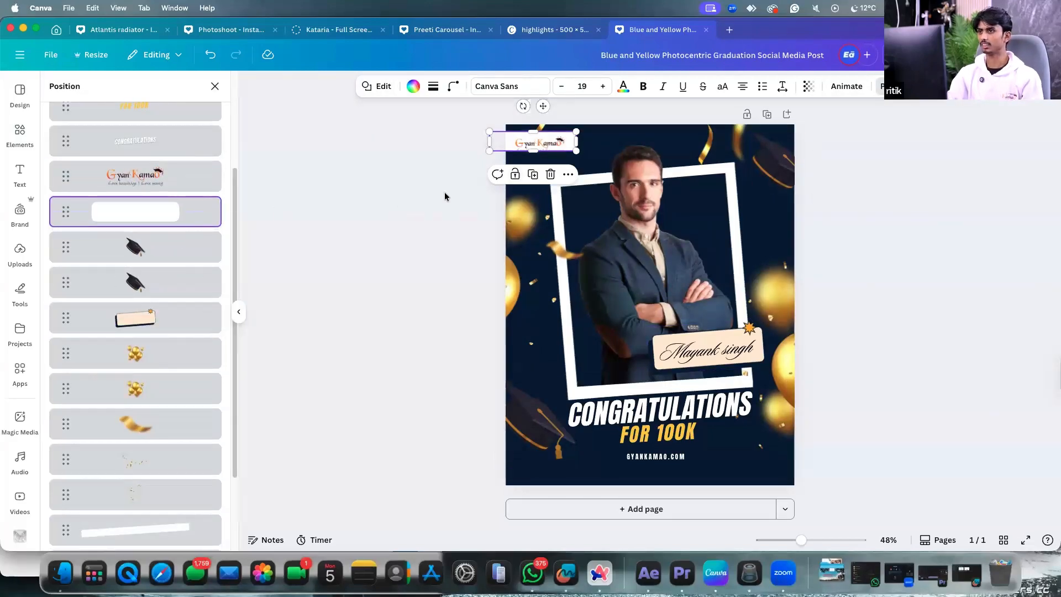
pyautogui.scroll(3, 446, 197)
pyautogui.click(524, 133)
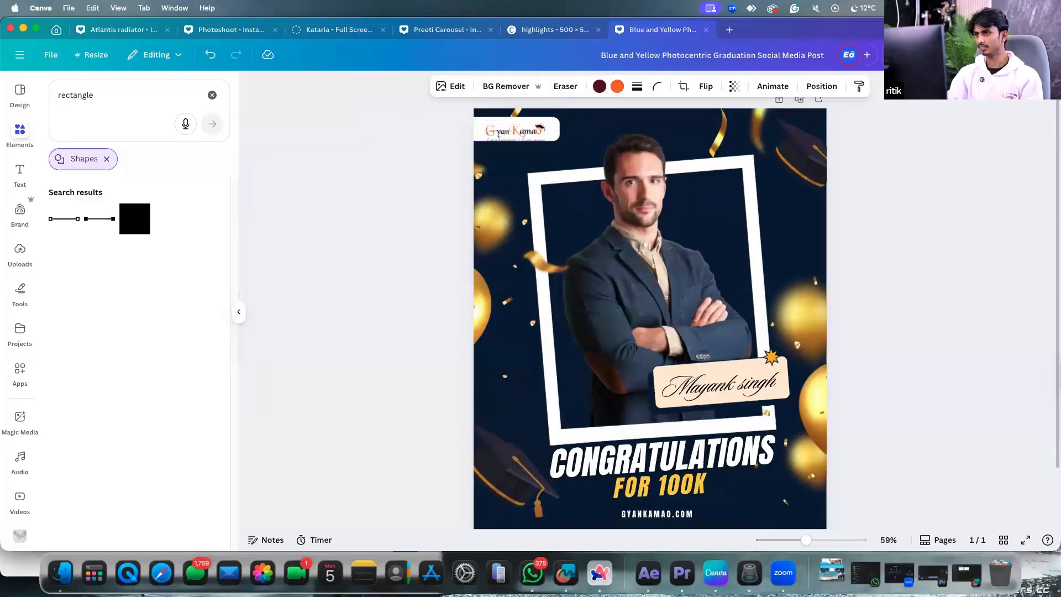
pyautogui.press('Up')
pyautogui.press('Up')
pyautogui.press('Up')
pyautogui.press('Up')
pyautogui.press('Up')
pyautogui.press('Up')
pyautogui.press('Up')
pyautogui.press('Up')
pyautogui.press('Up')
pyautogui.press('Up')
pyautogui.press('Up')
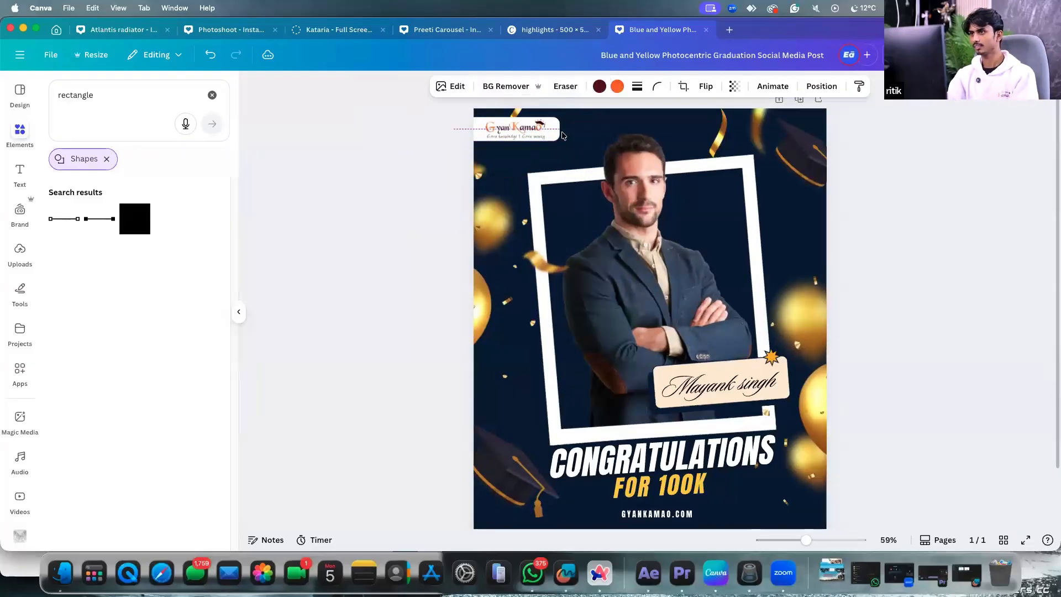
pyautogui.click(649, 160)
pyautogui.scroll(-5, 649, 160)
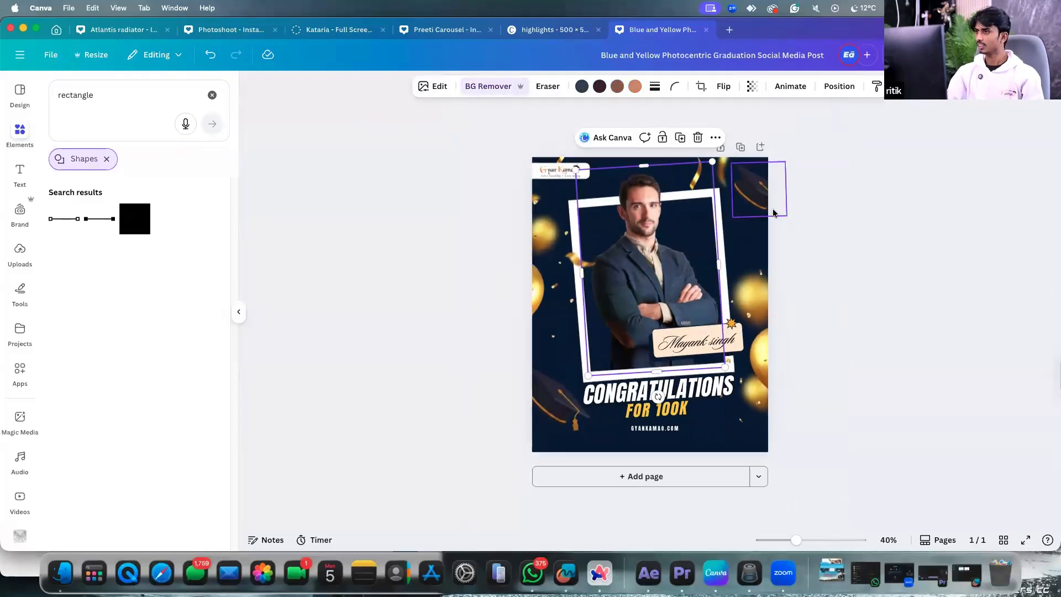
pyautogui.click(789, 222)
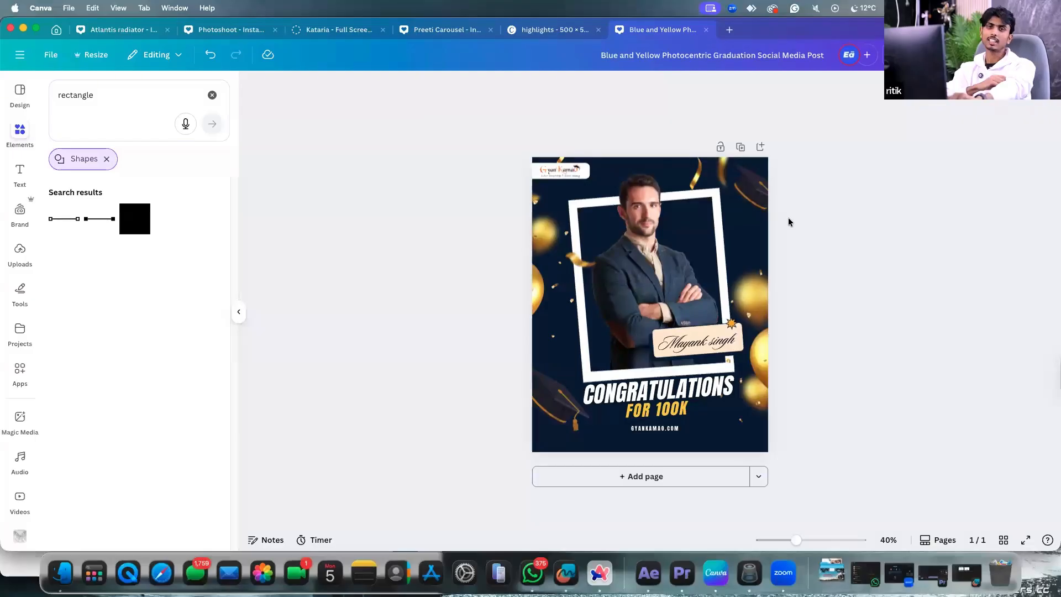
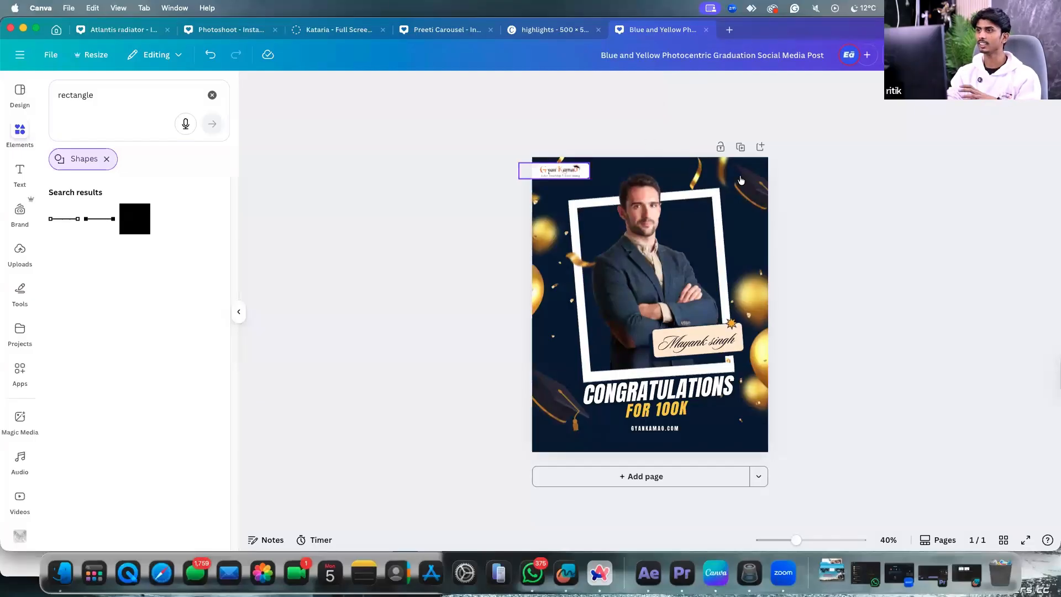
# Visit the Canva home page, return to the graduation post, and add a blank second page.
pyautogui.click(56, 30)
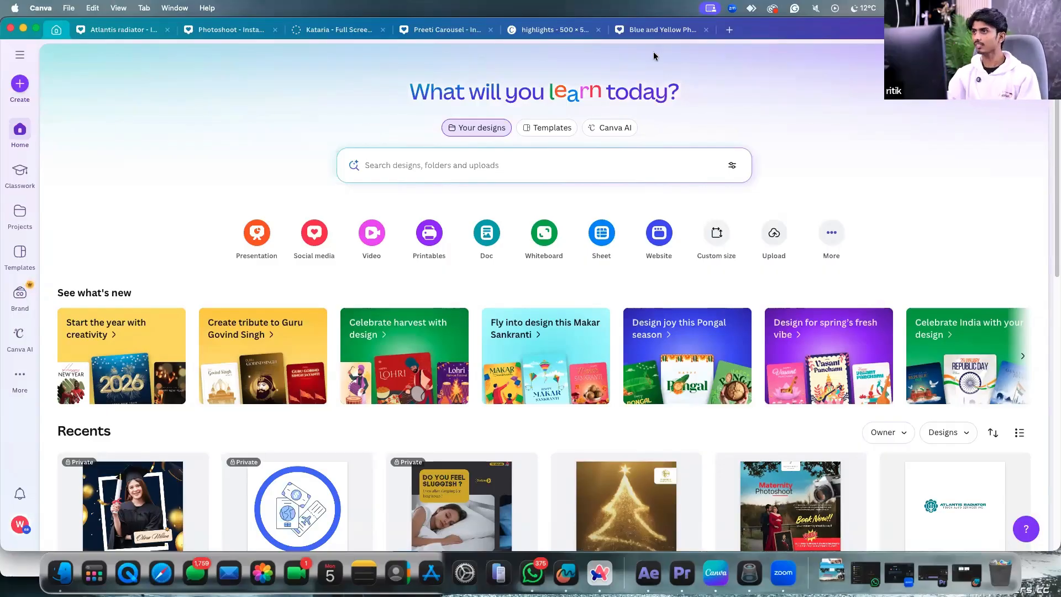
pyautogui.click(662, 31)
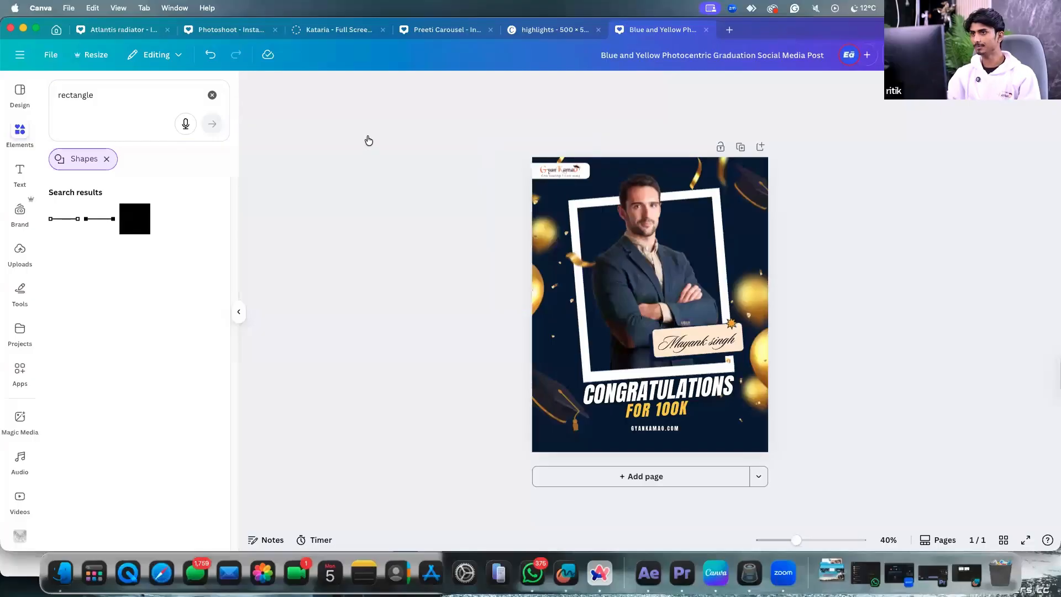
pyautogui.moveTo(383, 181); pyautogui.dragTo(575, 368)
pyautogui.click(665, 483)
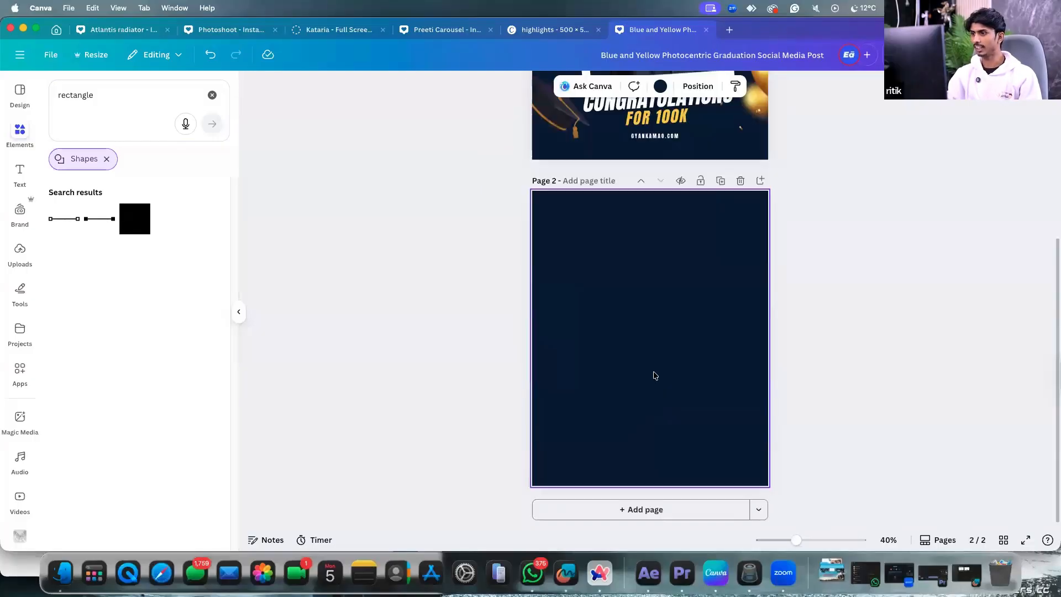
# Search Elements for 'man' and add the suited man photo to page 2, stretched to full width.
pyautogui.click(20, 132)
pyautogui.click(20, 133)
pyautogui.click(96, 95)
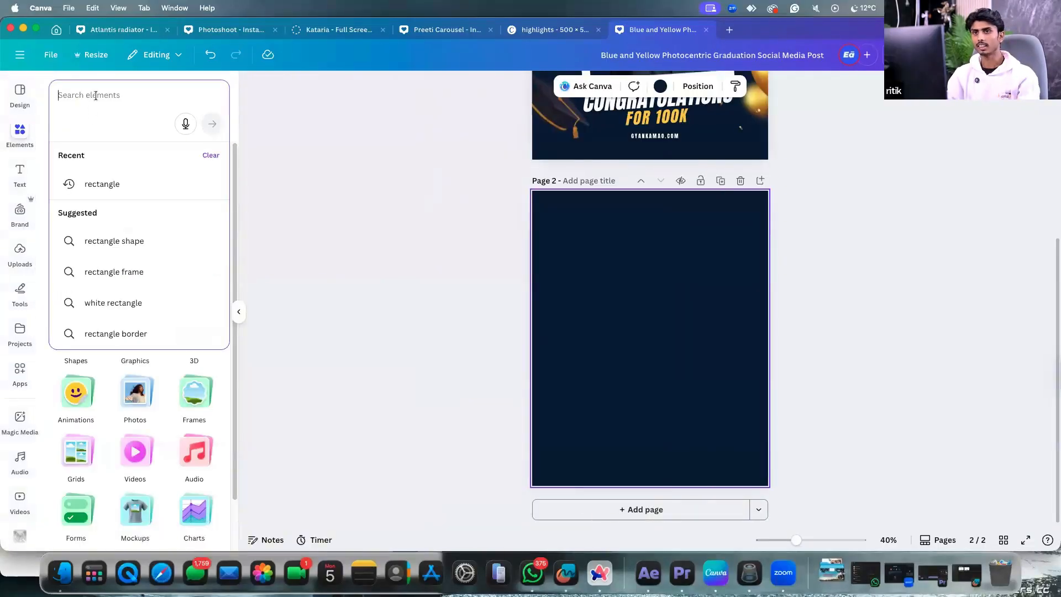
pyautogui.write('man')
pyautogui.press('Return')
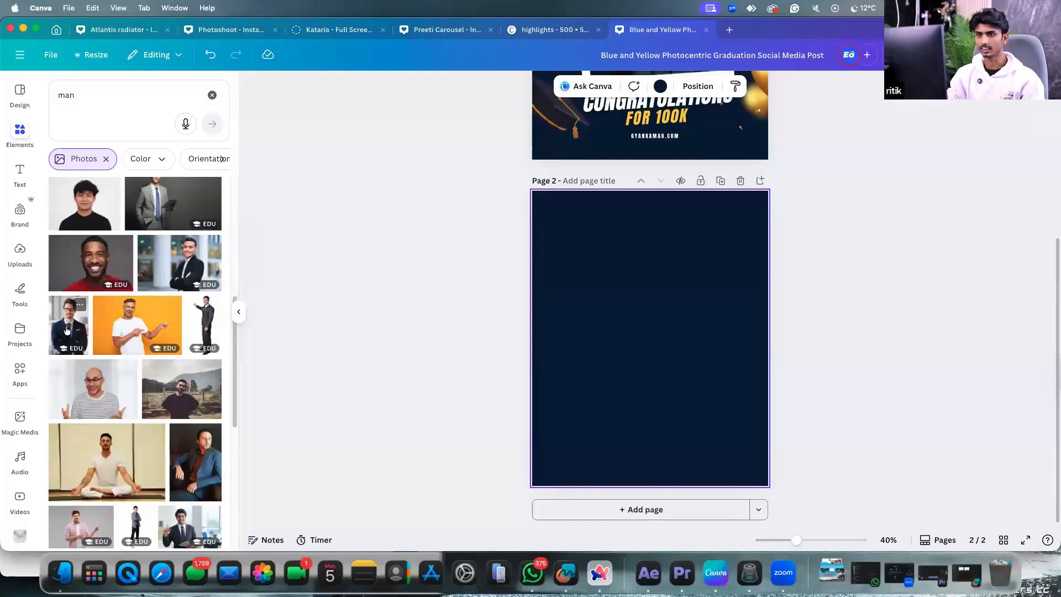
pyautogui.click(65, 331)
pyautogui.moveTo(671, 370); pyautogui.dragTo(671, 362)
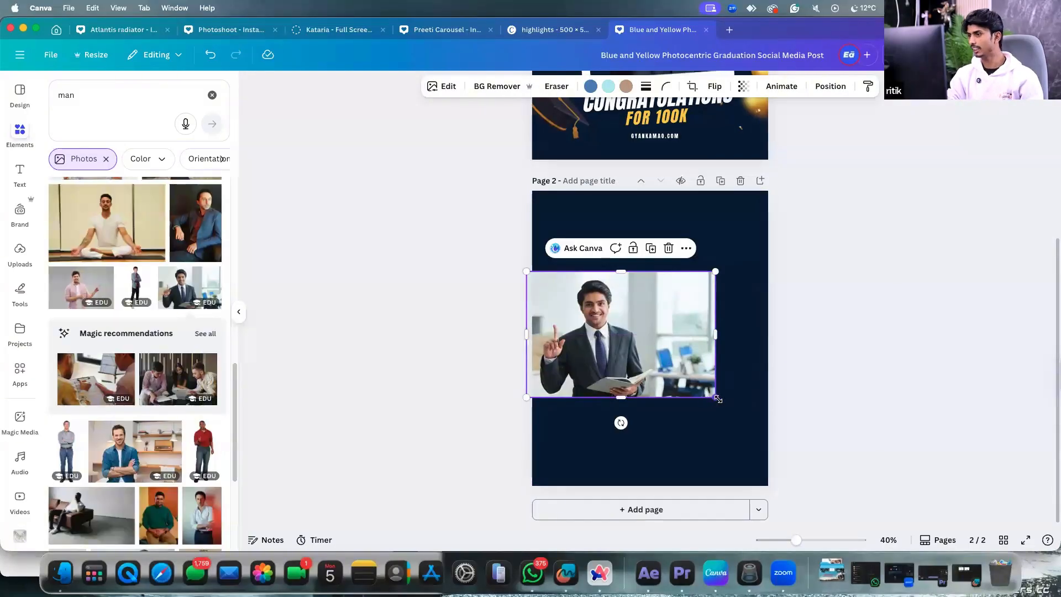
pyautogui.moveTo(713, 396)
pyautogui.mouseDown()
pyautogui.moveTo(771, 433)
pyautogui.moveTo(718, 382)
pyautogui.mouseUp()
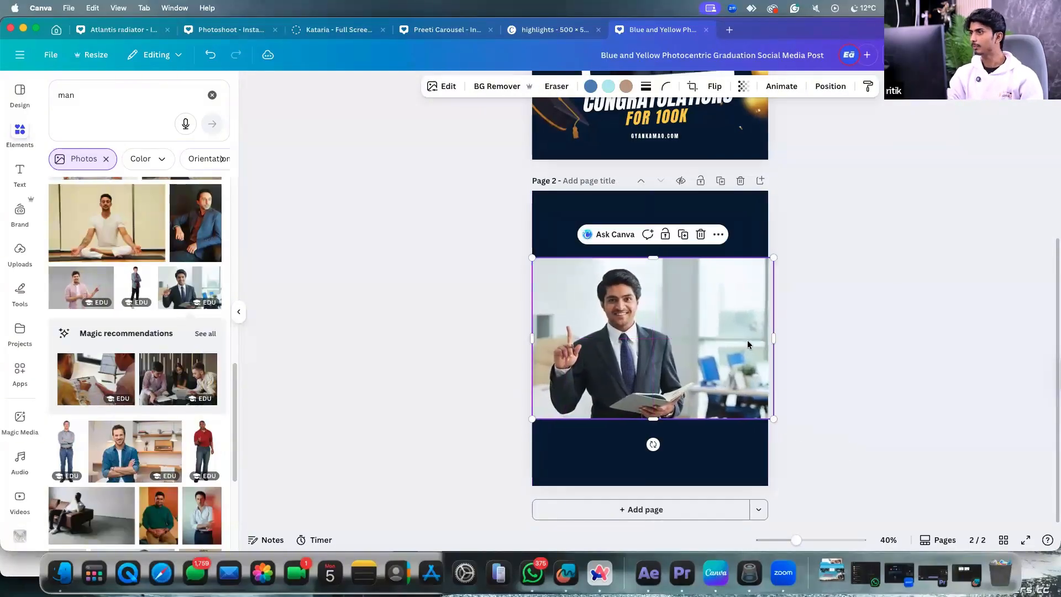
# Select and deselect the man photo repeatedly to check its placement on page 2.
pyautogui.click(798, 227)
pyautogui.click(728, 321)
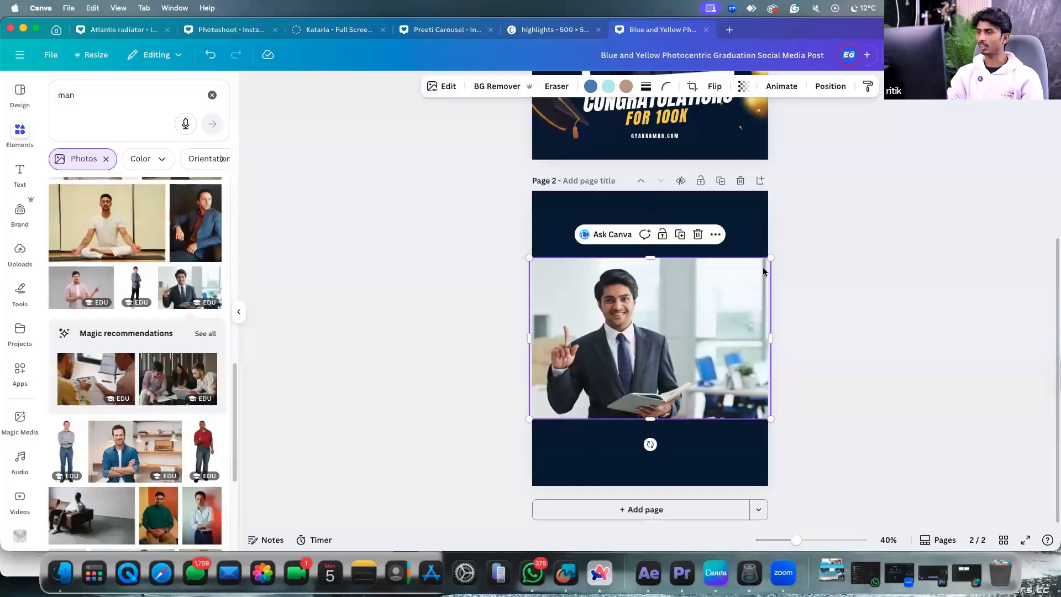
pyautogui.click(788, 248)
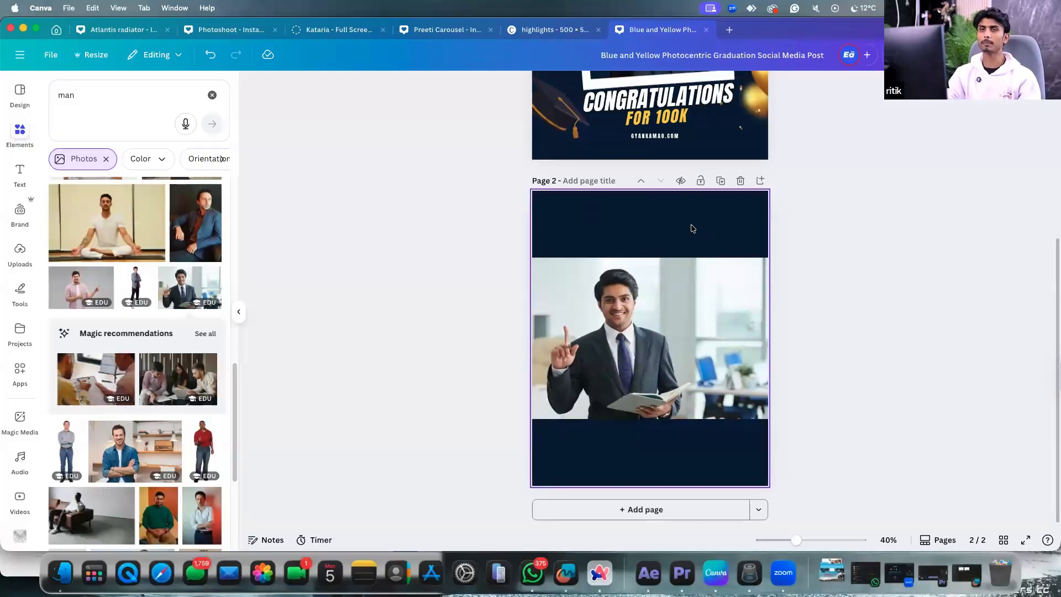
pyautogui.click(701, 366)
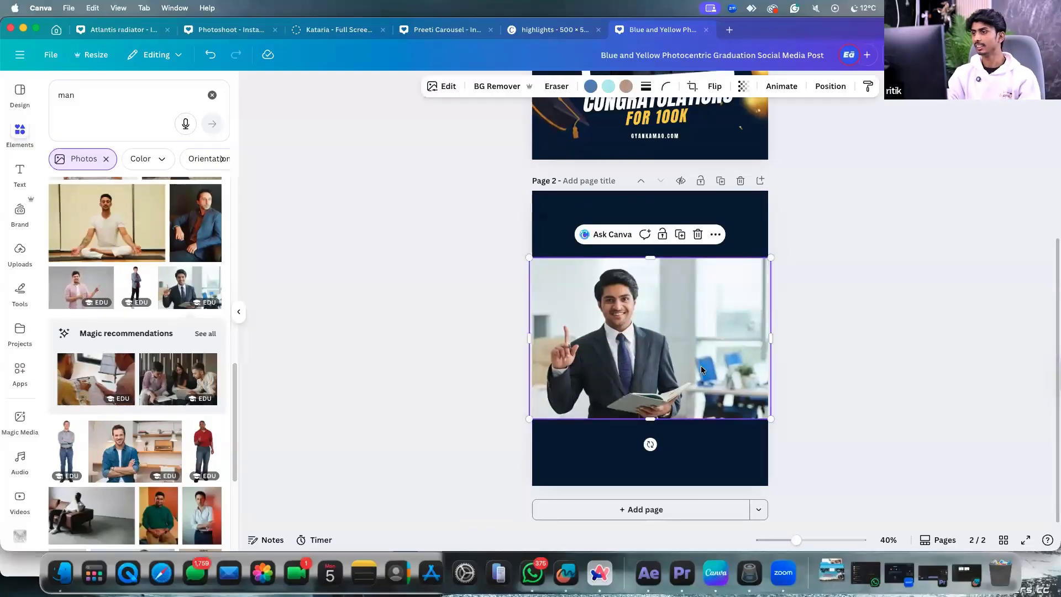
pyautogui.click(791, 209)
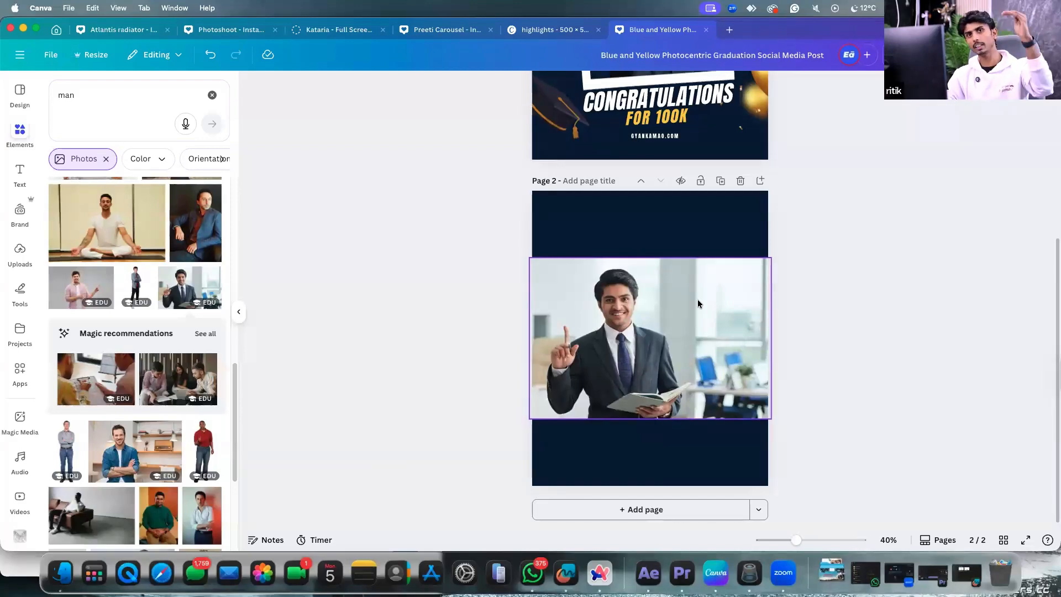
pyautogui.click(667, 299)
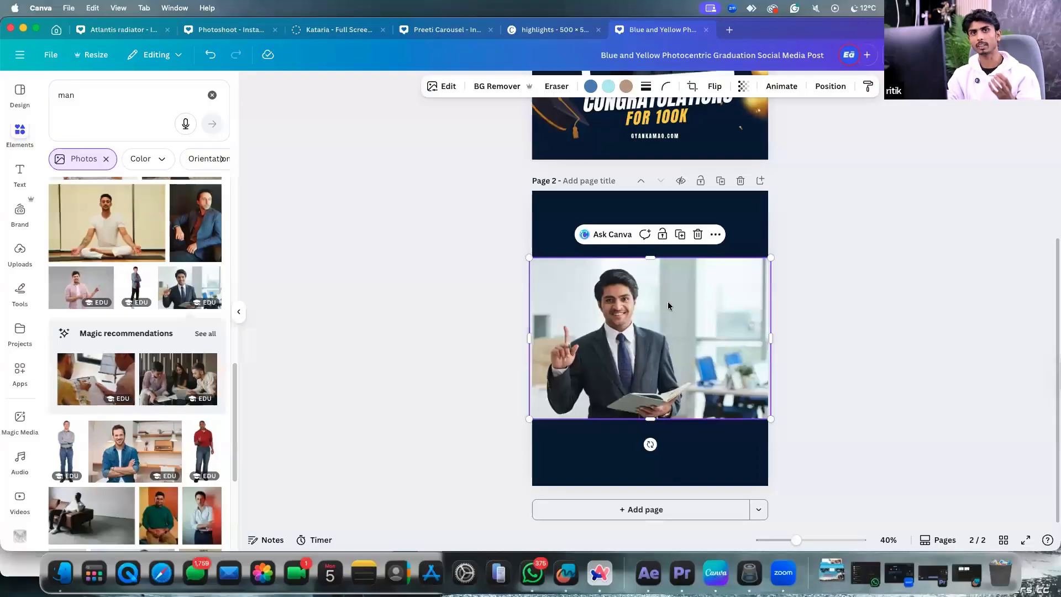
pyautogui.click(787, 221)
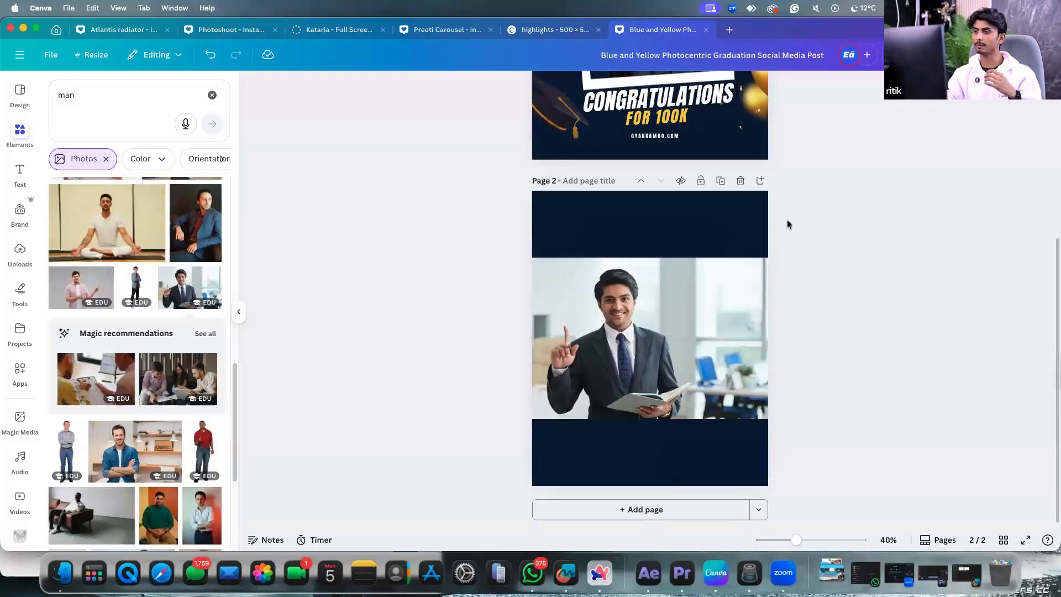
pyautogui.click(656, 338)
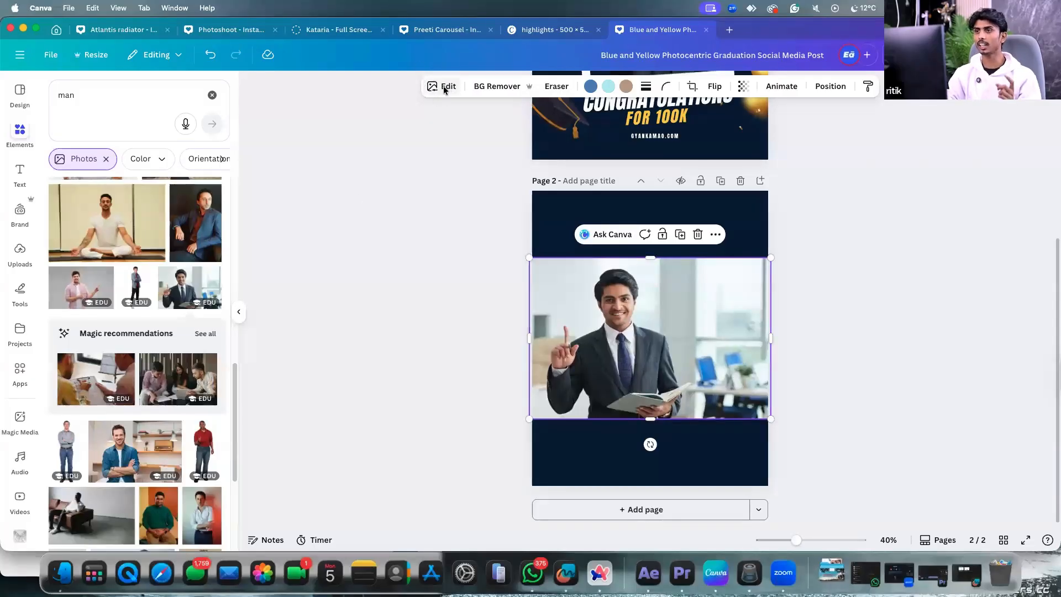
pyautogui.click(456, 122)
pyautogui.click(596, 289)
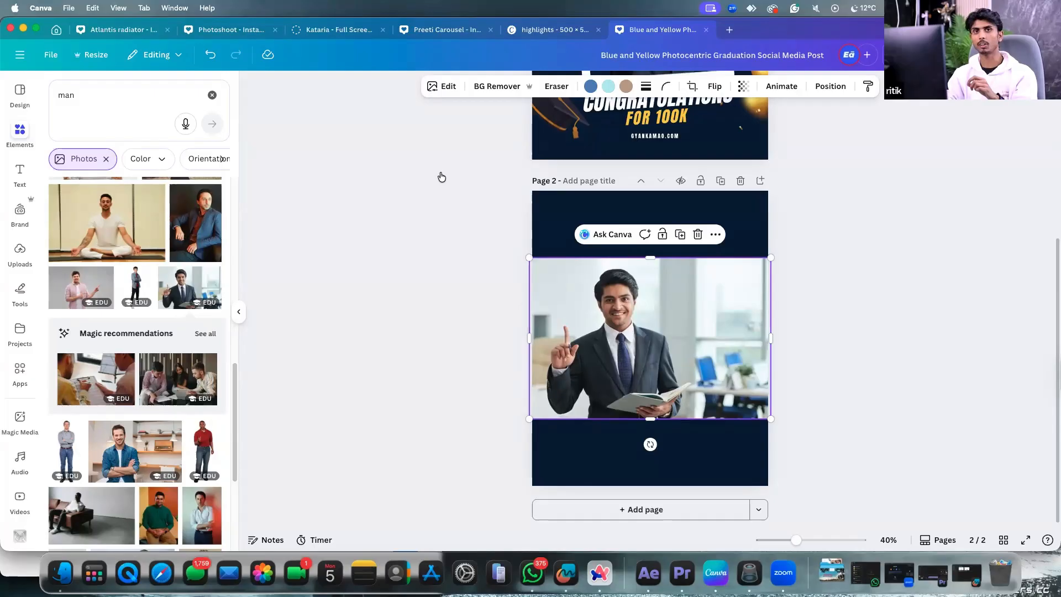
pyautogui.click(442, 87)
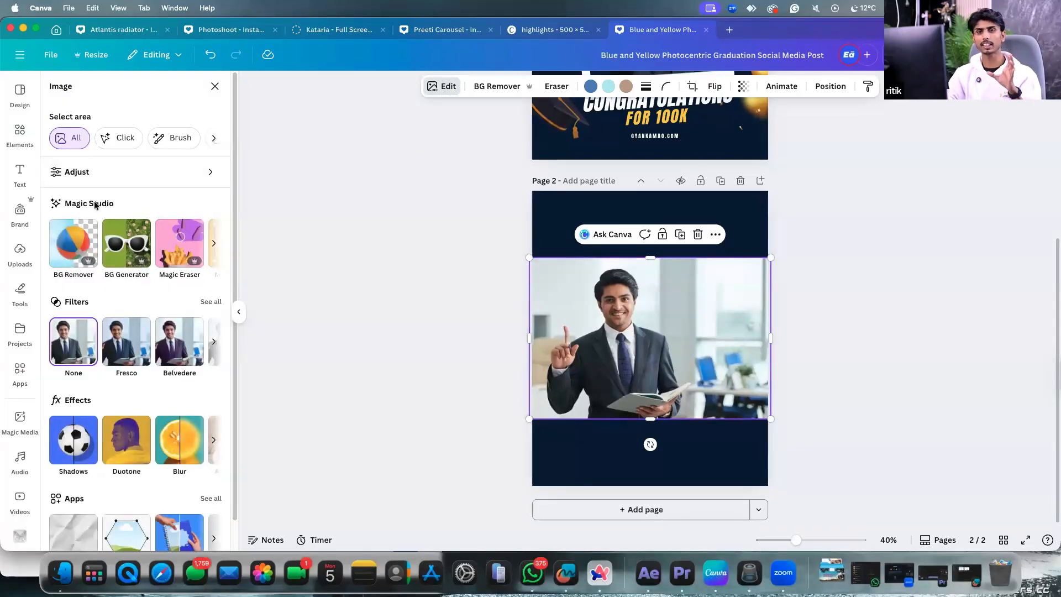
pyautogui.scroll(-1, 166, 237)
pyautogui.click(215, 213)
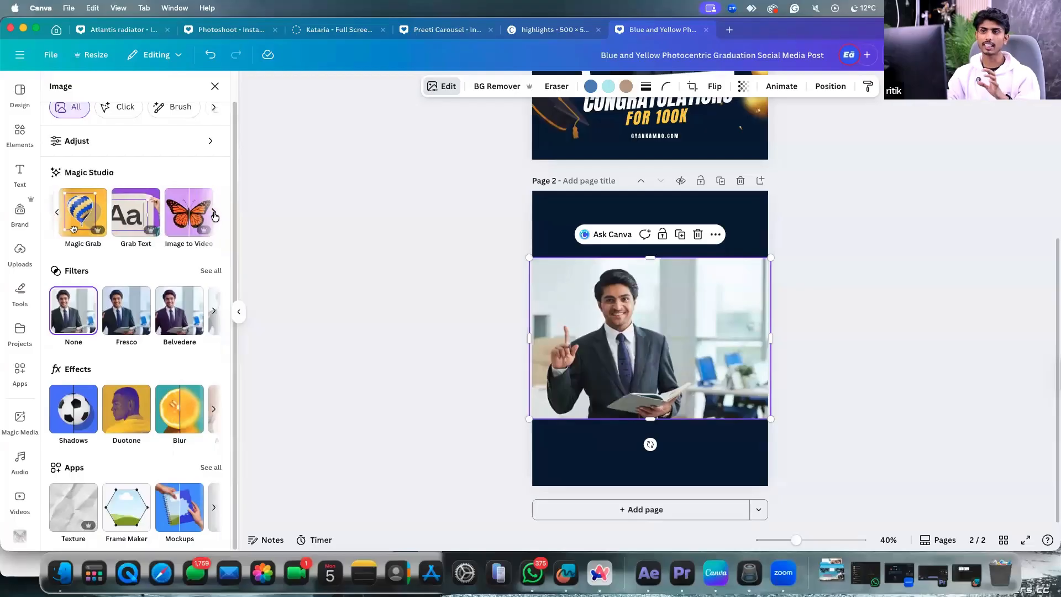
pyautogui.click(57, 212)
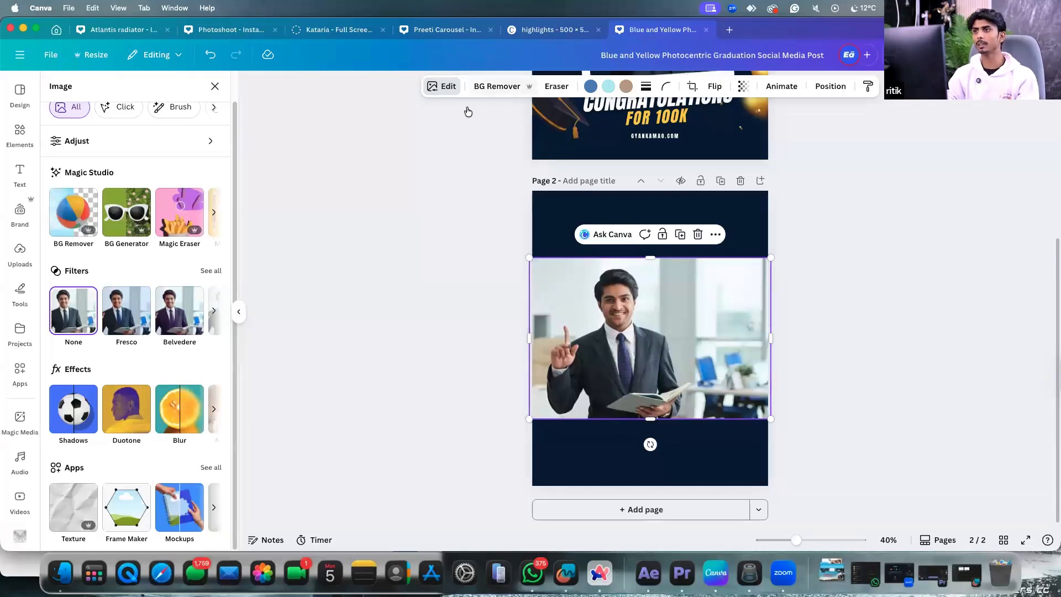
pyautogui.click(86, 214)
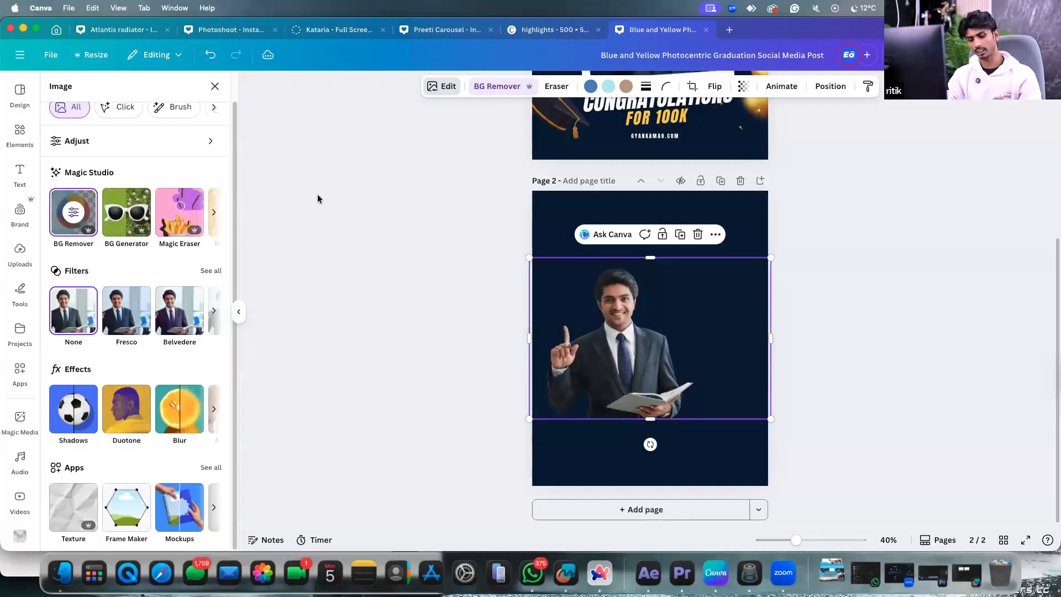
pyautogui.press('super+z')
pyautogui.press('super+z')
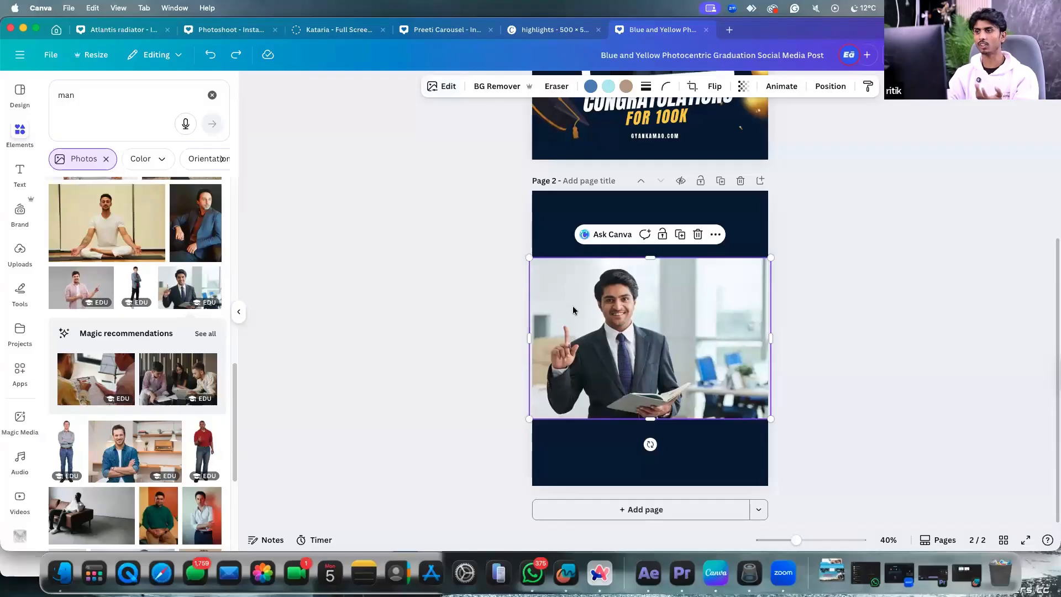
pyautogui.click(445, 89)
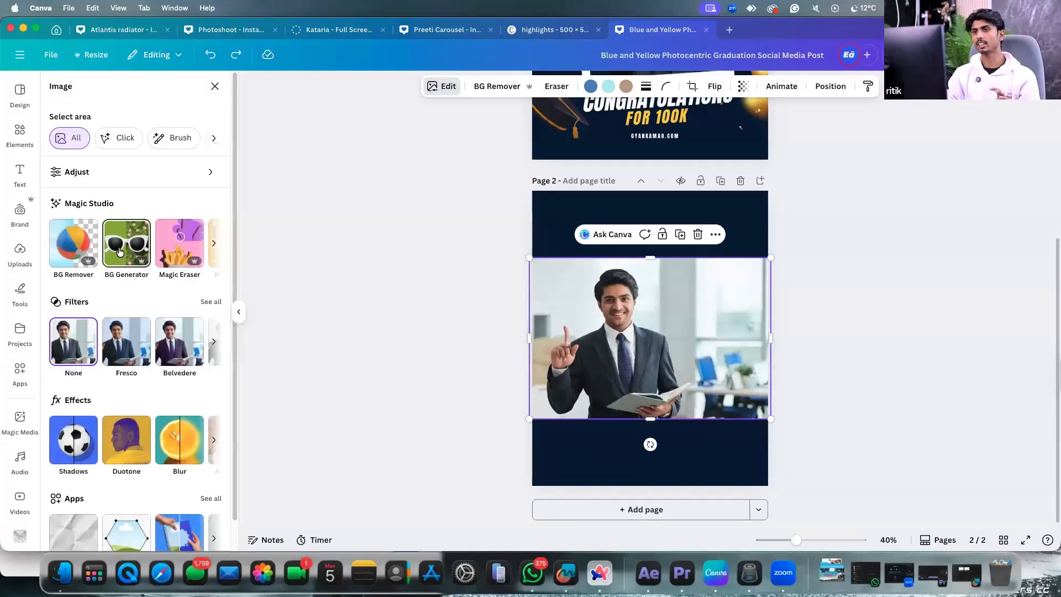
pyautogui.click(119, 251)
pyautogui.click(95, 150)
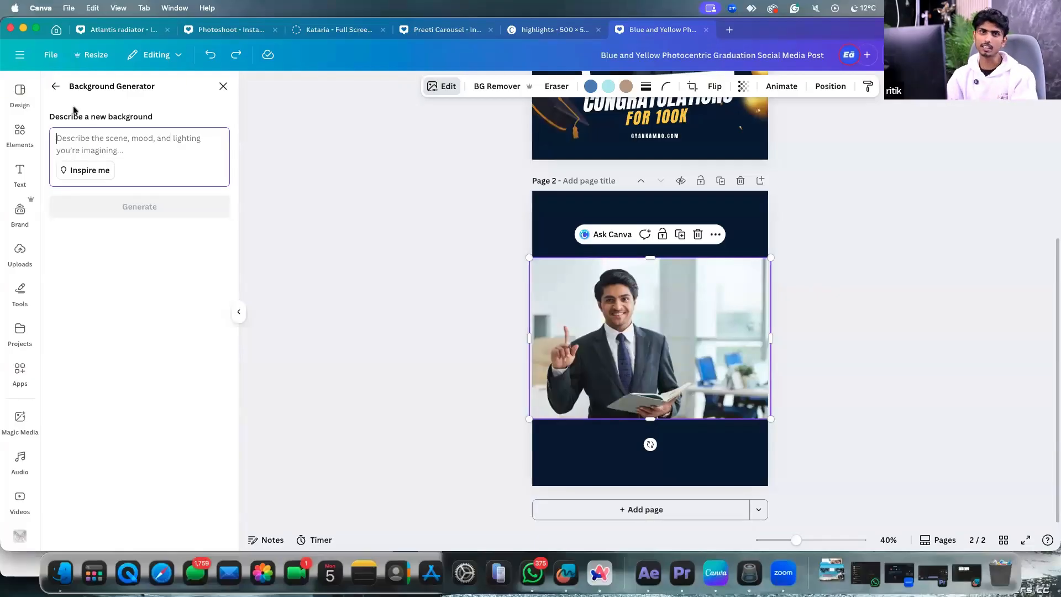
pyautogui.click(56, 86)
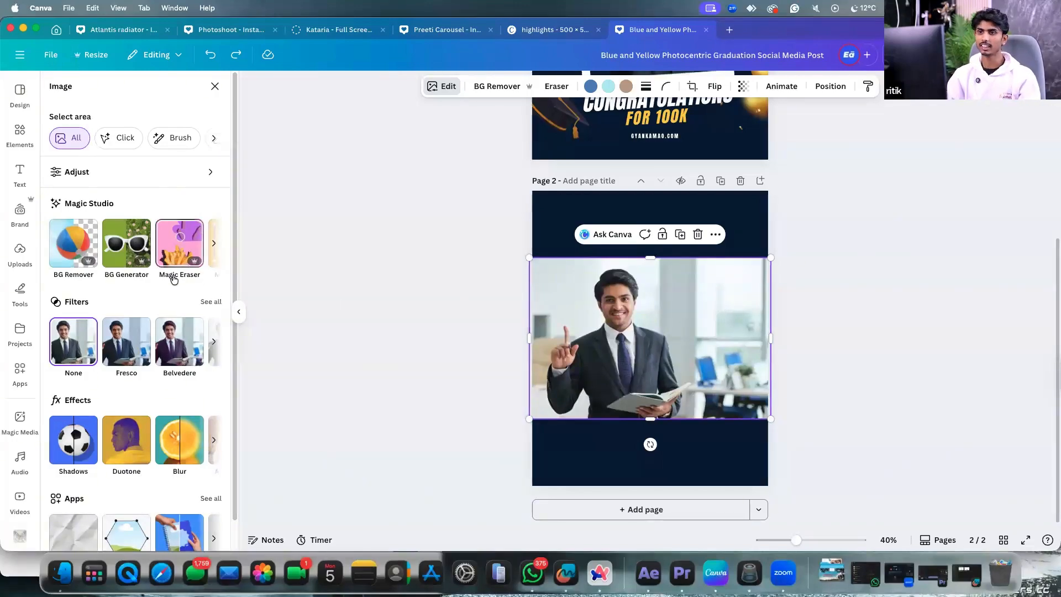
pyautogui.click(171, 254)
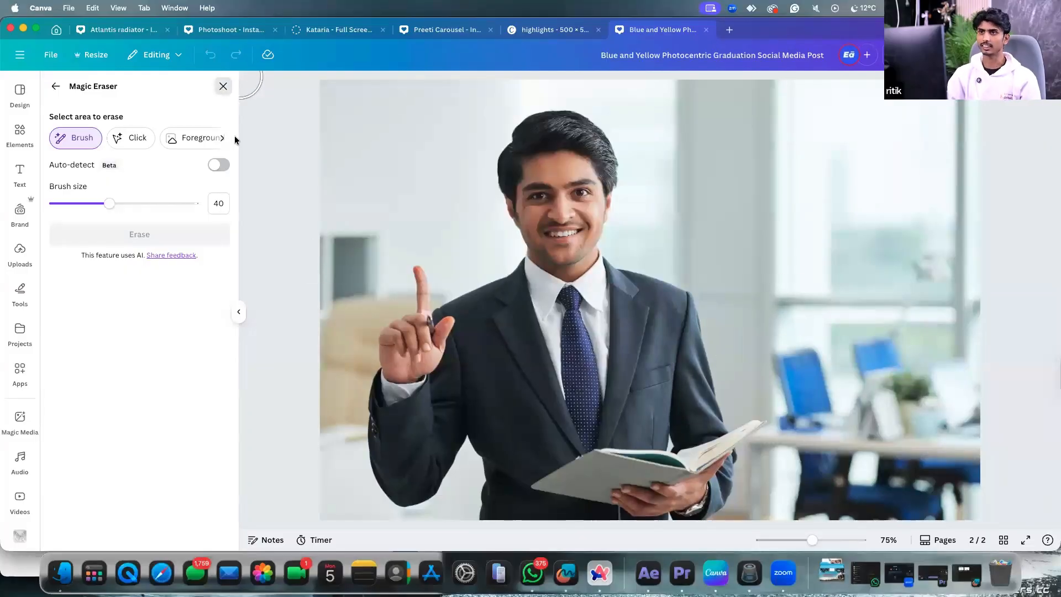
pyautogui.click(223, 87)
# Add page 3 and enlarge and reposition the flower photo on it.
pyautogui.click(666, 510)
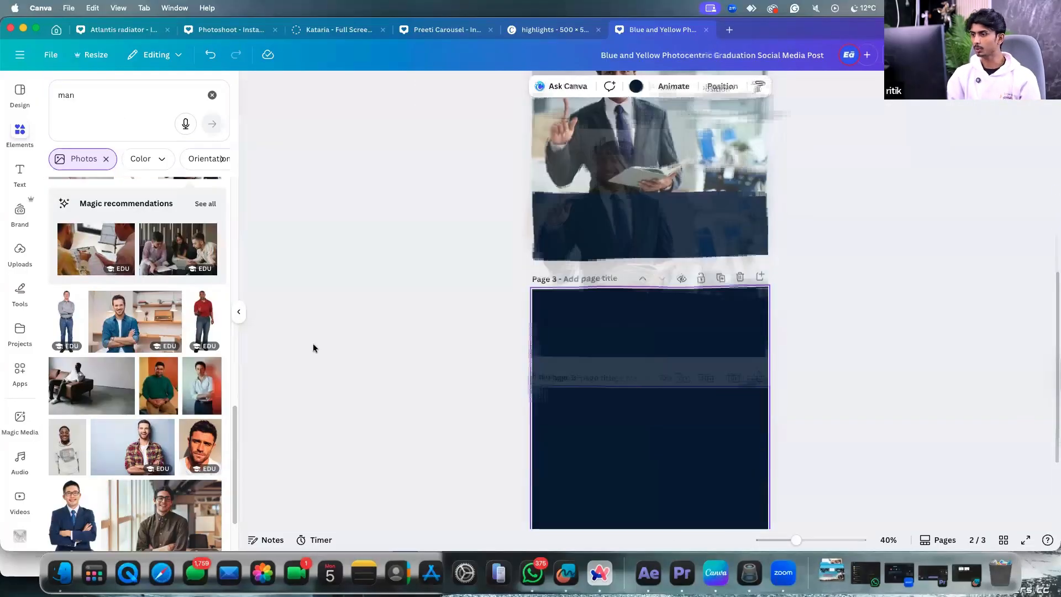
pyautogui.scroll(-5, 160, 387)
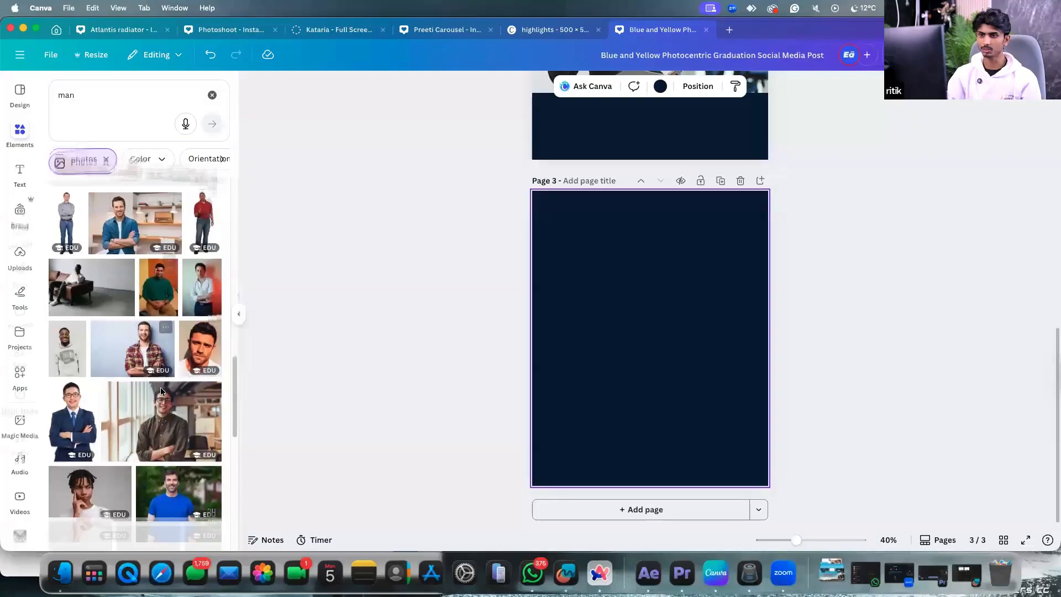
pyautogui.click(78, 96)
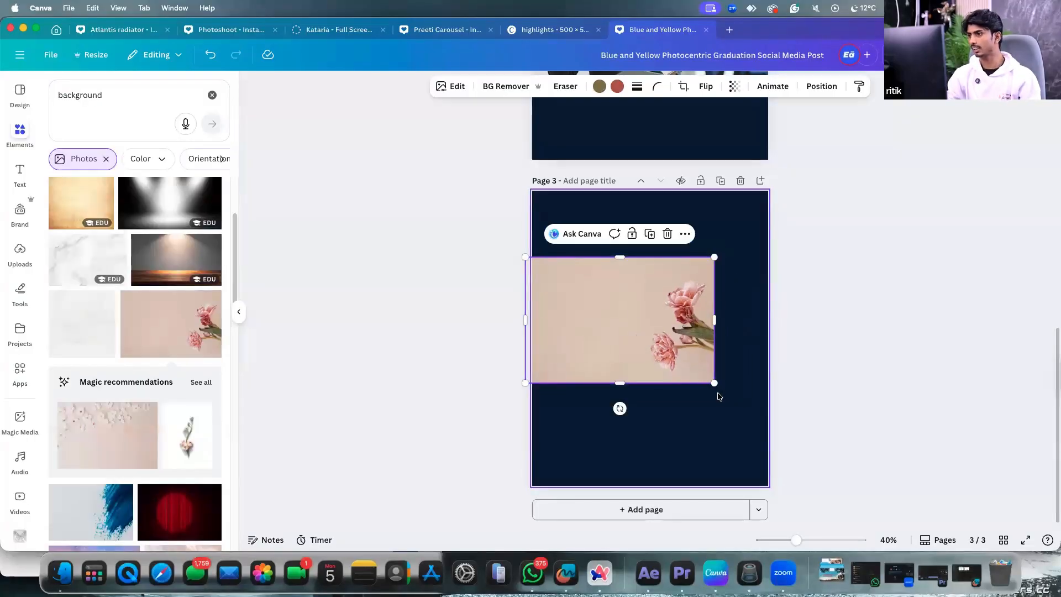
pyautogui.moveTo(719, 391); pyautogui.dragTo(782, 450)
pyautogui.moveTo(743, 387); pyautogui.dragTo(732, 377)
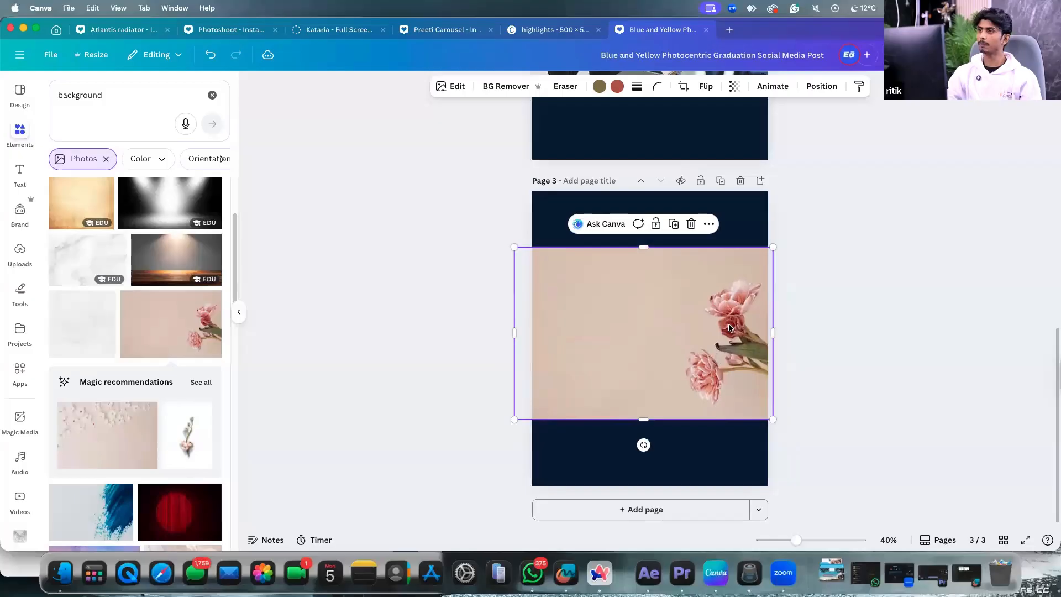
pyautogui.click(733, 244)
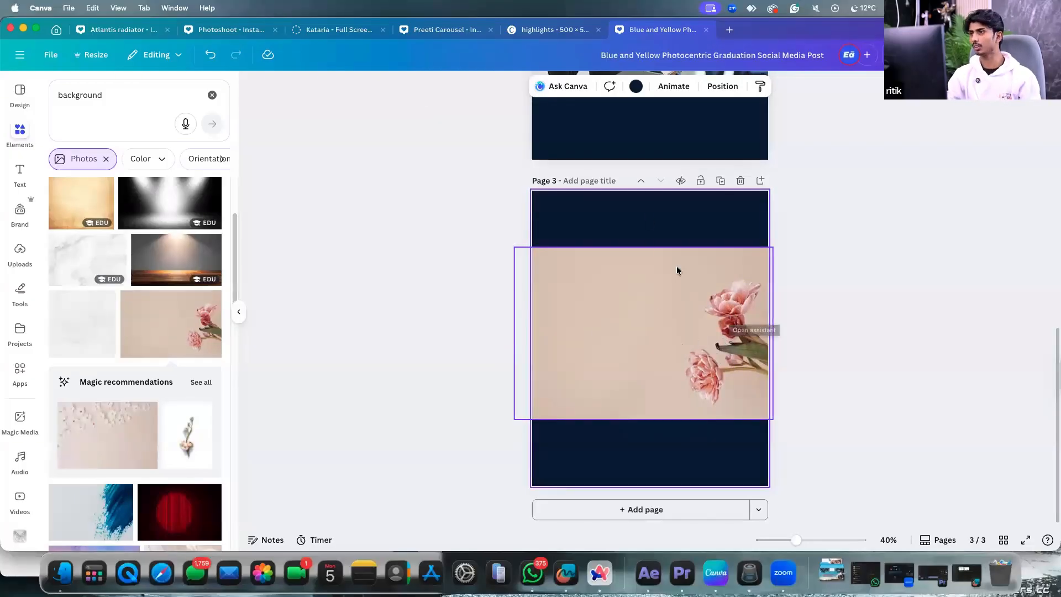
pyautogui.click(665, 360)
# Erase the pink flowers from the photo using Magic Eraser's Click mode.
pyautogui.click(455, 85)
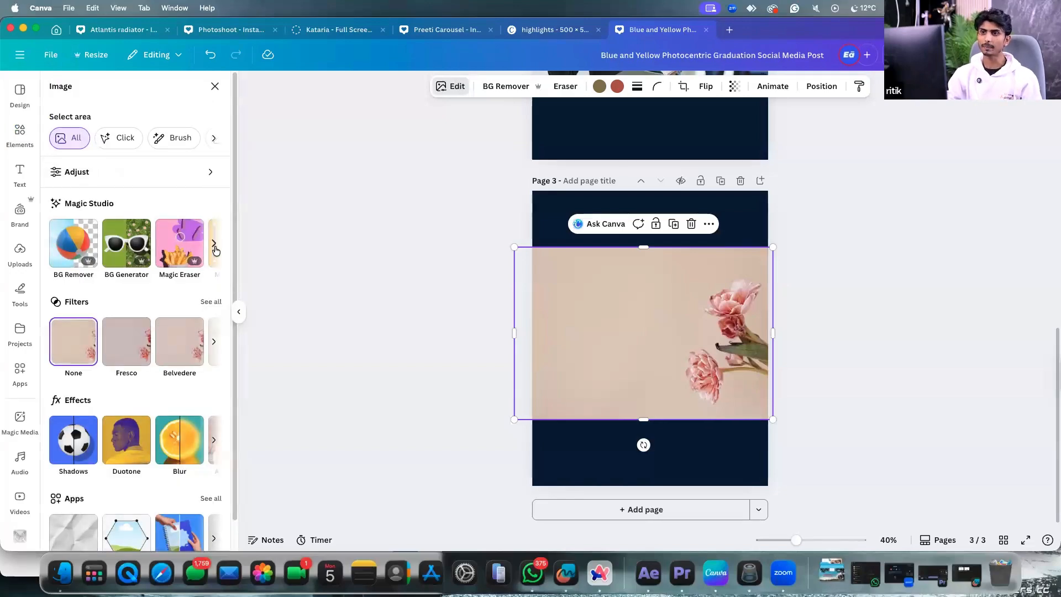
pyautogui.click(176, 245)
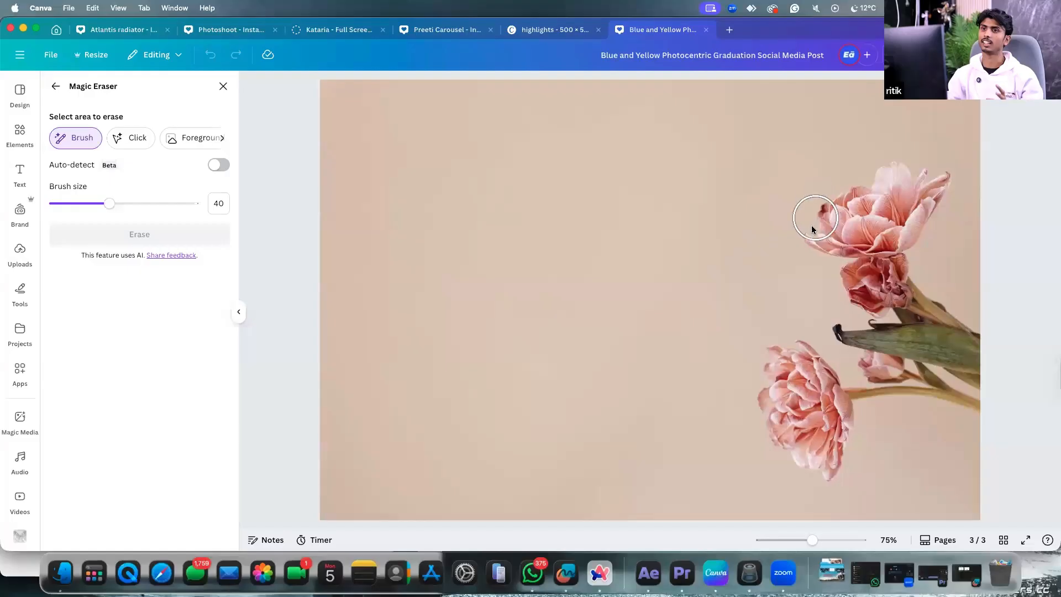
pyautogui.click(127, 138)
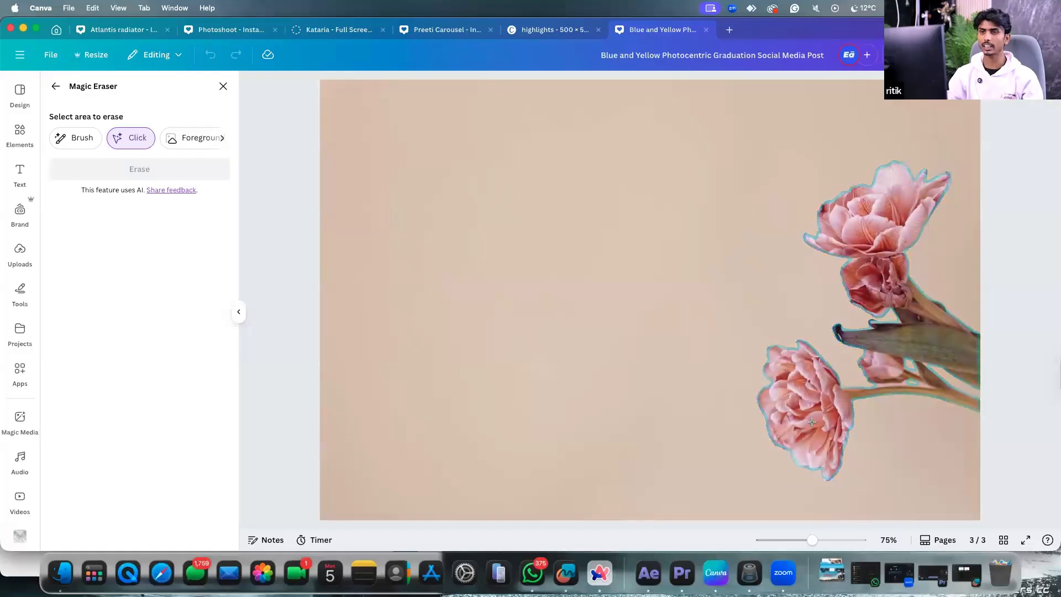
pyautogui.click(889, 282)
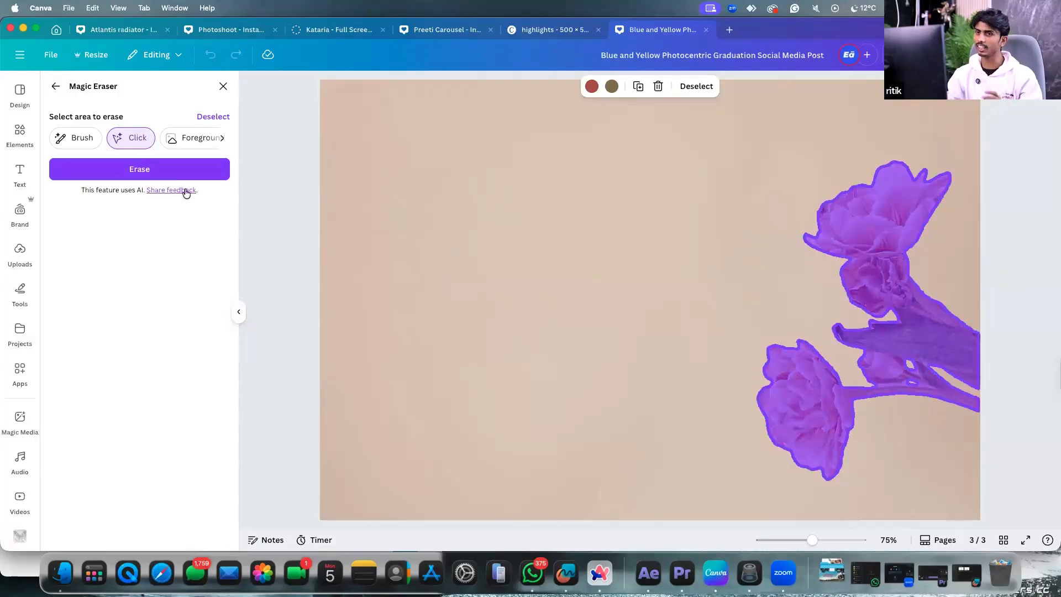
pyautogui.click(135, 170)
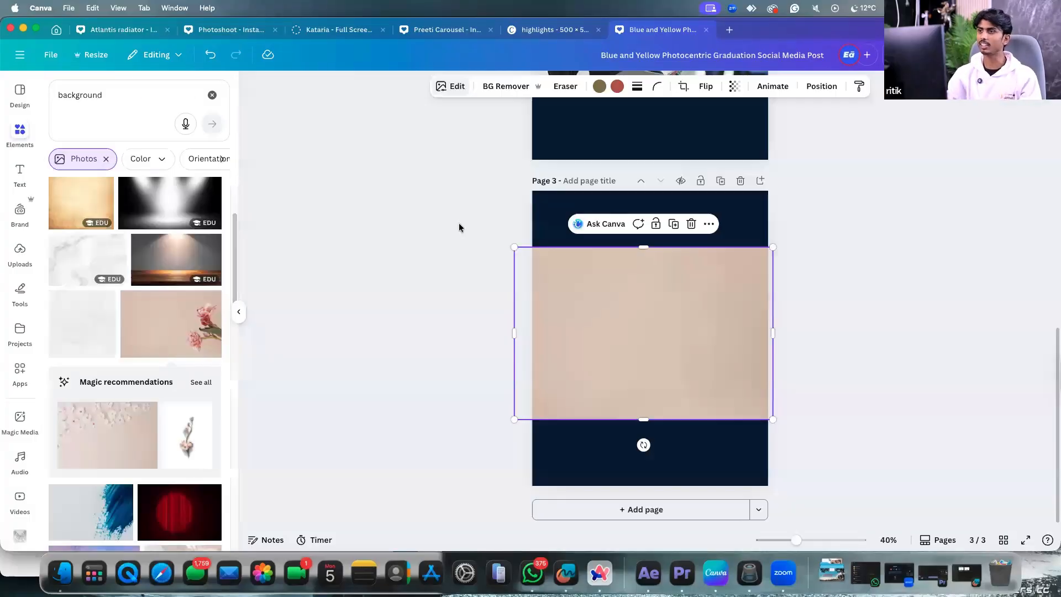
# Check the cleaned beige photo on page 3, then select the businessman photo on page 2.
pyautogui.click(837, 319)
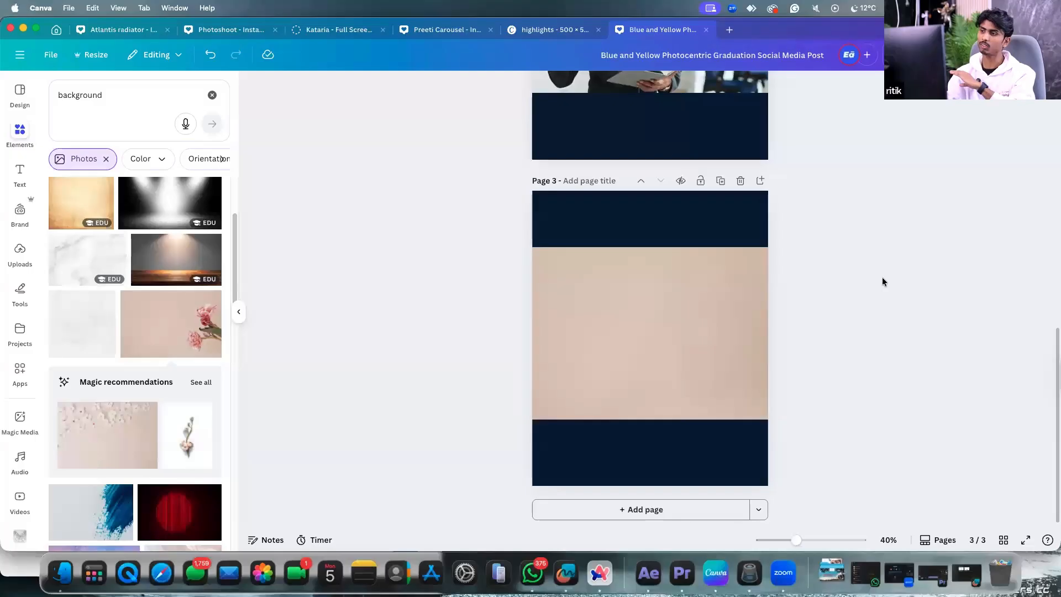
pyautogui.click(642, 309)
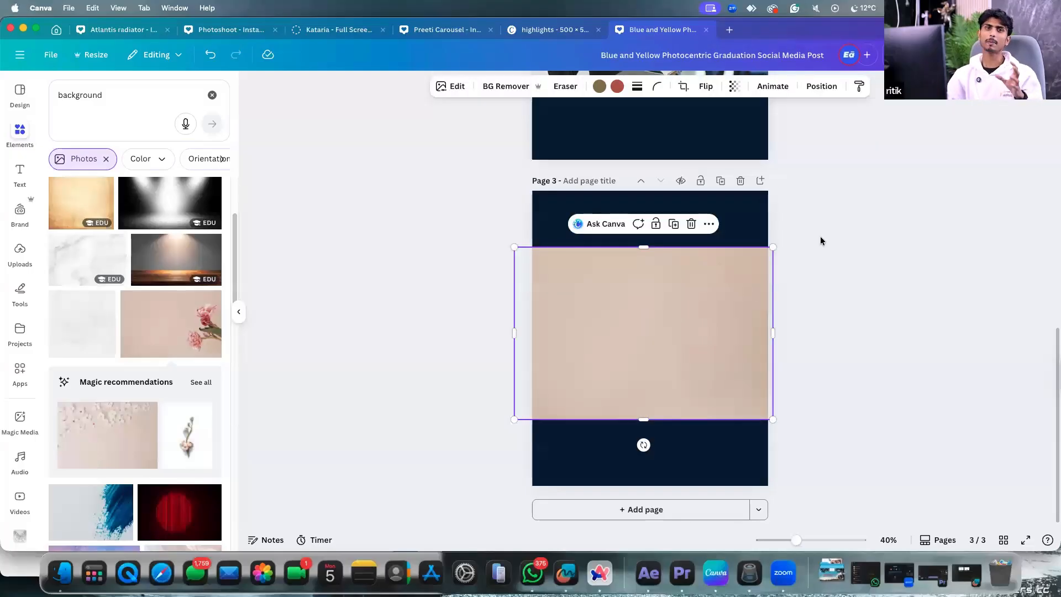
pyautogui.click(794, 262)
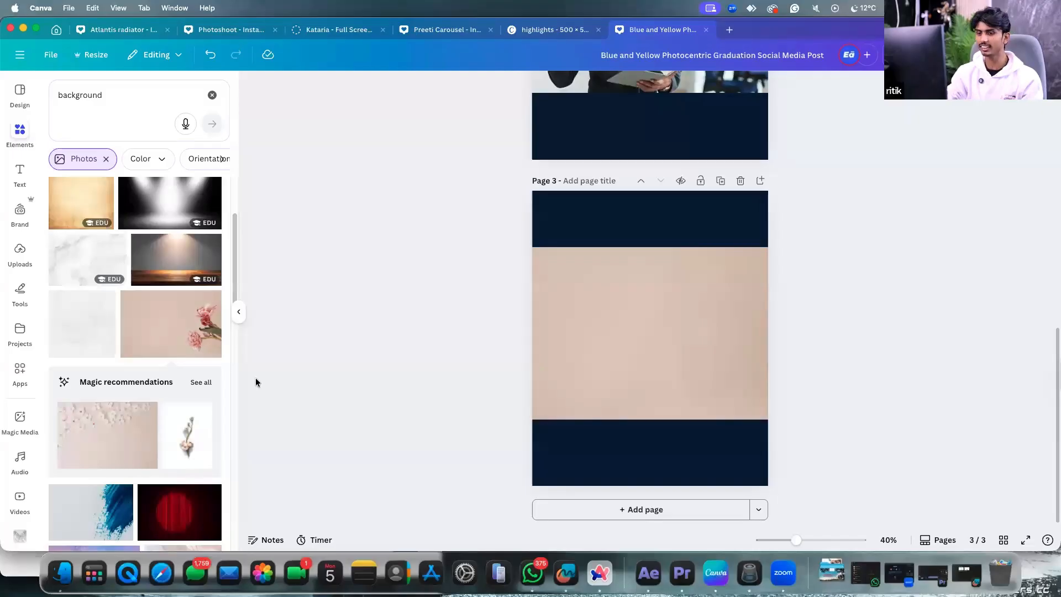
pyautogui.click(675, 304)
pyautogui.scroll(1, 689, 310)
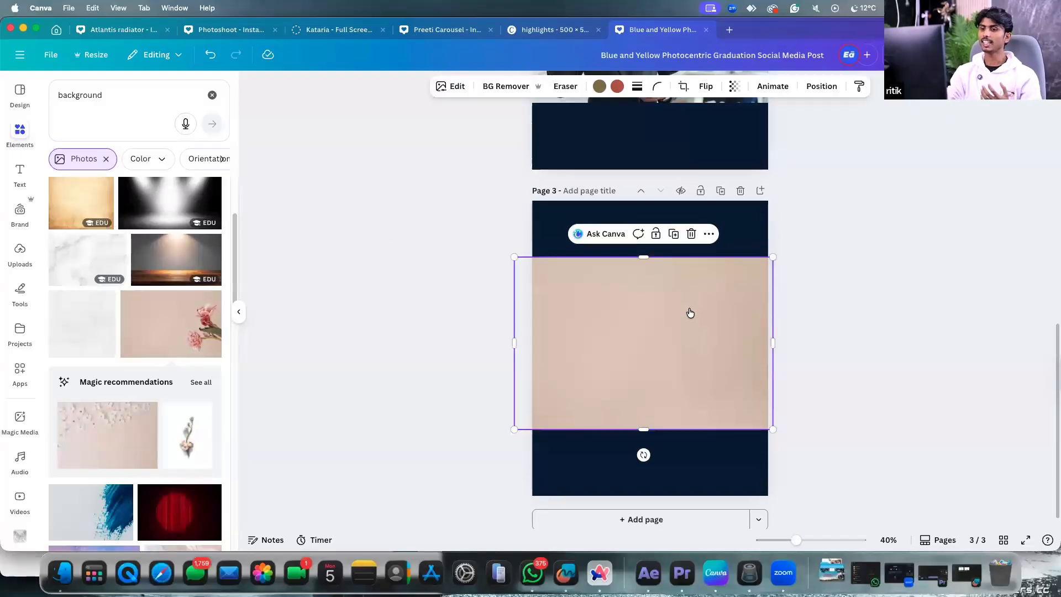
pyautogui.scroll(10, 687, 320)
pyautogui.scroll(-5, 666, 352)
pyautogui.click(666, 332)
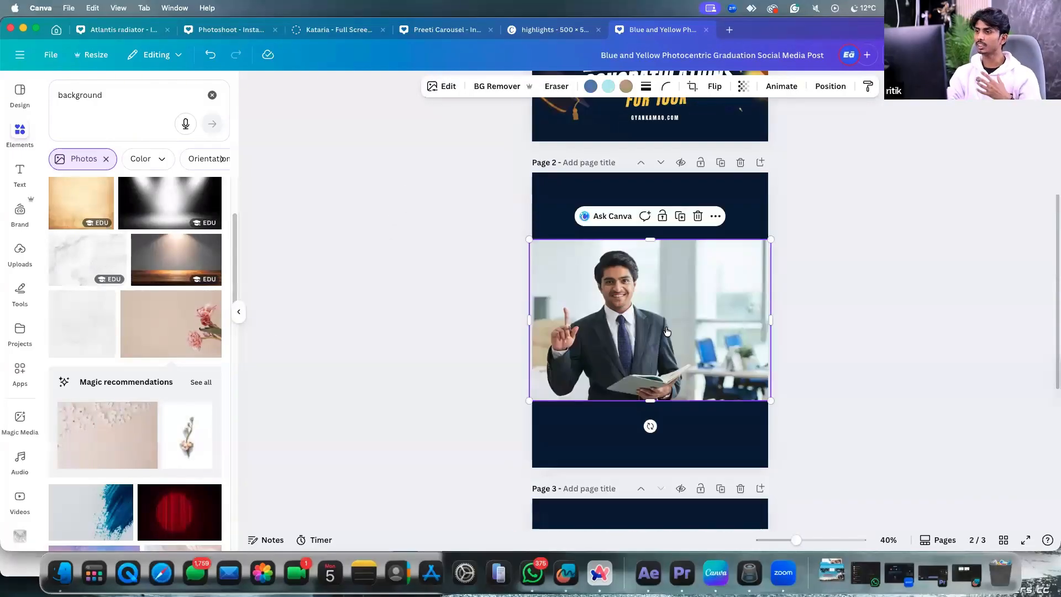
pyautogui.click(440, 86)
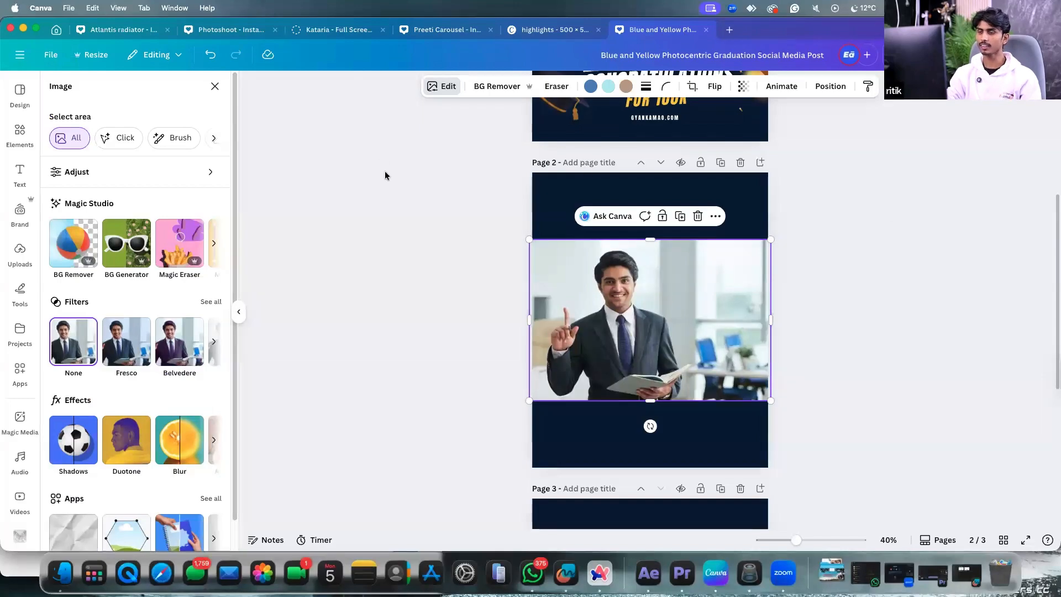
pyautogui.click(213, 243)
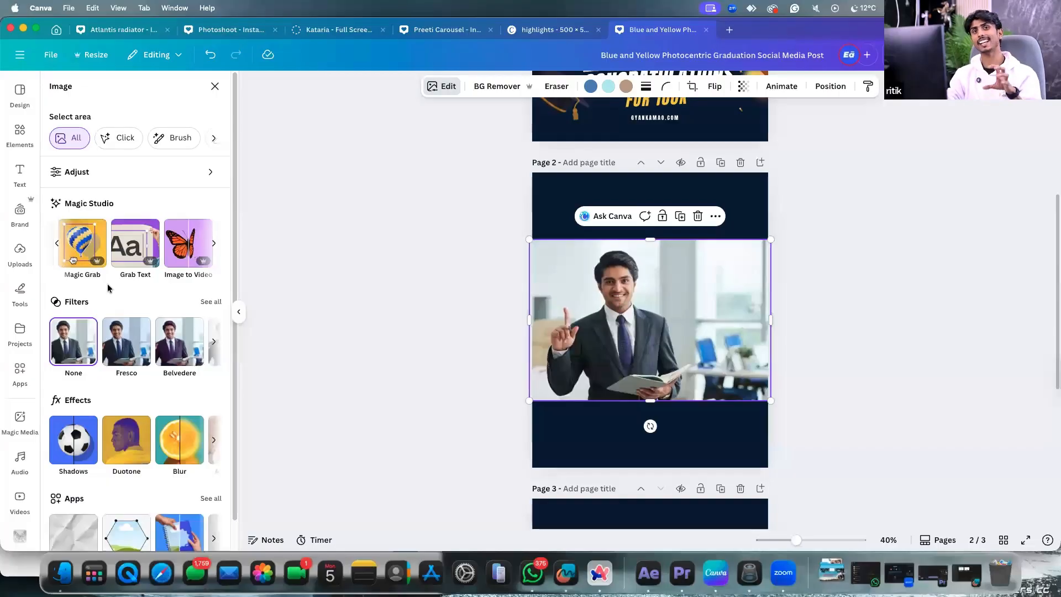
pyautogui.click(536, 194)
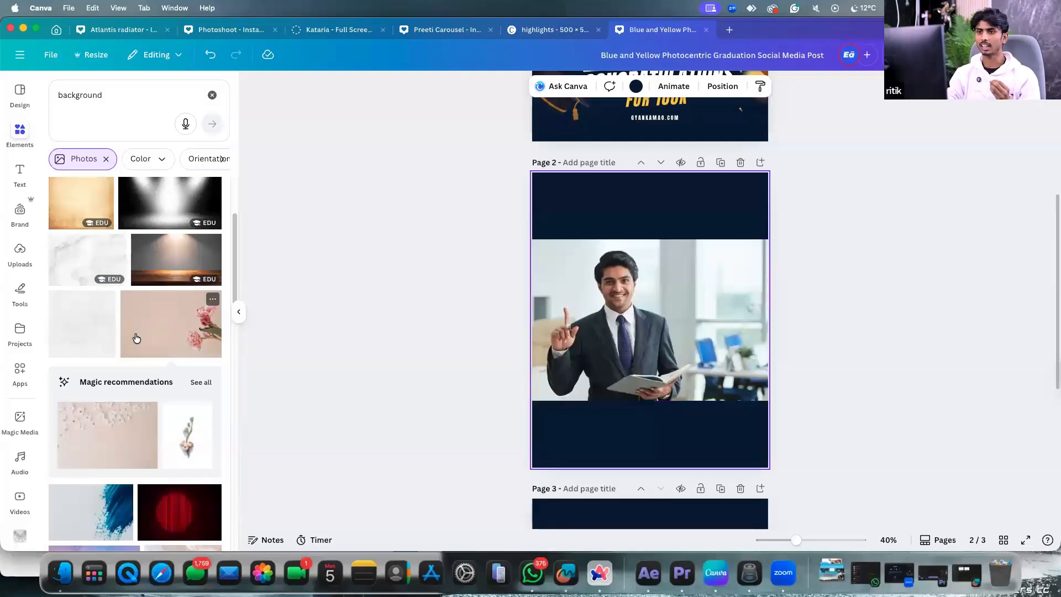
pyautogui.scroll(-3, 137, 339)
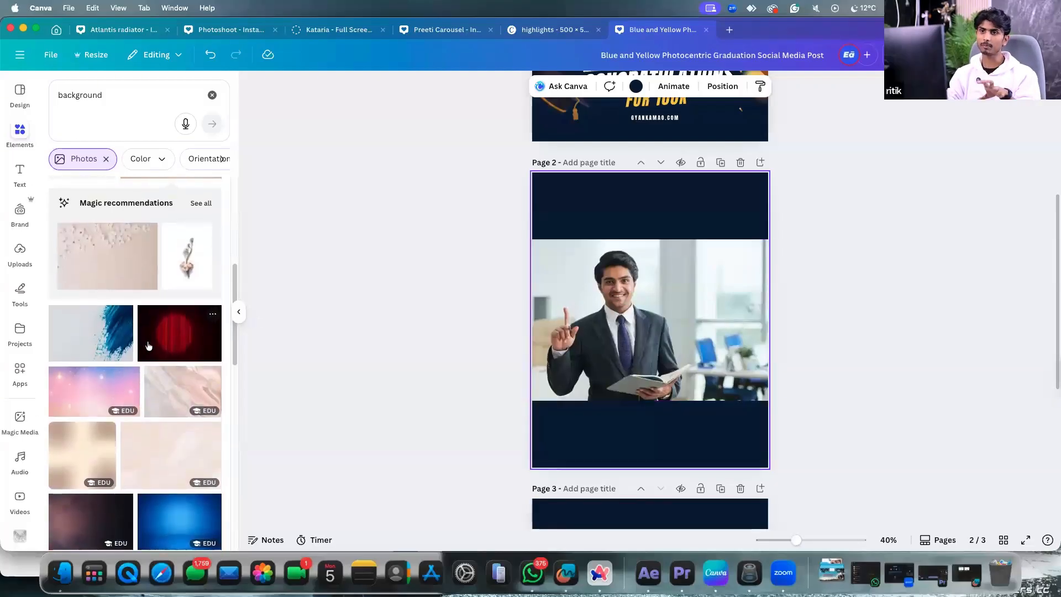
# Add page 4 and place the flower photo, resized to nearly fill the page.
pyautogui.moveTo(171, 455); pyautogui.dragTo(672, 450)
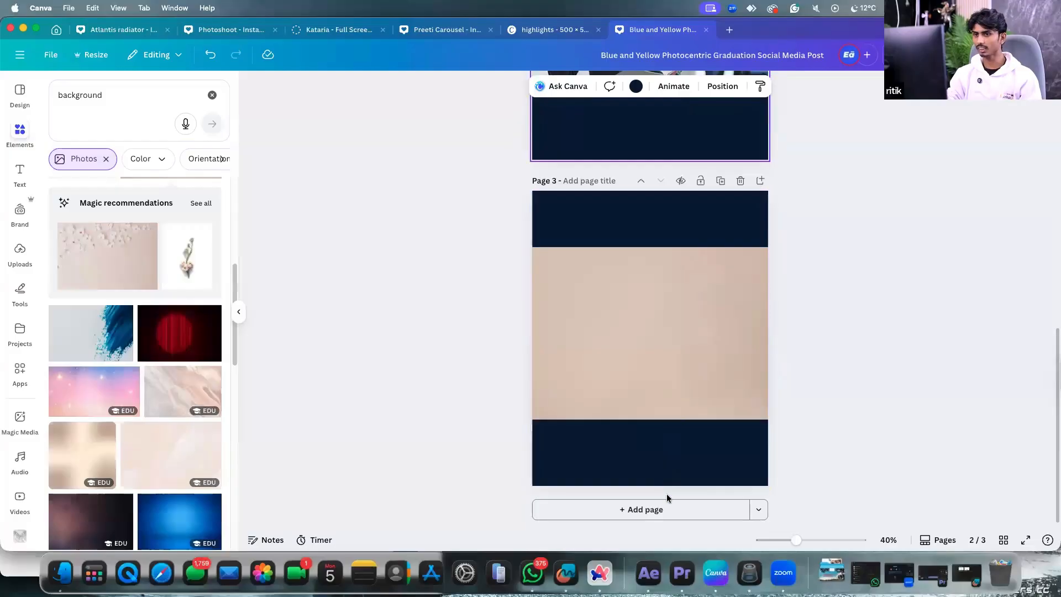
pyautogui.click(666, 508)
pyautogui.click(207, 273)
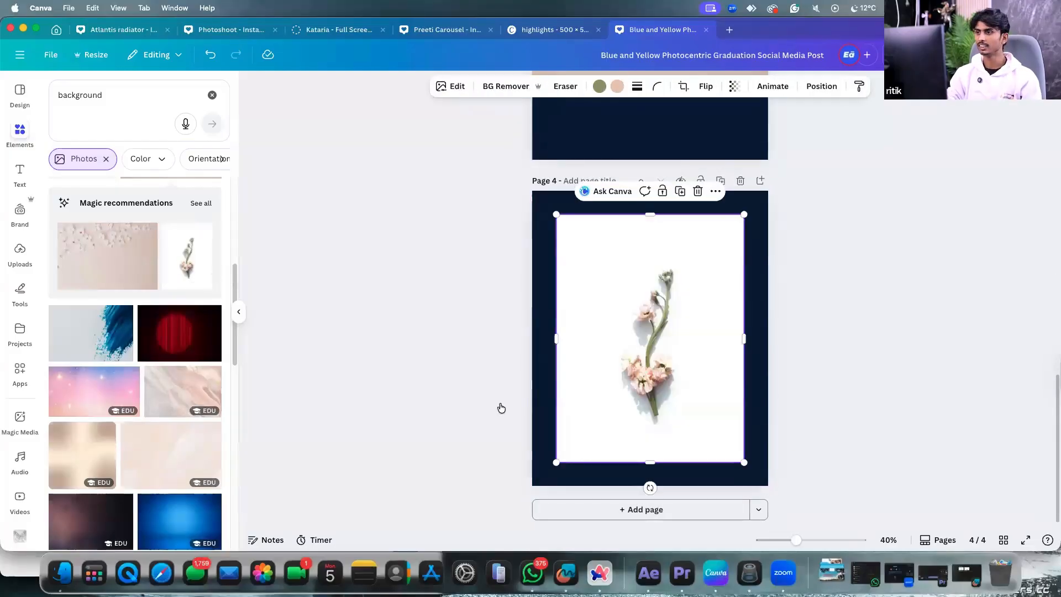
pyautogui.moveTo(689, 393); pyautogui.dragTo(661, 369)
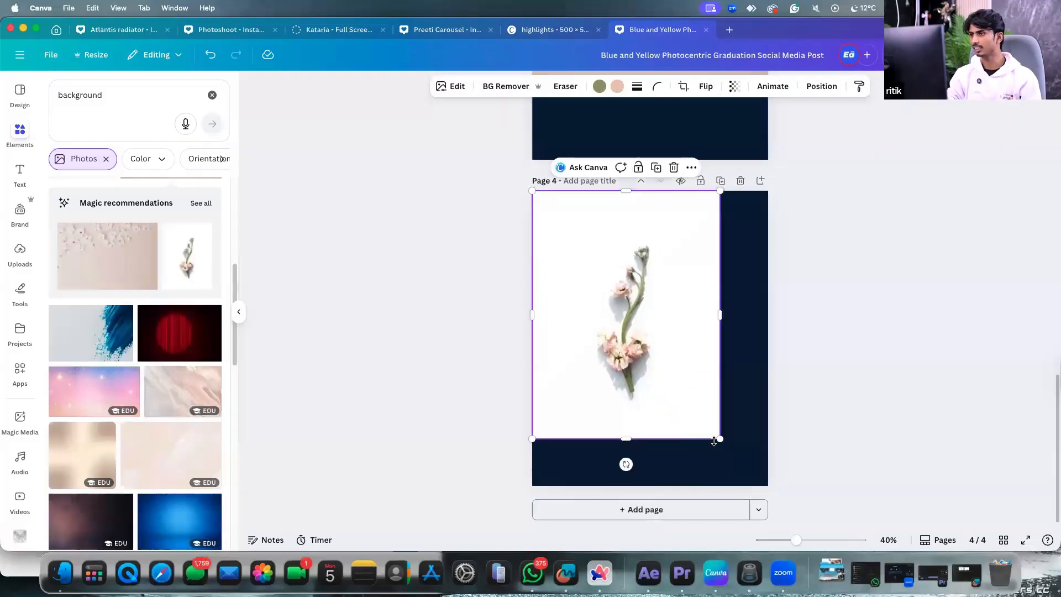
pyautogui.moveTo(714, 441); pyautogui.dragTo(752, 480)
# Clear the previous photo search and start a new search for travel photos.
pyautogui.scroll(-5, 178, 362)
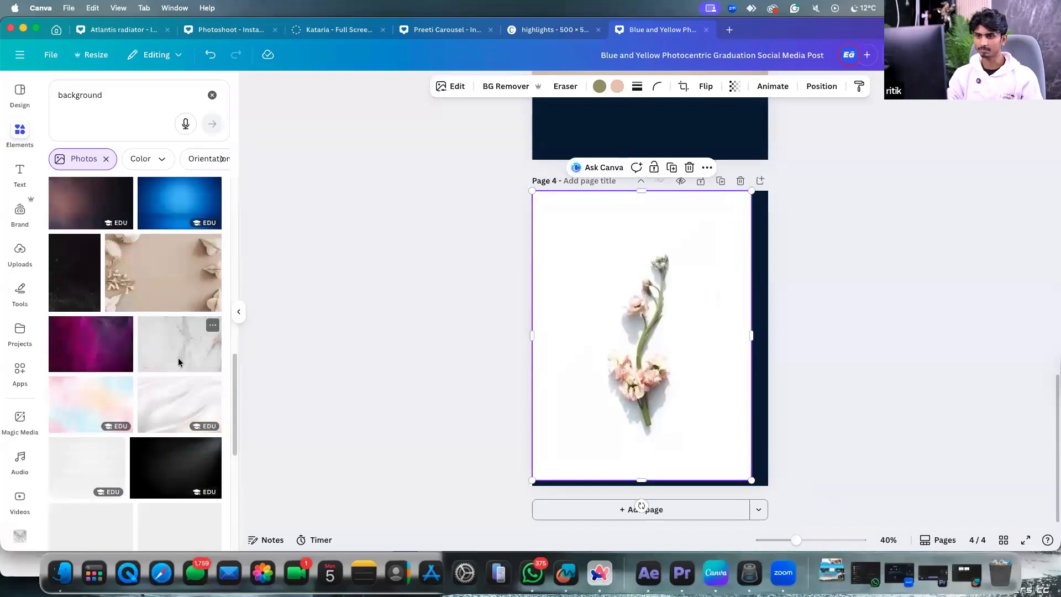
pyautogui.scroll(-10, 177, 360)
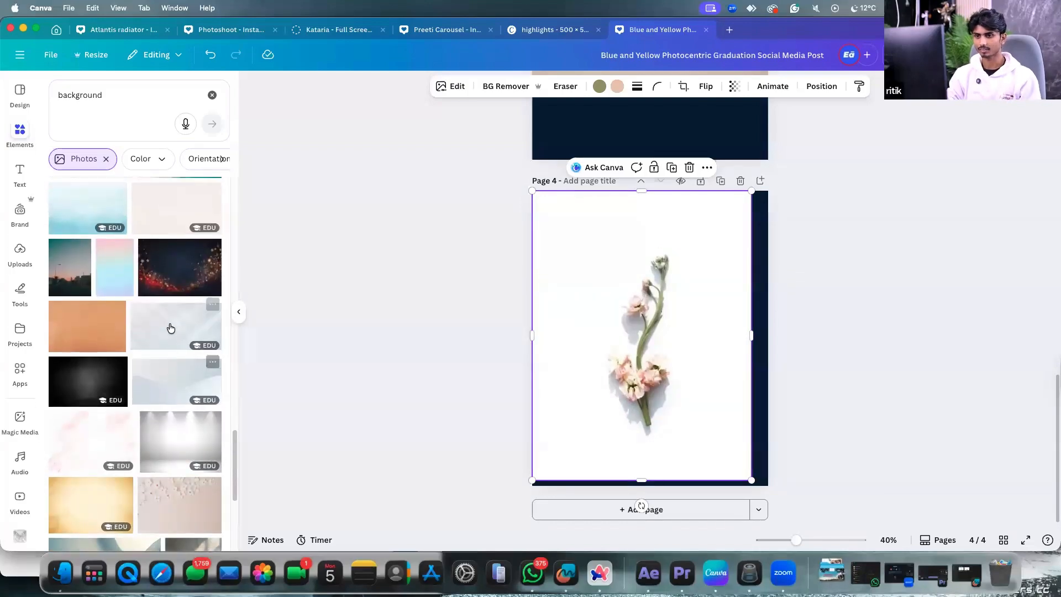
pyautogui.click(212, 95)
pyautogui.click(170, 95)
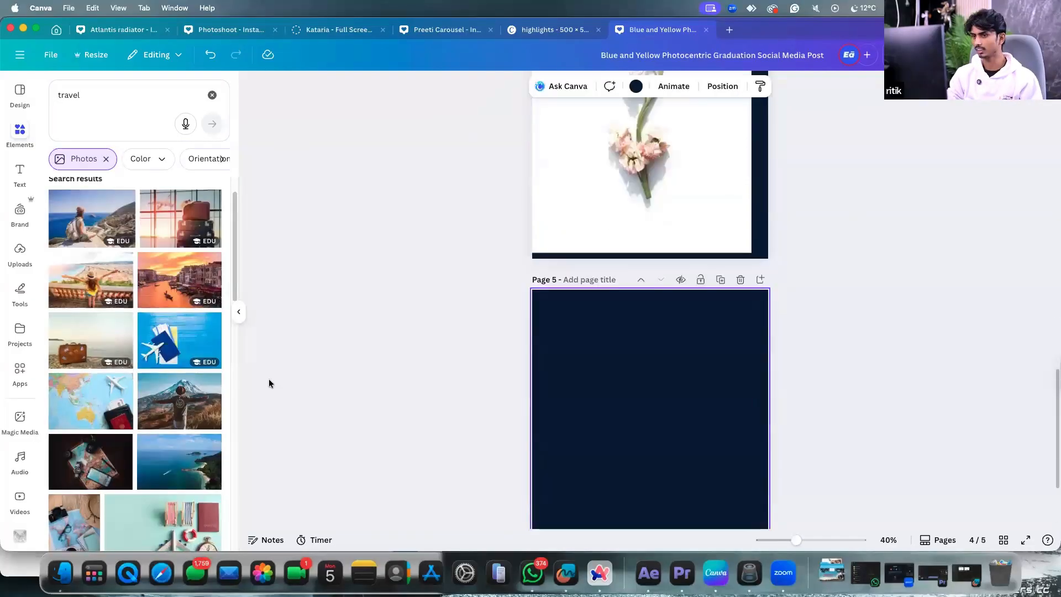
# Place the blue airplane photo on page 5 and stretch it across the page width.
pyautogui.click(179, 340)
pyautogui.moveTo(720, 374); pyautogui.dragTo(761, 436)
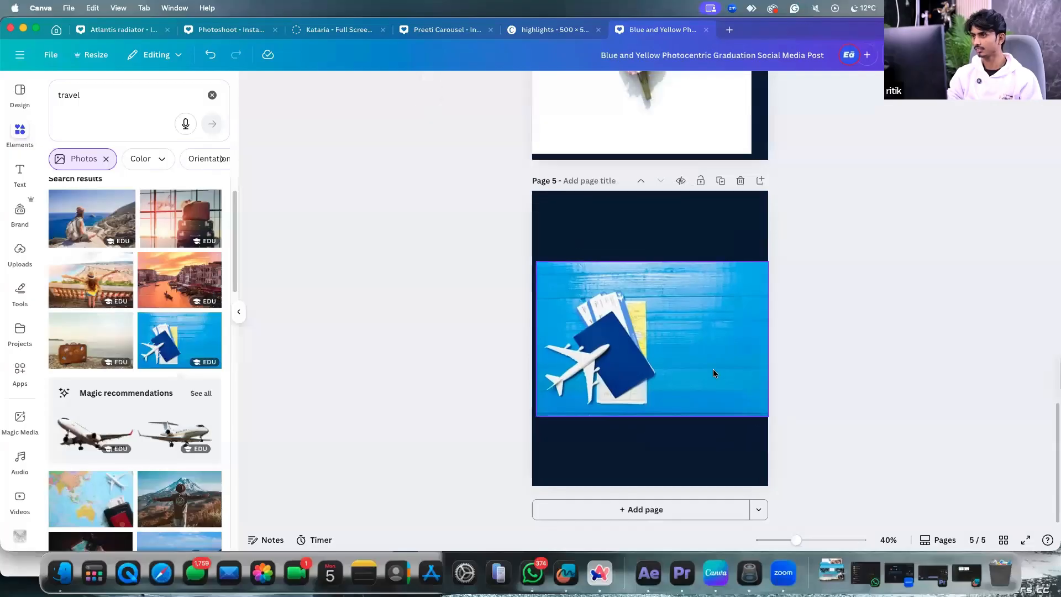
pyautogui.moveTo(713, 369); pyautogui.dragTo(704, 360)
pyautogui.moveTo(771, 418); pyautogui.dragTo(742, 390)
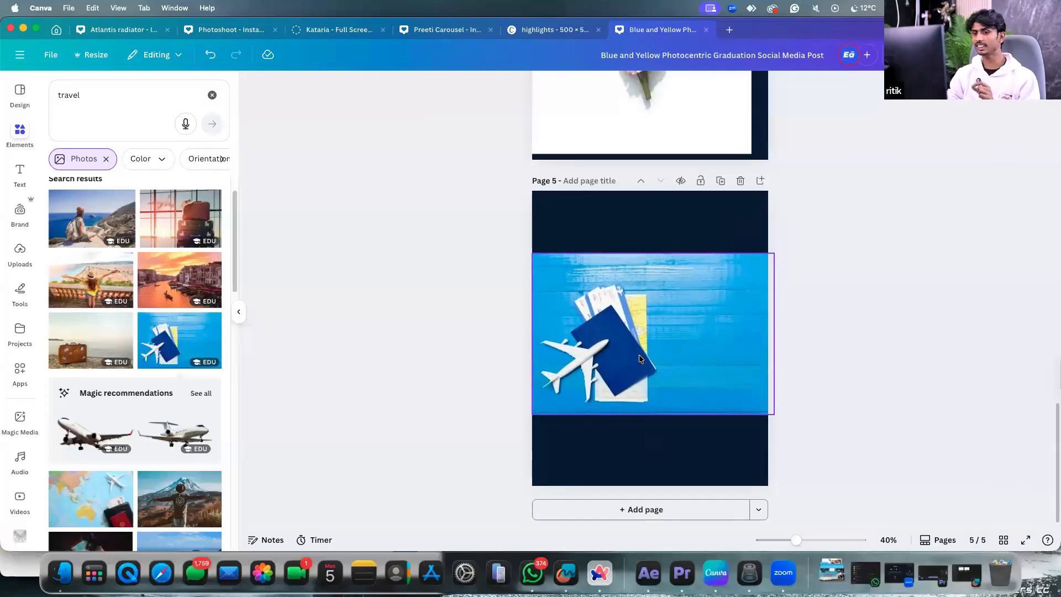
# Add page 6 with the world map photo, widened to full width and centred vertically.
pyautogui.click(638, 510)
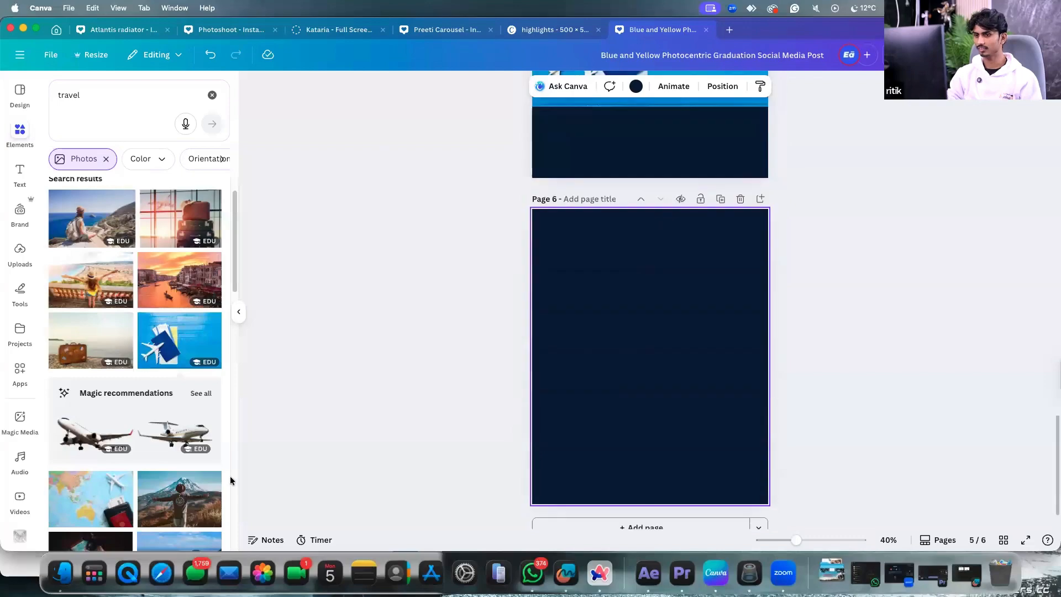
pyautogui.click(91, 499)
pyautogui.moveTo(644, 344); pyautogui.dragTo(616, 327)
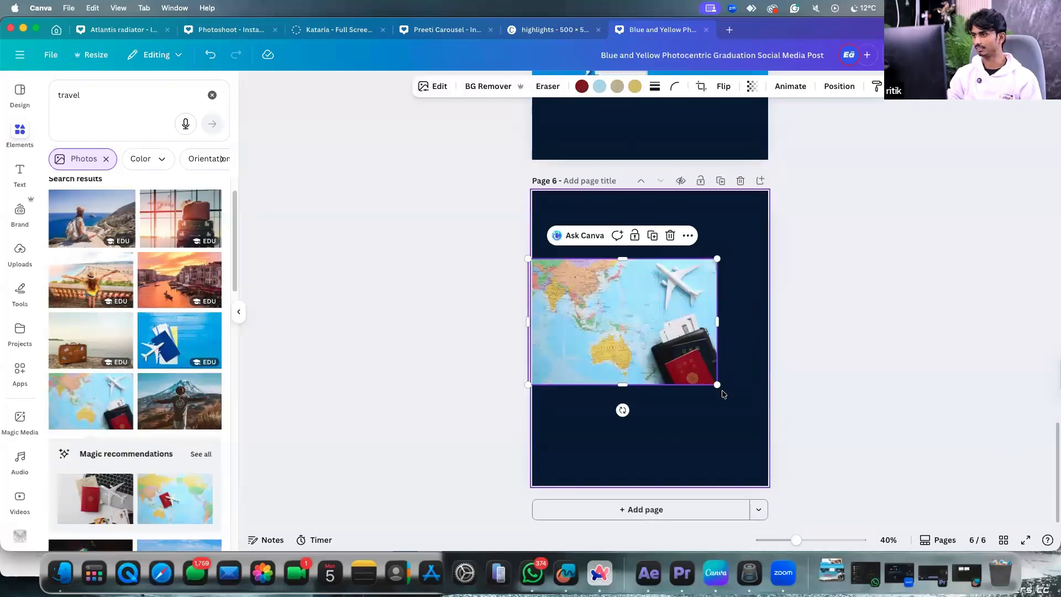
pyautogui.moveTo(717, 384); pyautogui.dragTo(757, 412)
pyautogui.scroll(1, 694, 330)
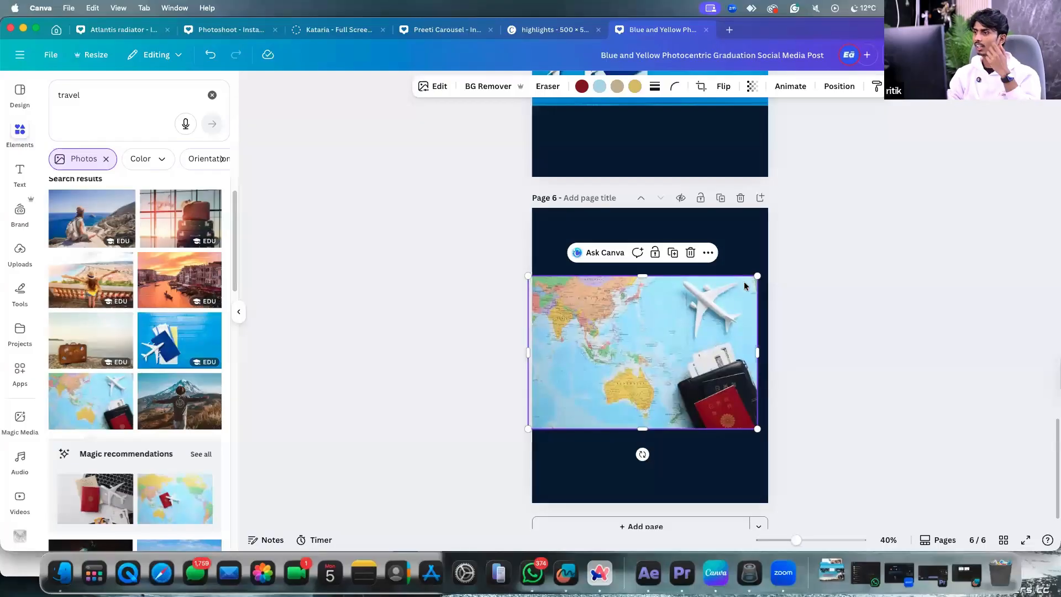
pyautogui.moveTo(761, 273); pyautogui.dragTo(771, 268)
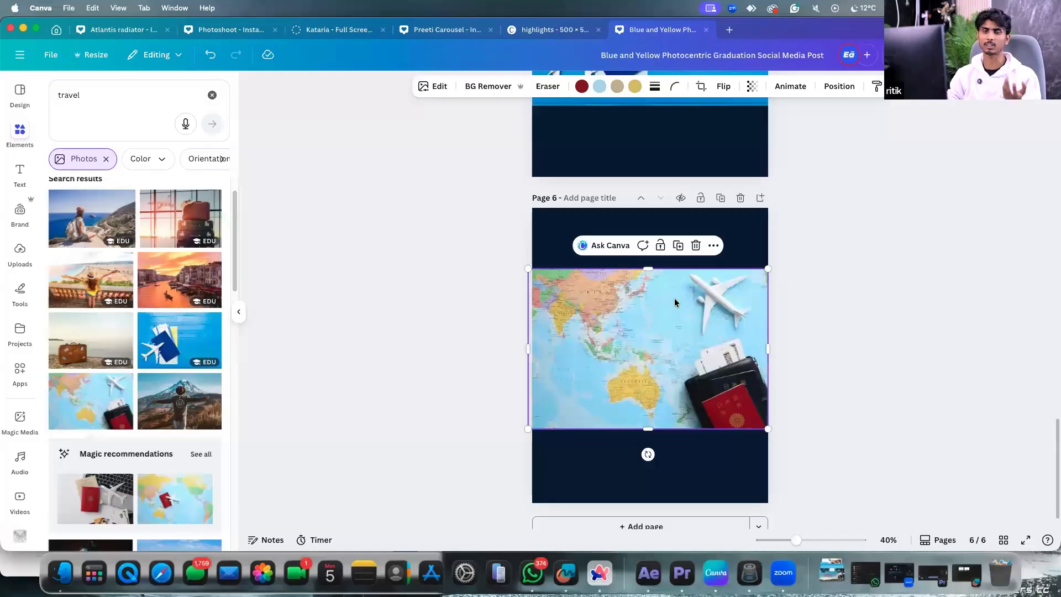
pyautogui.click(705, 320)
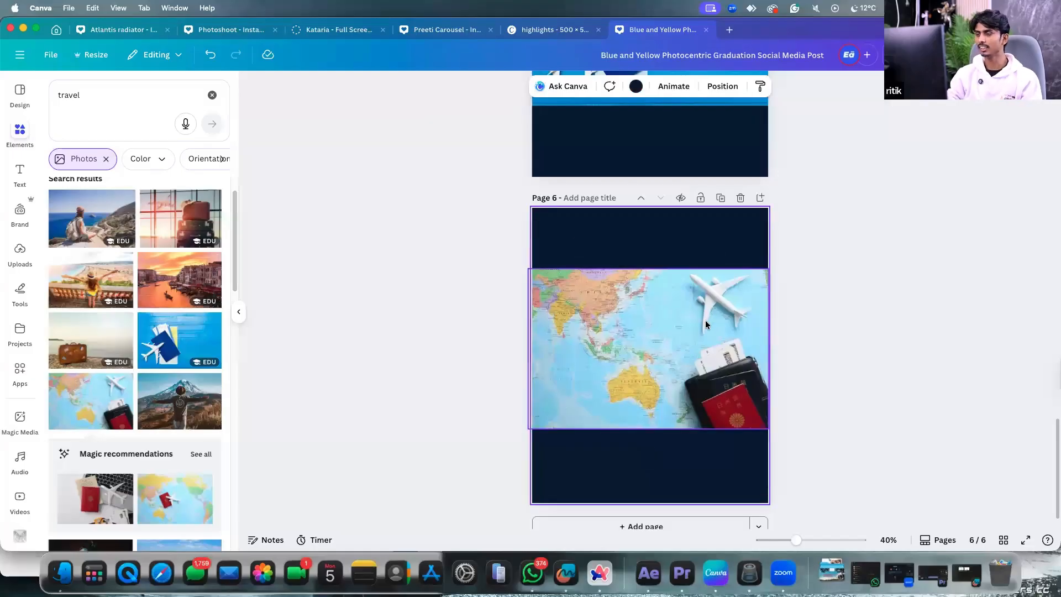
pyautogui.moveTo(689, 333); pyautogui.dragTo(683, 337)
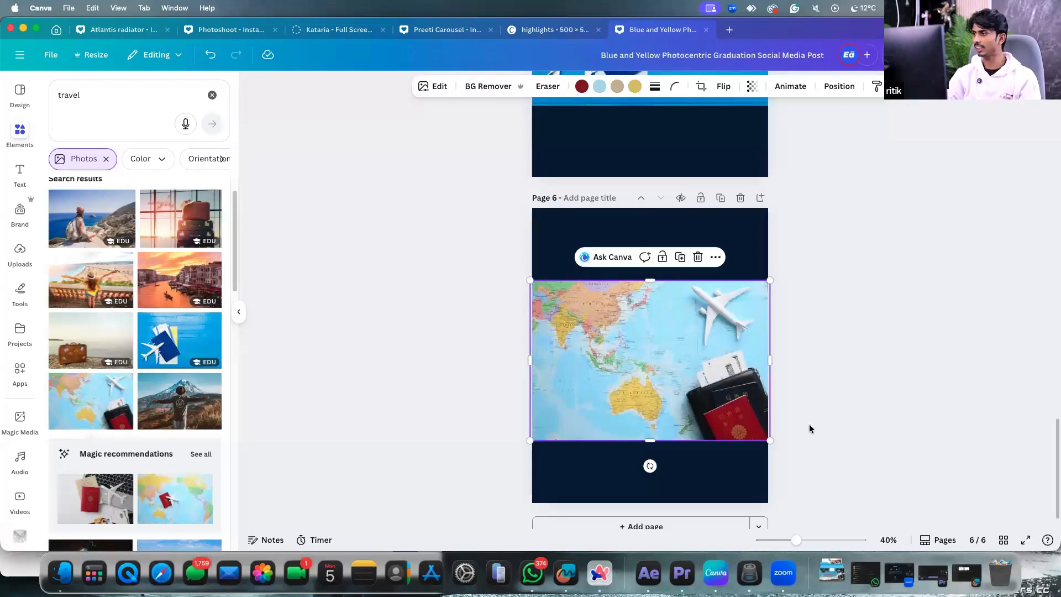
pyautogui.scroll(5, 713, 359)
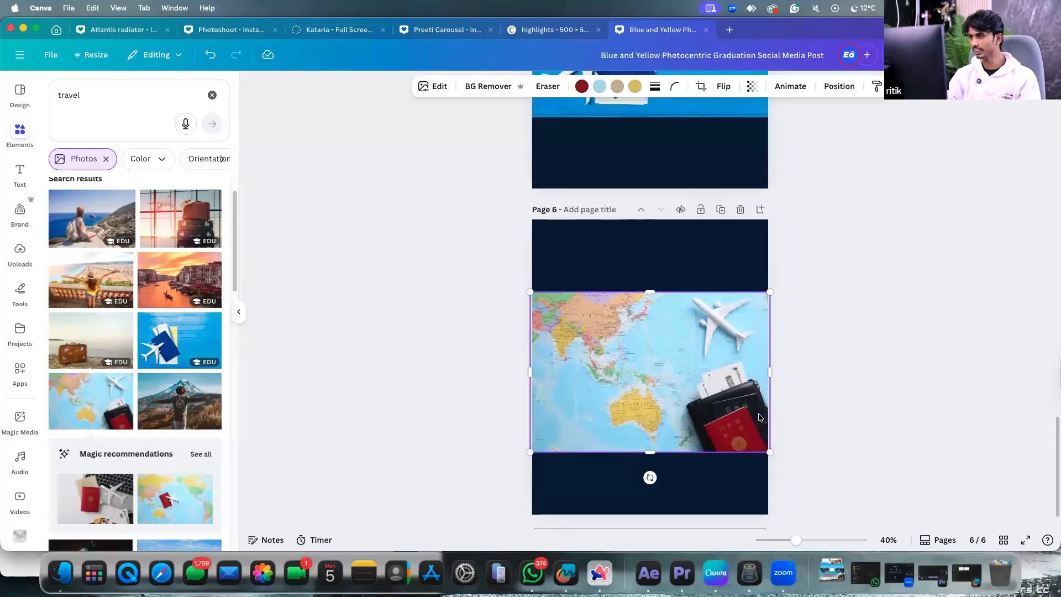
pyautogui.scroll(-1, 648, 237)
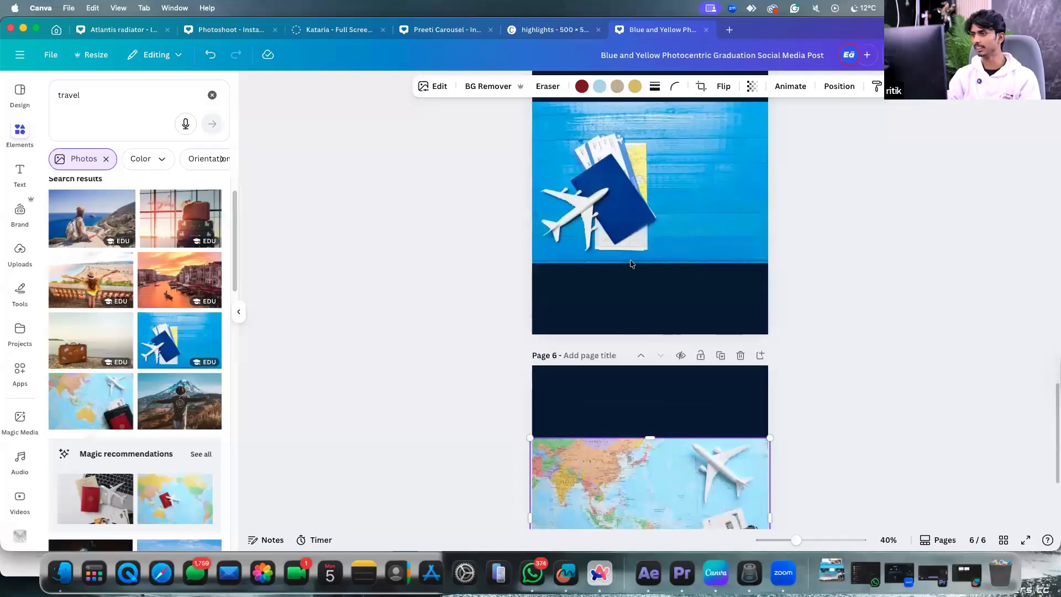
pyautogui.scroll(1, 650, 235)
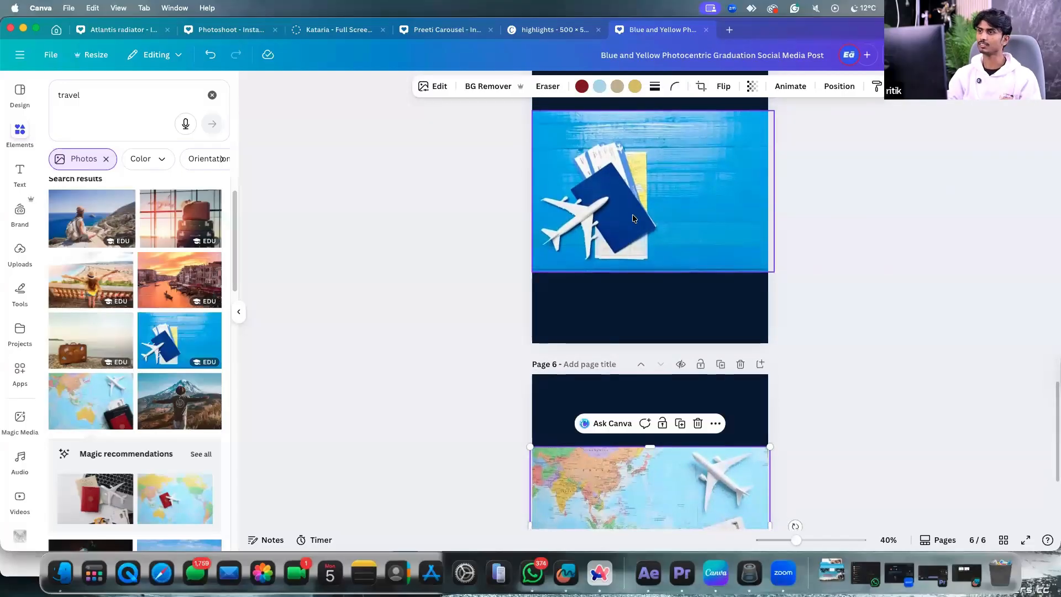
pyautogui.scroll(-3, 665, 303)
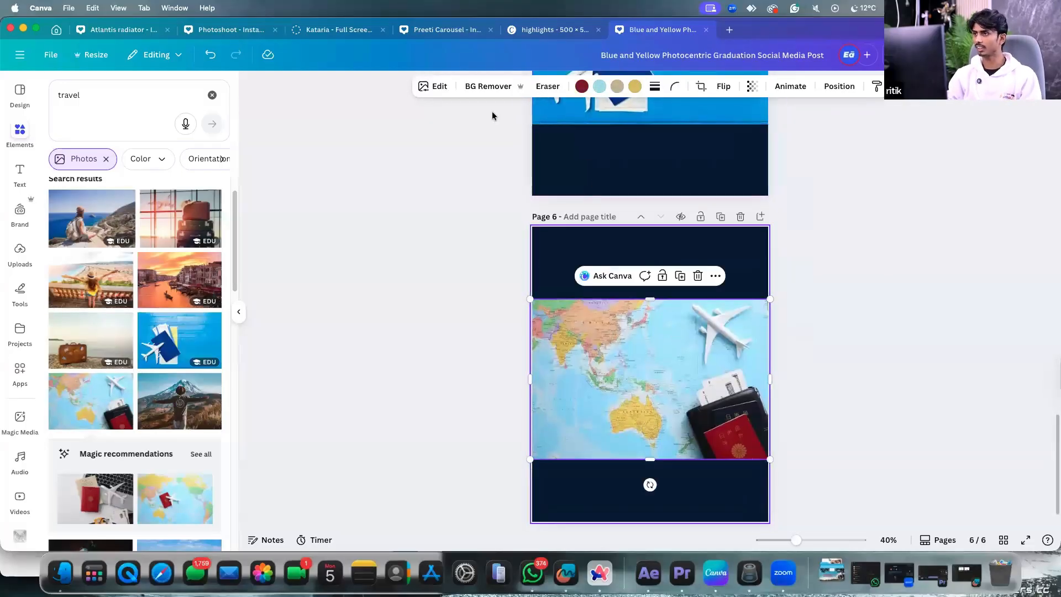
pyautogui.click(425, 86)
# Use Magic Grab on the map photo to extract the toy airplane as its own element.
pyautogui.click(214, 244)
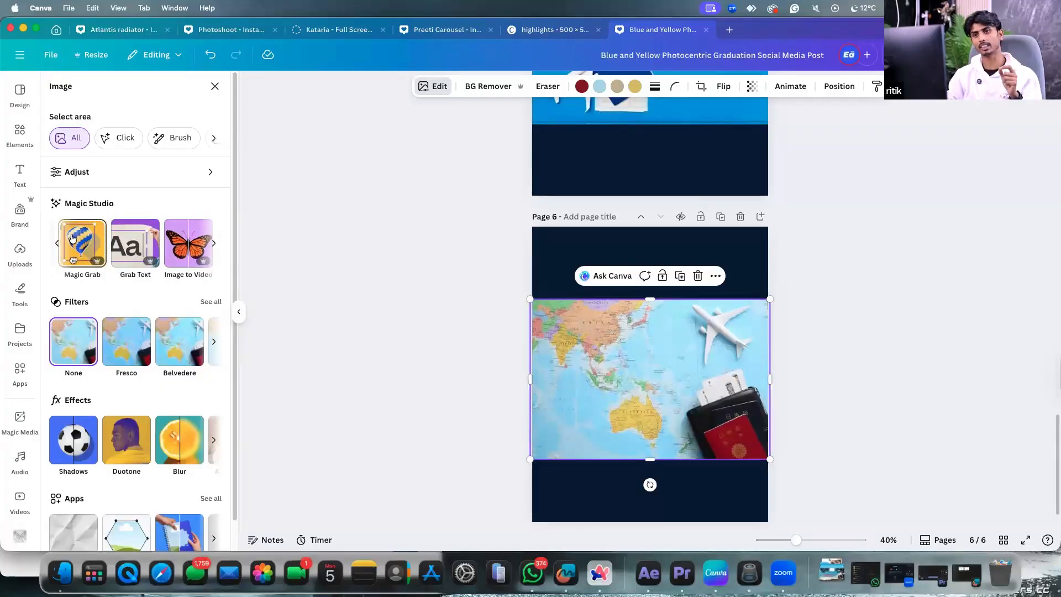
pyautogui.click(83, 243)
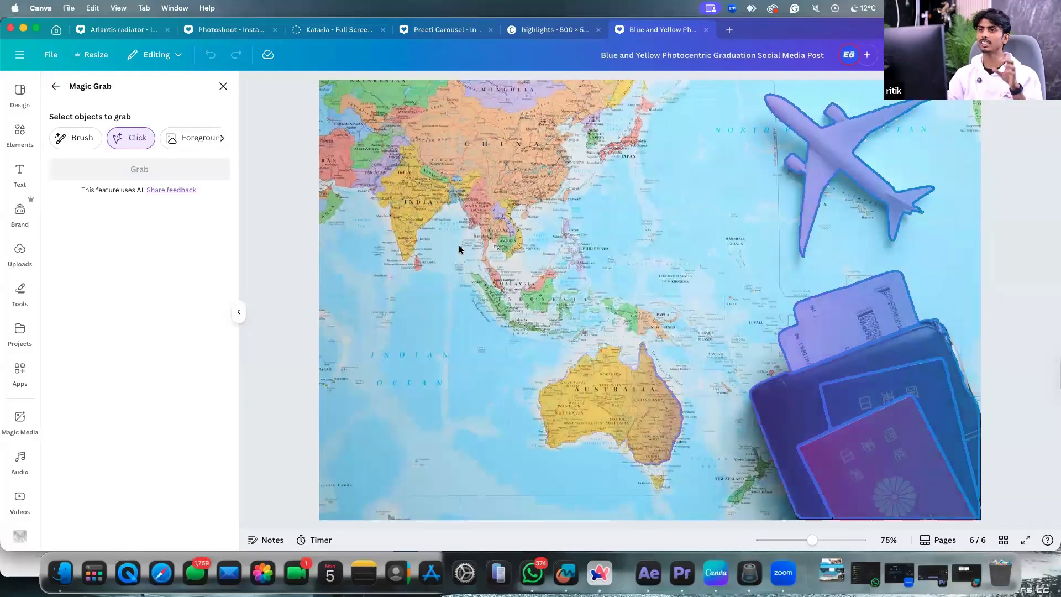
pyautogui.click(824, 151)
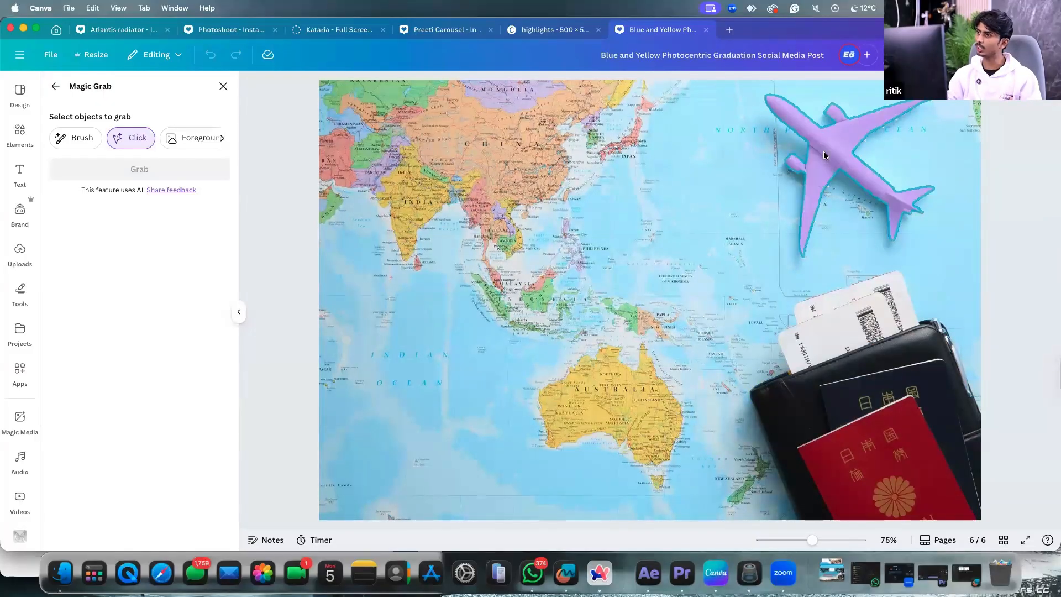
pyautogui.click(899, 460)
pyautogui.click(842, 349)
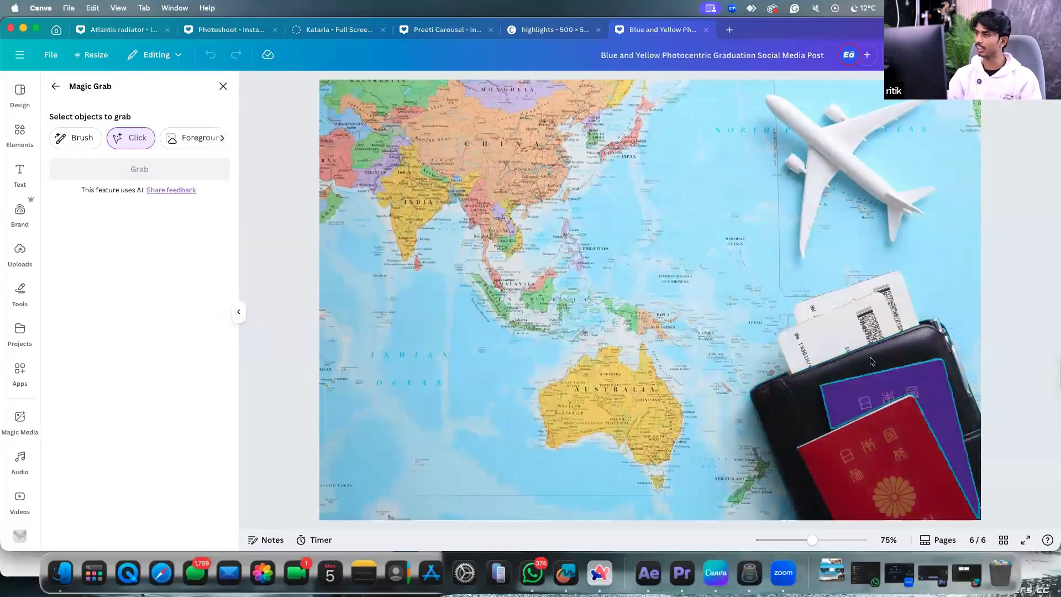
pyautogui.click(829, 155)
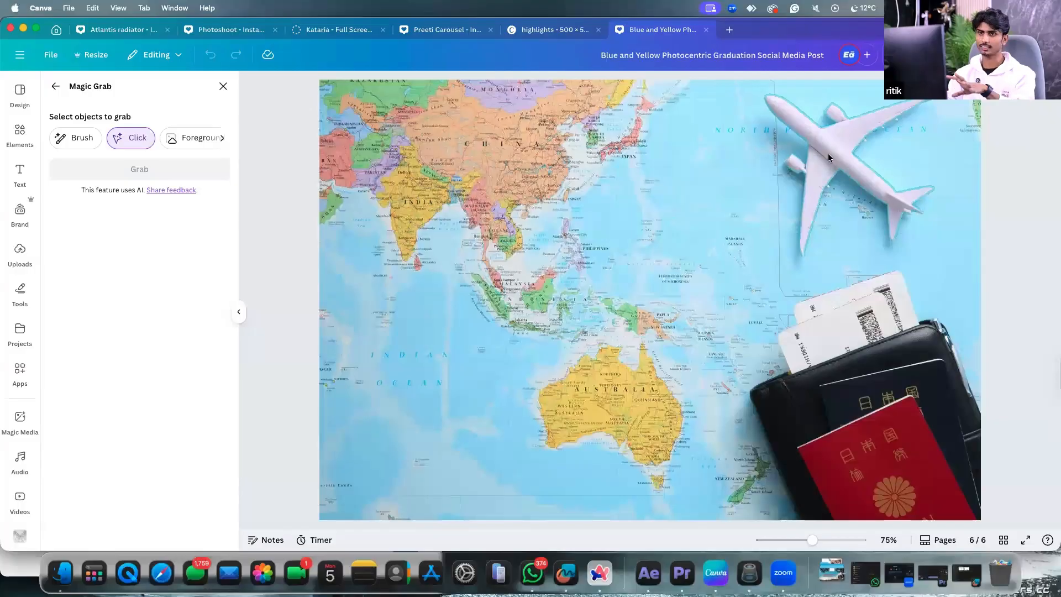
pyautogui.click(830, 155)
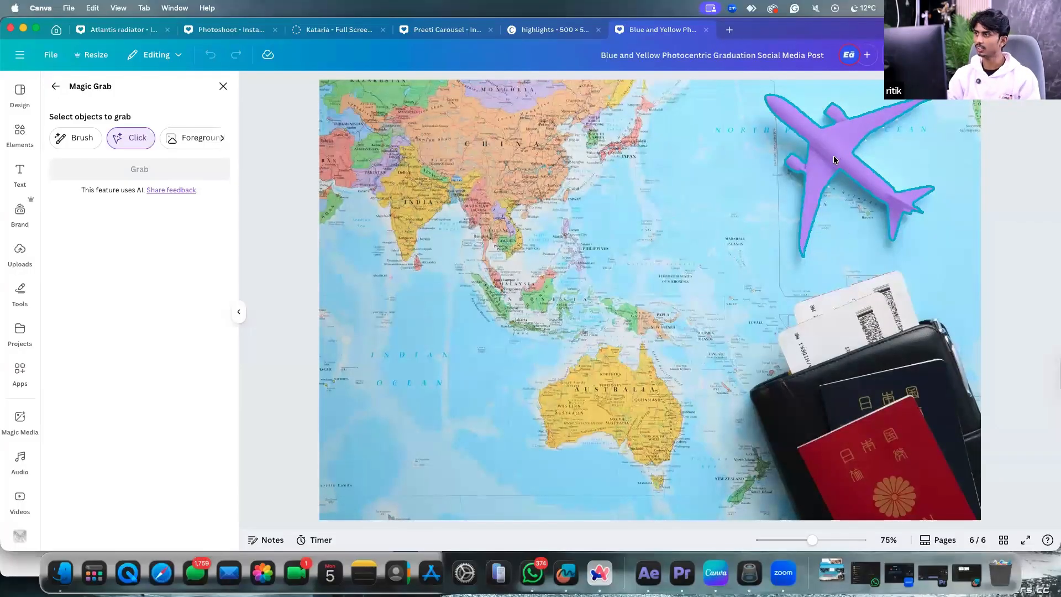
pyautogui.click(833, 155)
pyautogui.click(107, 166)
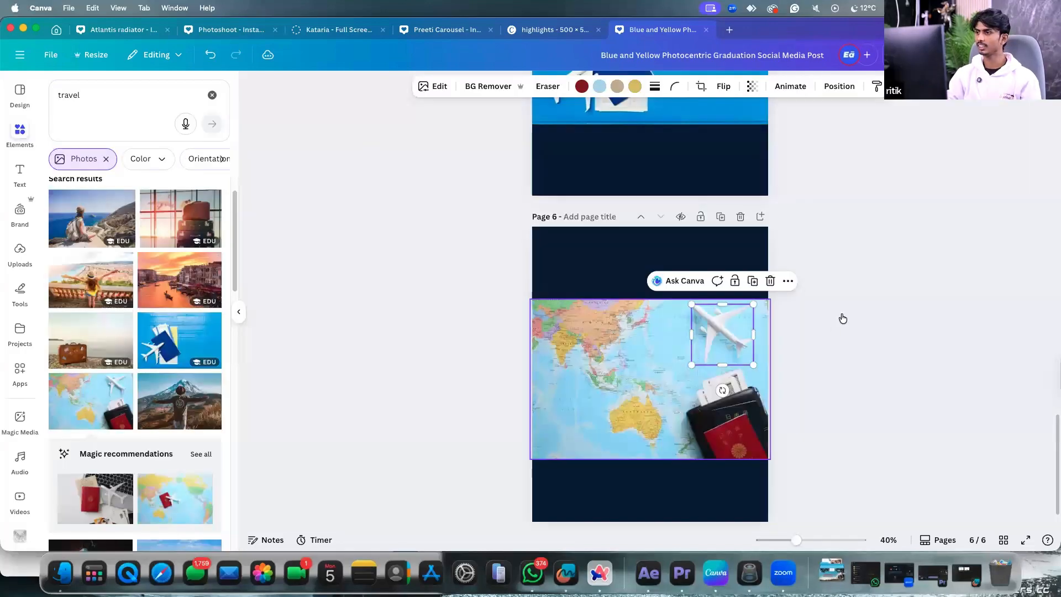
pyautogui.scroll(-2, 842, 318)
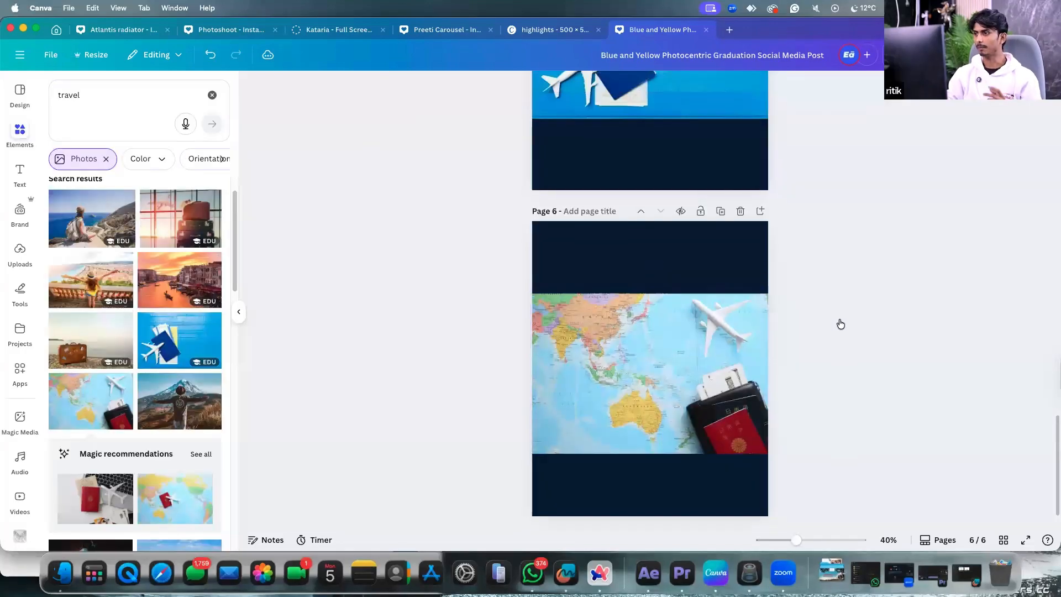
# Drag the extracted airplane into the navy band above the map's upper-left edge.
pyautogui.moveTo(718, 344); pyautogui.dragTo(708, 283)
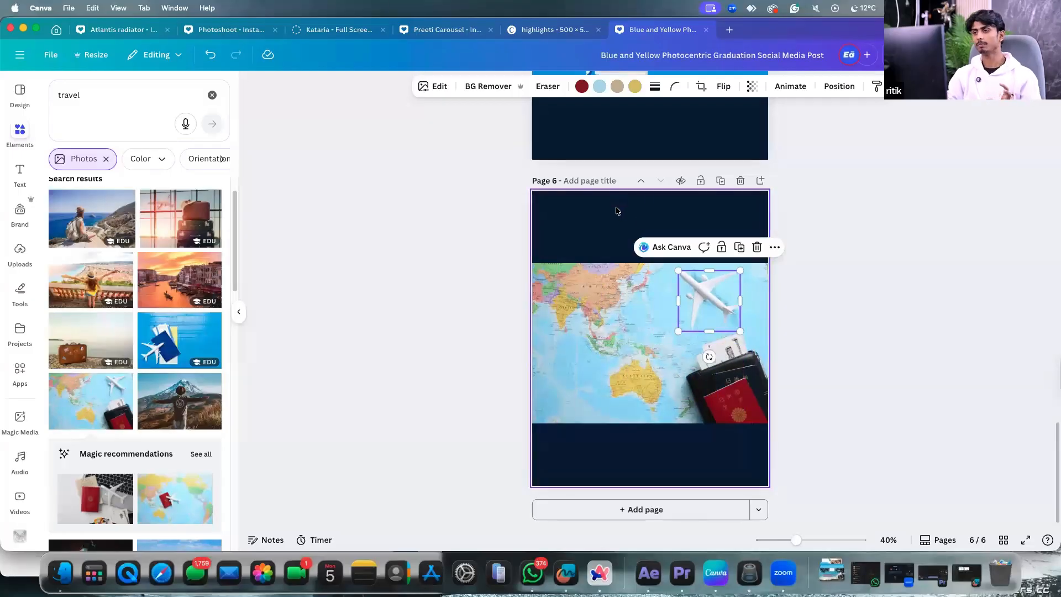
pyautogui.click(617, 211)
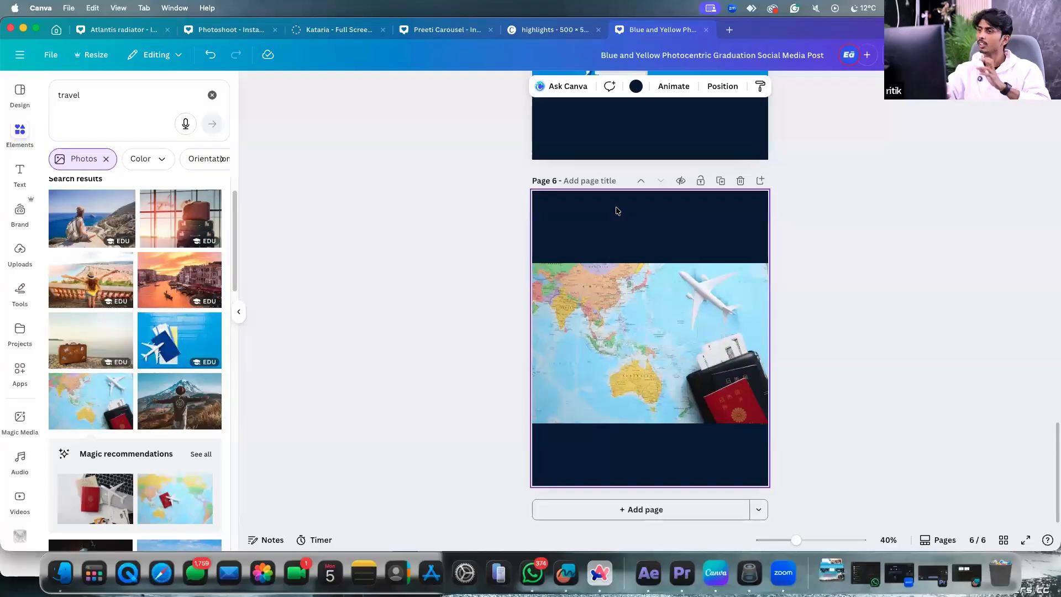
pyautogui.moveTo(704, 293); pyautogui.dragTo(631, 354)
pyautogui.moveTo(627, 362); pyautogui.dragTo(549, 232)
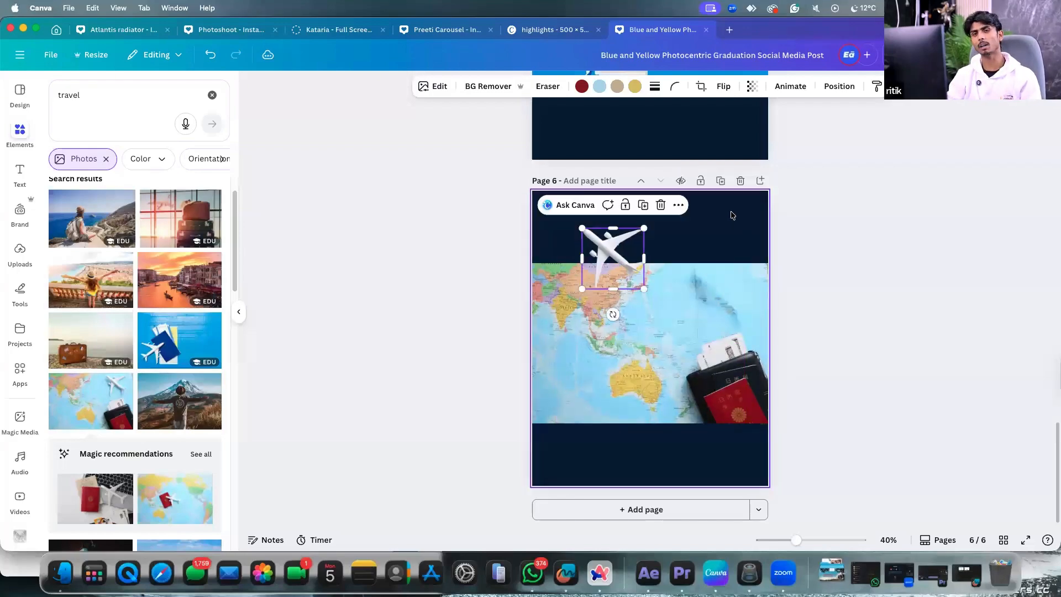
pyautogui.click(741, 243)
pyautogui.scroll(4, 721, 292)
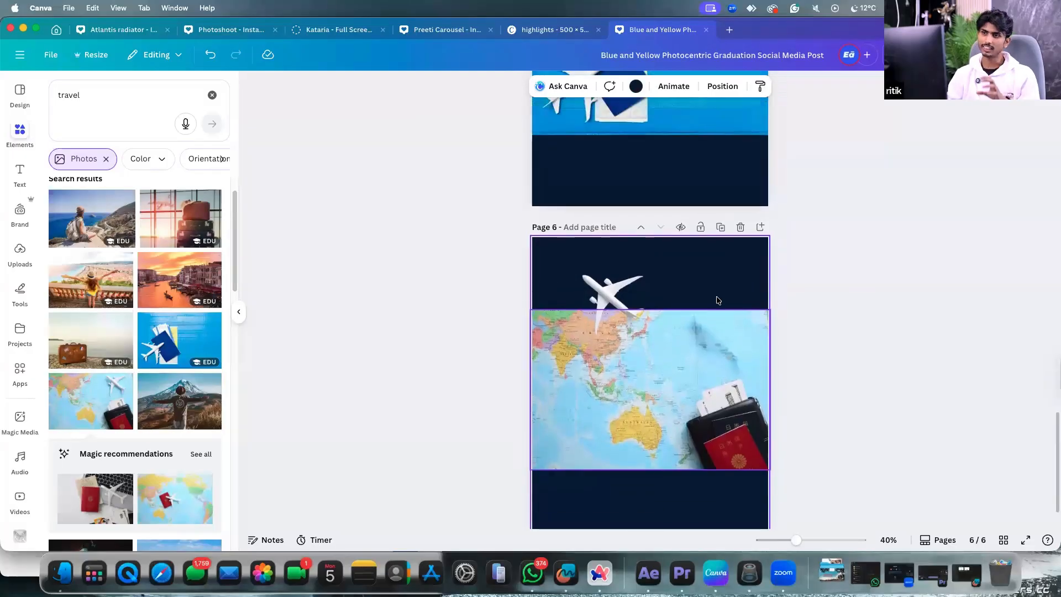
pyautogui.scroll(5, 708, 291)
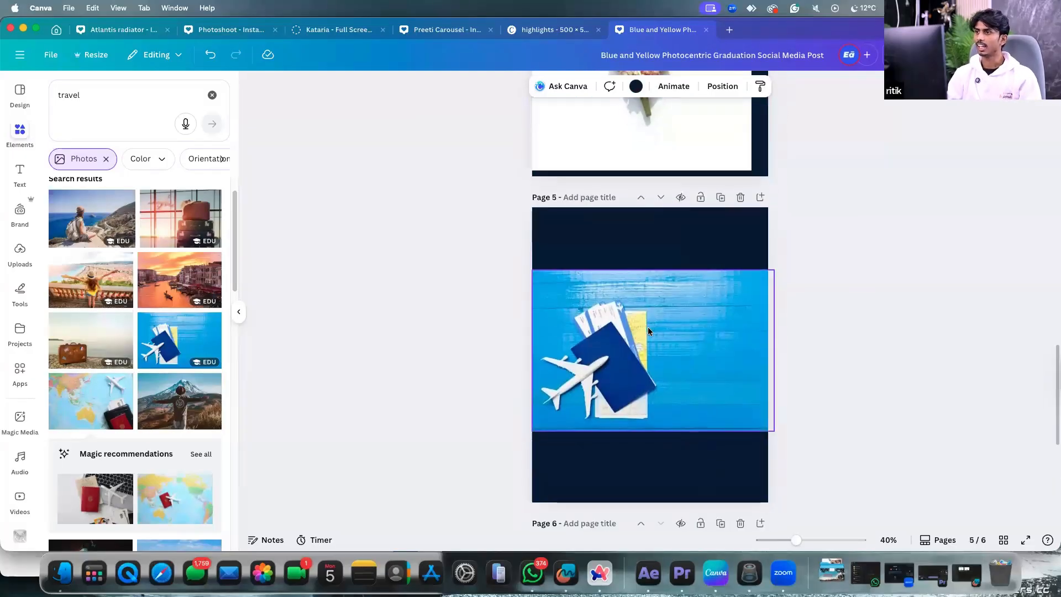
# Browse the Magic Studio edit tools for the blue travel photo on page 5.
pyautogui.scroll(-2, 648, 326)
pyautogui.click(620, 249)
pyautogui.click(440, 86)
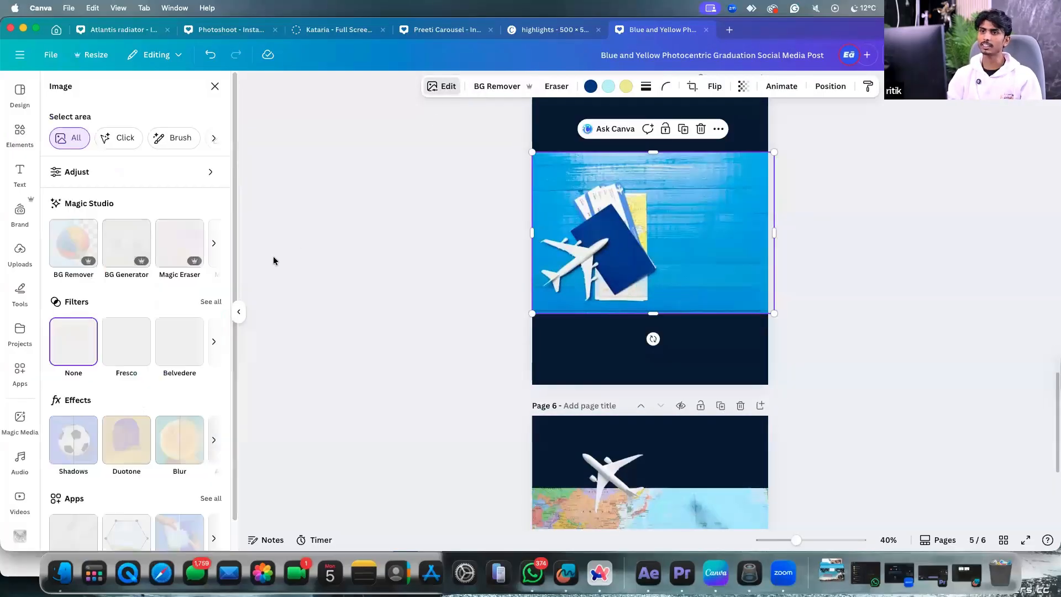
pyautogui.click(213, 244)
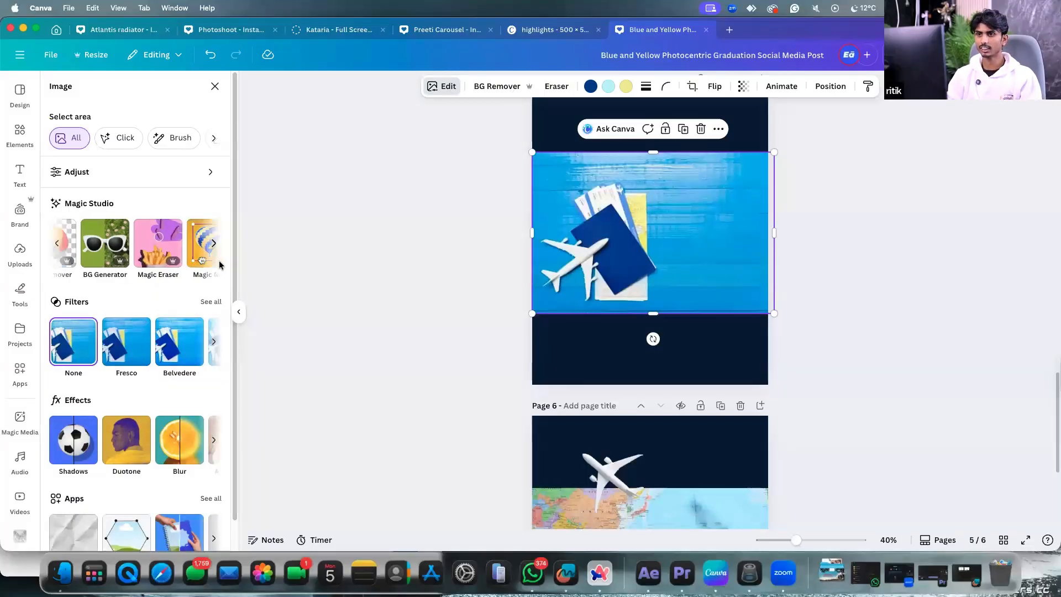
pyautogui.click(210, 244)
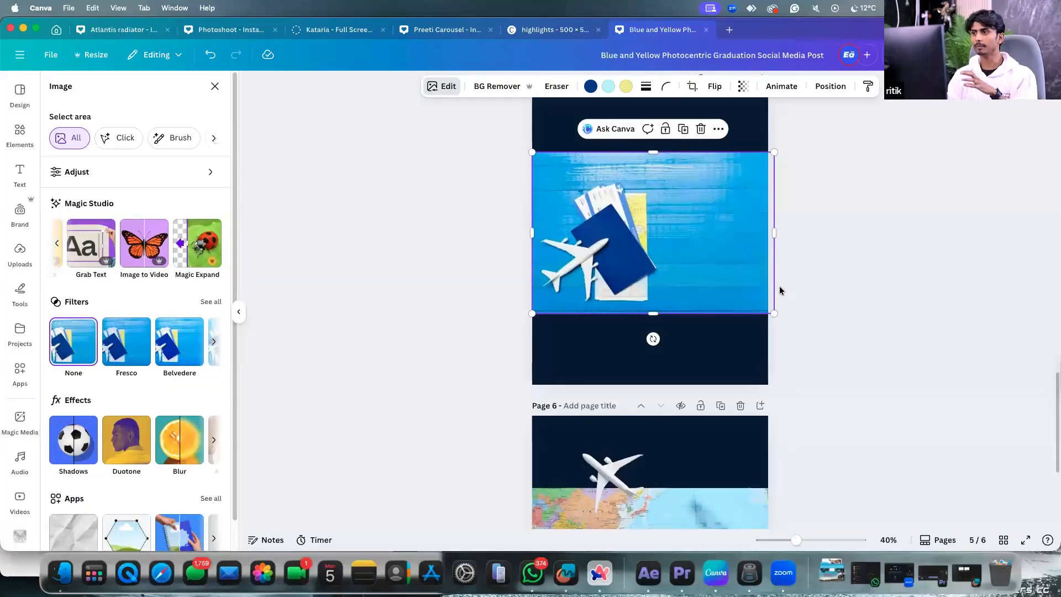
# Add a blank page 7 and show the Downloads folder files.
pyautogui.scroll(-5, 777, 293)
pyautogui.click(662, 509)
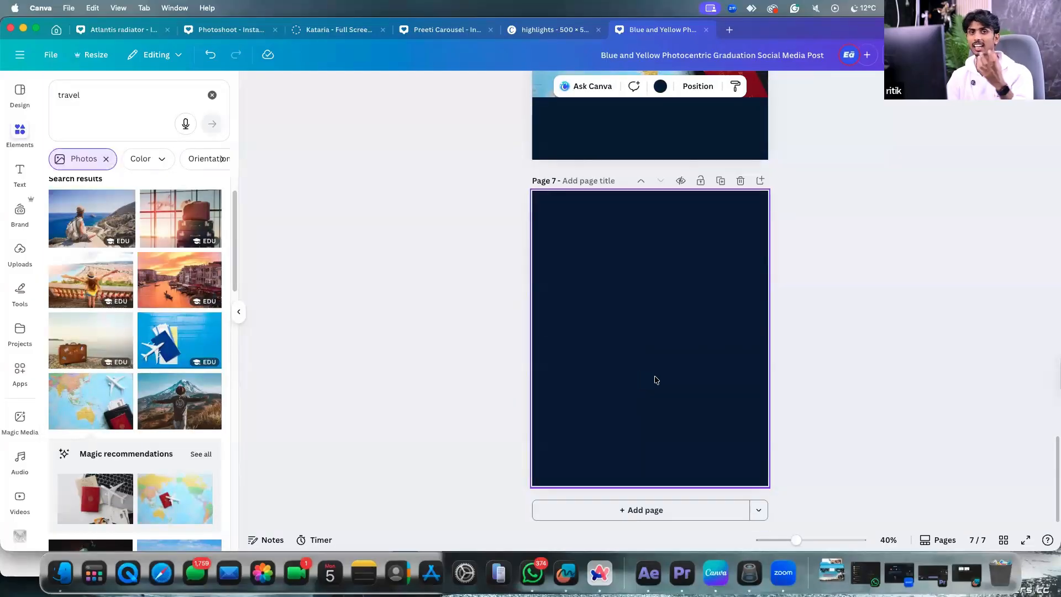
pyautogui.click(830, 569)
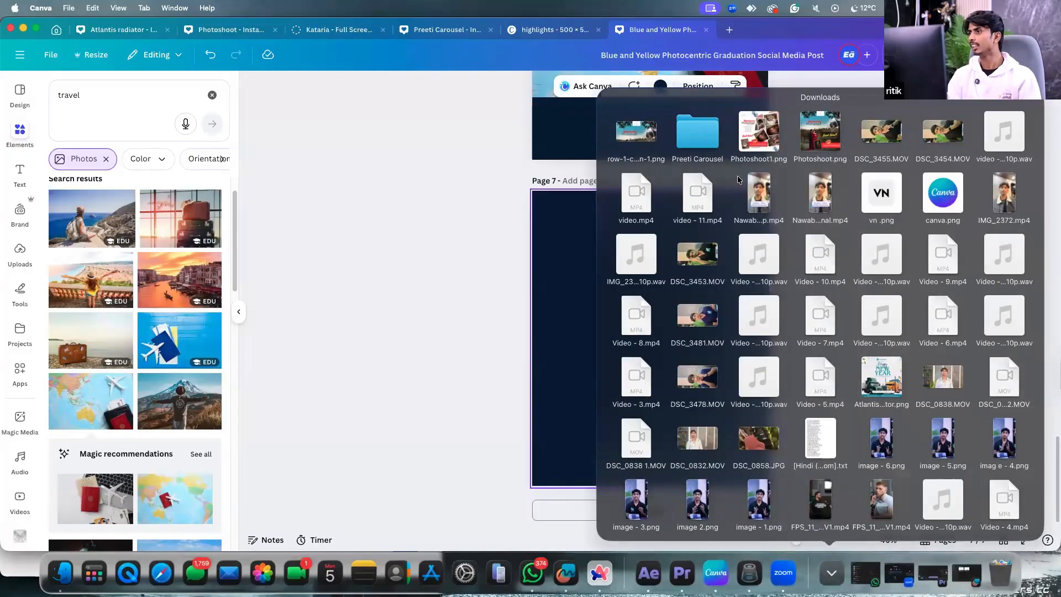
# Place Photoshoot1.png on page 7, snapped top-left and enlarged to full width.
pyautogui.moveTo(752, 140); pyautogui.dragTo(638, 283)
pyautogui.moveTo(678, 337); pyautogui.dragTo(749, 447)
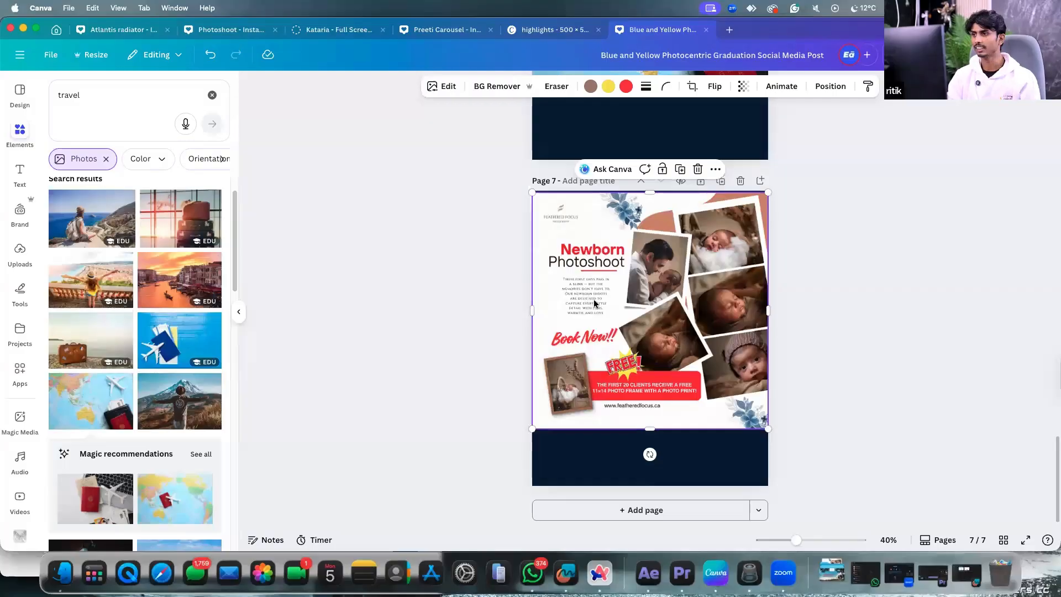
pyautogui.scroll(5, 608, 303)
pyautogui.scroll(-1, 542, 154)
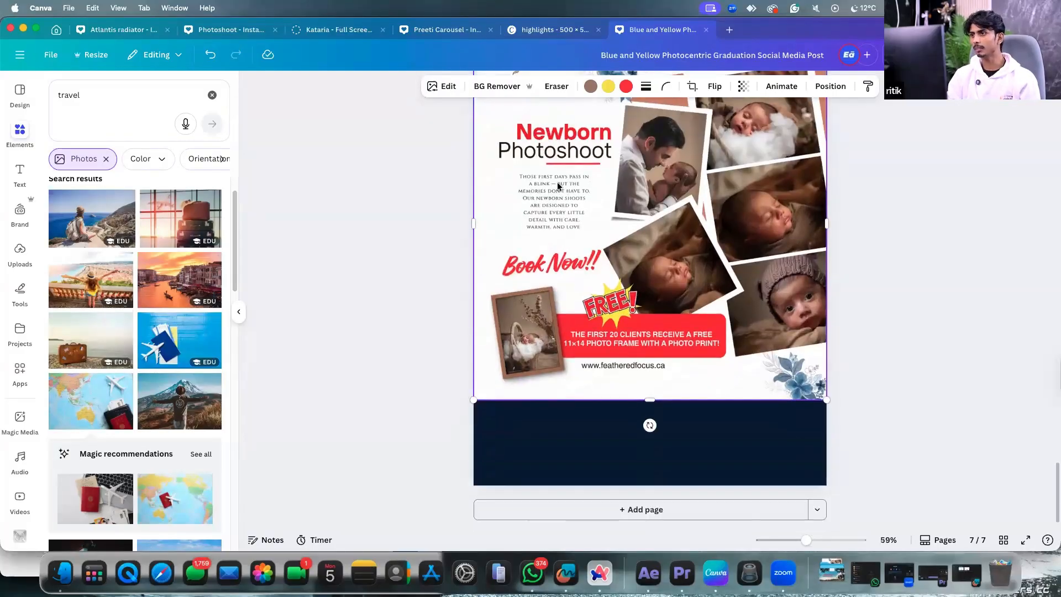
# Add a 'those first' subheading on page 7, then delete it.
pyautogui.click(607, 448)
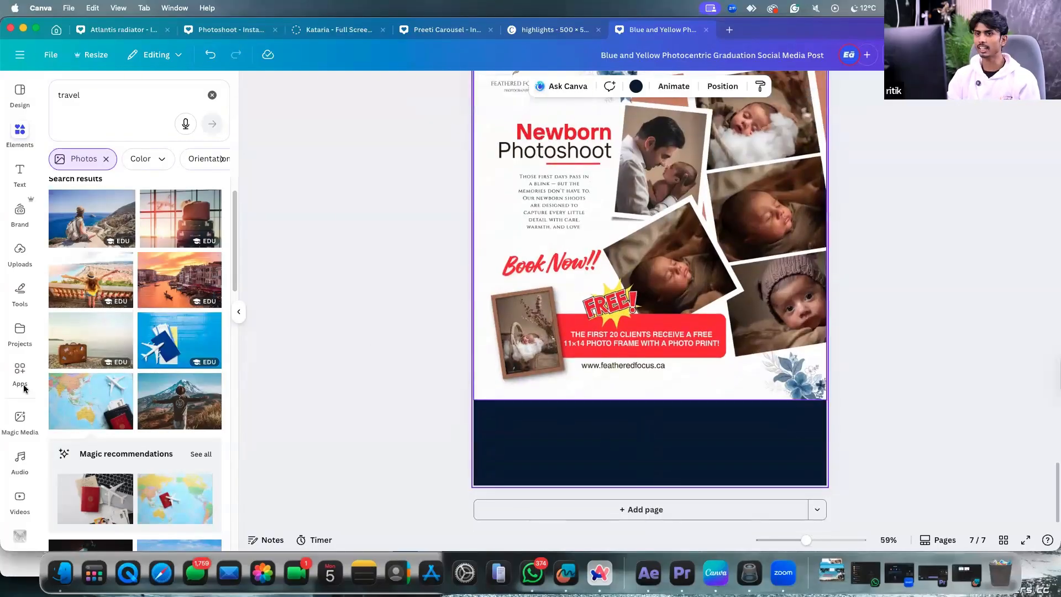
pyautogui.click(20, 172)
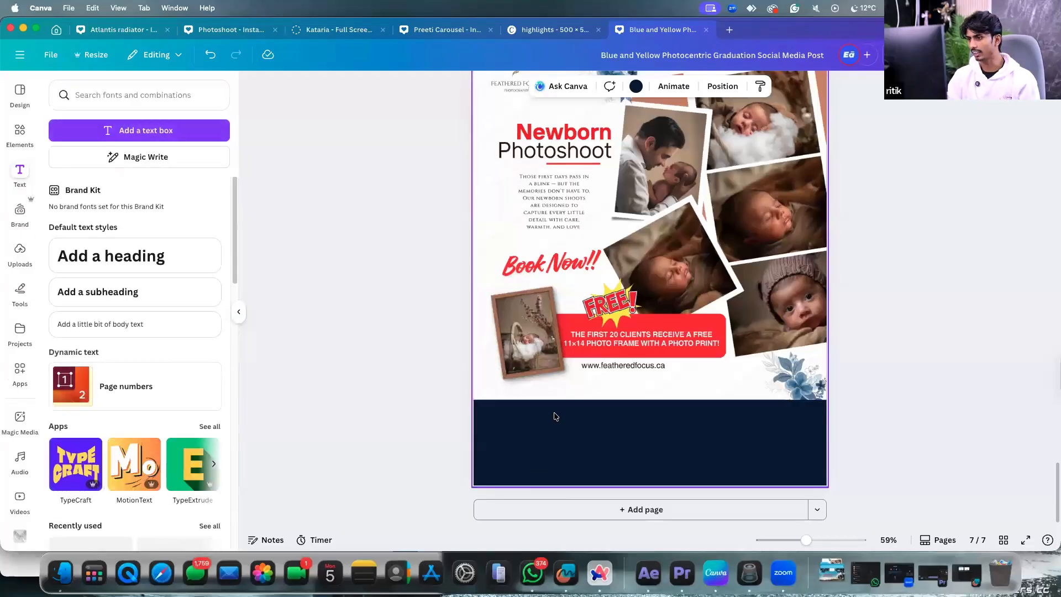
pyautogui.click(559, 394)
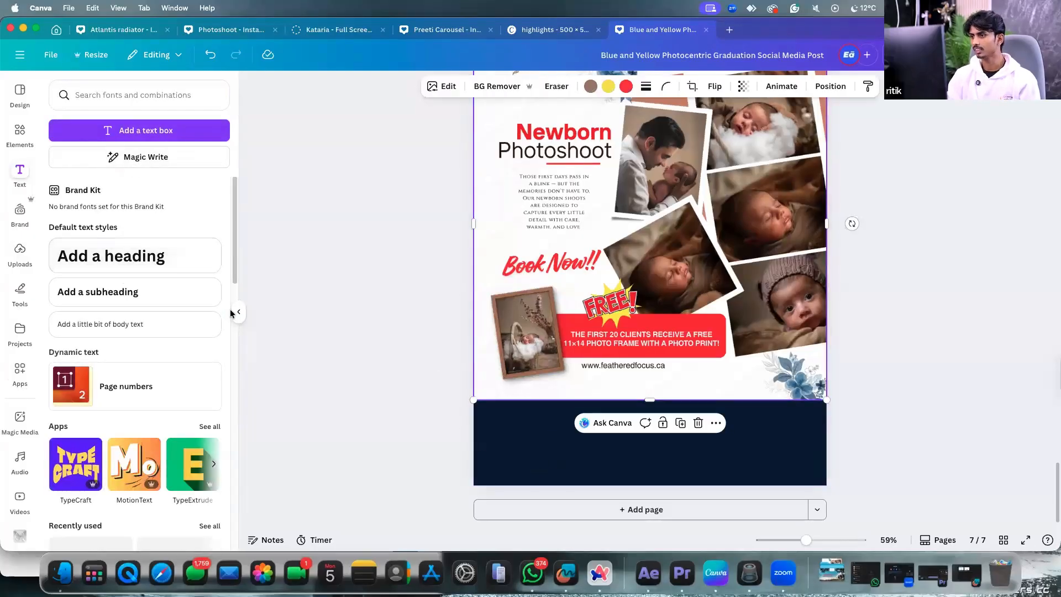
pyautogui.click(100, 293)
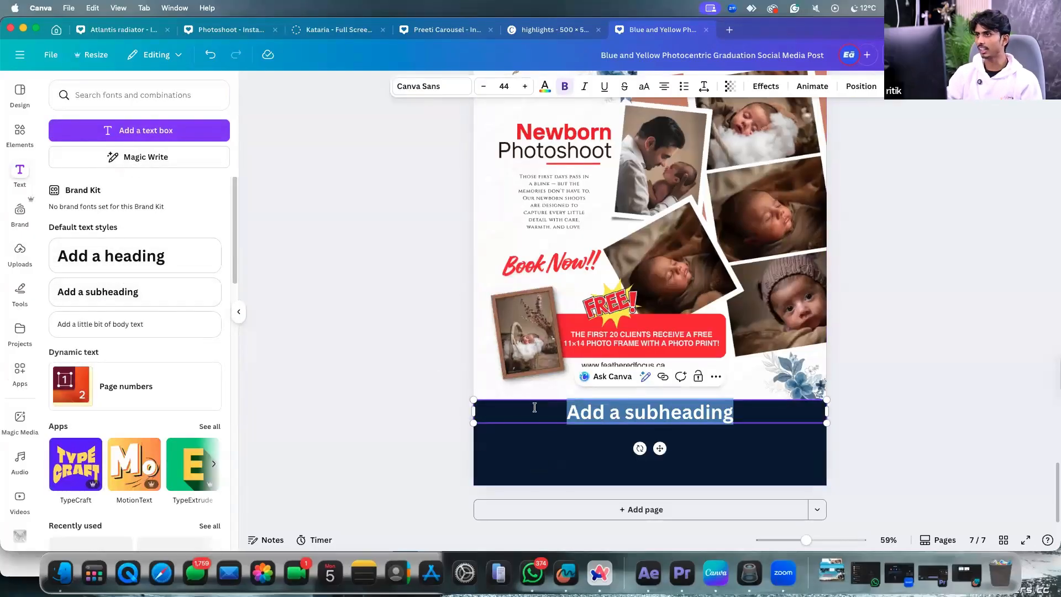
pyautogui.write('thod')
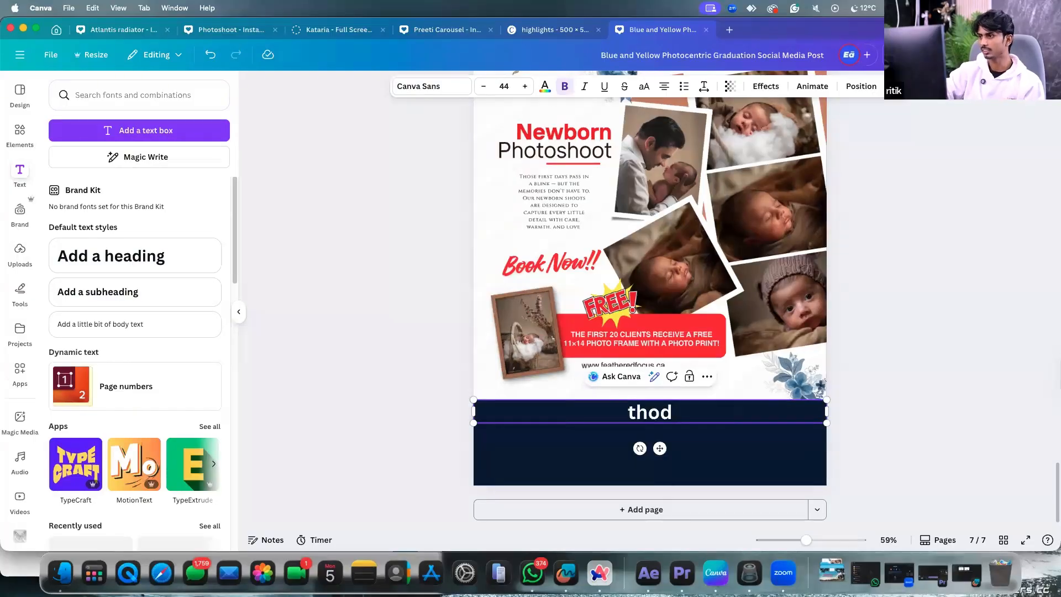
pyautogui.press('BackSpace')
pyautogui.write('se first')
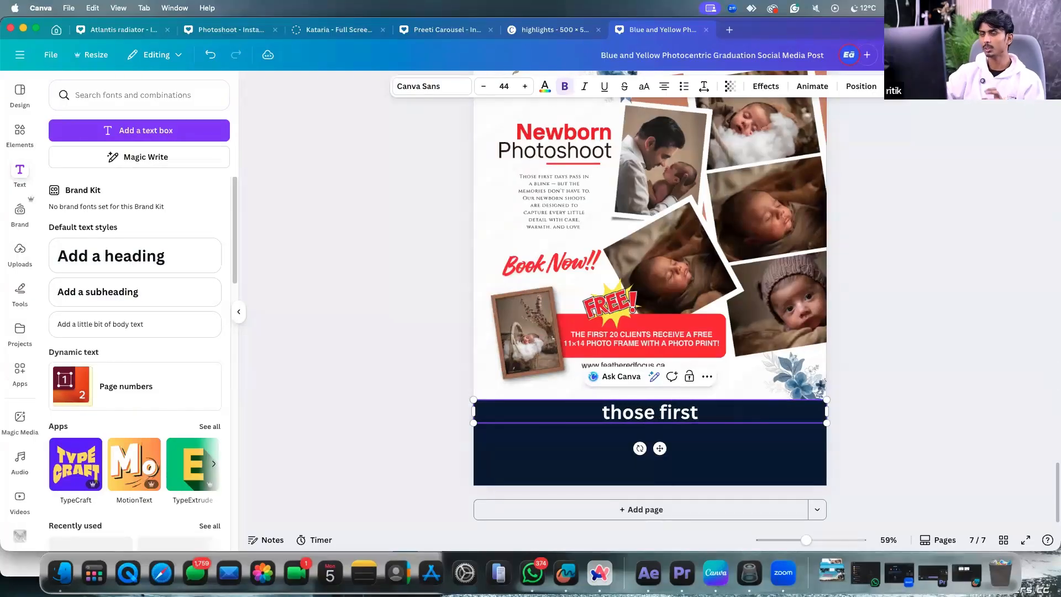
pyautogui.click(505, 220)
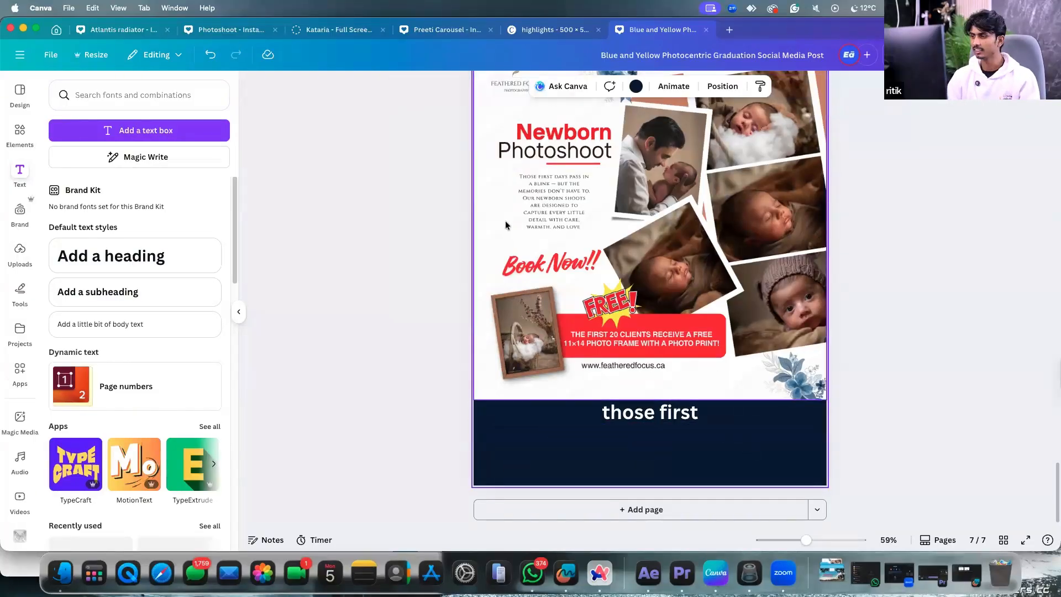
pyautogui.click(663, 412)
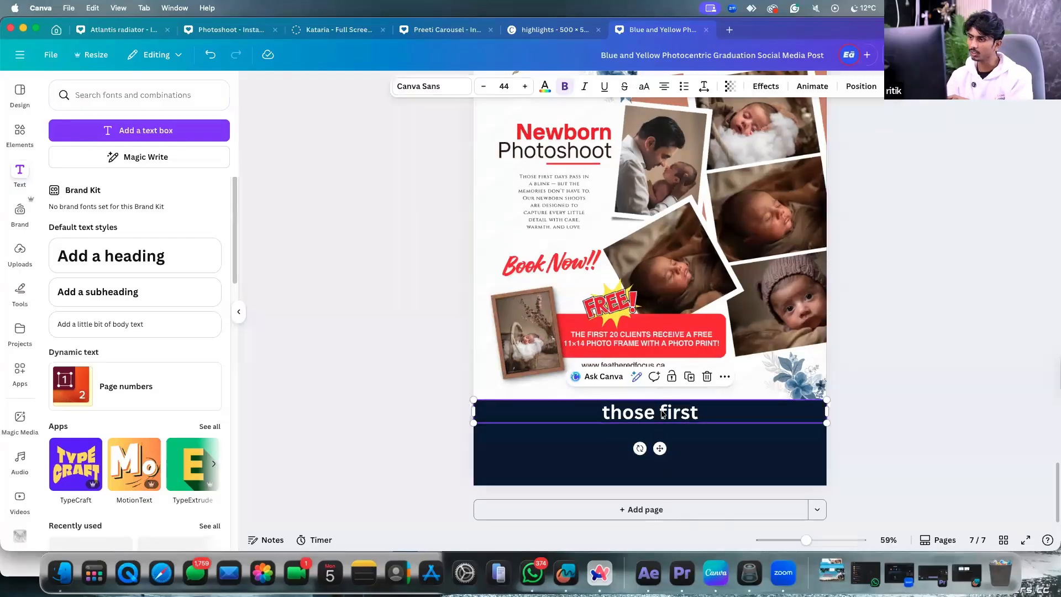
pyautogui.press('Delete')
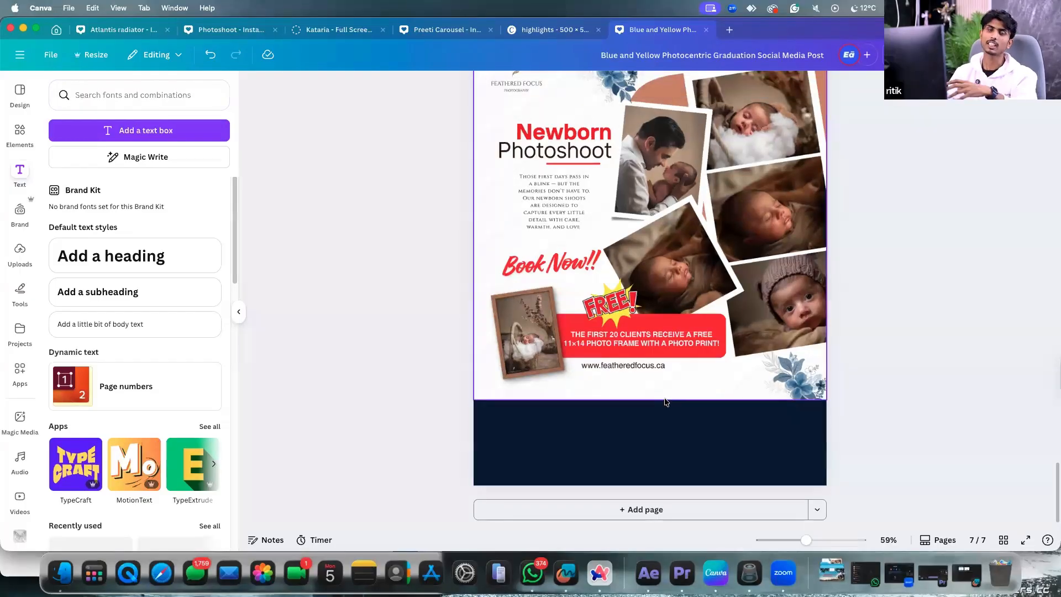
pyautogui.scroll(-3, 665, 399)
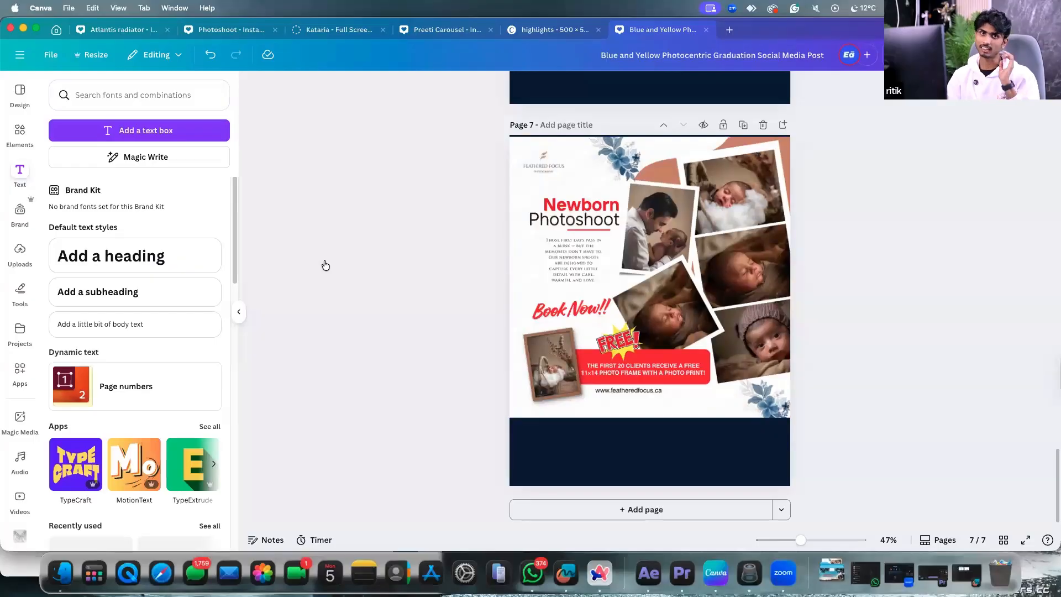
# Use Grab Text to extract page 7's Newborn Photoshoot heading and both body blocks as editable text.
pyautogui.click(589, 299)
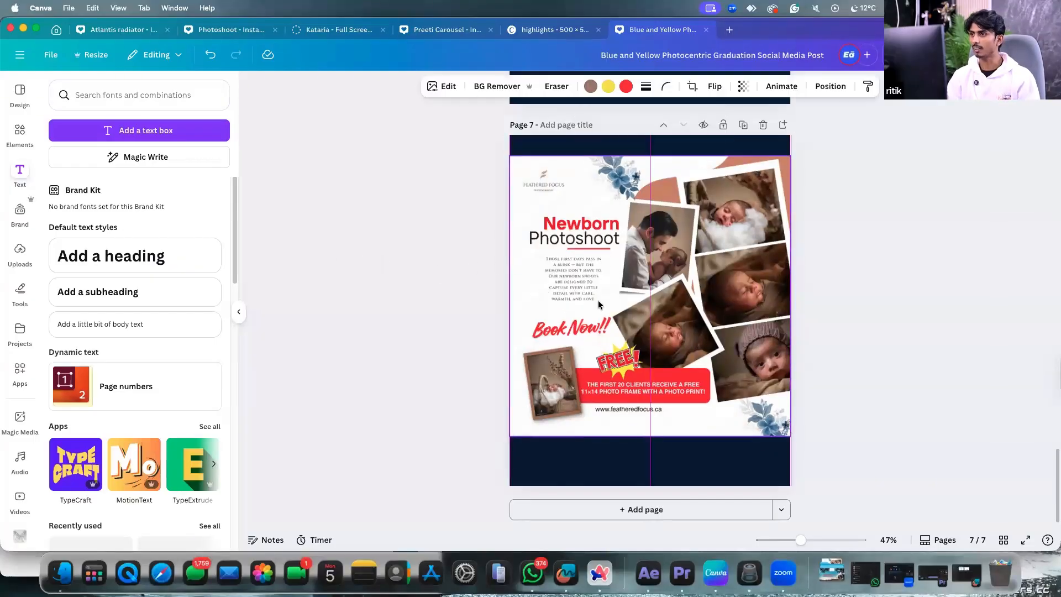
pyautogui.click(437, 87)
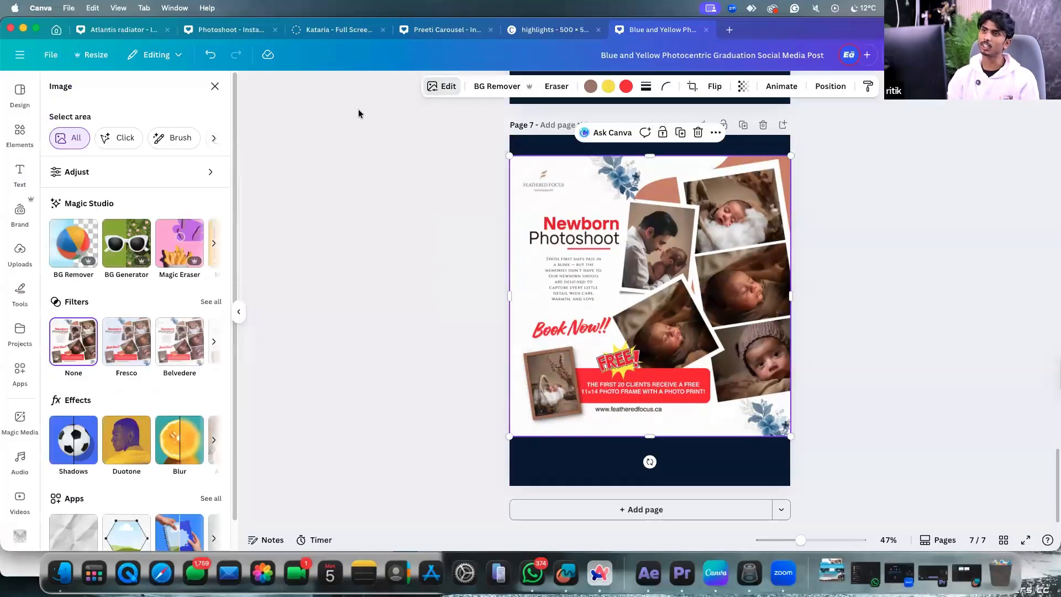
pyautogui.click(213, 243)
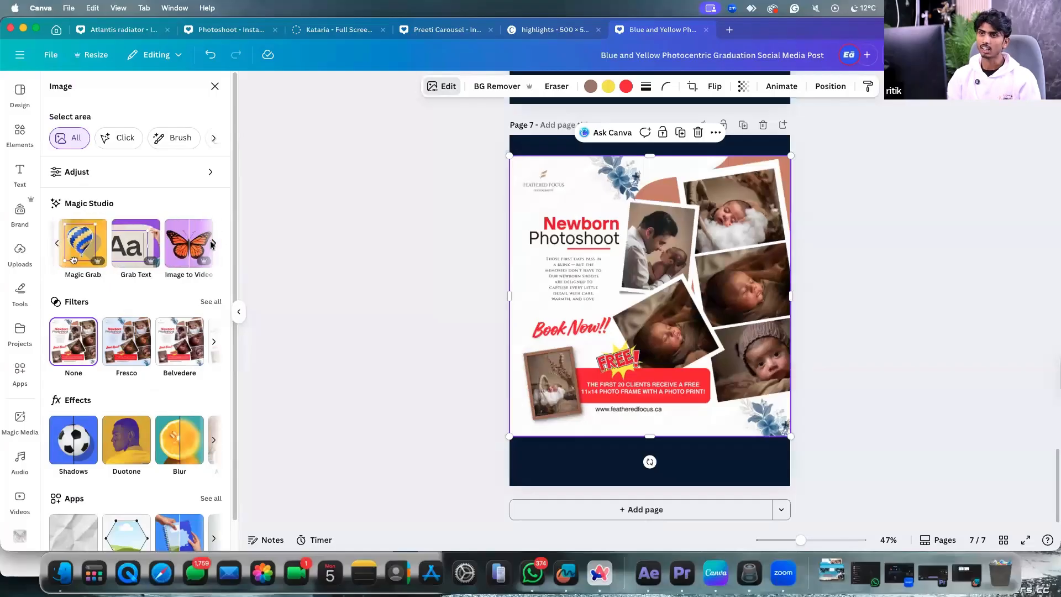
pyautogui.click(132, 245)
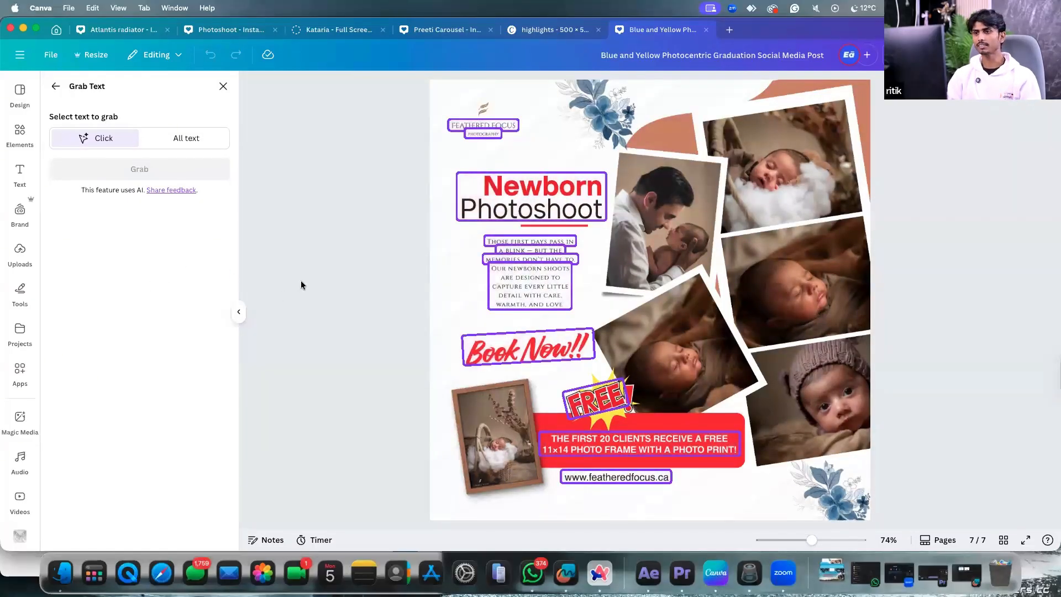
pyautogui.click(533, 243)
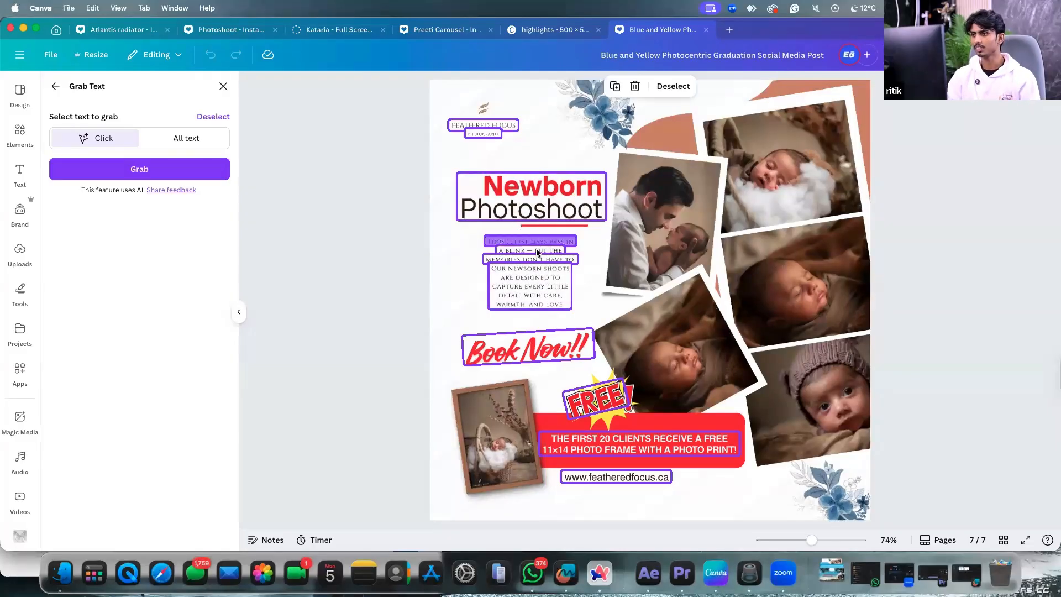
pyautogui.click(541, 283)
pyautogui.click(550, 188)
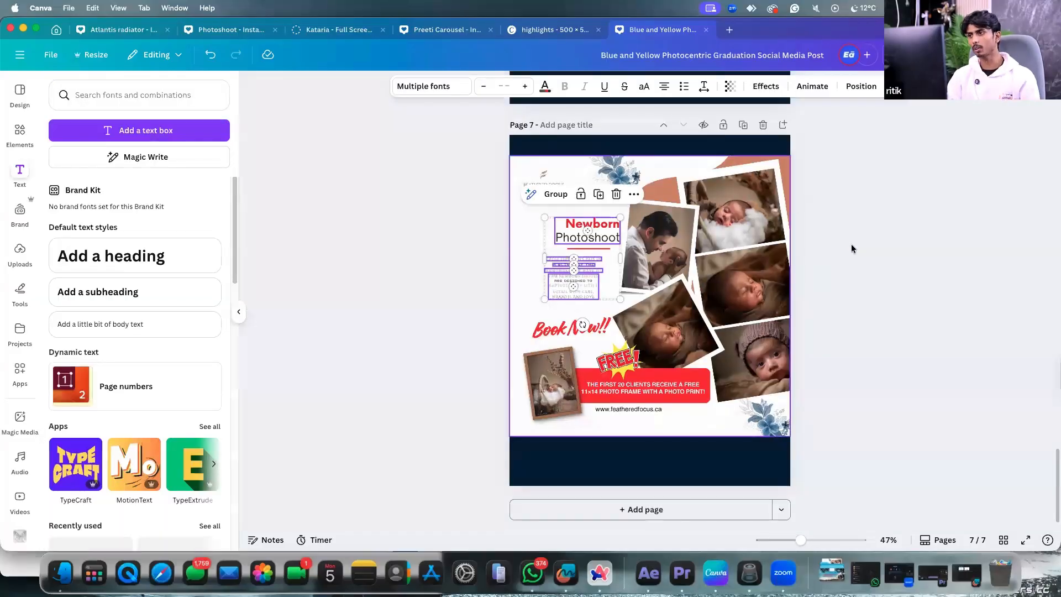
# Add a blank page 8 after page 7.
pyautogui.scroll(3, 625, 390)
pyautogui.scroll(-3, 625, 389)
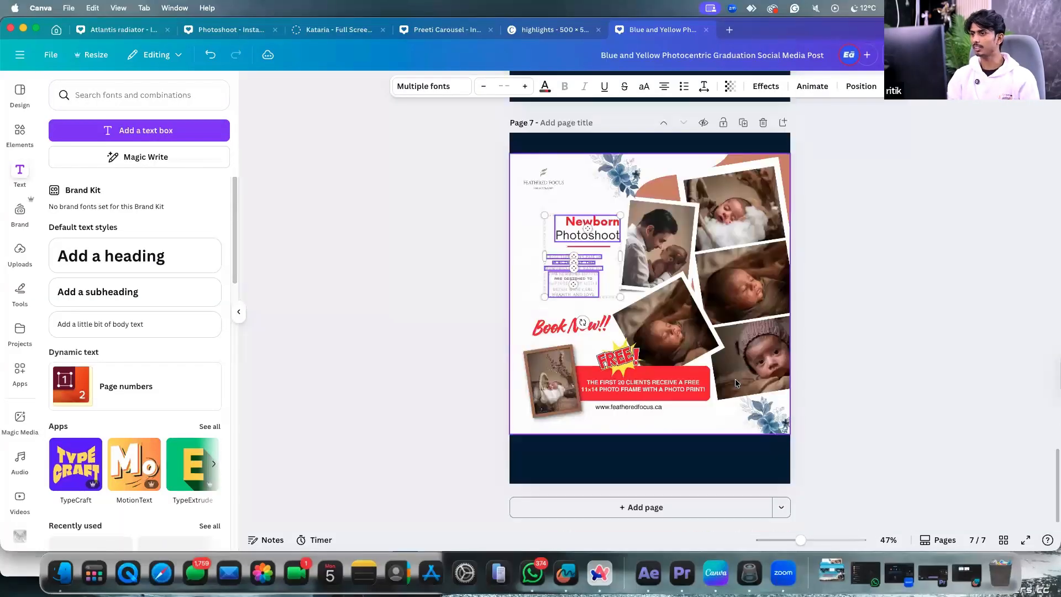
pyautogui.click(683, 506)
# Move the Newborn Photoshoot heading and body text from page 7 onto page 8.
pyautogui.scroll(5, 592, 209)
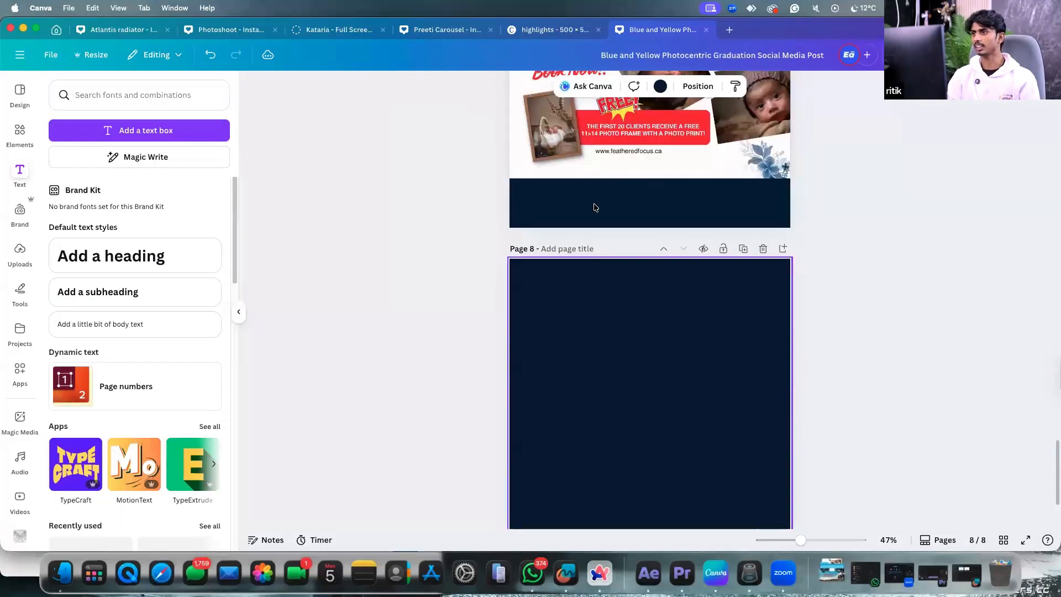
pyautogui.click(579, 140)
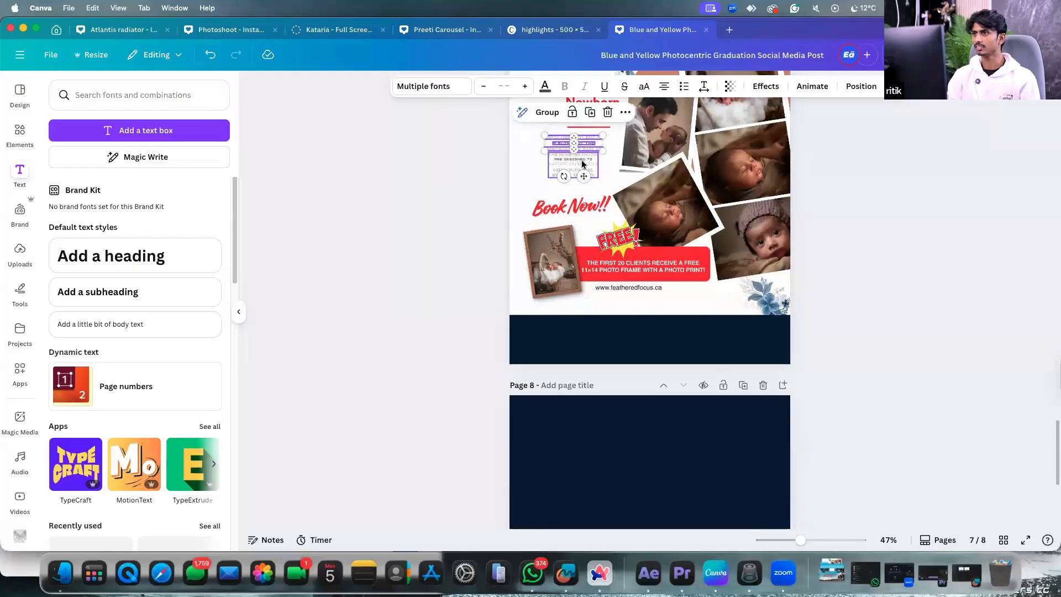
pyautogui.scroll(1, 580, 183)
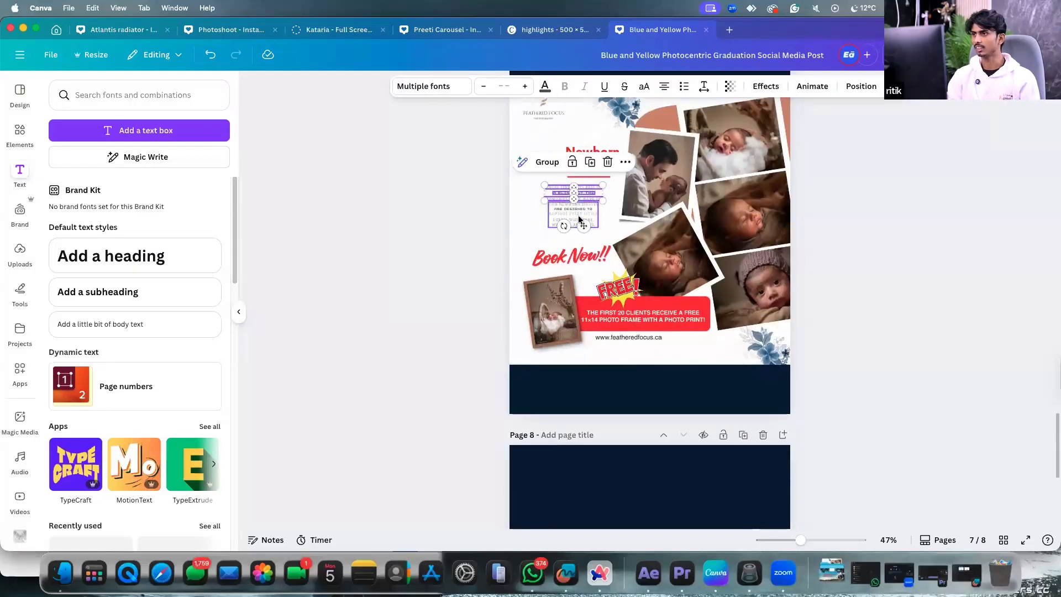
pyautogui.keyDown('shift'); pyautogui.click(597, 149); pyautogui.keyUp('shift')
pyautogui.moveTo(599, 151); pyautogui.dragTo(656, 473)
pyautogui.scroll(-4, 691, 387)
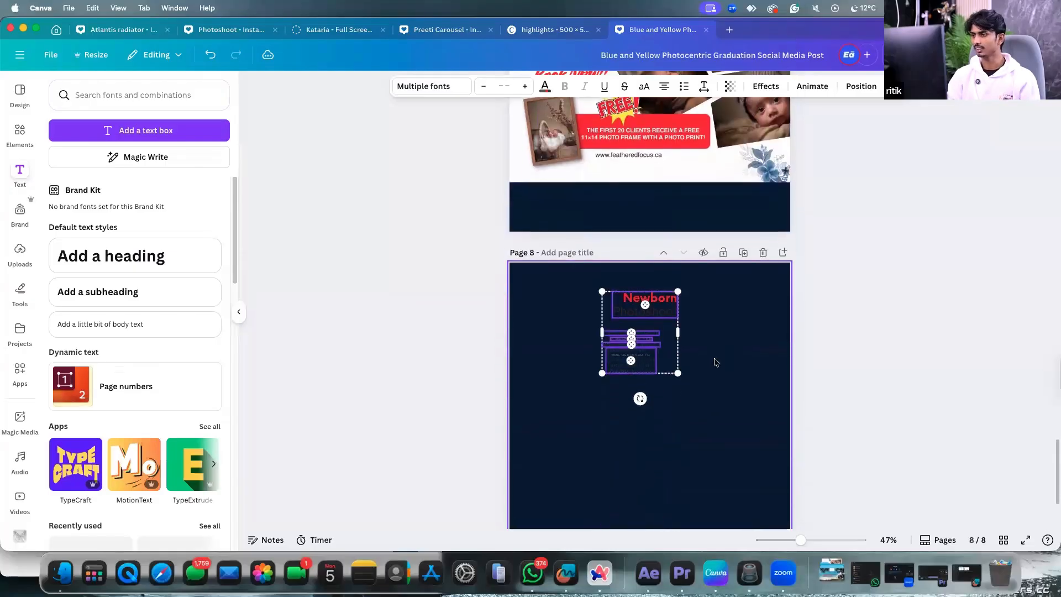
# Make page 8's background white.
pyautogui.click(714, 360)
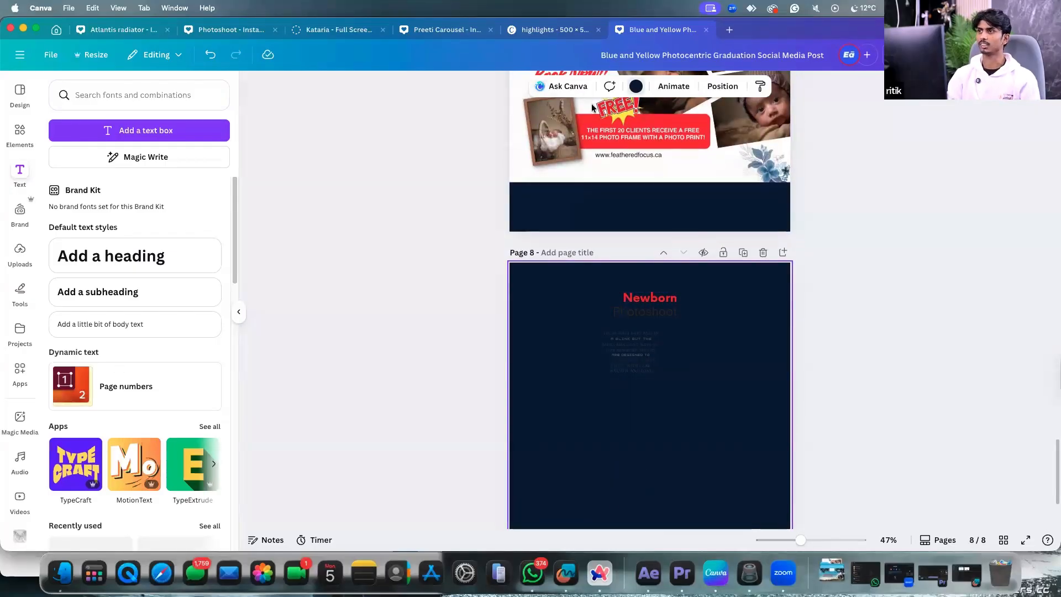
pyautogui.click(636, 87)
pyautogui.click(60, 244)
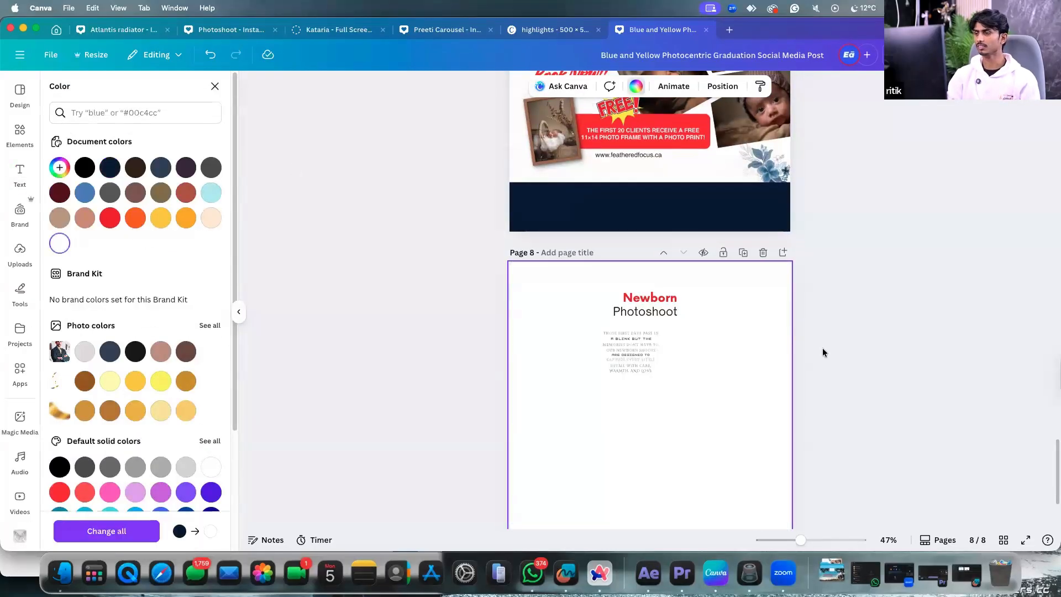
pyautogui.click(822, 351)
pyautogui.scroll(2, 721, 342)
pyautogui.scroll(-1, 720, 342)
# Set all four body-text boxes on page 8 to the Lexend Exa font.
pyautogui.click(638, 323)
pyautogui.click(638, 324)
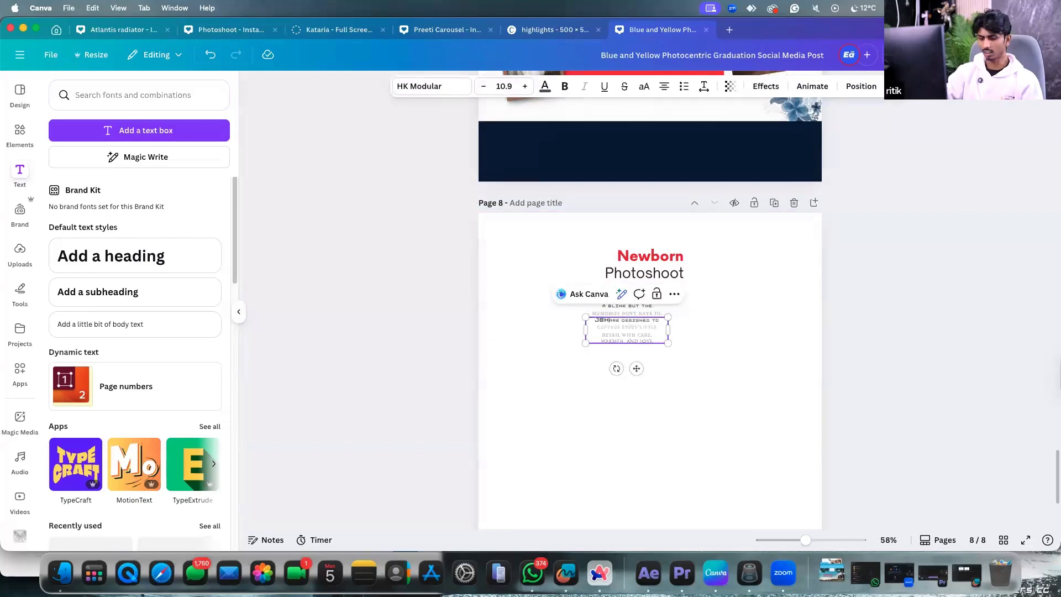
pyautogui.moveTo(751, 334); pyautogui.dragTo(633, 314)
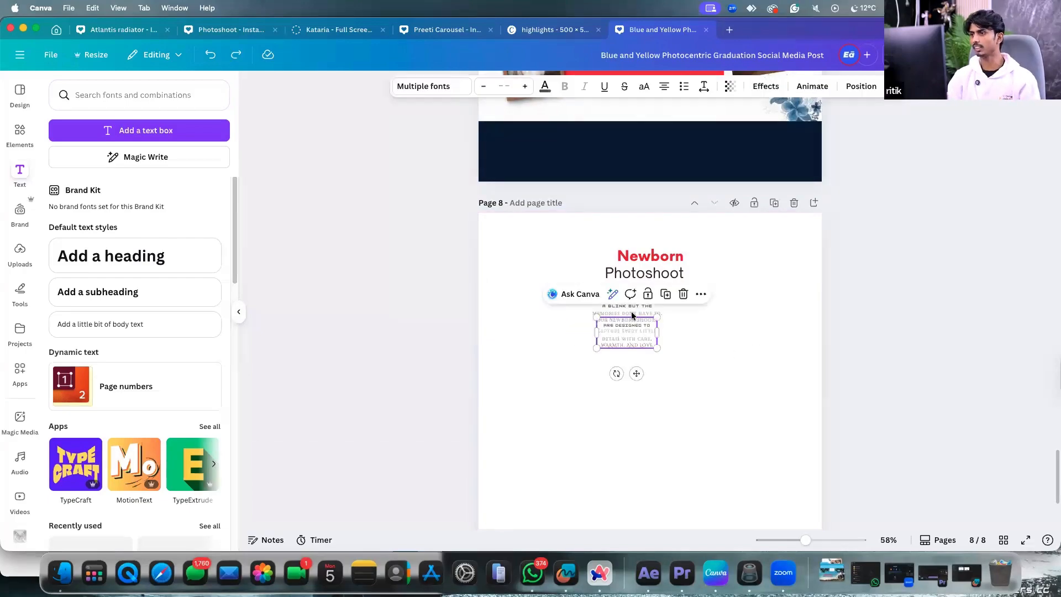
pyautogui.moveTo(718, 299); pyautogui.dragTo(535, 331)
pyautogui.click(407, 86)
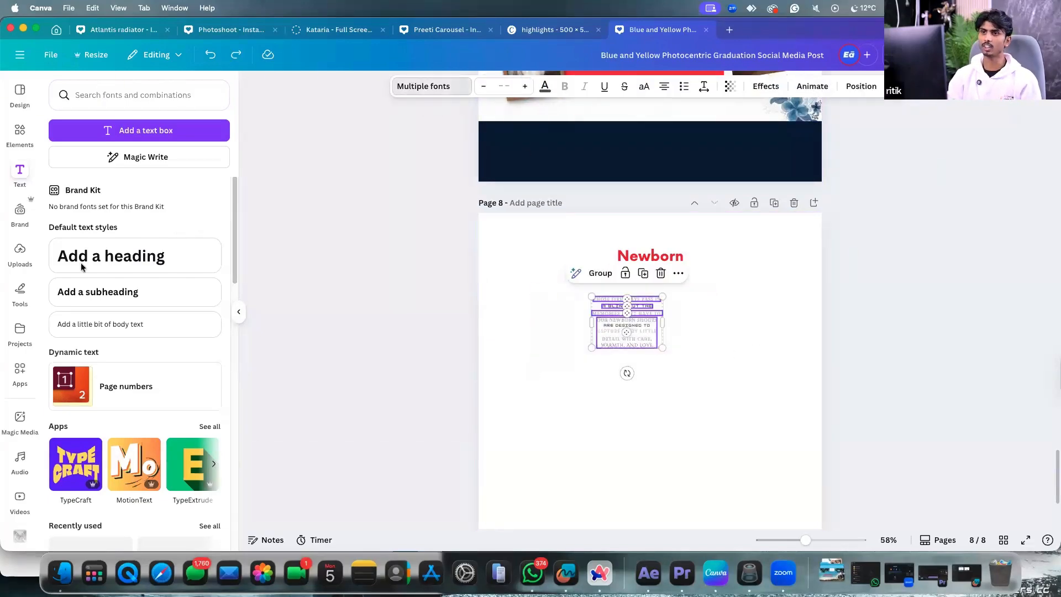
pyautogui.click(99, 214)
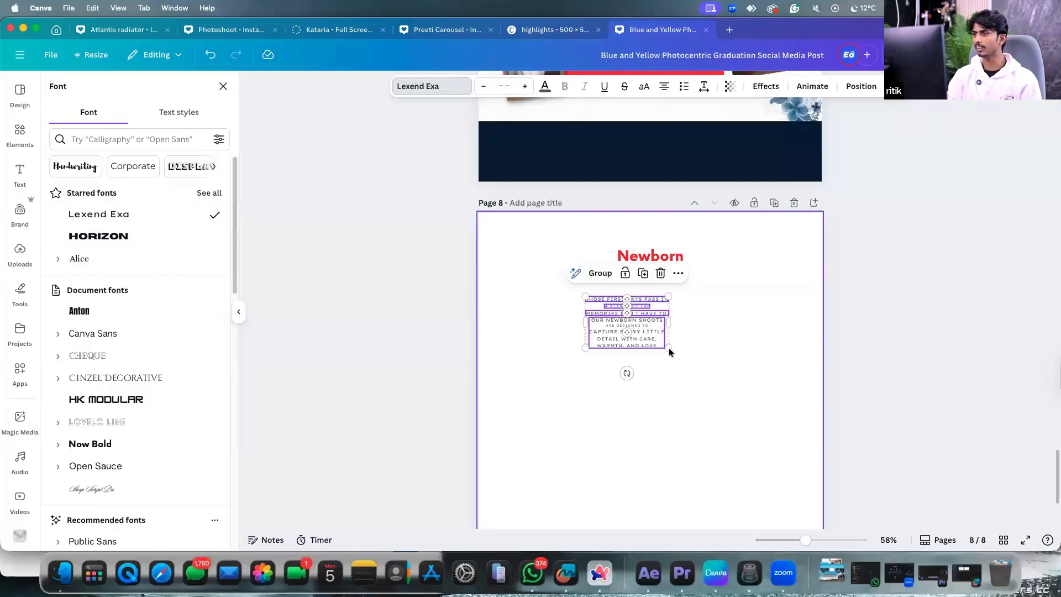
# Enlarge the body text and centre it below the heading.
pyautogui.moveTo(666, 348); pyautogui.dragTo(687, 403)
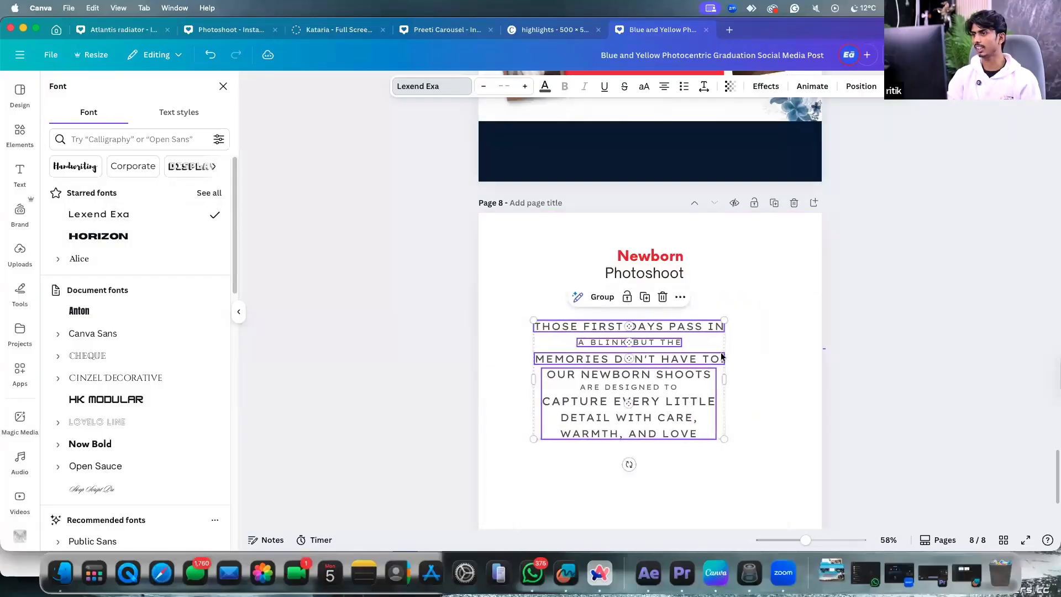
pyautogui.click(758, 336)
pyautogui.moveTo(632, 341); pyautogui.dragTo(635, 342)
pyautogui.click(779, 330)
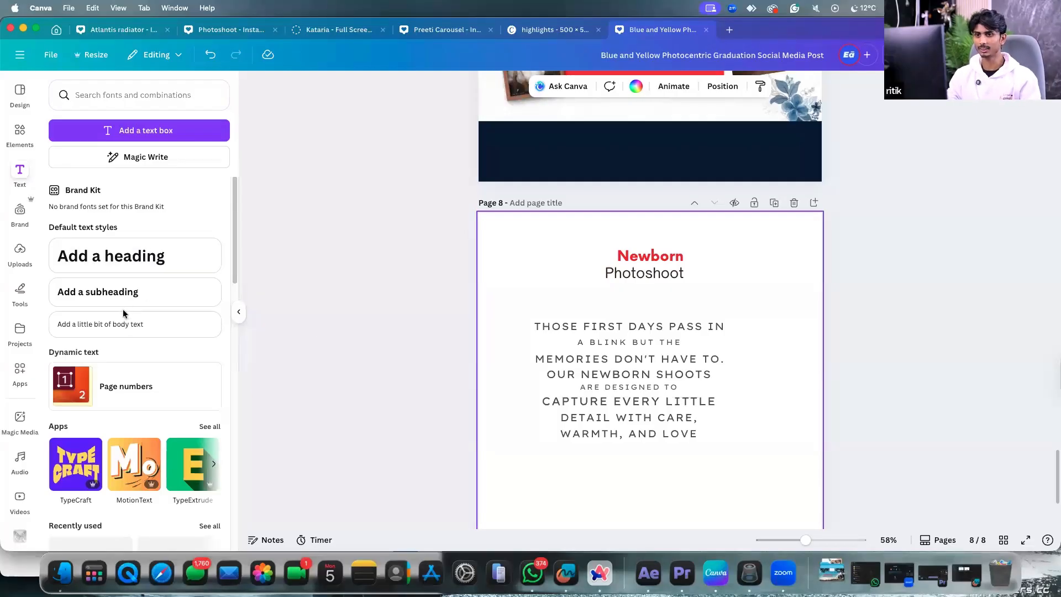
pyautogui.scroll(-1, 744, 408)
pyautogui.click(744, 408)
pyautogui.scroll(-1, 743, 408)
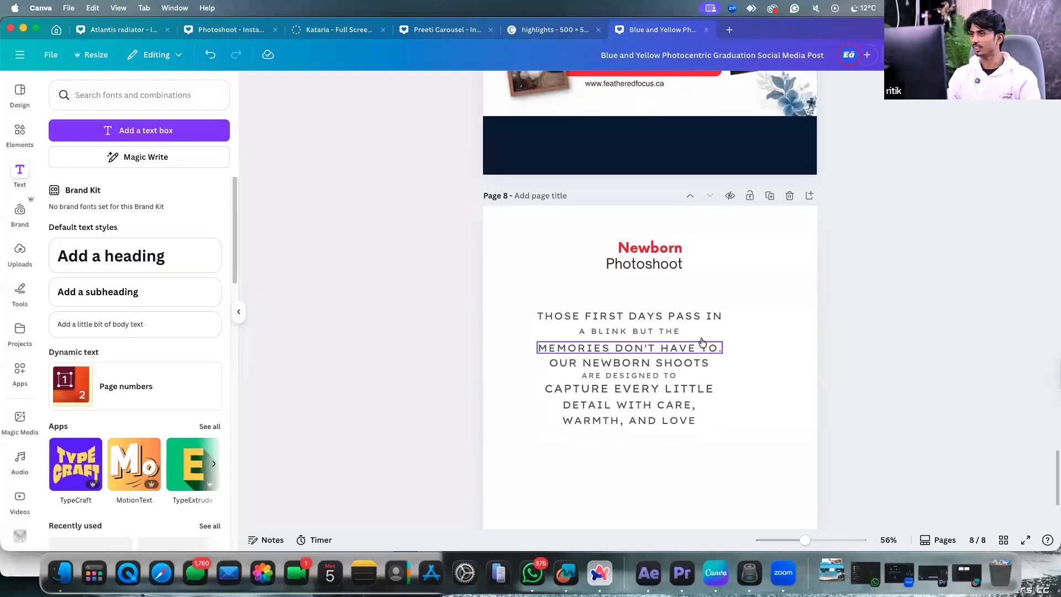
pyautogui.scroll(5, 709, 349)
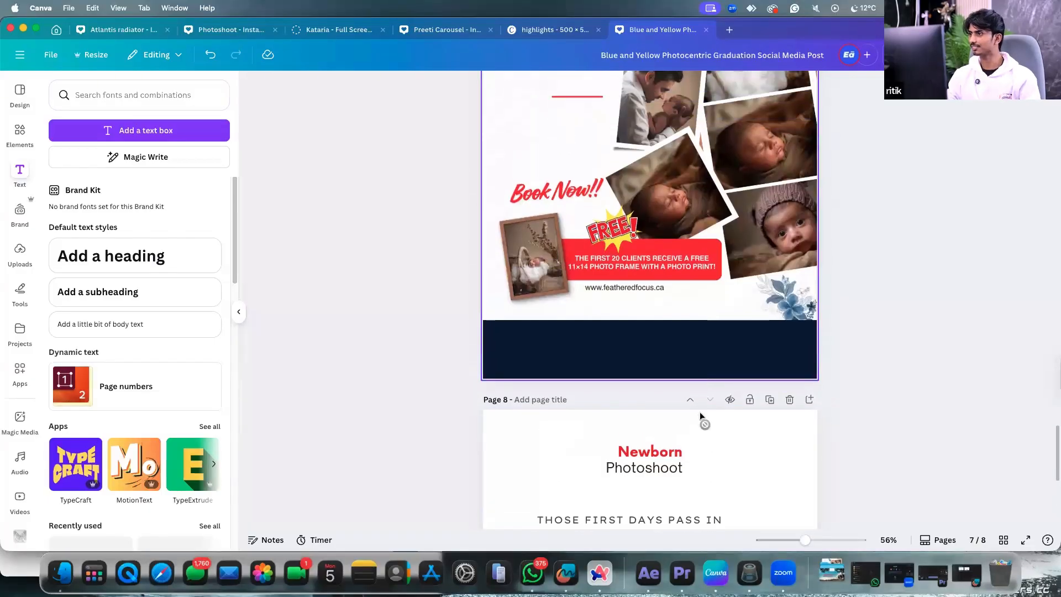
pyautogui.scroll(2, 703, 387)
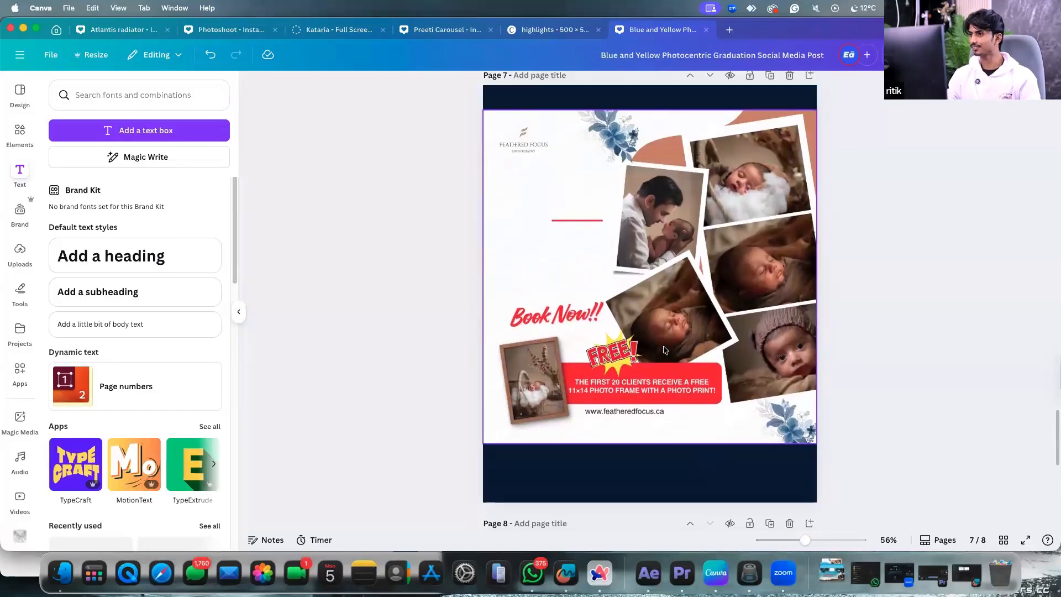
pyautogui.keyDown('ctrl'); pyautogui.scroll(-1, 664, 350); pyautogui.keyUp('ctrl')
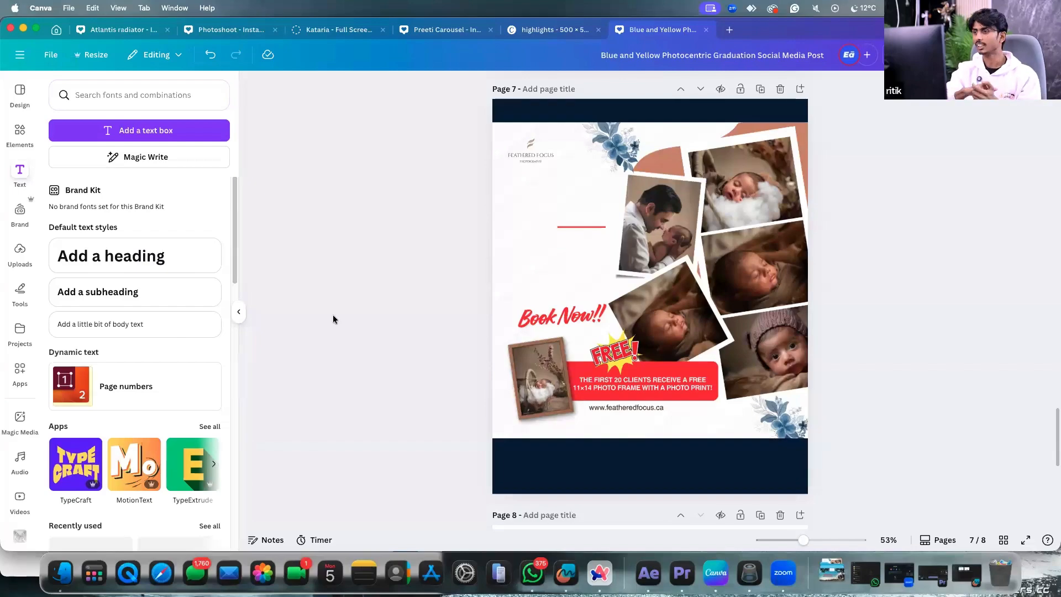
# Select page 7's photo collage and bring up its editing options.
pyautogui.scroll(-7, 706, 284)
pyautogui.scroll(3, 639, 244)
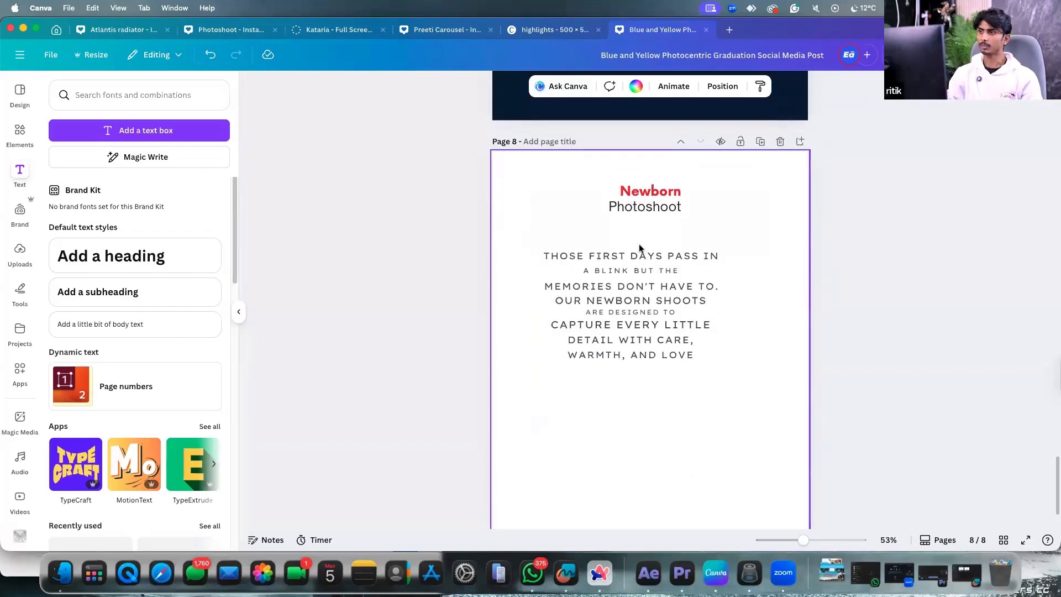
pyautogui.scroll(4, 641, 238)
pyautogui.click(645, 231)
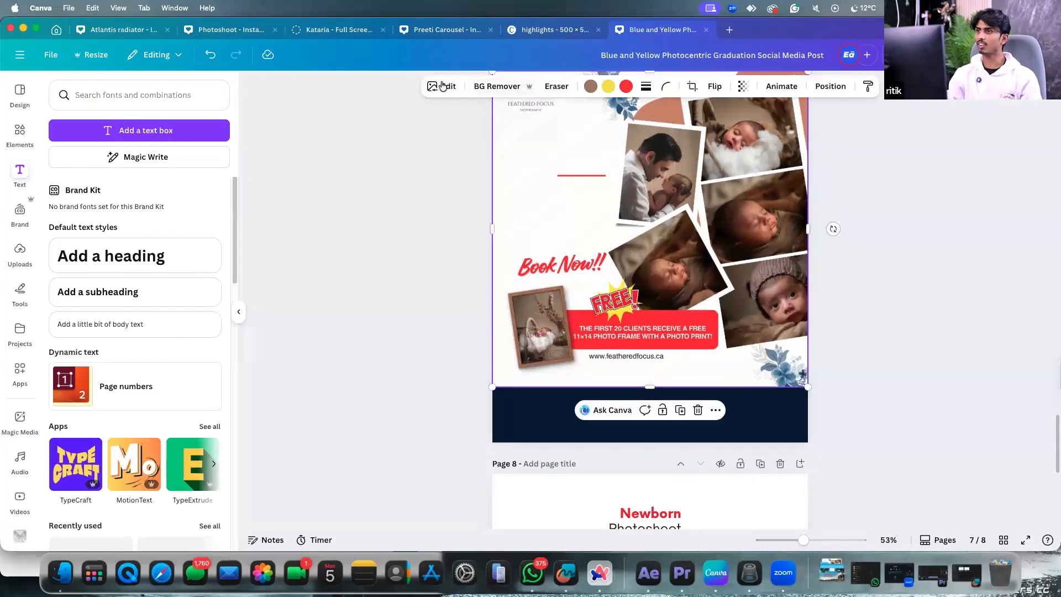
pyautogui.click(213, 243)
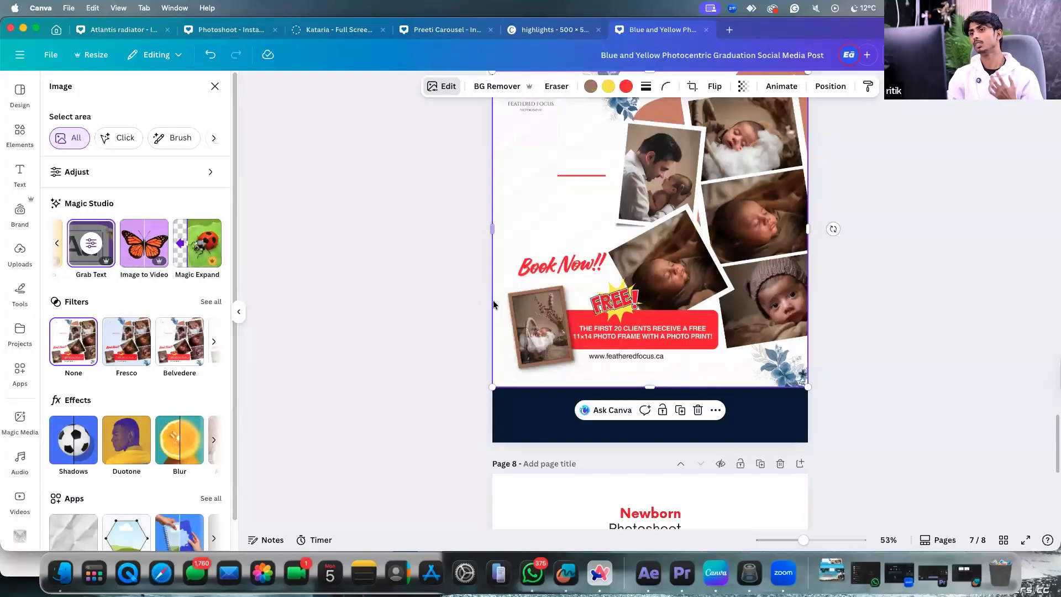
pyautogui.scroll(-3, 513, 294)
pyautogui.scroll(15, 637, 354)
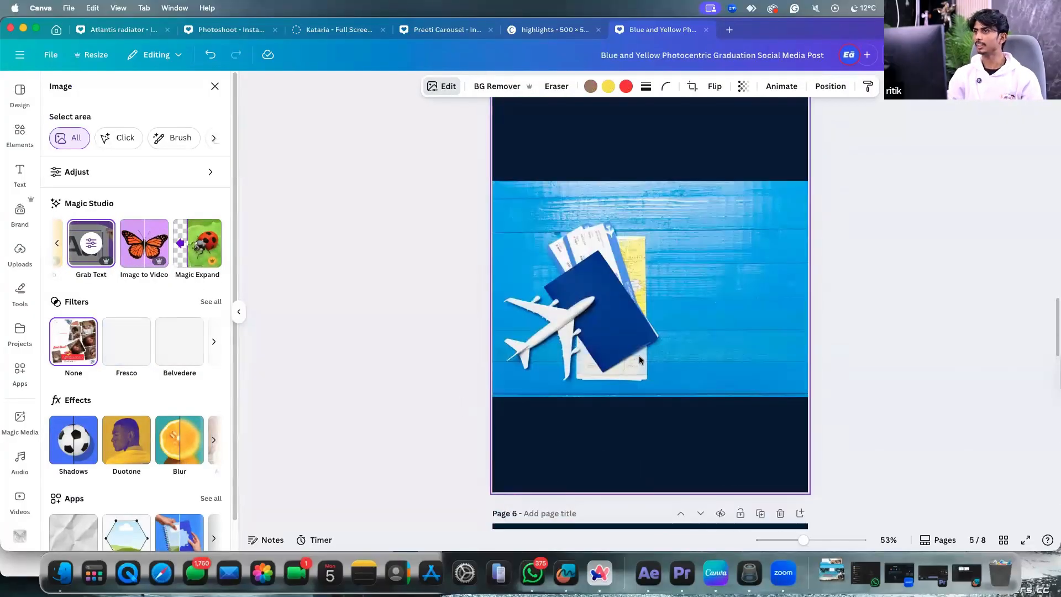
pyautogui.scroll(15, 639, 359)
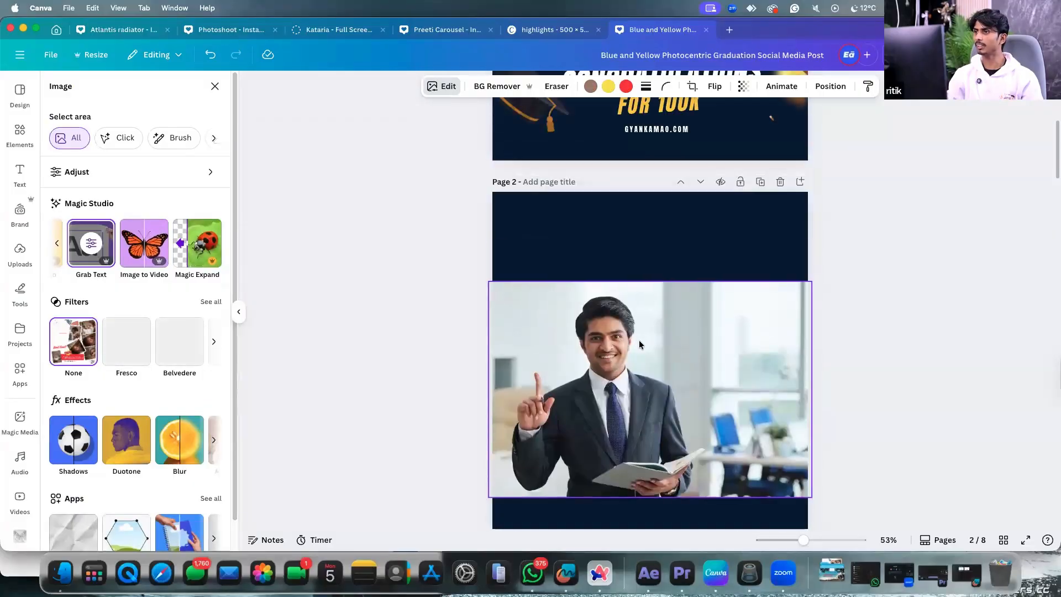
pyautogui.scroll(5, 642, 338)
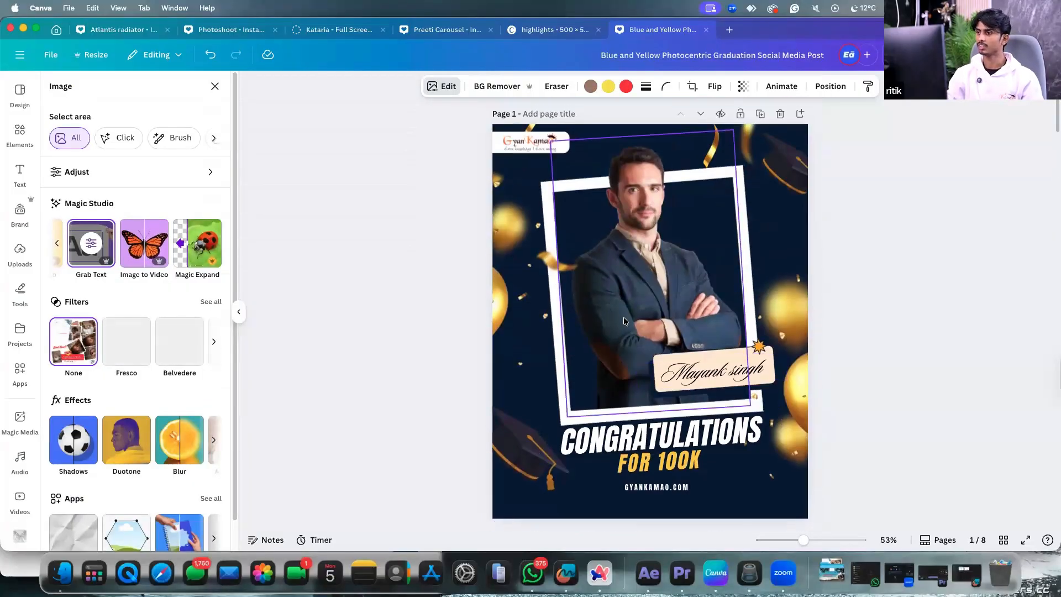
pyautogui.scroll(-15, 624, 345)
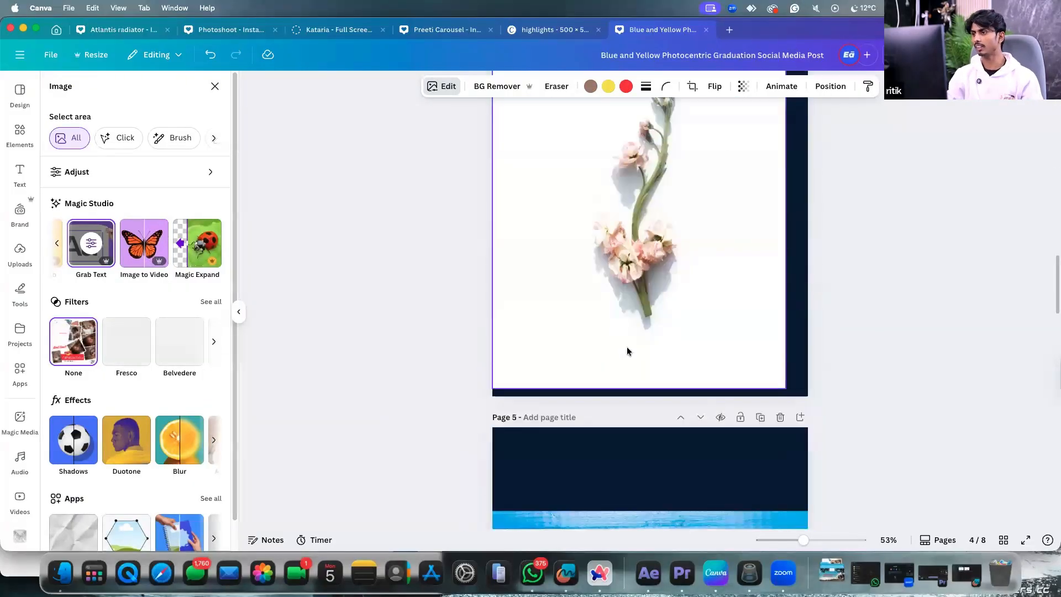
# Stretch the flower photo on page 4 past the page's right, left and bottom edges.
pyautogui.click(646, 308)
pyautogui.scroll(-3, 680, 318)
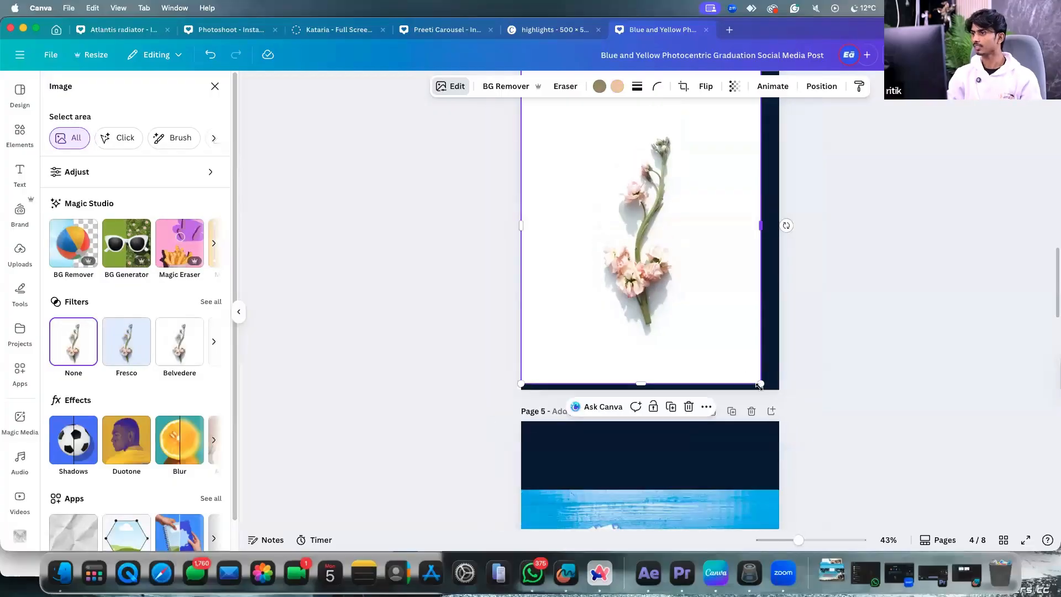
pyautogui.moveTo(762, 379); pyautogui.dragTo(791, 378)
pyautogui.scroll(-3, 708, 313)
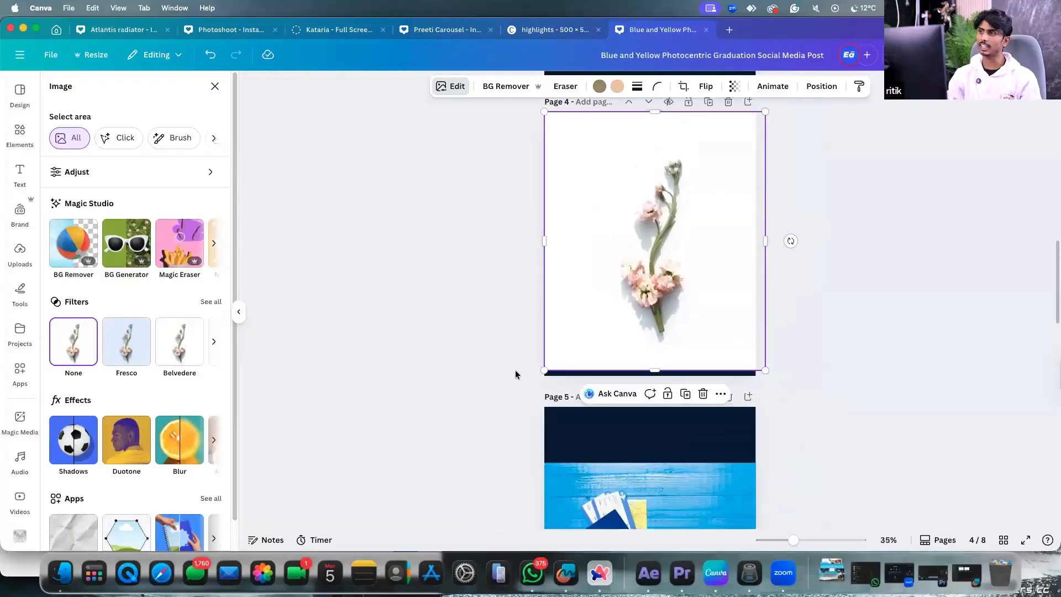
pyautogui.moveTo(543, 371); pyautogui.dragTo(533, 384)
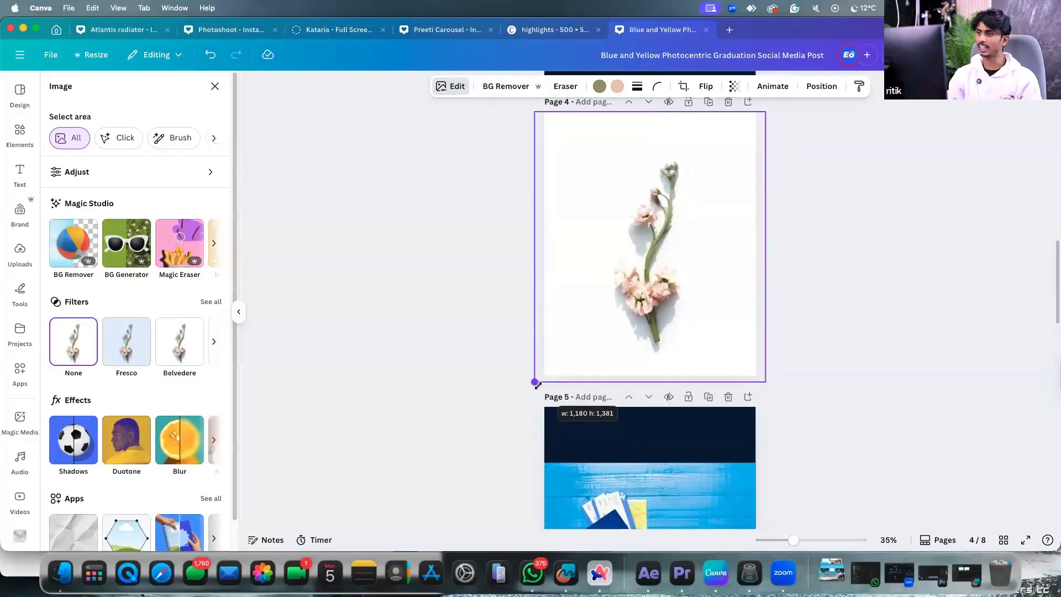
pyautogui.click(425, 254)
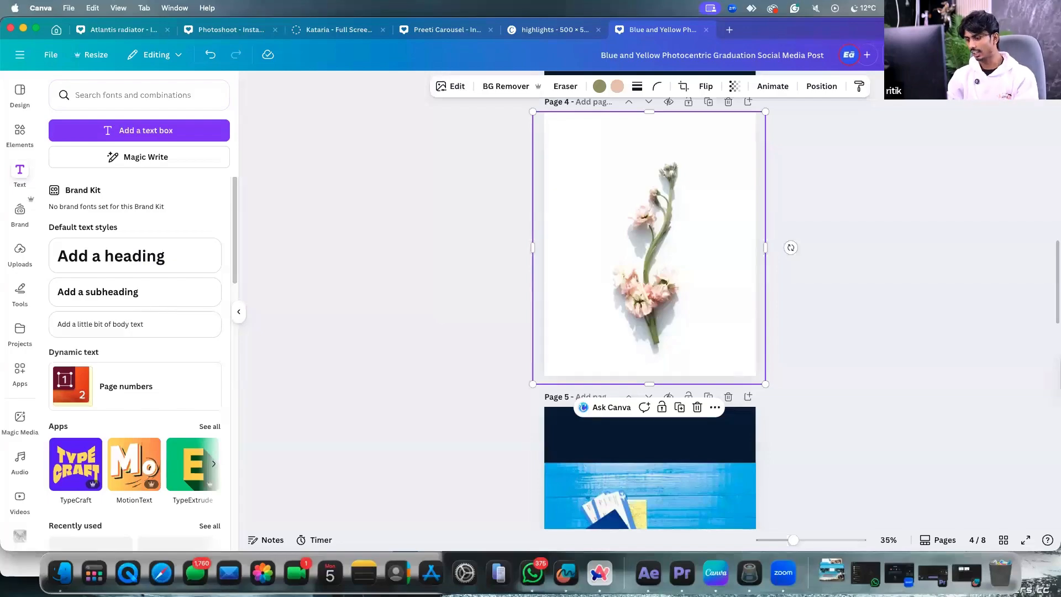
# Delete the flower photo and add the lotus illustration from Uploads to page 4.
pyautogui.press('Delete')
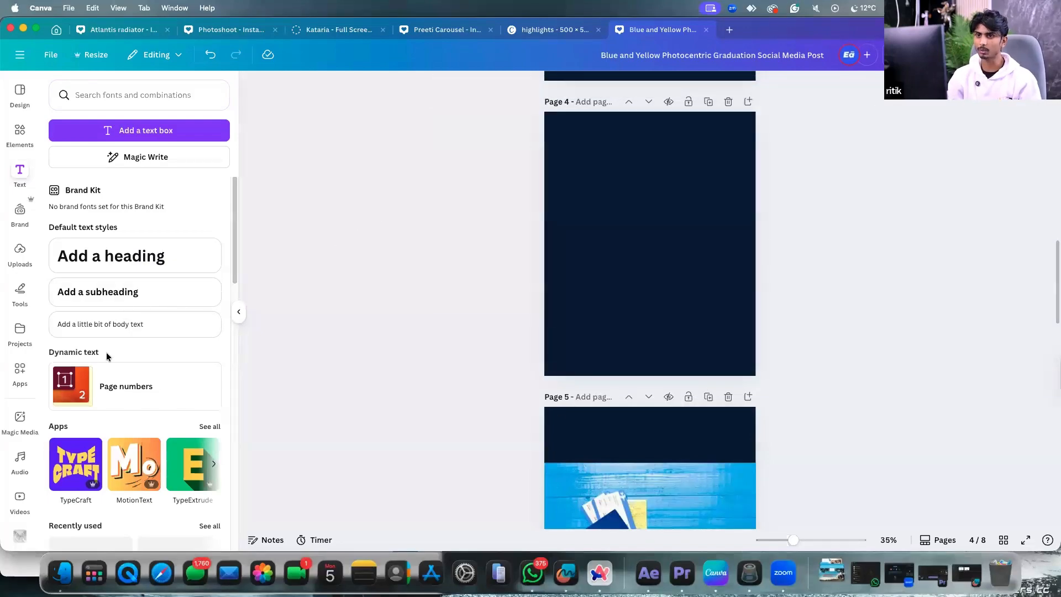
pyautogui.scroll(-5, 22, 371)
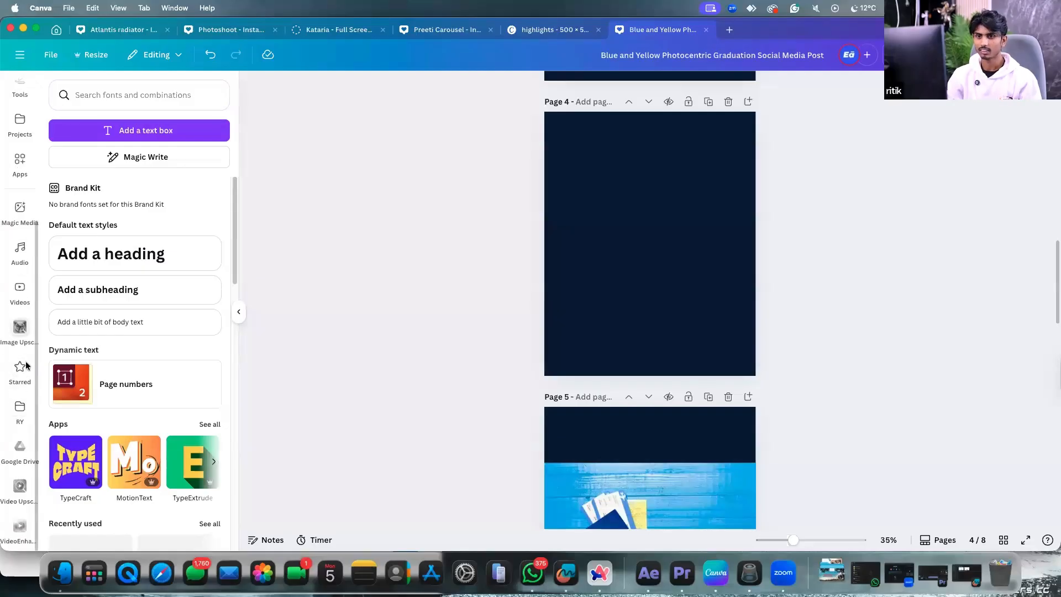
pyautogui.scroll(4, 29, 218)
pyautogui.click(22, 222)
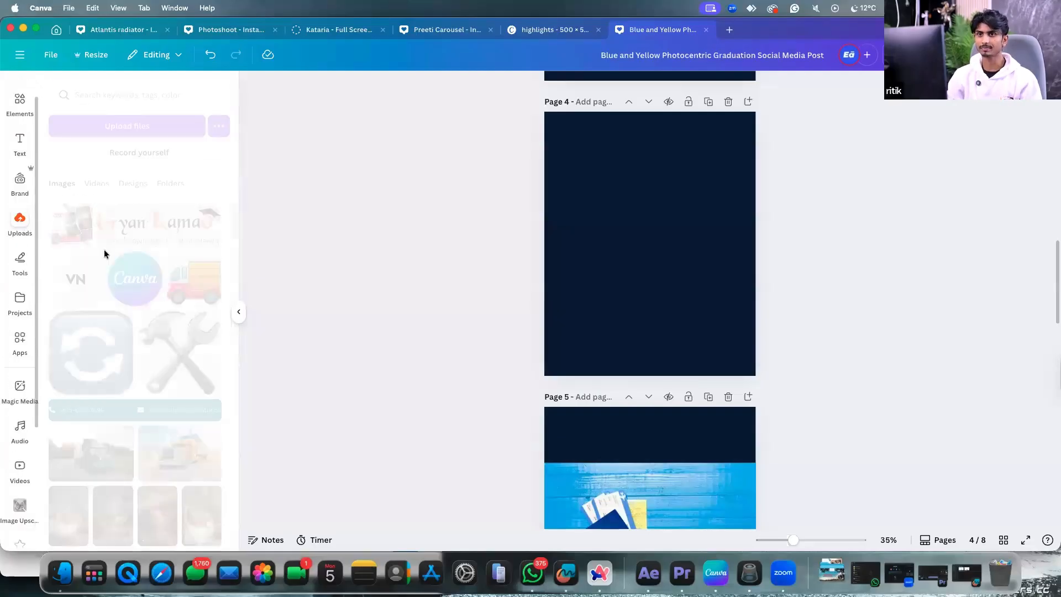
pyautogui.scroll(-10, 139, 332)
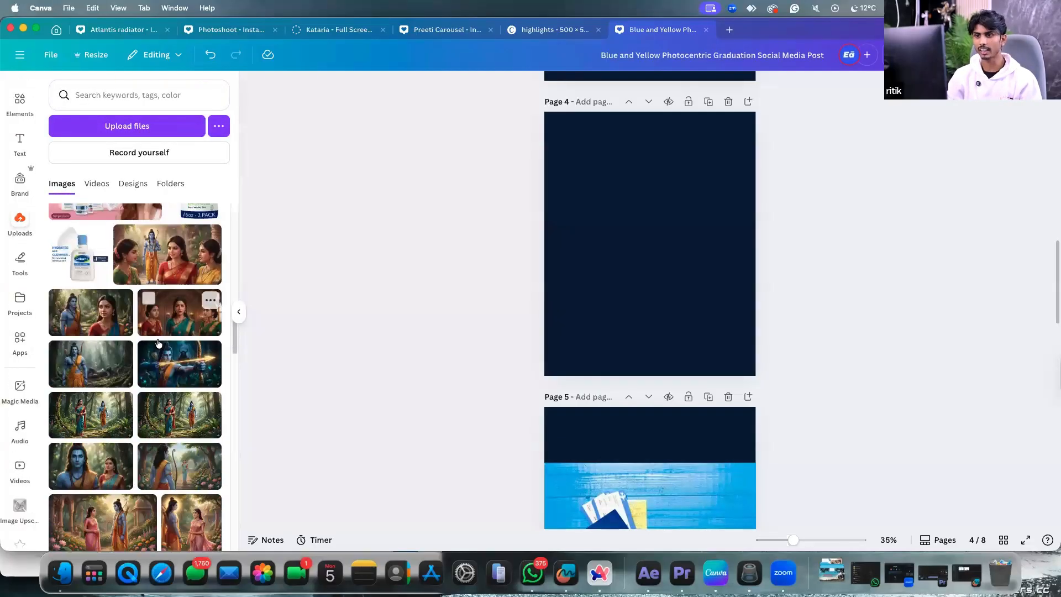
pyautogui.scroll(-1, 158, 343)
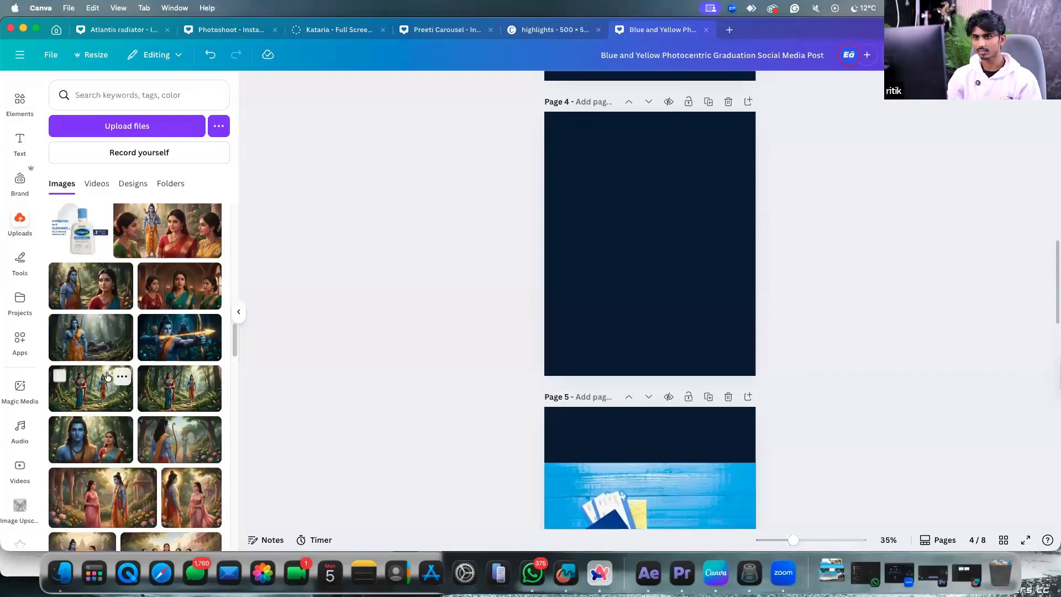
pyautogui.scroll(-3, 108, 376)
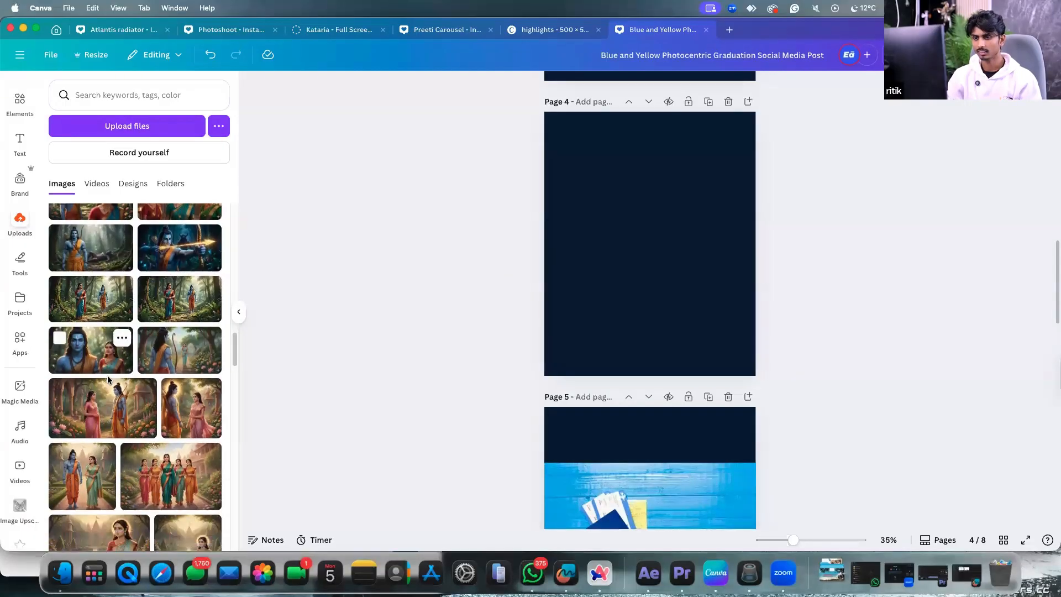
pyautogui.scroll(-8, 107, 376)
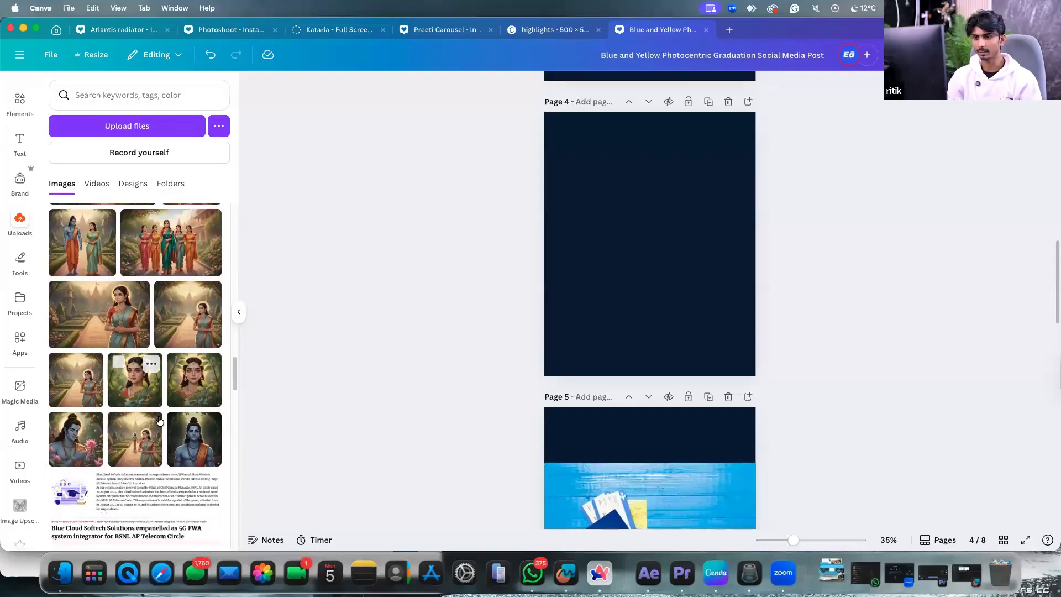
pyautogui.click(76, 448)
# Enlarge the lotus illustration until it covers all of page 4.
pyautogui.moveTo(655, 267); pyautogui.dragTo(618, 259)
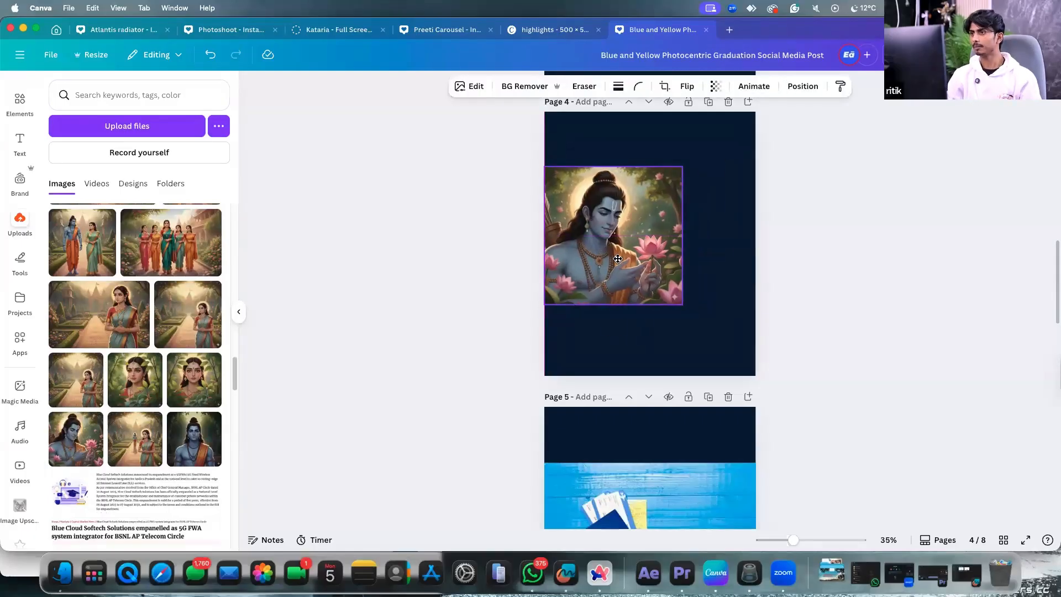
pyautogui.moveTo(683, 305); pyautogui.dragTo(756, 381)
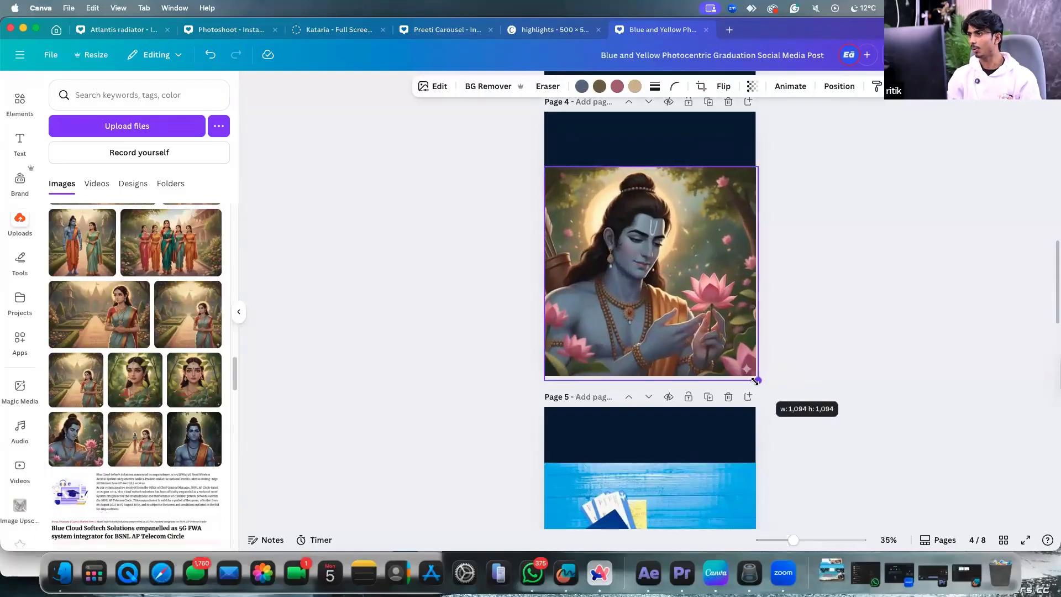
pyautogui.moveTo(757, 167); pyautogui.dragTo(783, 81)
pyautogui.moveTo(720, 208); pyautogui.dragTo(703, 207)
pyautogui.click(491, 205)
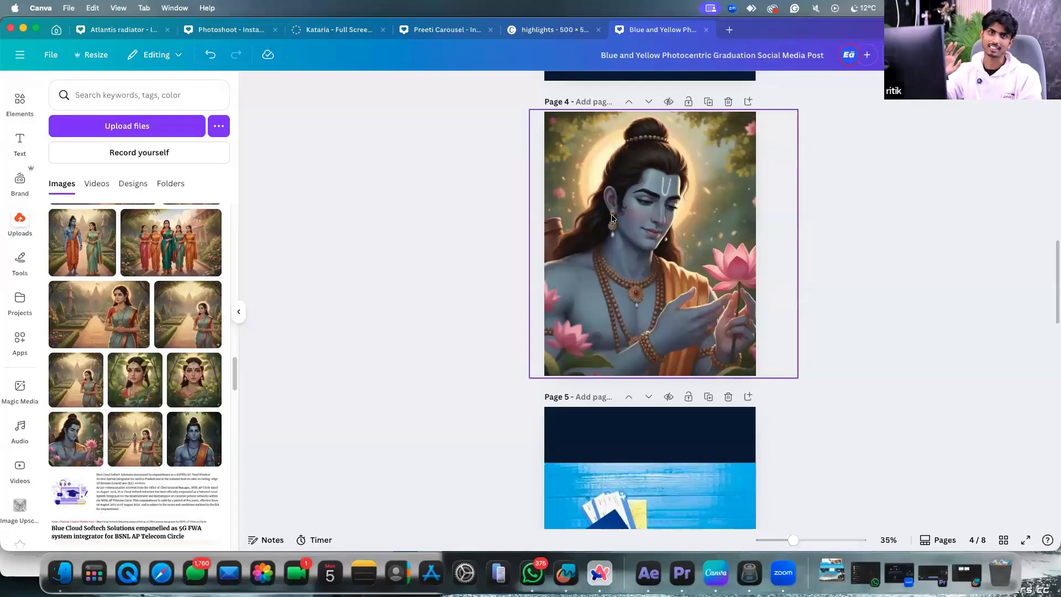
pyautogui.click(648, 202)
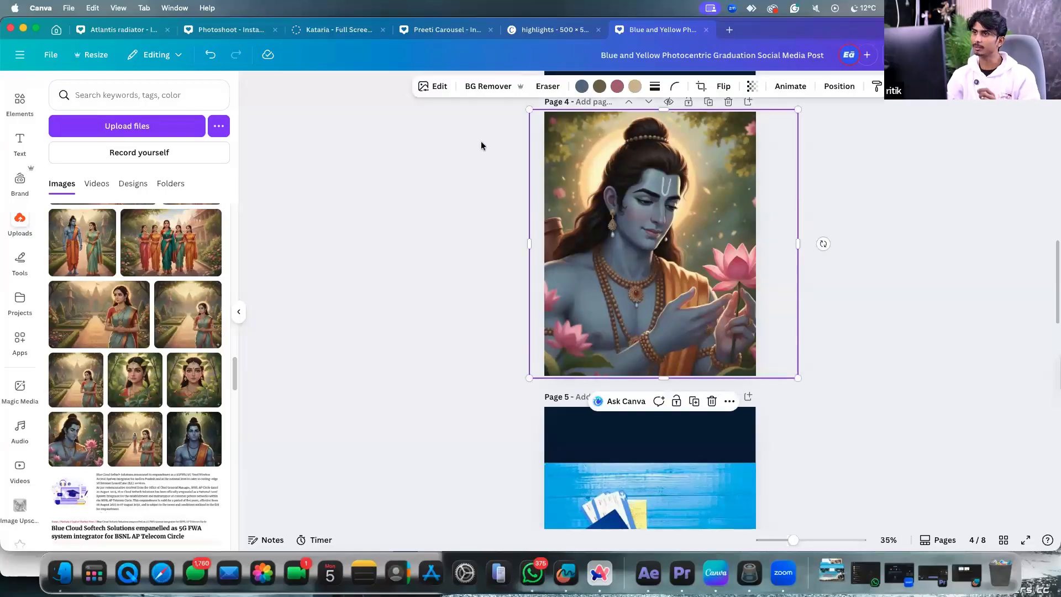
# Generate a 3-second Image to Video clip from the lotus illustration and add it to page 4.
pyautogui.click(435, 87)
pyautogui.click(215, 252)
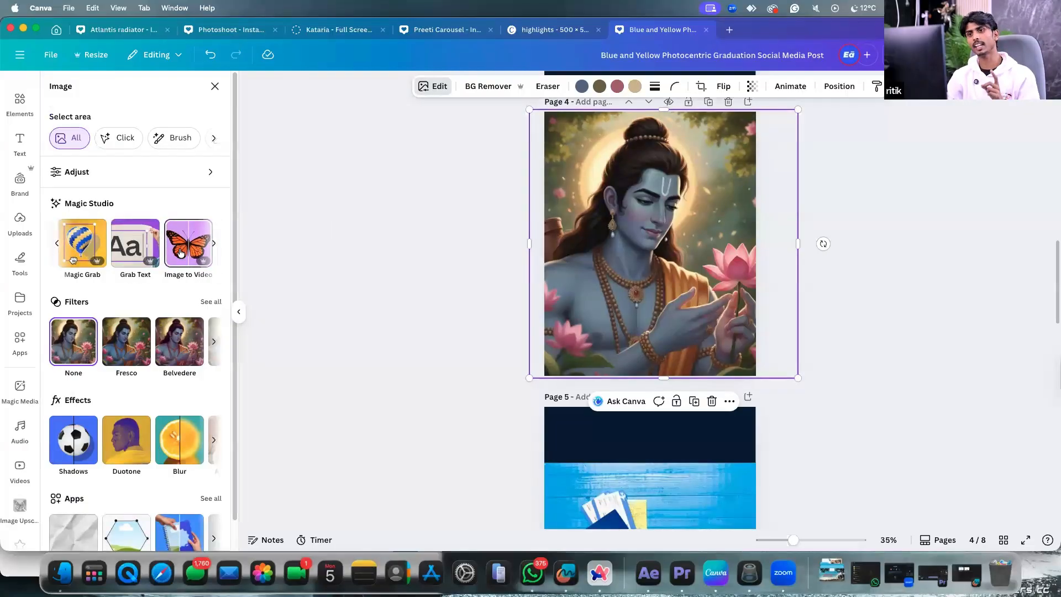
pyautogui.click(181, 251)
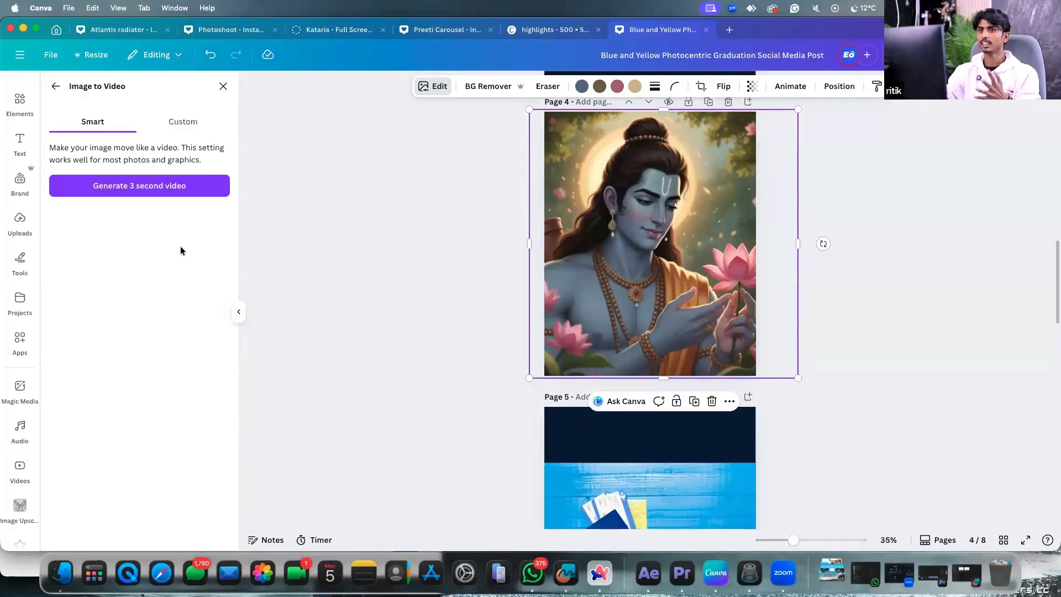
pyautogui.click(117, 194)
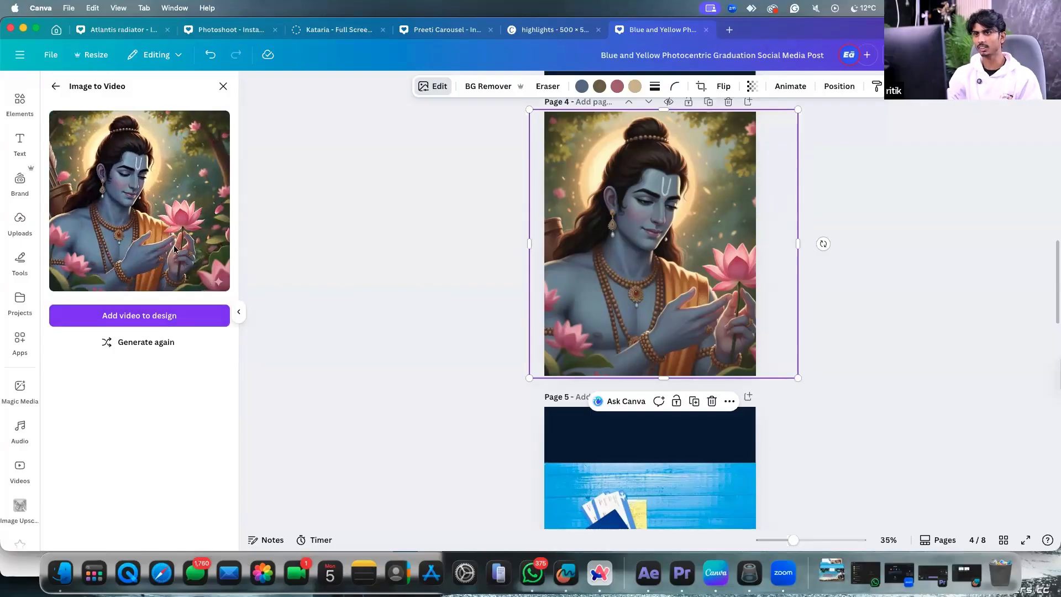
pyautogui.click(128, 321)
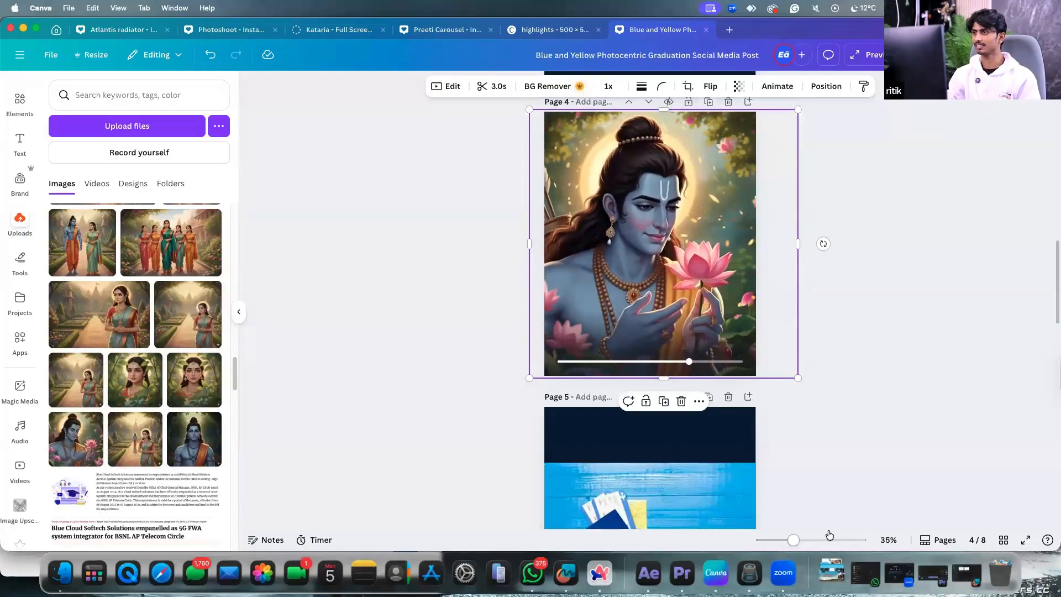
pyautogui.scroll(2, 725, 370)
pyautogui.scroll(6, 708, 401)
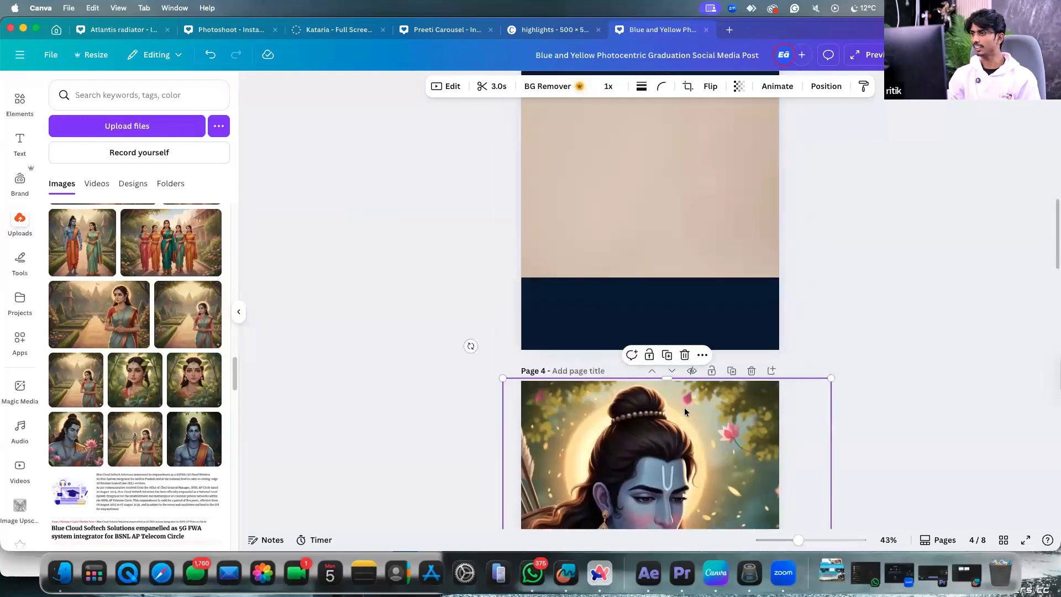
pyautogui.scroll(-5, 684, 412)
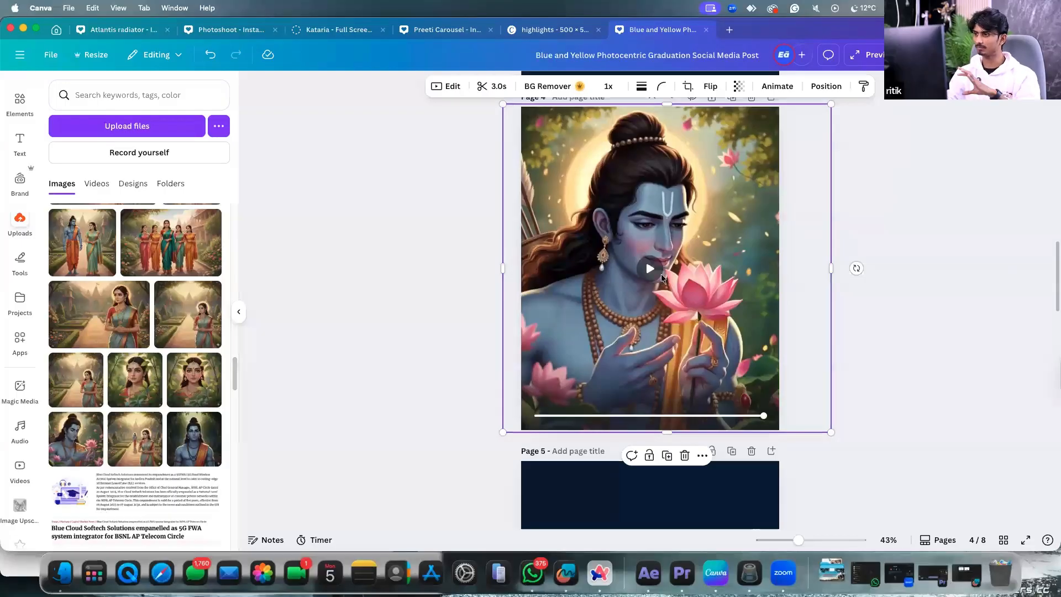
pyautogui.click(650, 269)
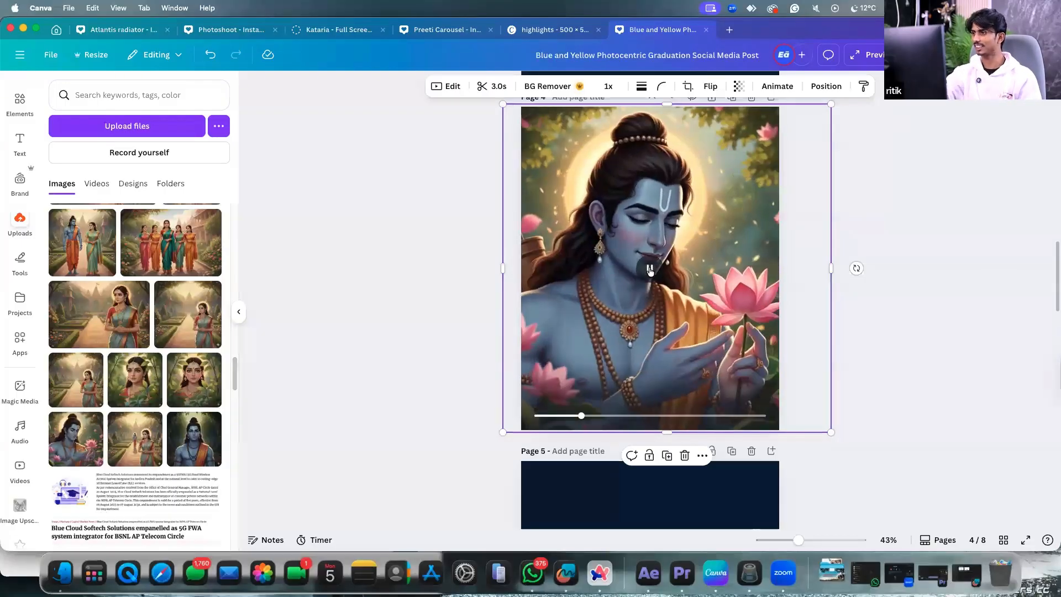
pyautogui.scroll(-2, 885, 265)
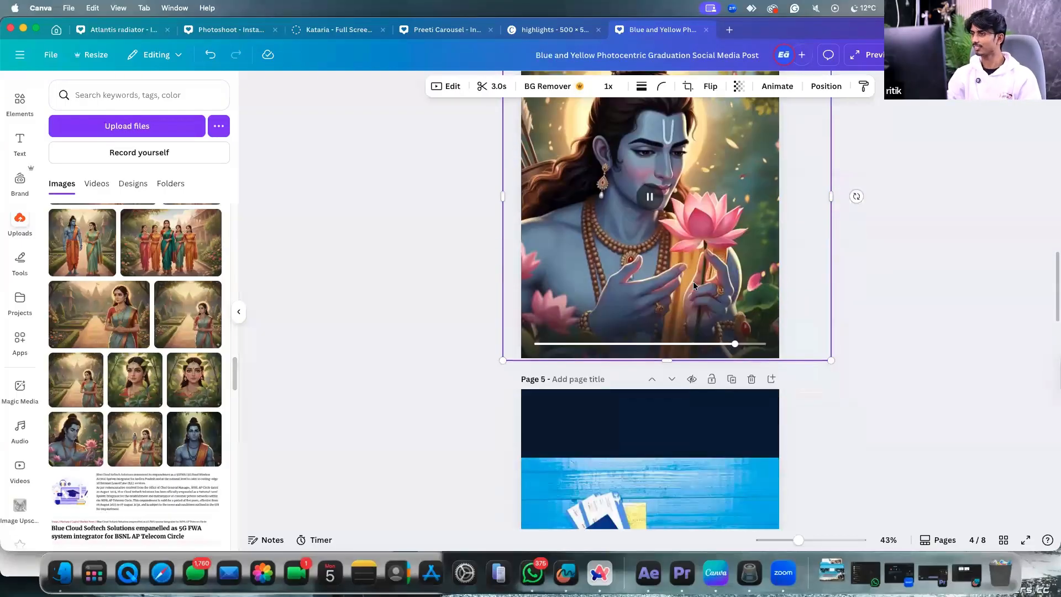
pyautogui.scroll(4, 928, 254)
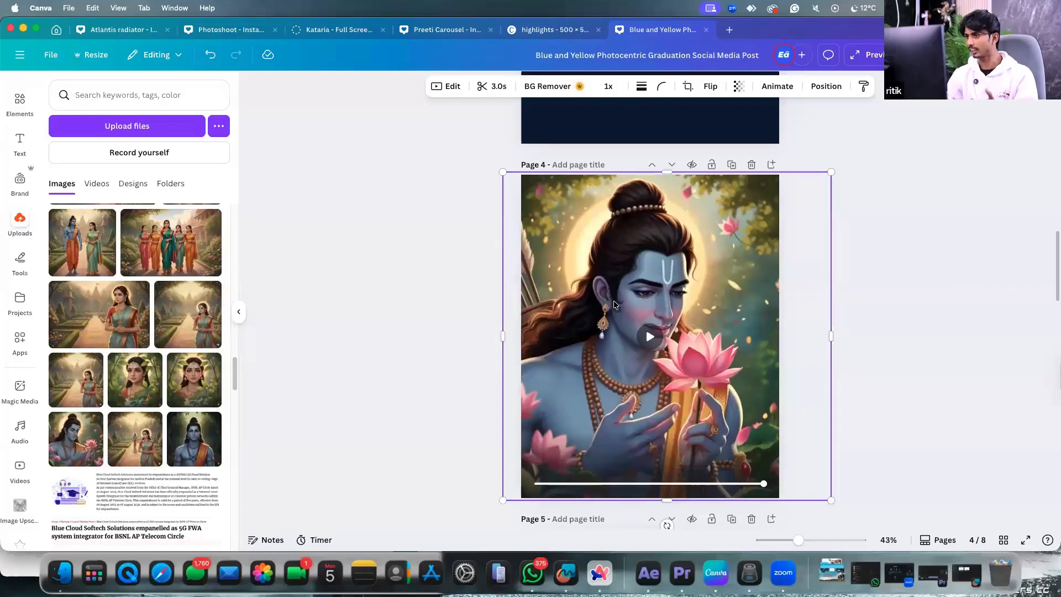
pyautogui.scroll(-3, 616, 301)
pyautogui.scroll(3, 622, 299)
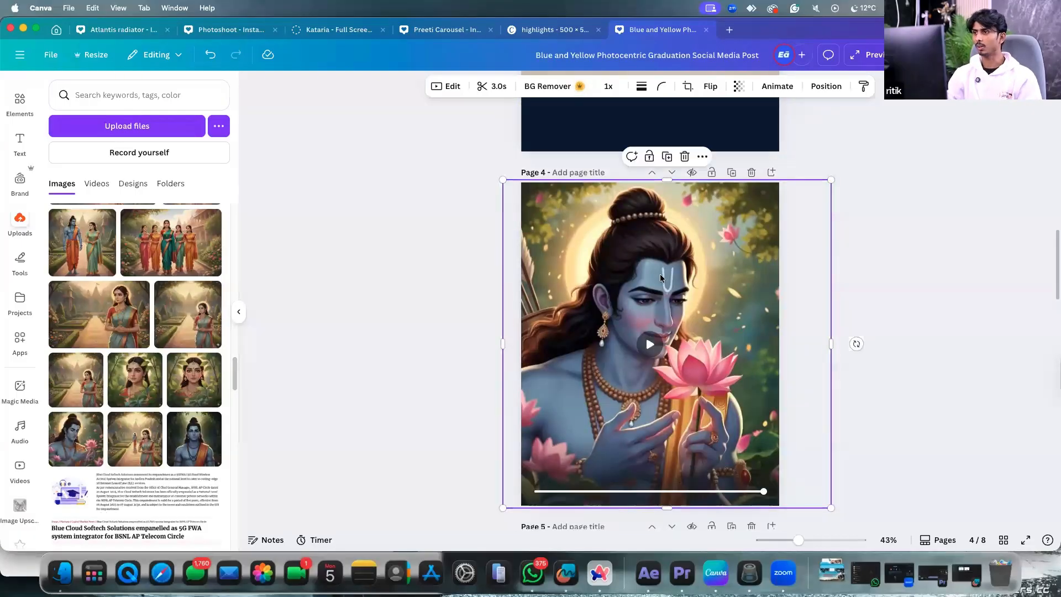
pyautogui.scroll(-7, 855, 197)
pyautogui.click(642, 344)
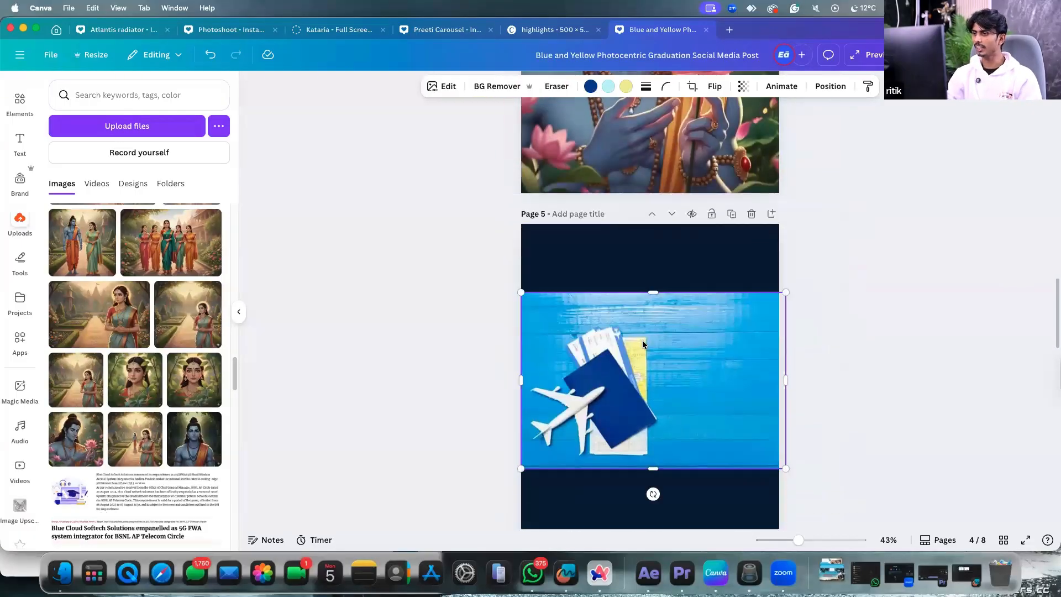
# Browse the Magic Studio tools for the airplane photo, then deselect it.
pyautogui.click(443, 87)
pyautogui.click(216, 243)
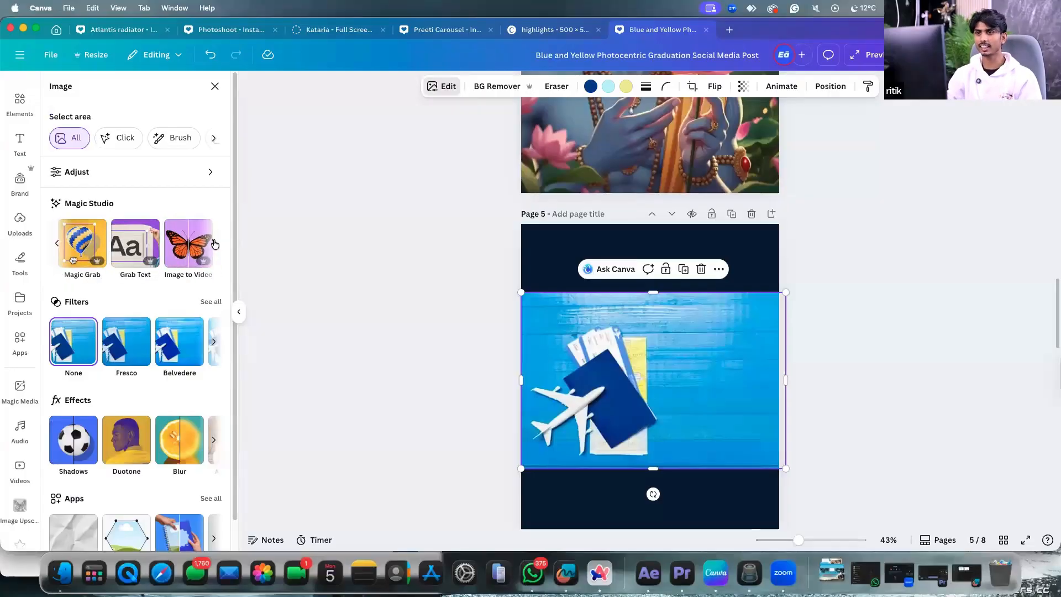
pyautogui.click(216, 243)
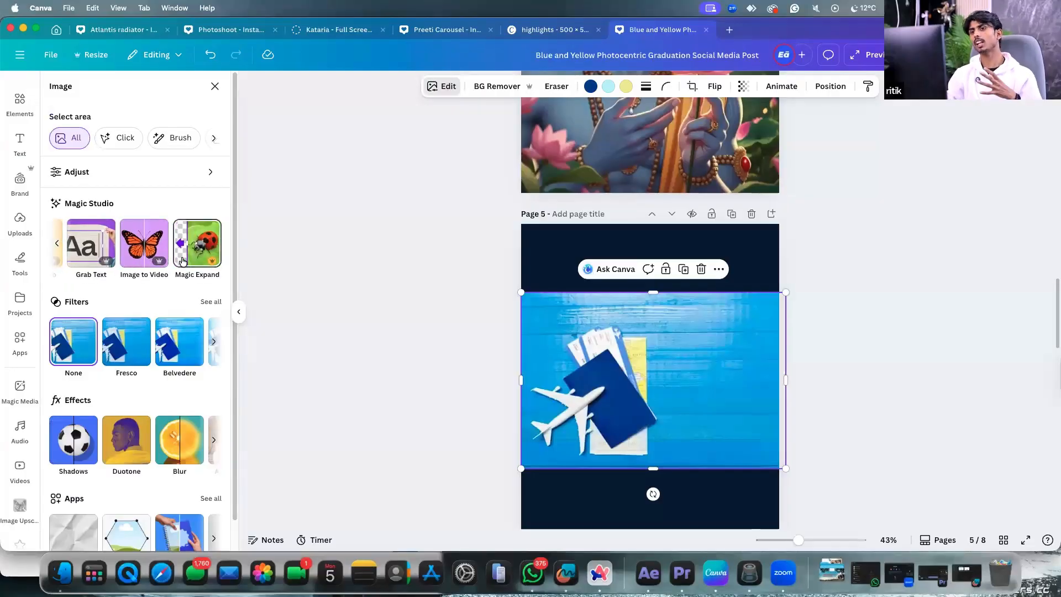
pyautogui.click(751, 258)
pyautogui.scroll(7, 753, 266)
pyautogui.scroll(6, 751, 274)
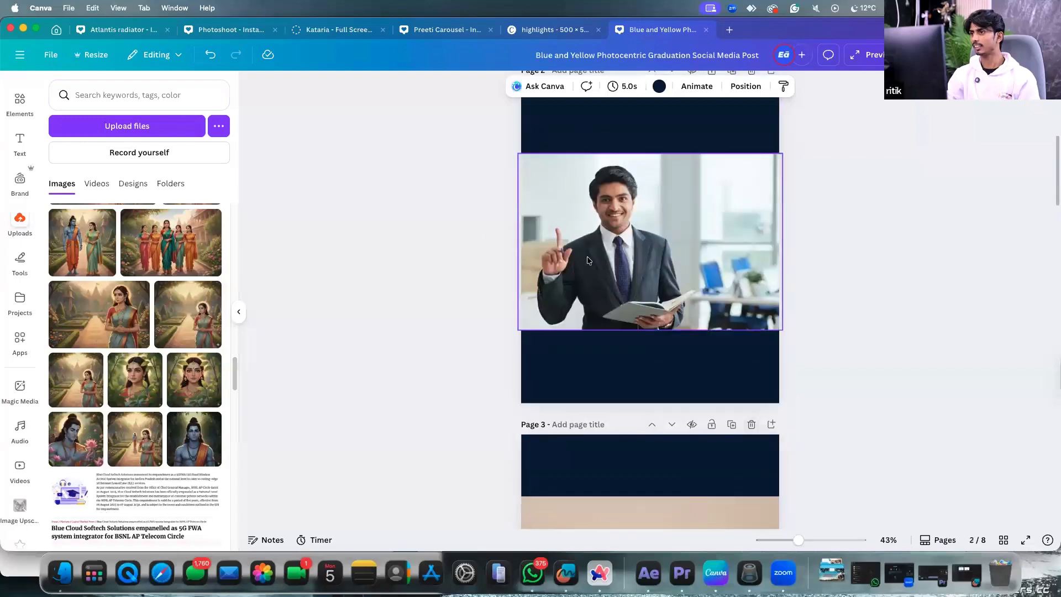
# Select the suited man's photo on page 2 and scroll its editing options toward Magic Expand.
pyautogui.click(663, 237)
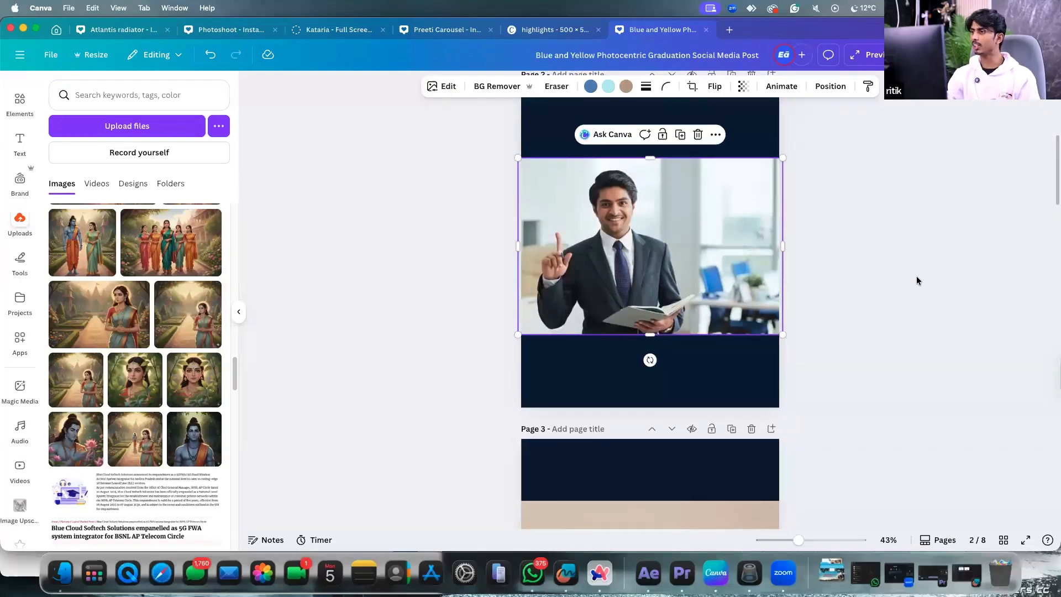
pyautogui.scroll(2, 761, 217)
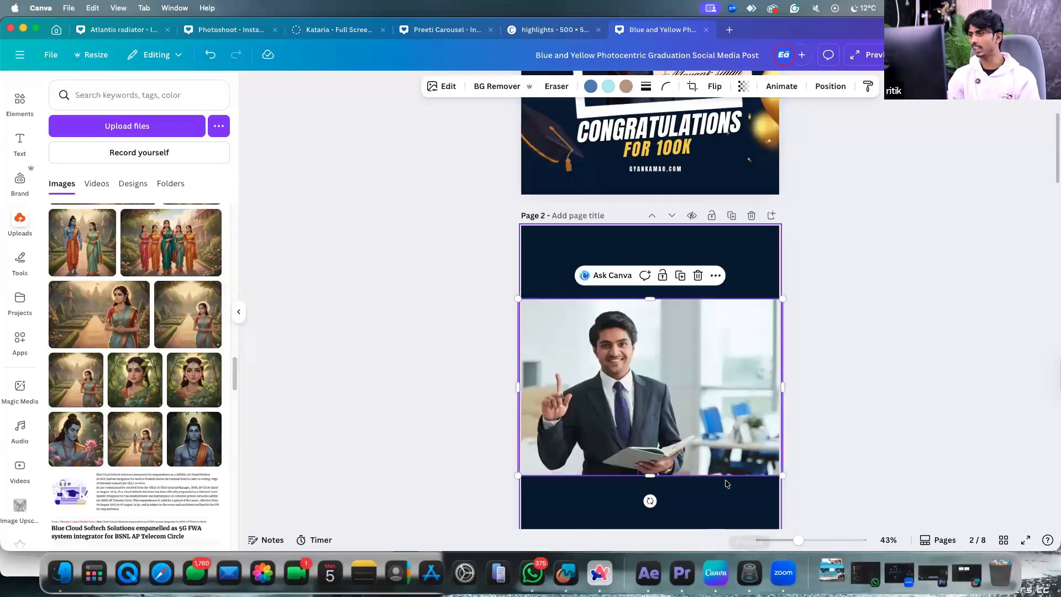
pyautogui.scroll(-1, 724, 481)
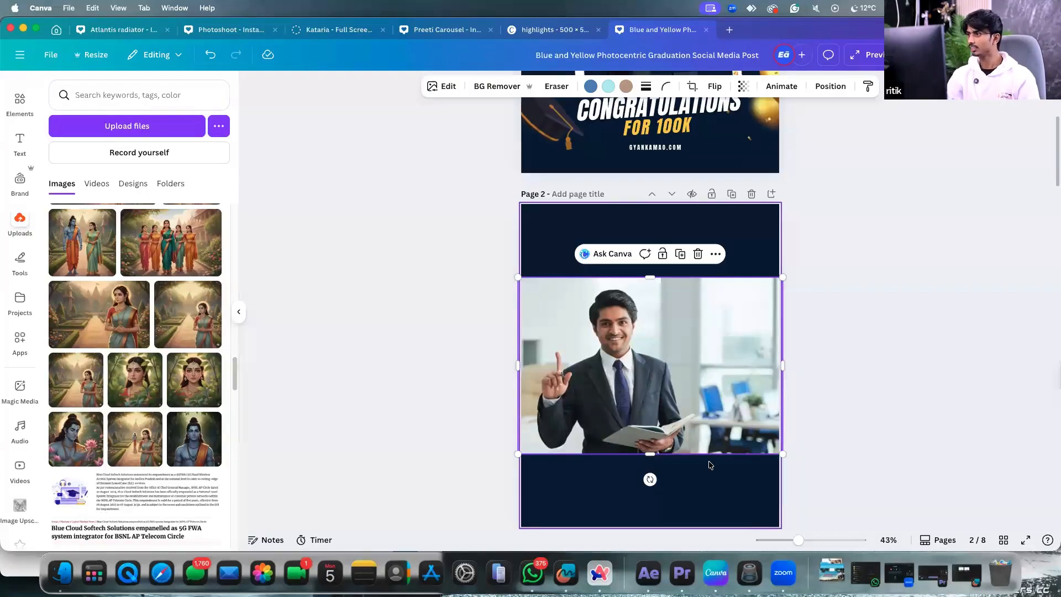
pyautogui.scroll(-1, 709, 462)
pyautogui.scroll(-1, 706, 422)
pyautogui.scroll(-1, 729, 270)
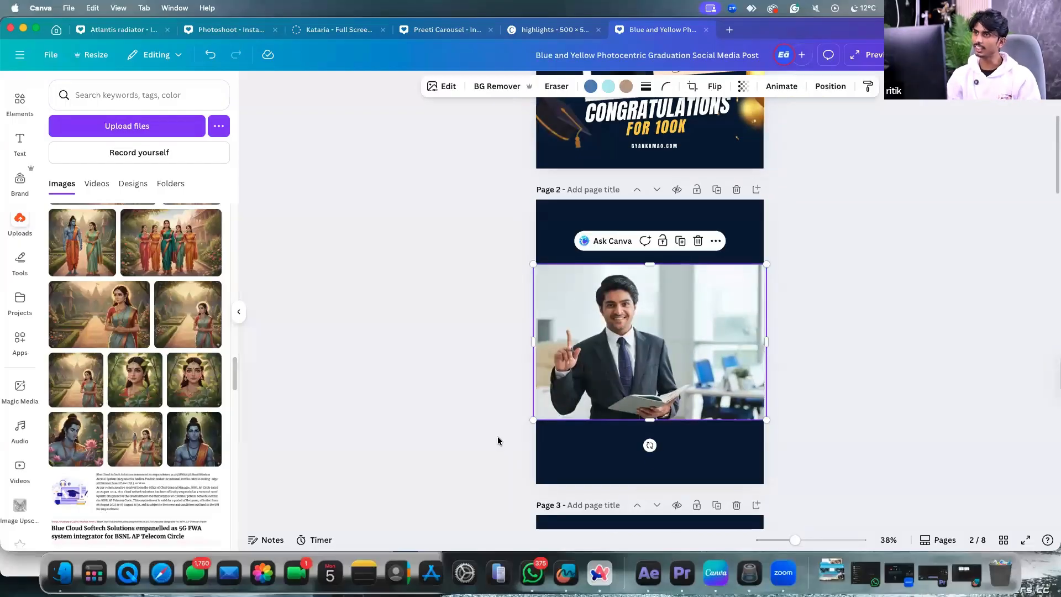
pyautogui.click(449, 88)
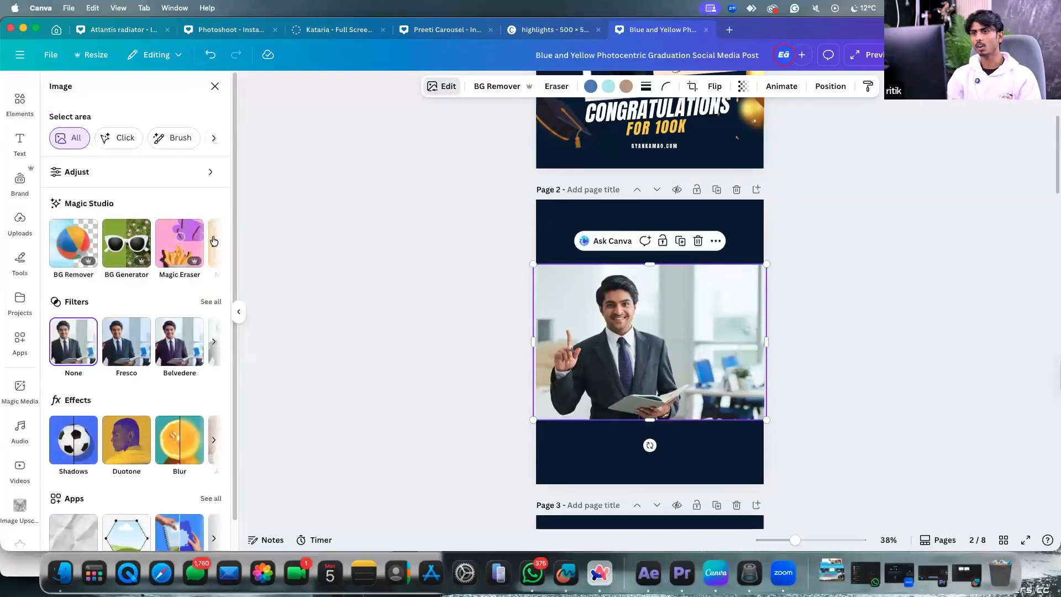
pyautogui.hscroll(3, 202, 243)
# Run Magic Expand on the page 2 photo with the Whole Page size.
pyautogui.click(198, 262)
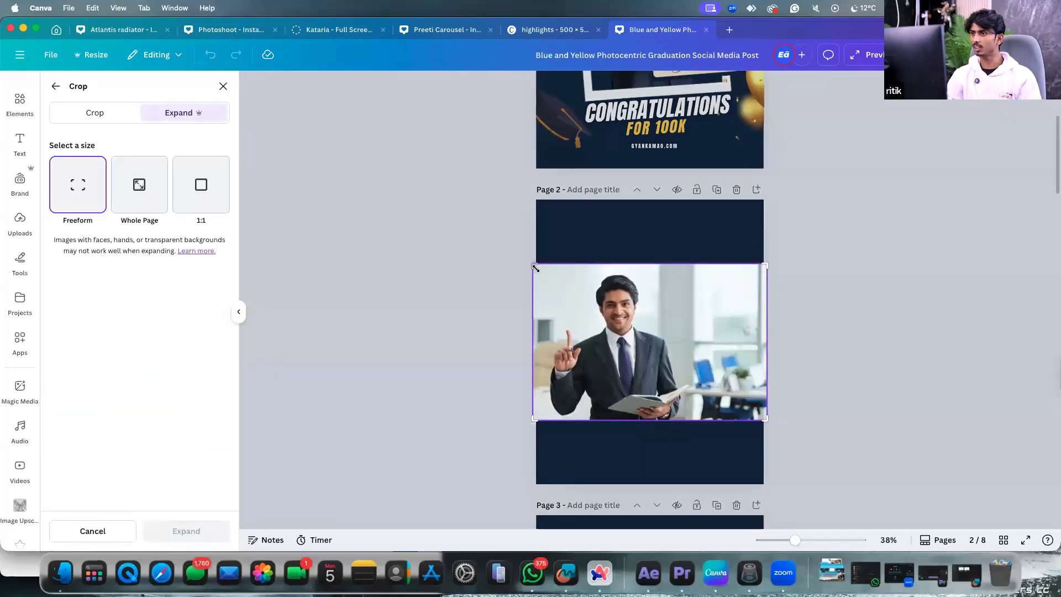
pyautogui.moveTo(534, 266)
pyautogui.mouseDown()
pyautogui.moveTo(535, 194)
pyautogui.moveTo(534, 264)
pyautogui.mouseUp()
pyautogui.click(533, 423)
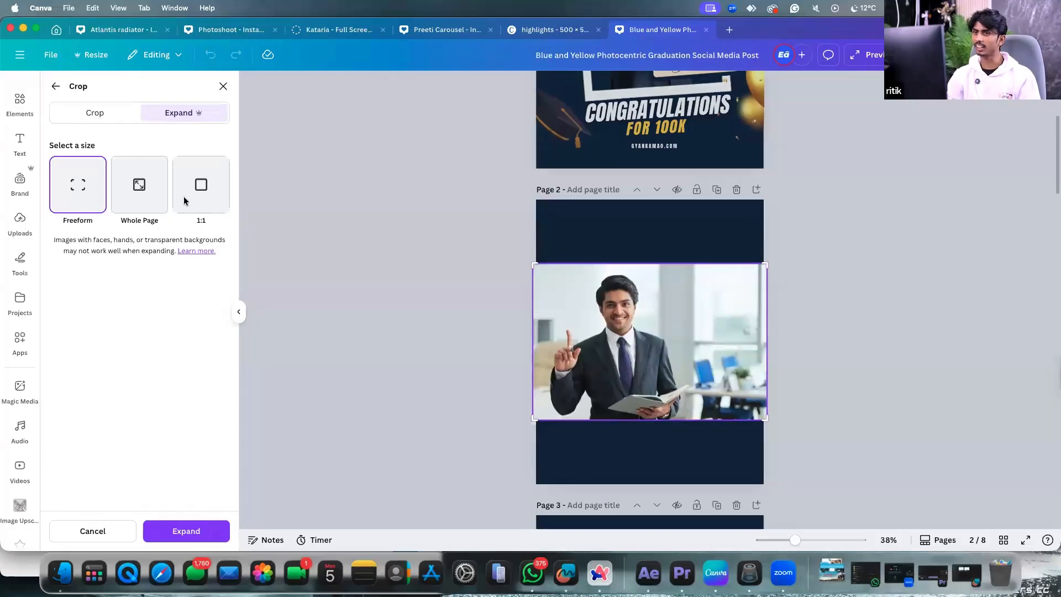
pyautogui.click(144, 187)
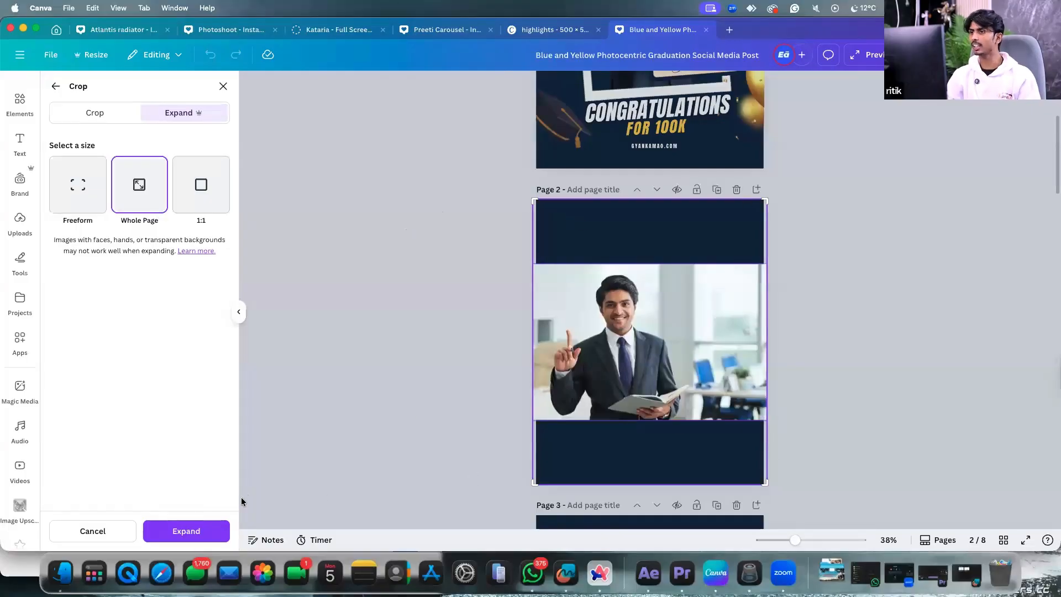
pyautogui.click(194, 530)
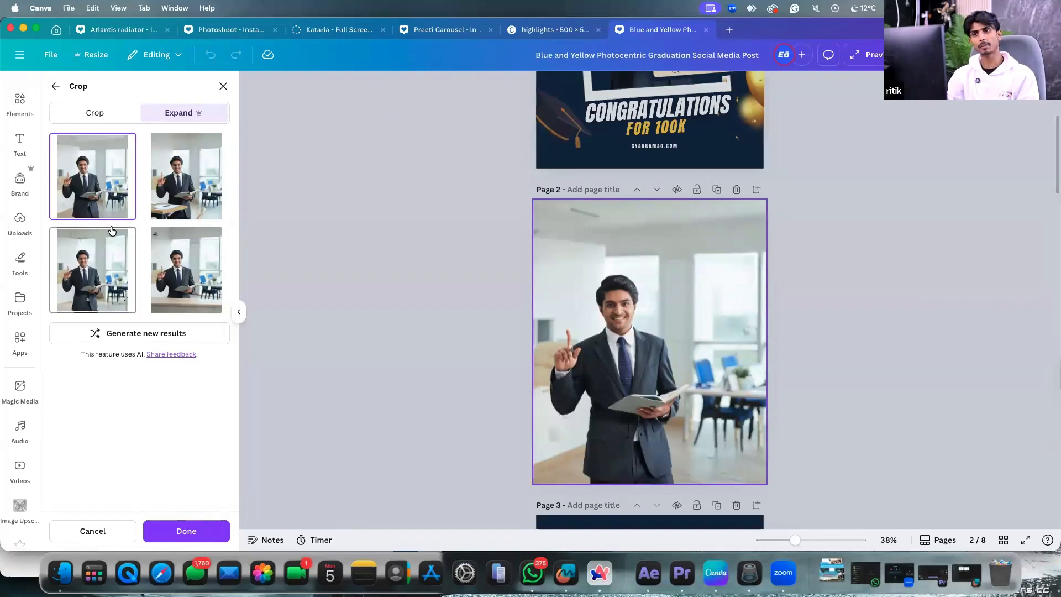
# Compare the four expanded versions and apply the third one, without the desk.
pyautogui.click(145, 204)
pyautogui.click(131, 263)
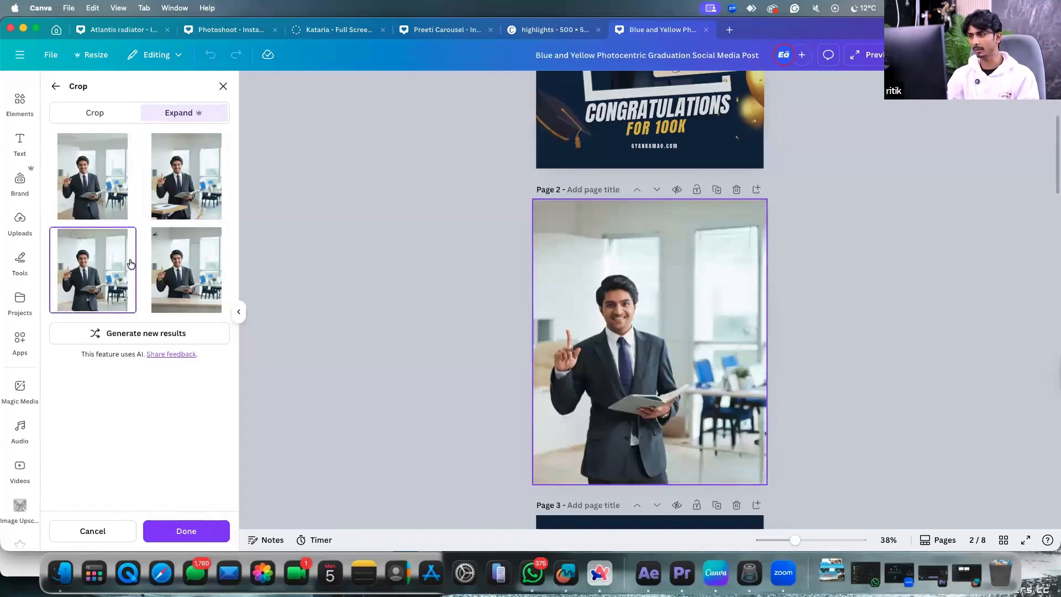
pyautogui.click(178, 269)
pyautogui.click(119, 209)
pyautogui.click(150, 214)
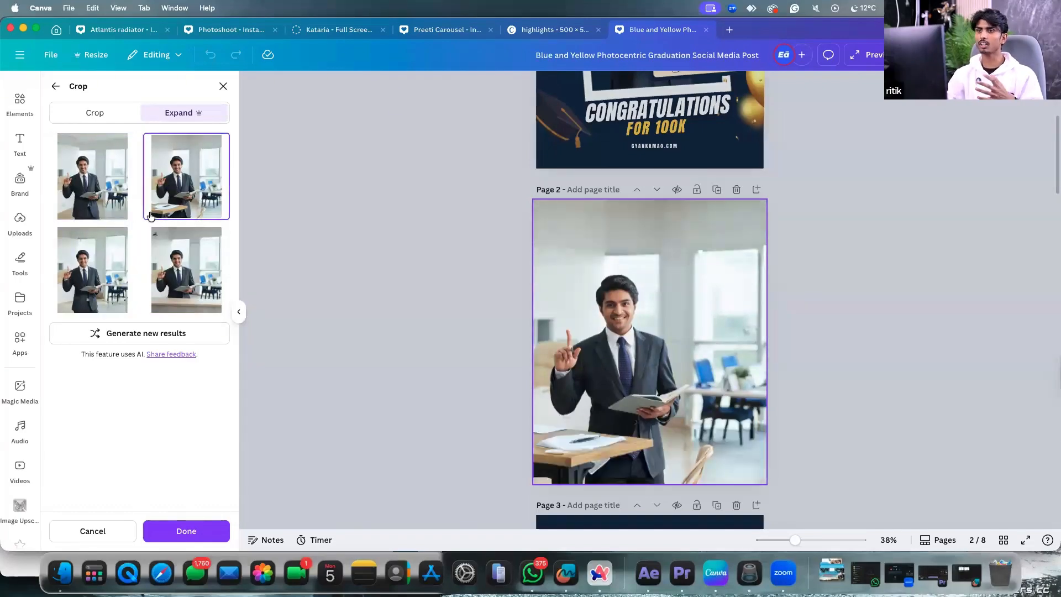
pyautogui.click(179, 291)
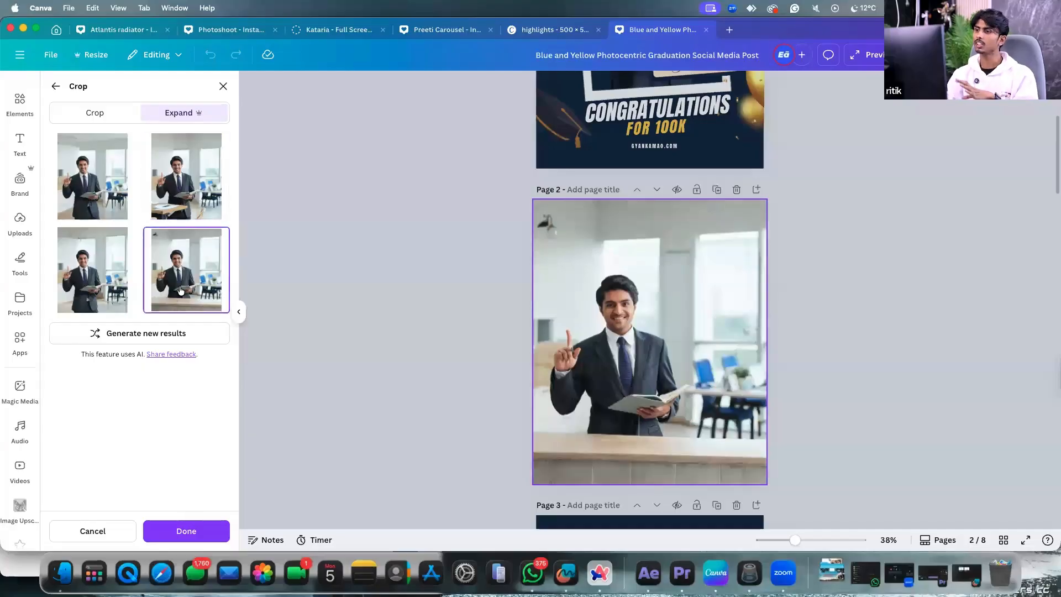
pyautogui.click(119, 287)
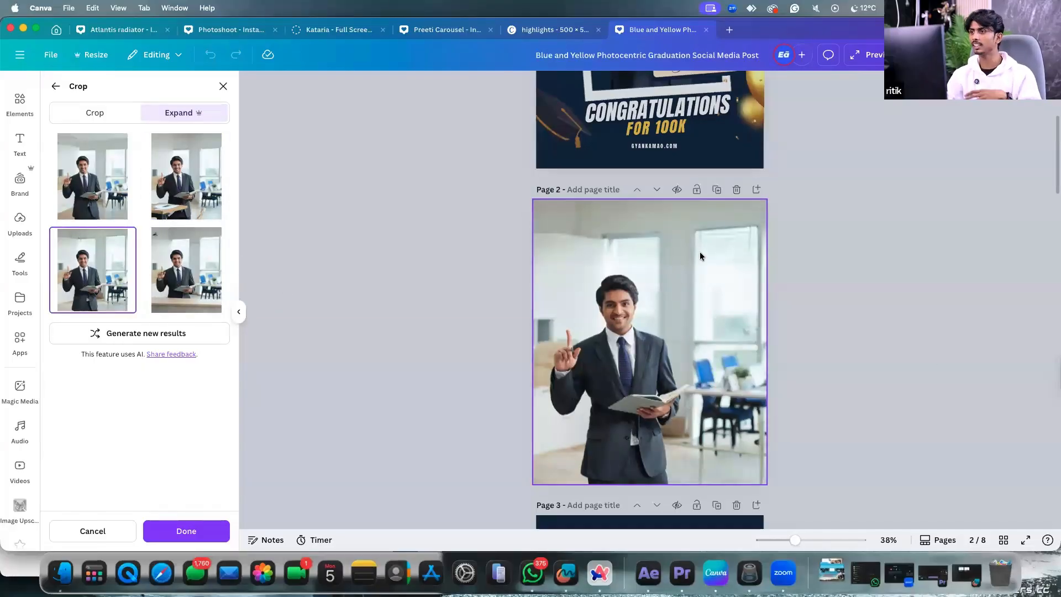
pyautogui.click(195, 530)
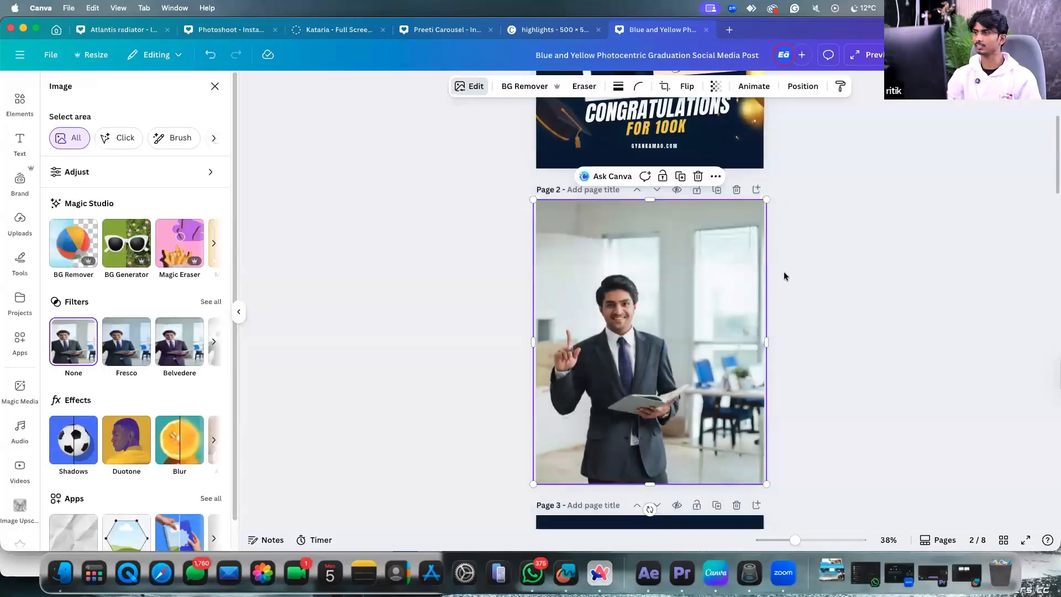
pyautogui.click(784, 273)
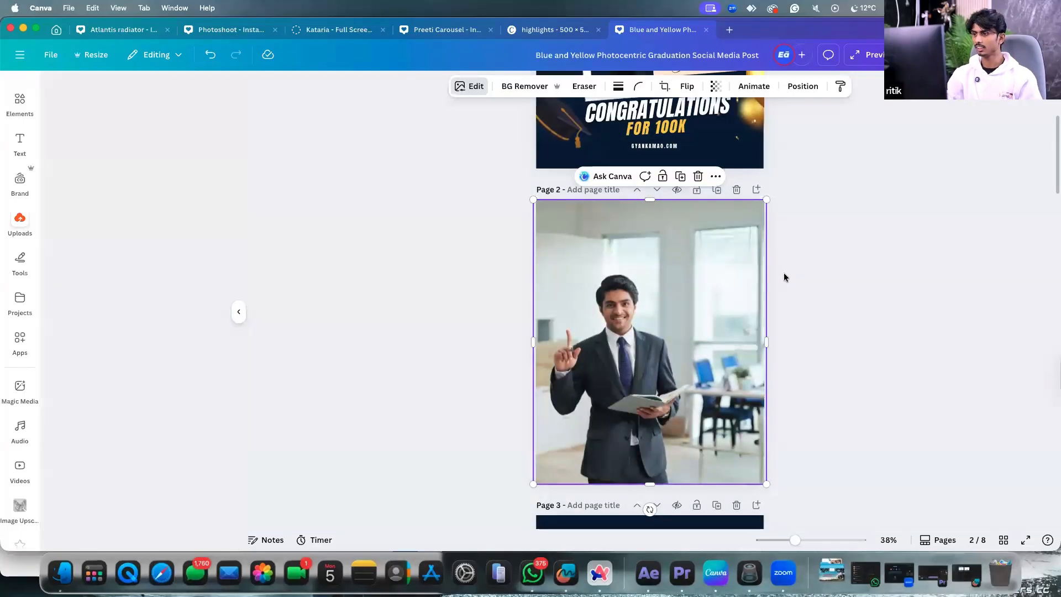
# Switch to Arc, dismiss the WhatsApp community popup, and open the Instagram profile tab.
pyautogui.scroll(-1, 749, 303)
pyautogui.scroll(3, 749, 303)
pyautogui.scroll(-10, 743, 303)
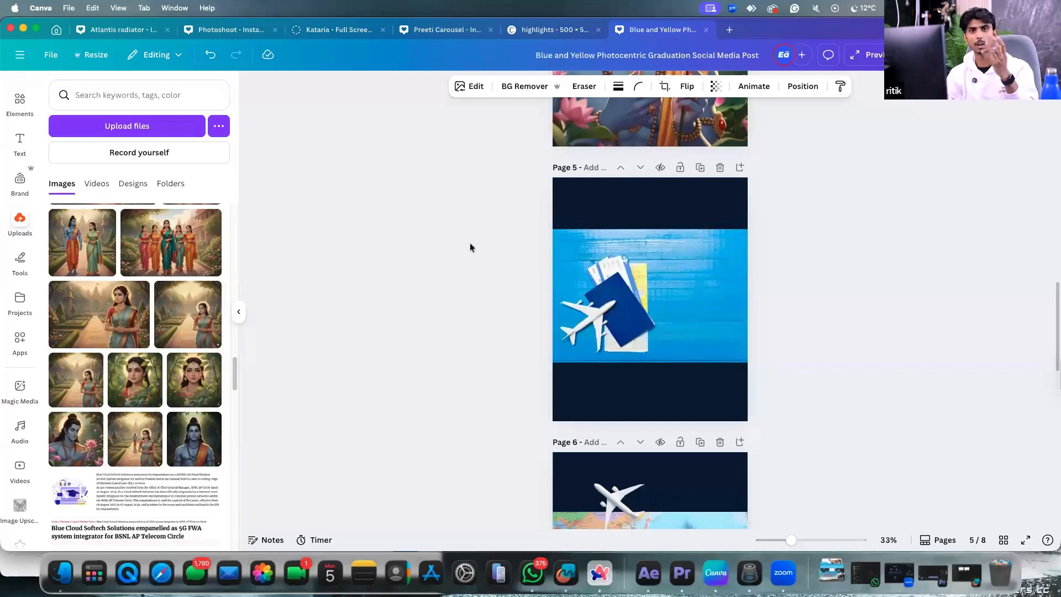
pyautogui.click(600, 573)
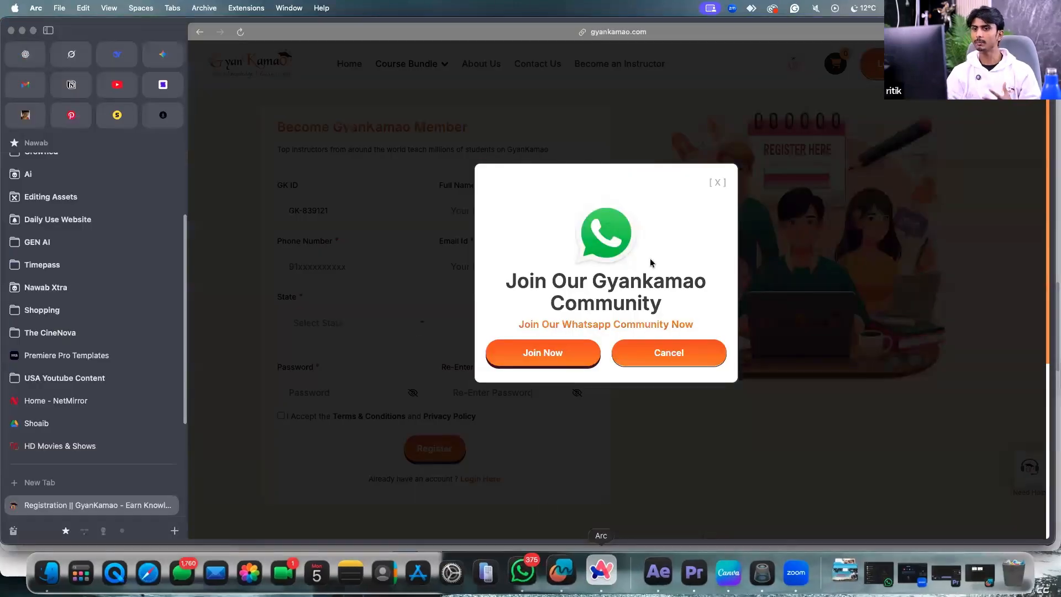
pyautogui.click(718, 183)
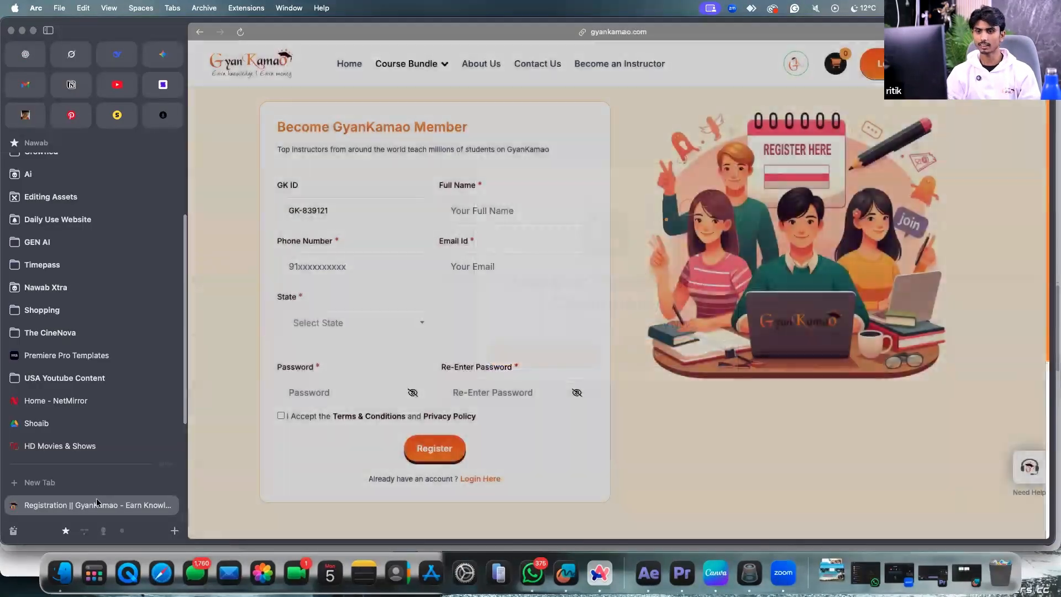
pyautogui.scroll(-3, 97, 491)
pyautogui.scroll(5, 80, 409)
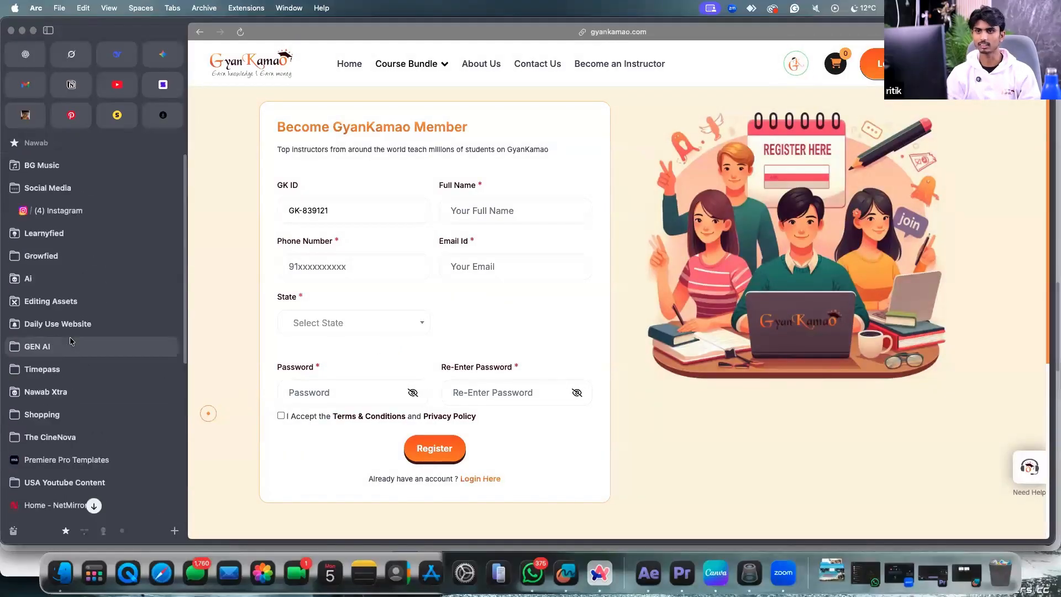
pyautogui.click(84, 212)
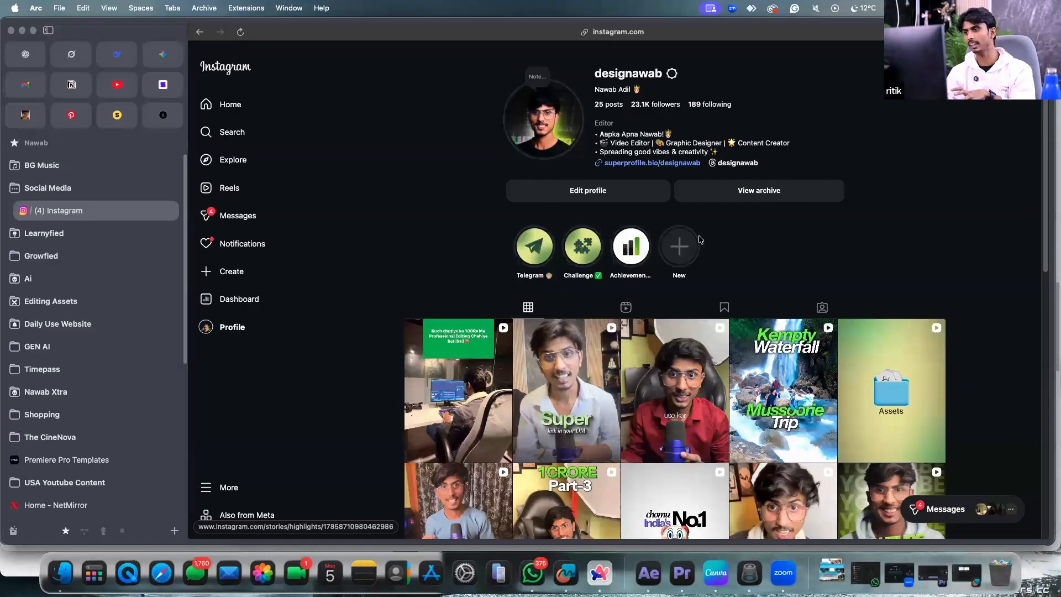
# Scroll down and back up through the Instagram post grid, then return to the Canva design.
pyautogui.scroll(-5, 699, 239)
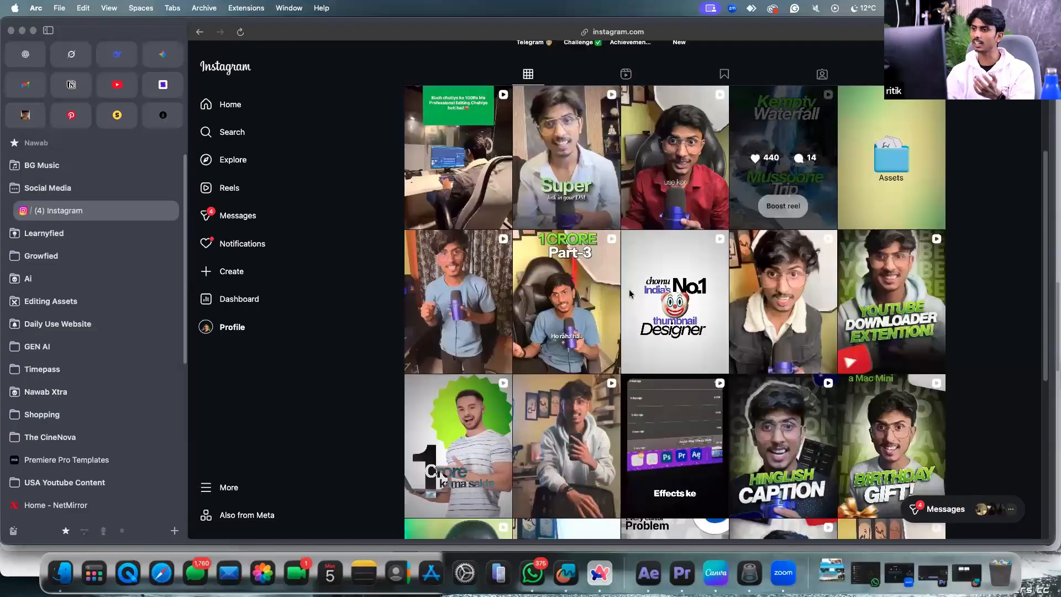
pyautogui.scroll(-7, 630, 293)
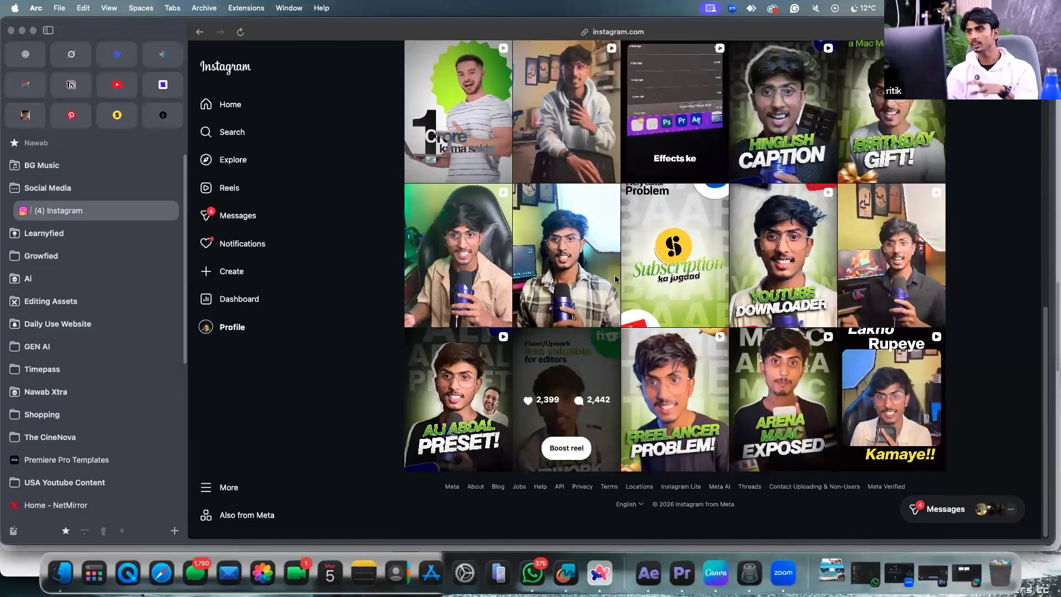
pyautogui.scroll(6, 616, 275)
pyautogui.scroll(5, 618, 276)
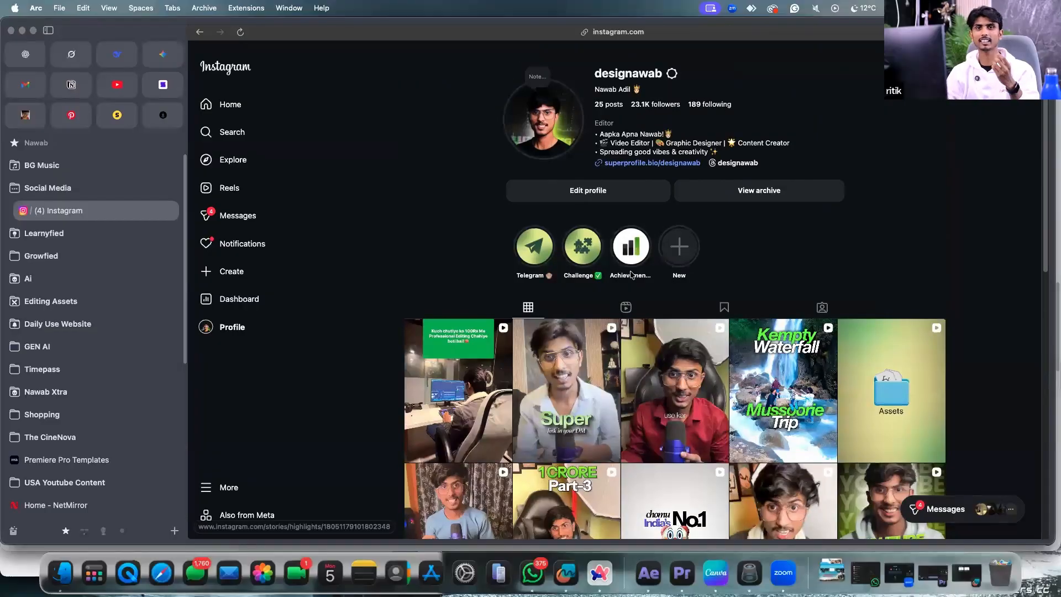
pyautogui.click(718, 566)
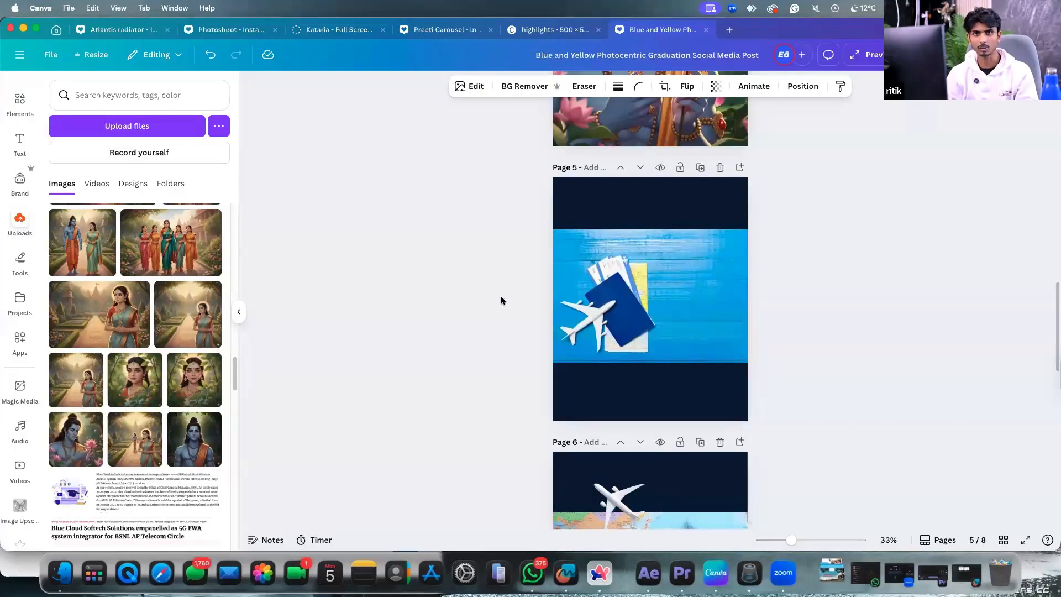
pyautogui.scroll(-5, 500, 301)
pyautogui.scroll(-10, 787, 199)
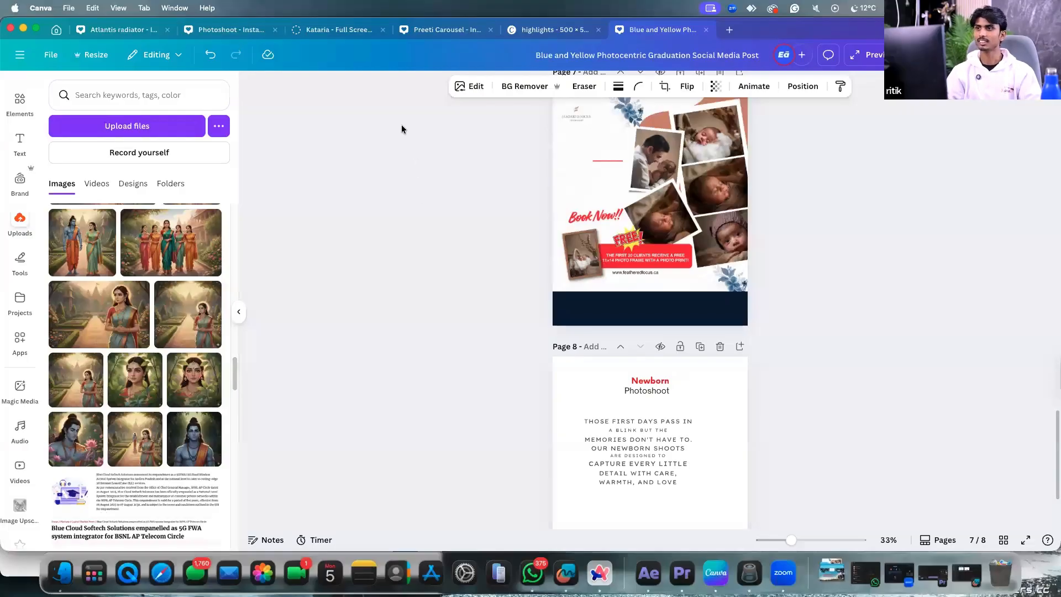
pyautogui.moveTo(402, 127)
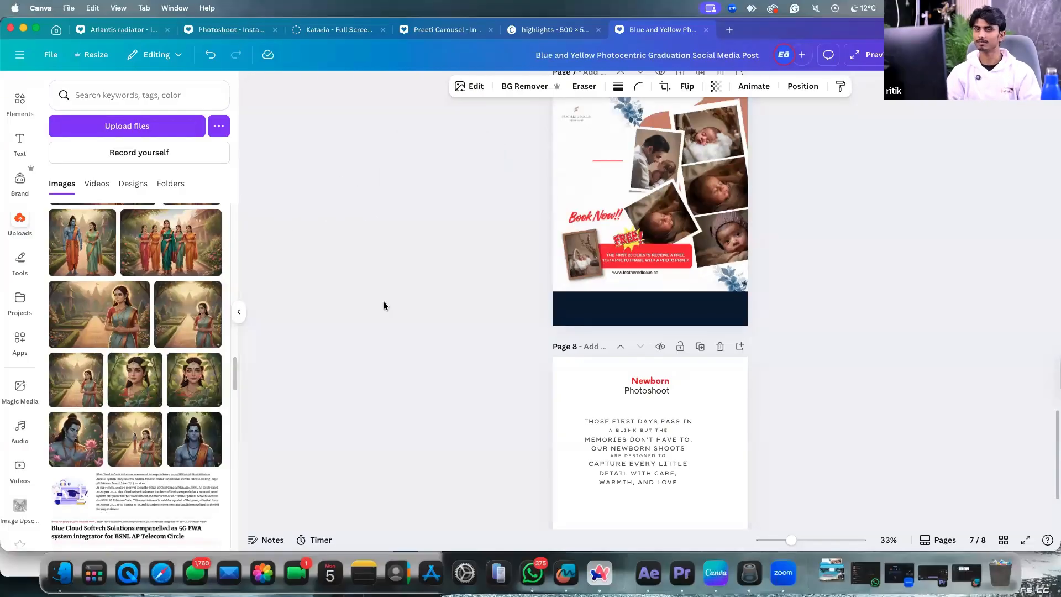
pyautogui.press('super+Tab')
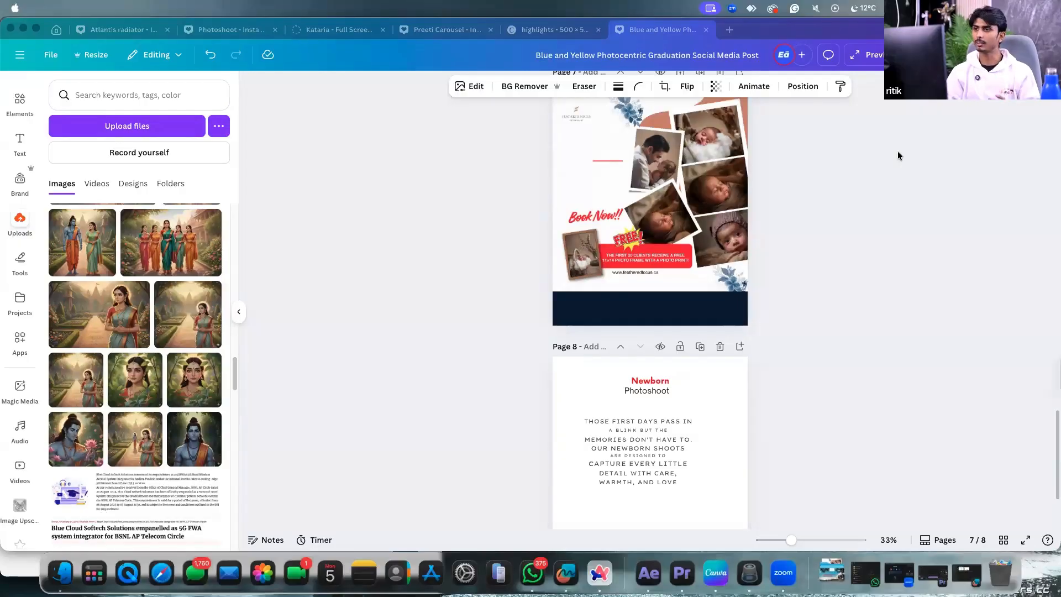
pyautogui.click(998, 173)
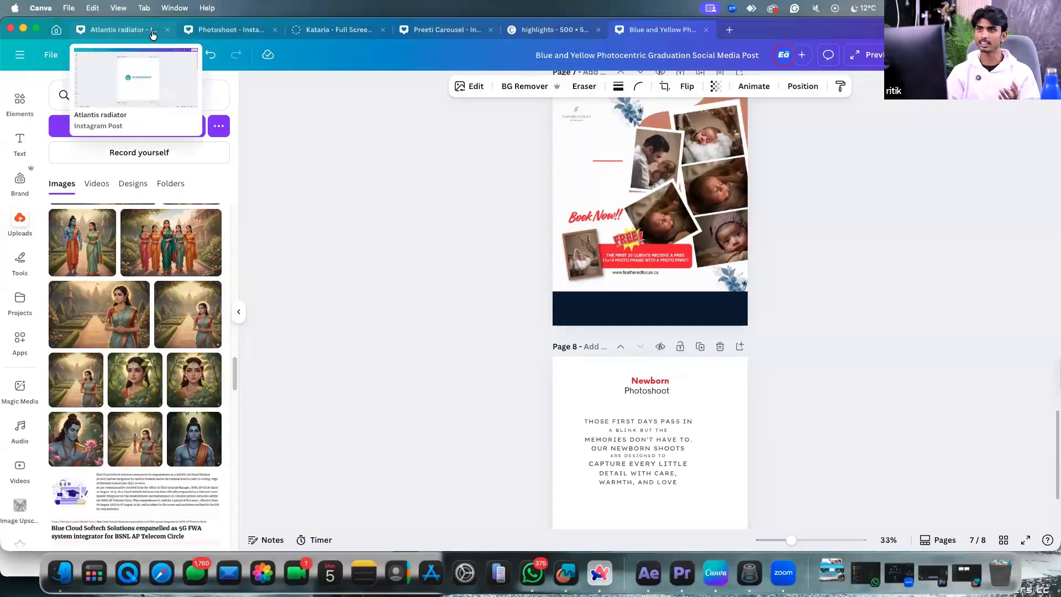
# Look through the Photoshoot, Kataria and Atlantis radiator designs, then go to Canva's home page.
pyautogui.click(230, 29)
pyautogui.scroll(4, 757, 282)
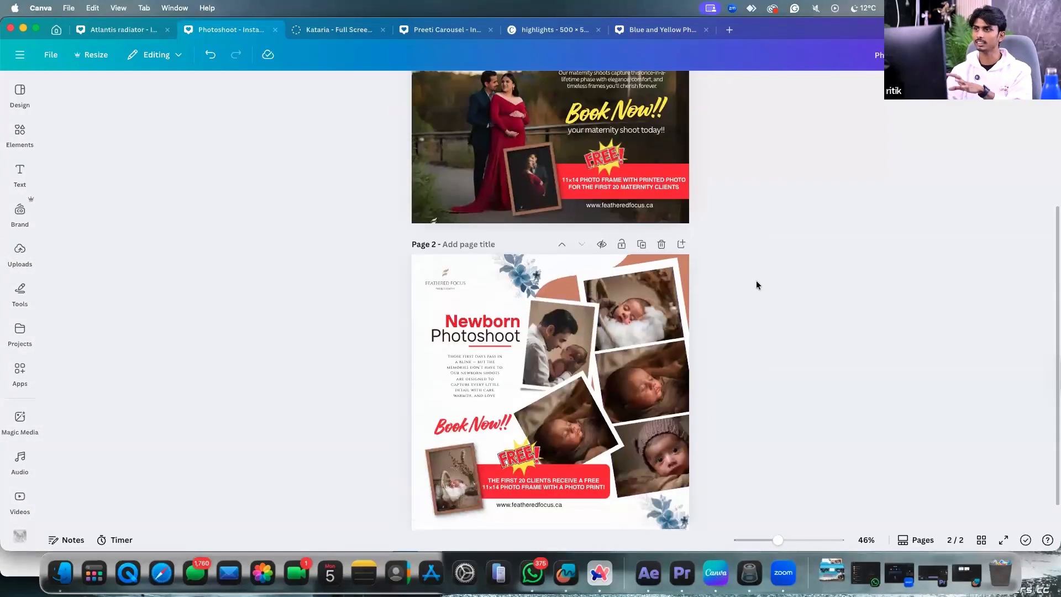
pyautogui.scroll(-4, 723, 275)
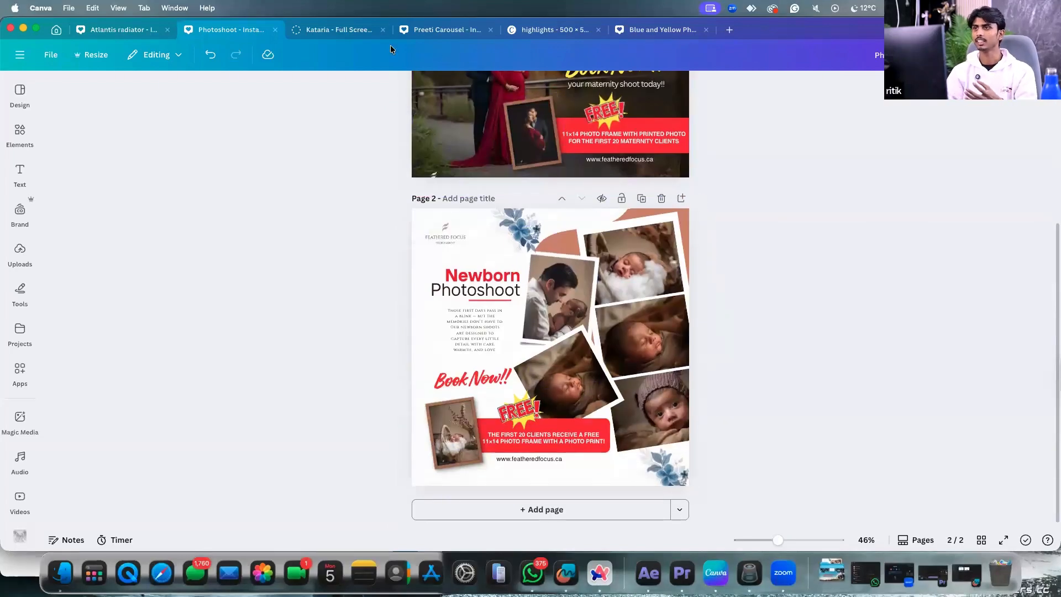
pyautogui.click(365, 29)
pyautogui.click(108, 31)
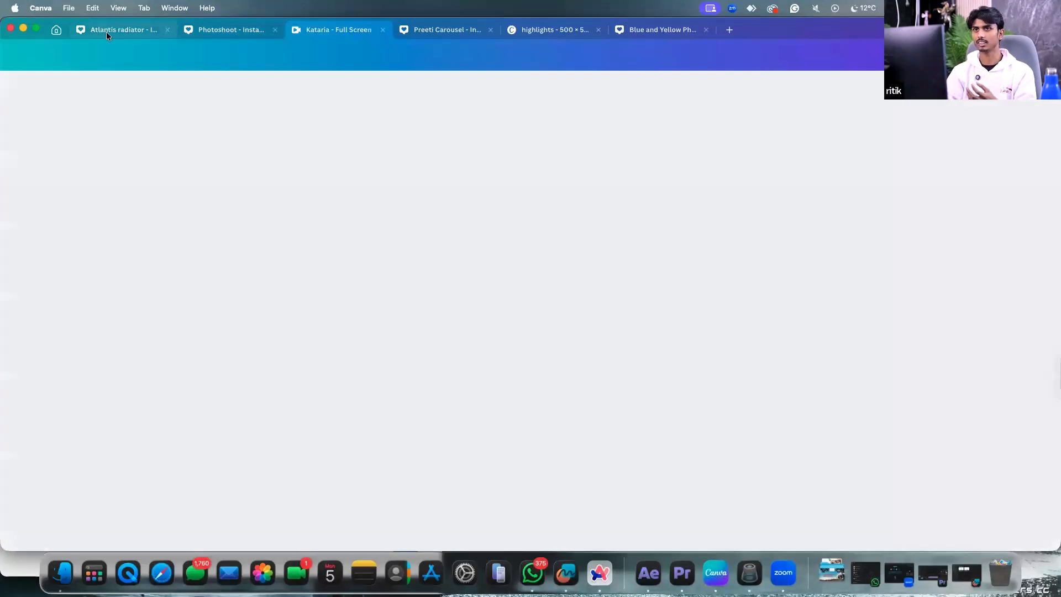
pyautogui.scroll(-10, 845, 320)
pyautogui.scroll(4, 844, 319)
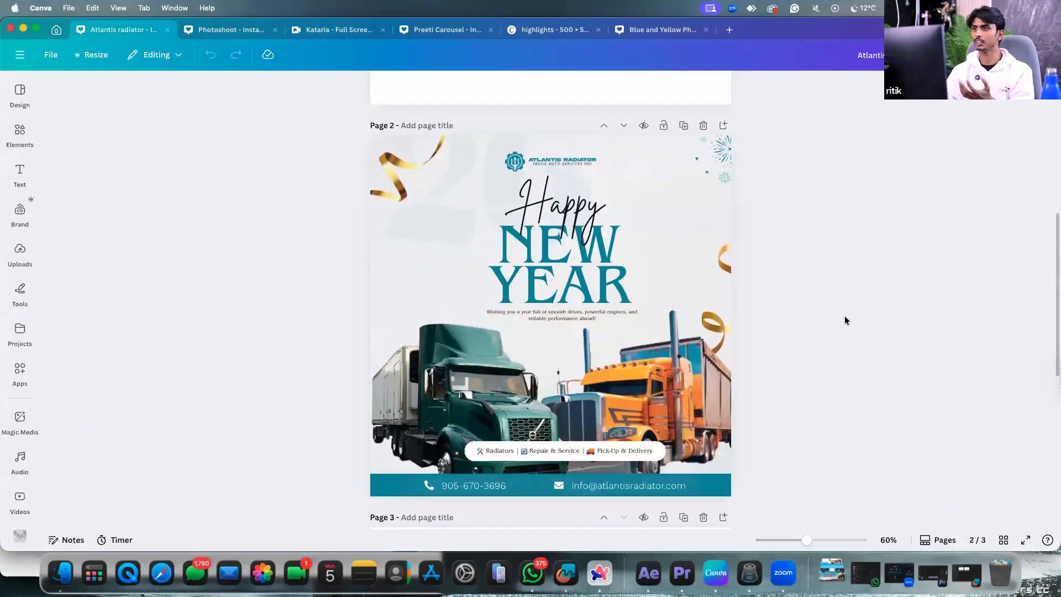
pyautogui.click(57, 30)
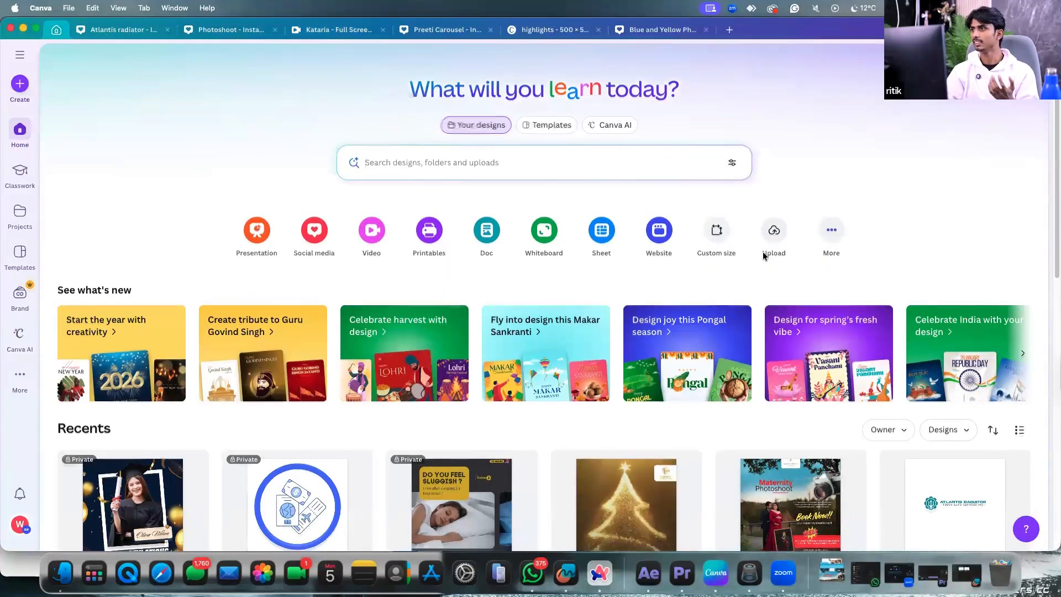
# Open the Notra Immigration design and view its pages 2 to 4.
pyautogui.scroll(-7, 718, 276)
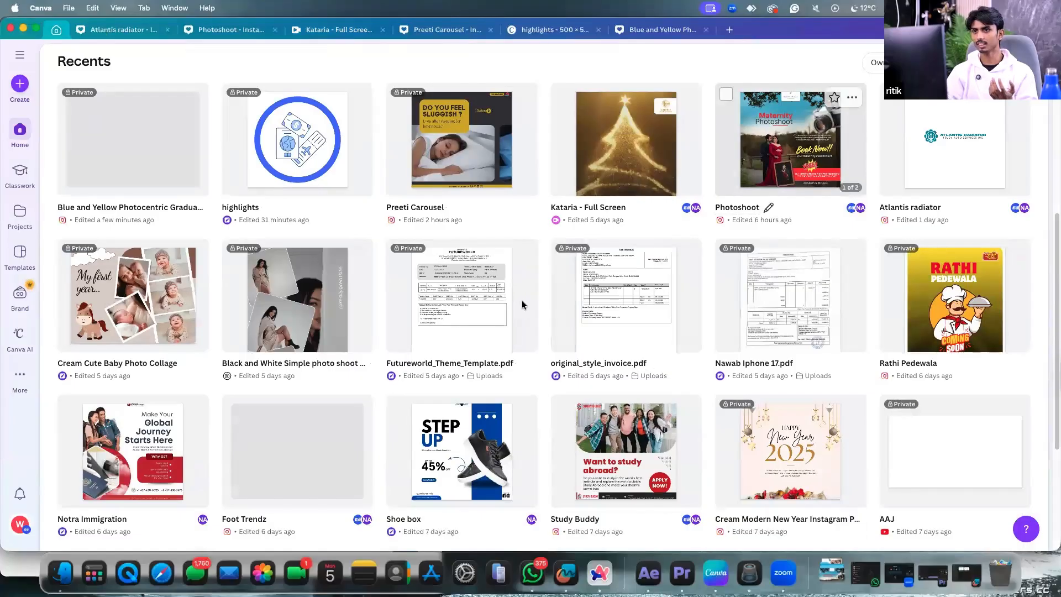
pyautogui.scroll(-1, 272, 238)
pyautogui.scroll(-5, 272, 235)
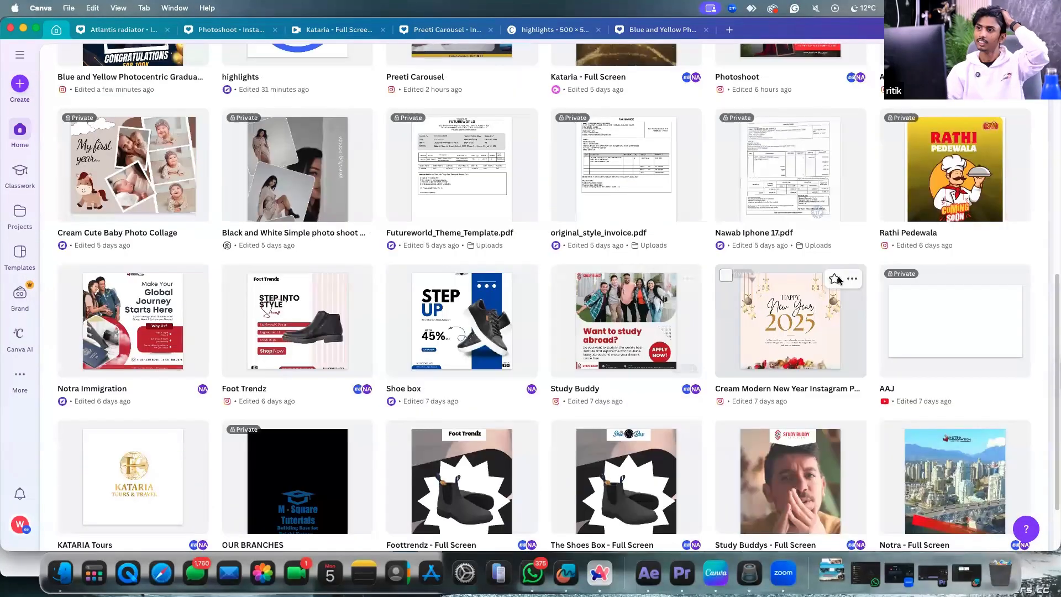
pyautogui.click(135, 199)
pyautogui.click(306, 503)
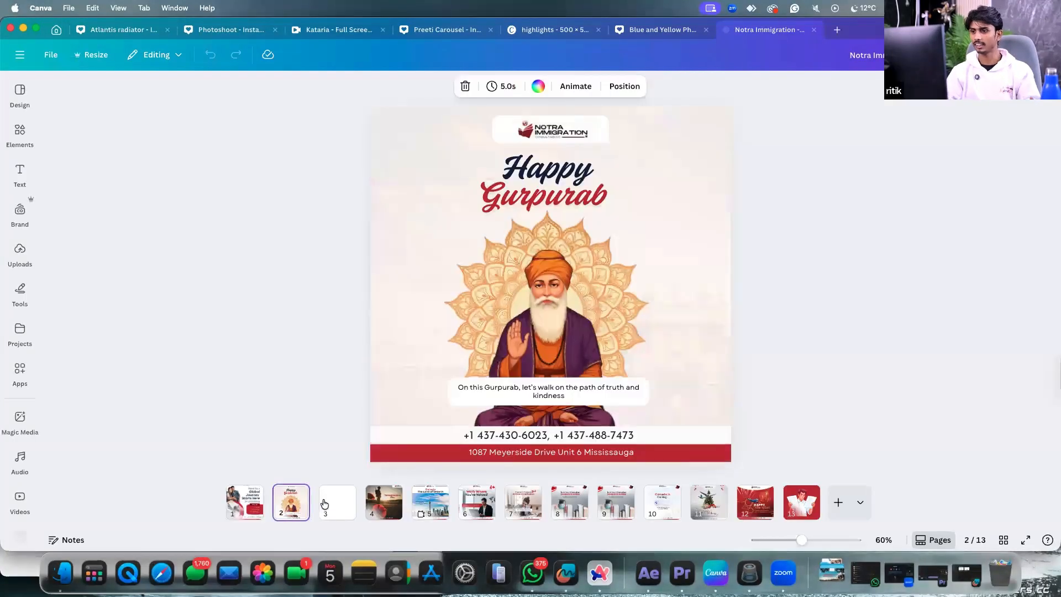
pyautogui.click(326, 504)
pyautogui.click(371, 501)
pyautogui.click(344, 504)
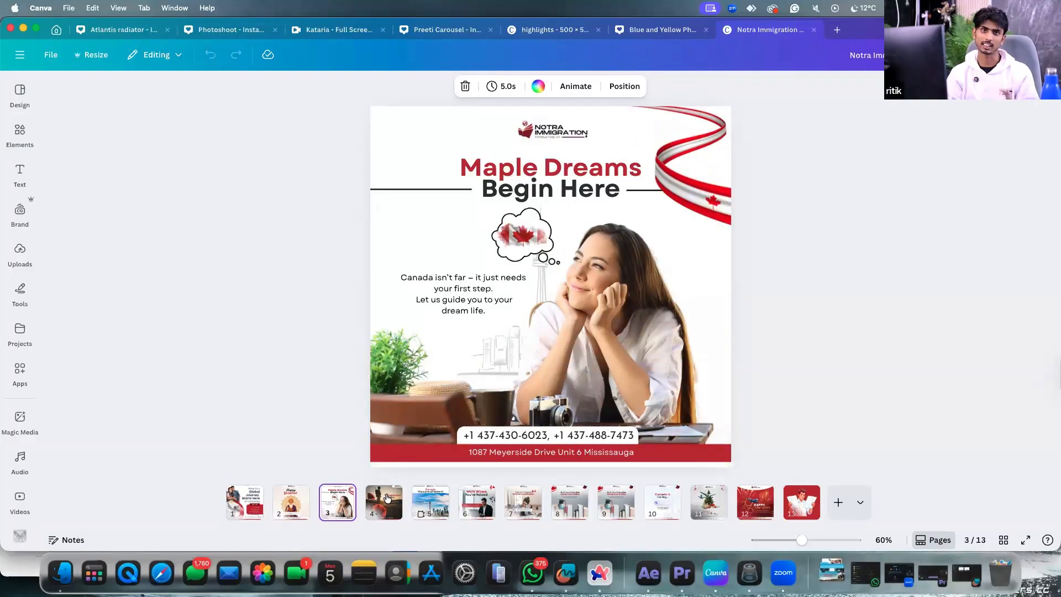
# Show page 5, Canada The Land of Growth, then return to the Canva home page.
pyautogui.click(446, 504)
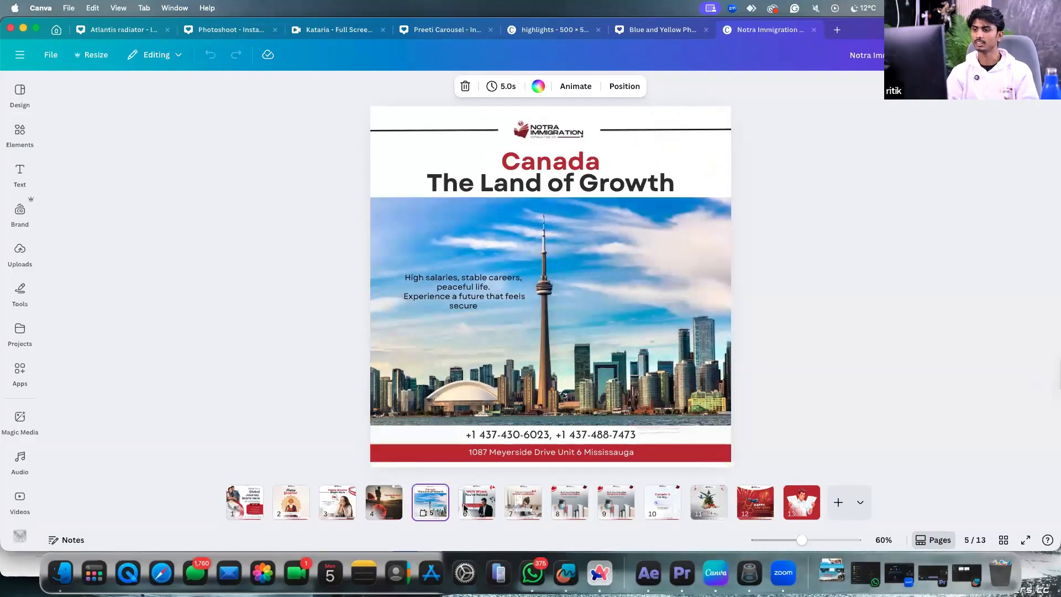
pyautogui.click(738, 325)
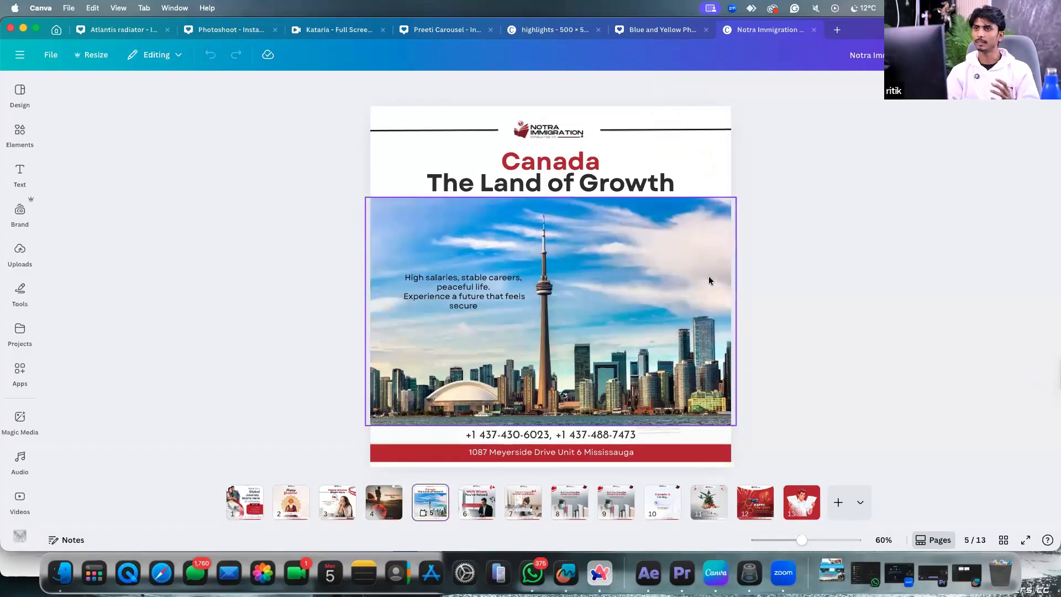
pyautogui.click(57, 30)
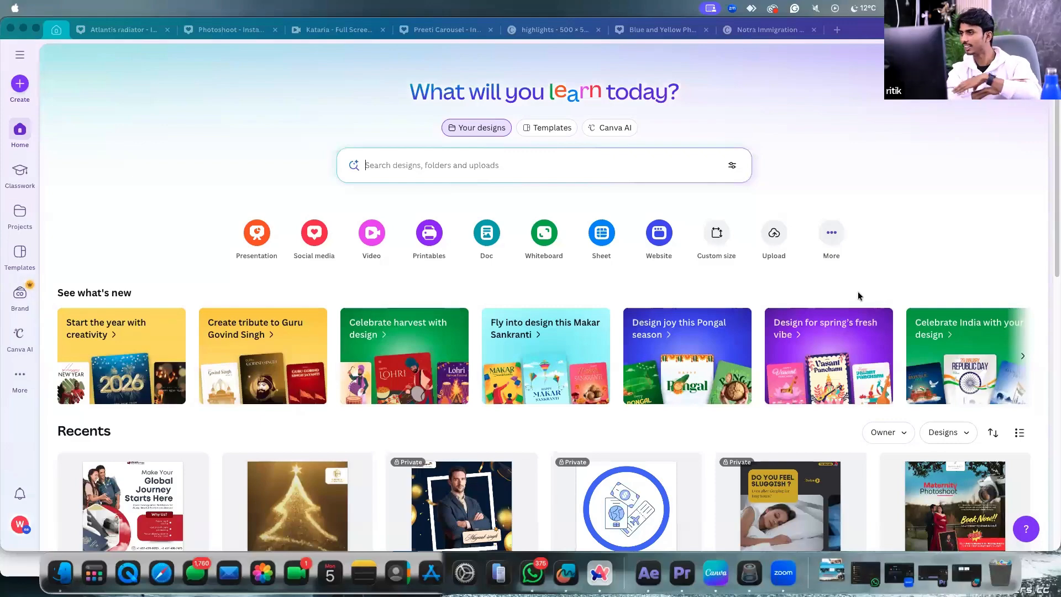
# Switch to the Arc browser showing the Instagram profile.
pyautogui.click(599, 573)
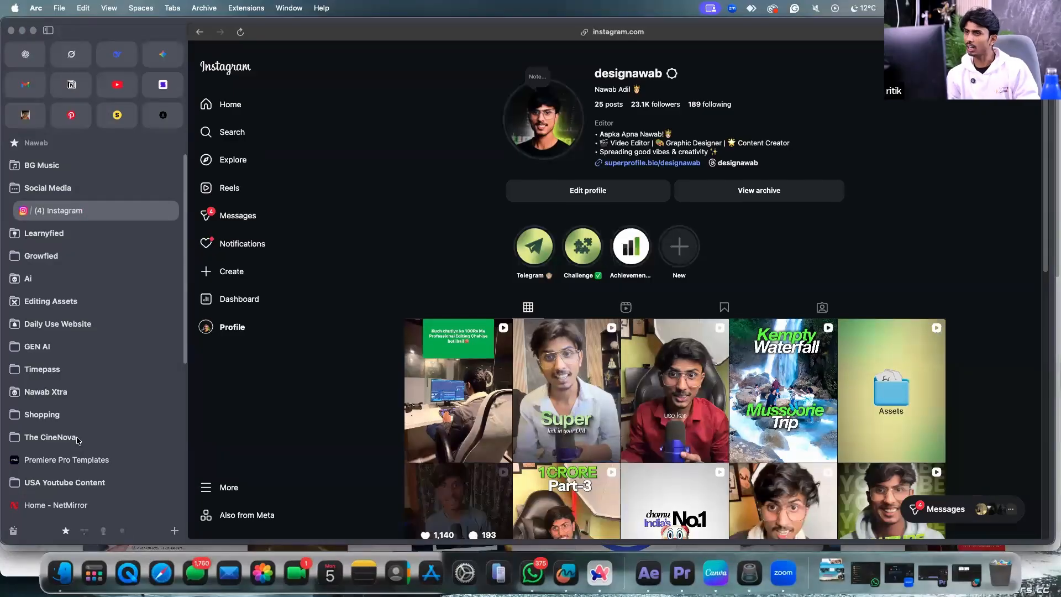
# Save the logo on the GyanKamao registration page as dark-logo.png.
pyautogui.moveTo(87, 440)
pyautogui.scroll(-5, 86, 465)
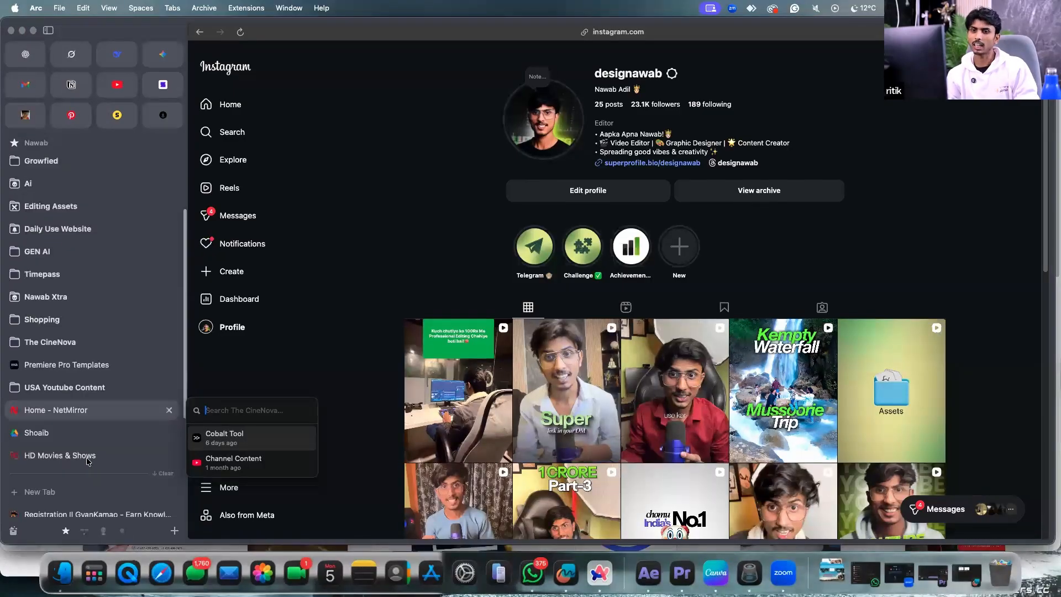
pyautogui.click(84, 491)
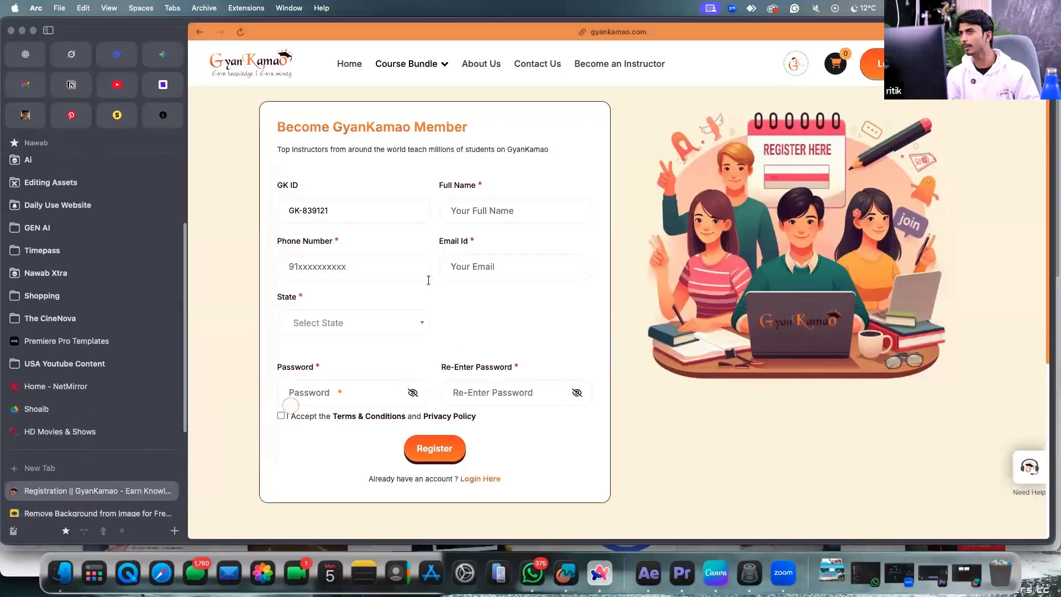
pyautogui.rightClick(250, 63)
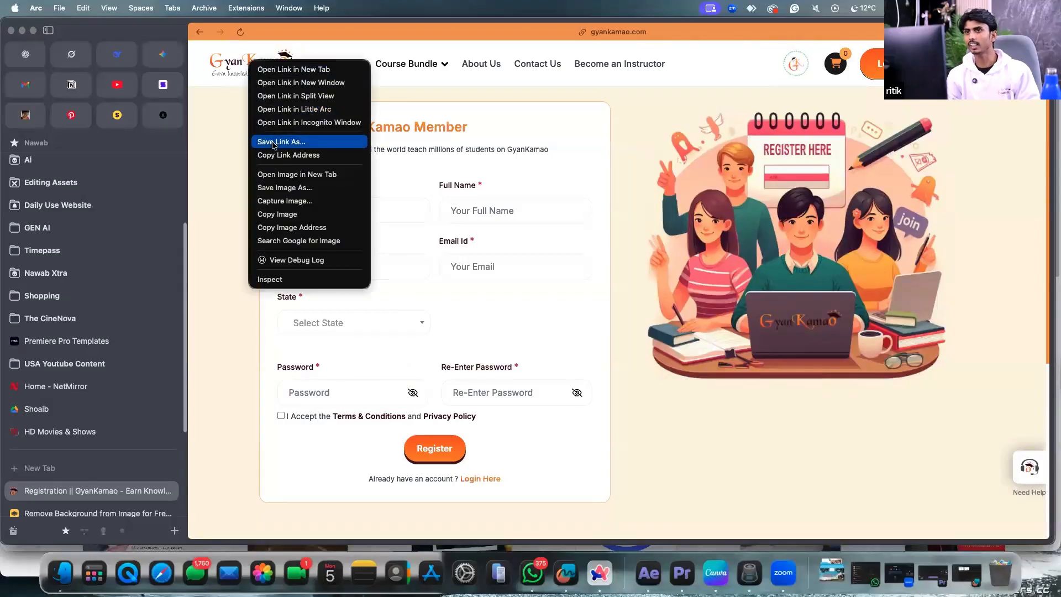
pyautogui.click(289, 189)
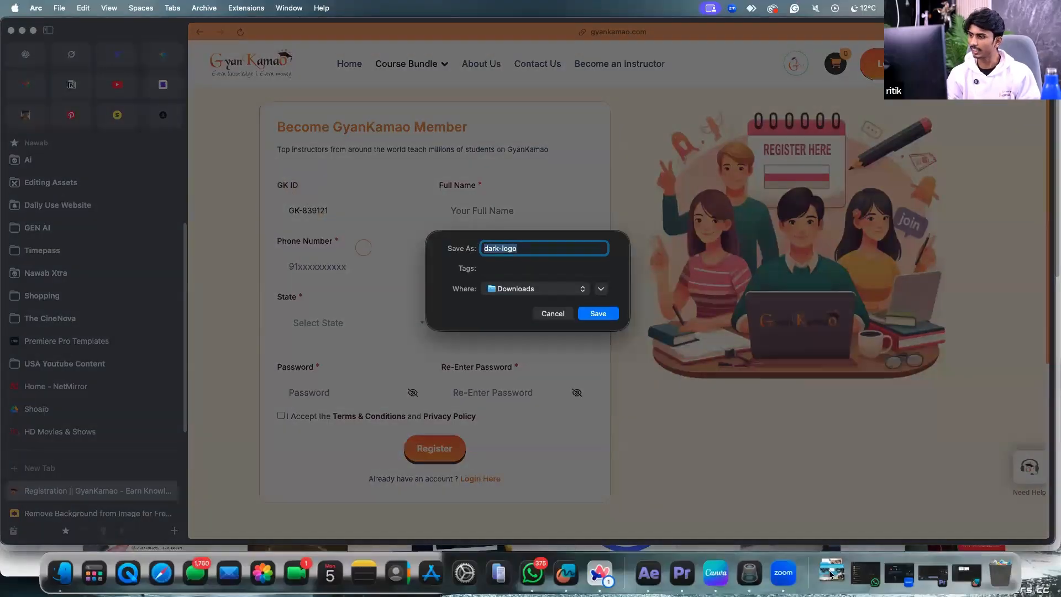
pyautogui.click(599, 313)
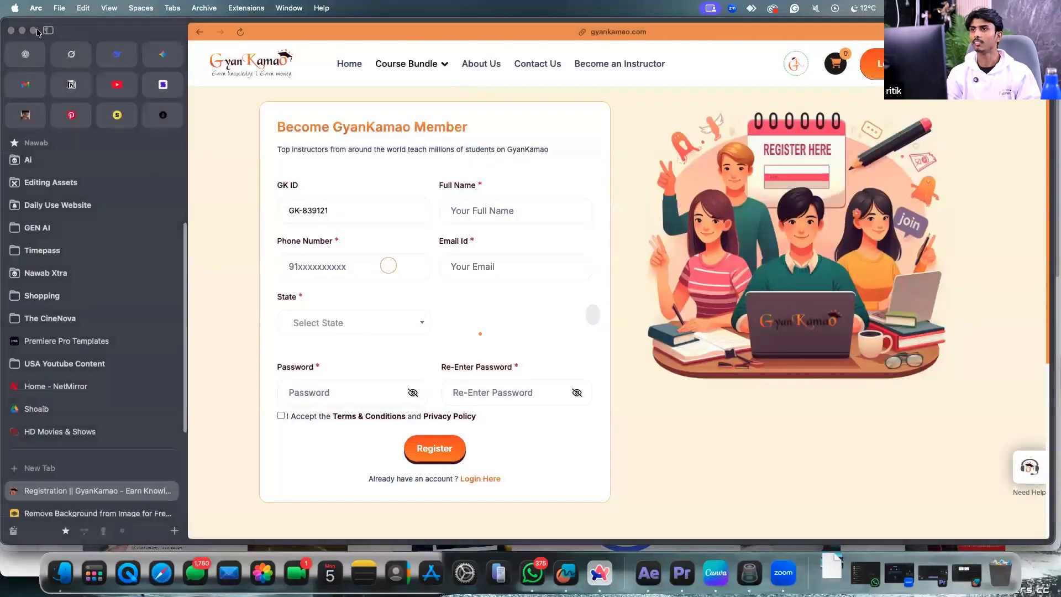
# Preview dark-logo.png from the Downloads stack, then dismiss the crash repair prompt.
pyautogui.click(831, 569)
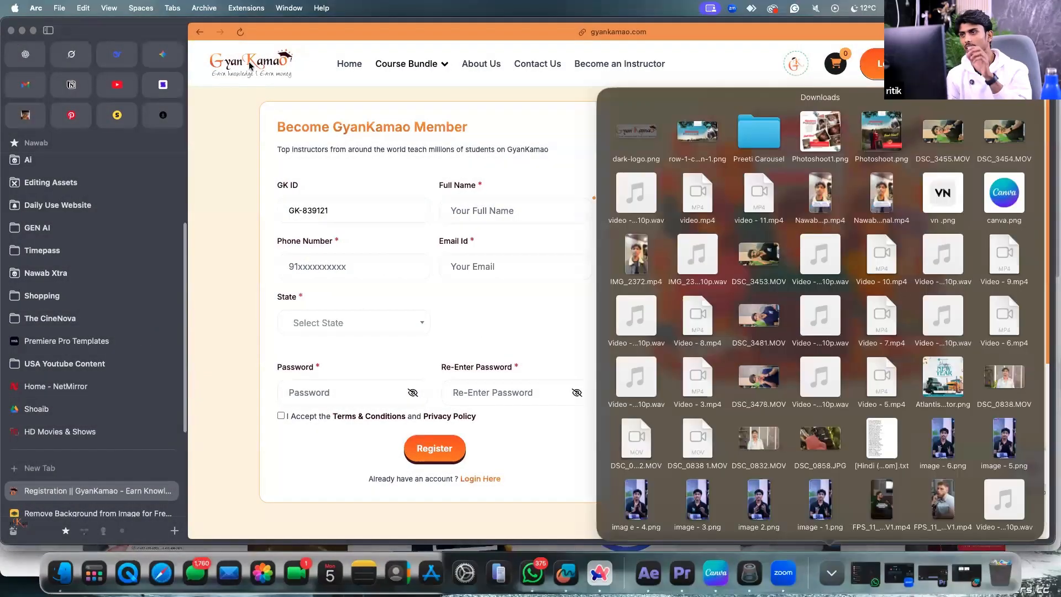
pyautogui.click(640, 131)
pyautogui.press('super+w')
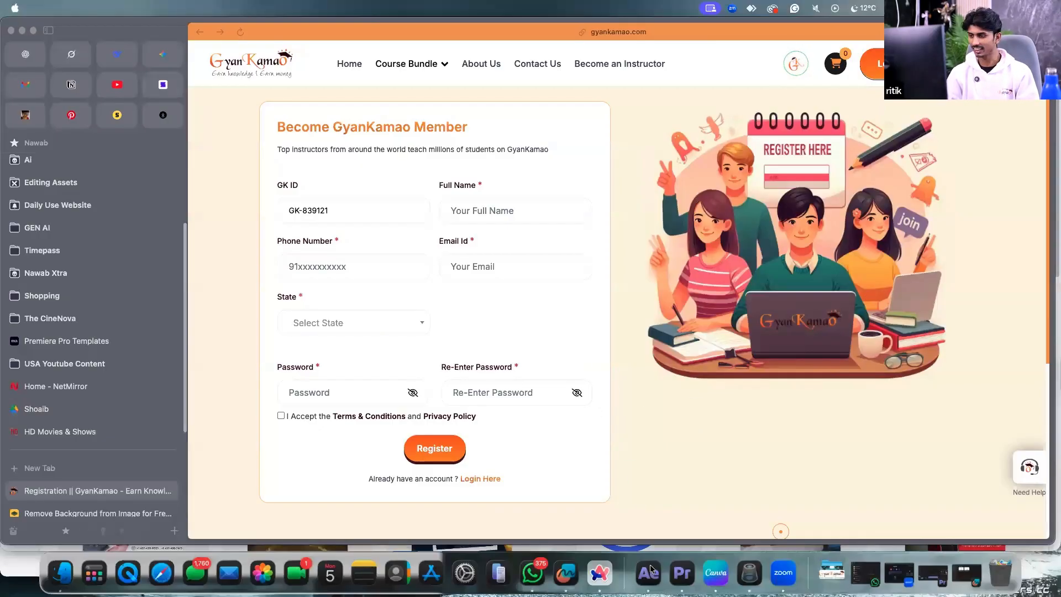
pyautogui.click(484, 360)
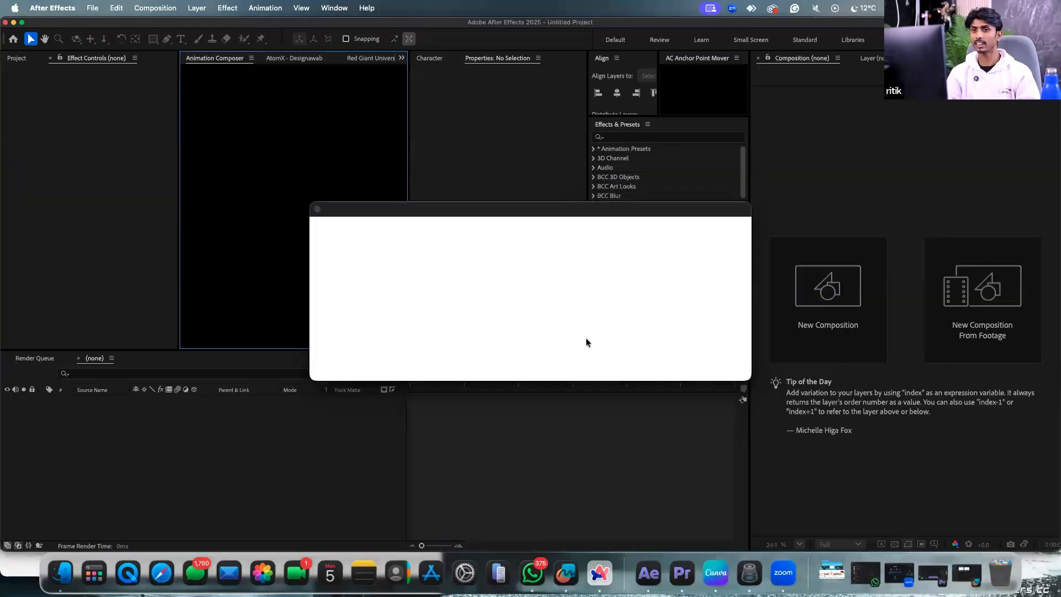
# Open the recent podcast edit project, dismissing the startup, font, effects and missing-file warnings.
pyautogui.click(693, 352)
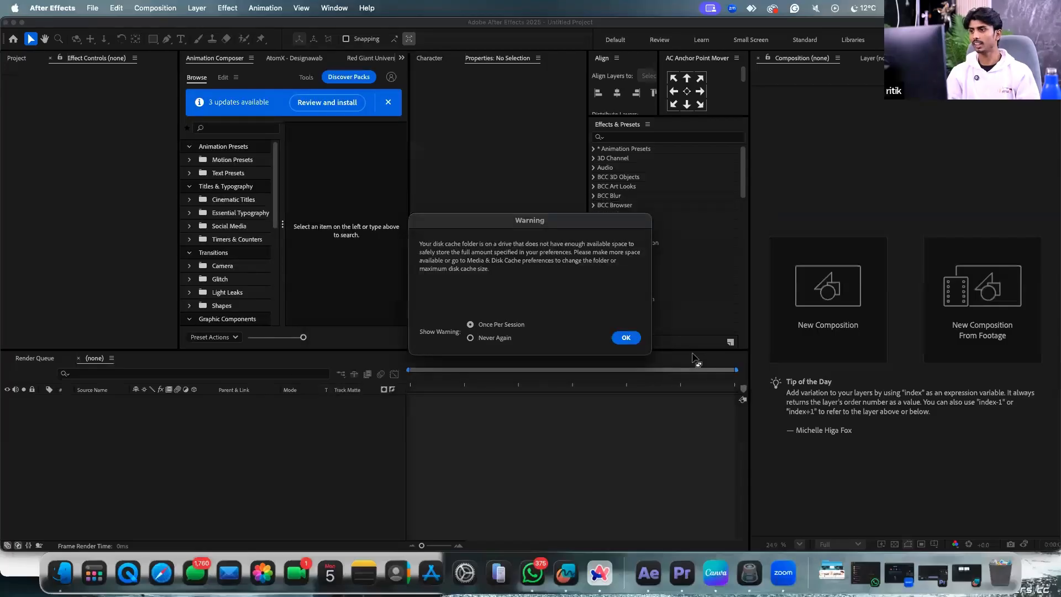
pyautogui.click(625, 337)
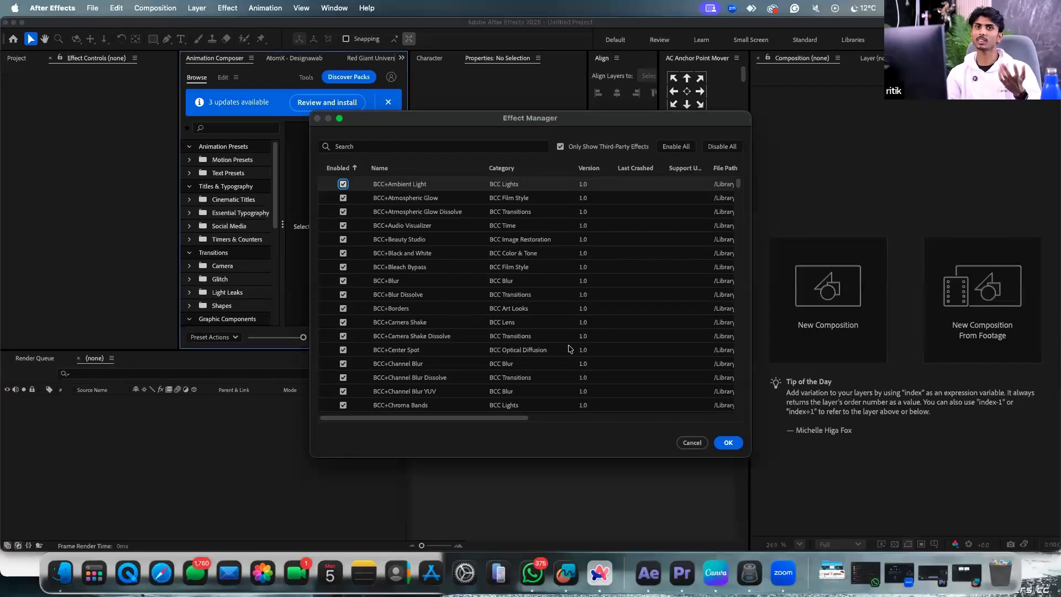
pyautogui.click(728, 443)
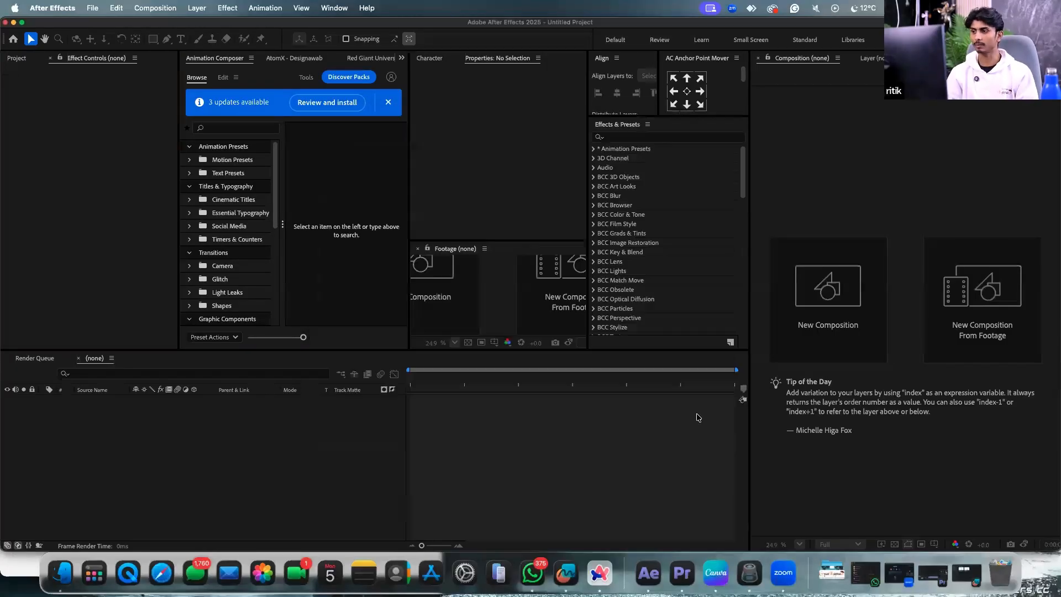
pyautogui.click(94, 8)
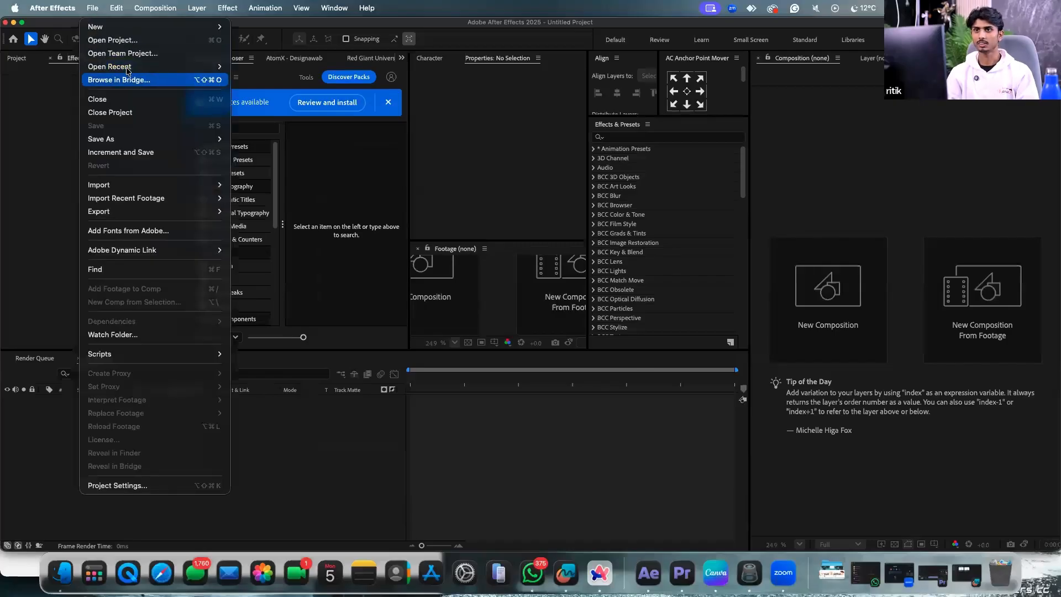
pyautogui.click(584, 511)
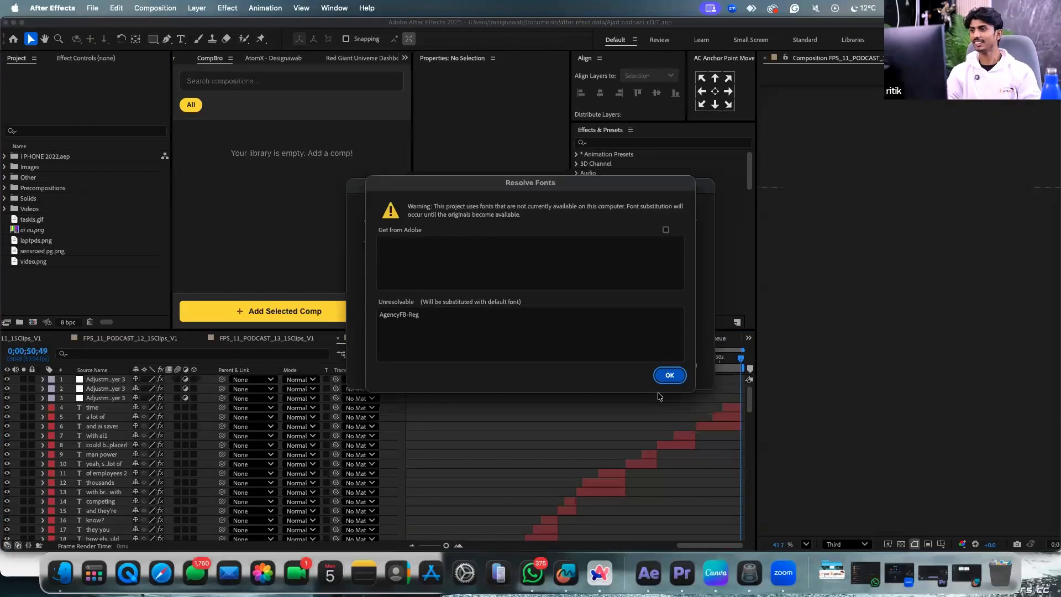
pyautogui.click(670, 377)
pyautogui.click(682, 367)
pyautogui.click(636, 330)
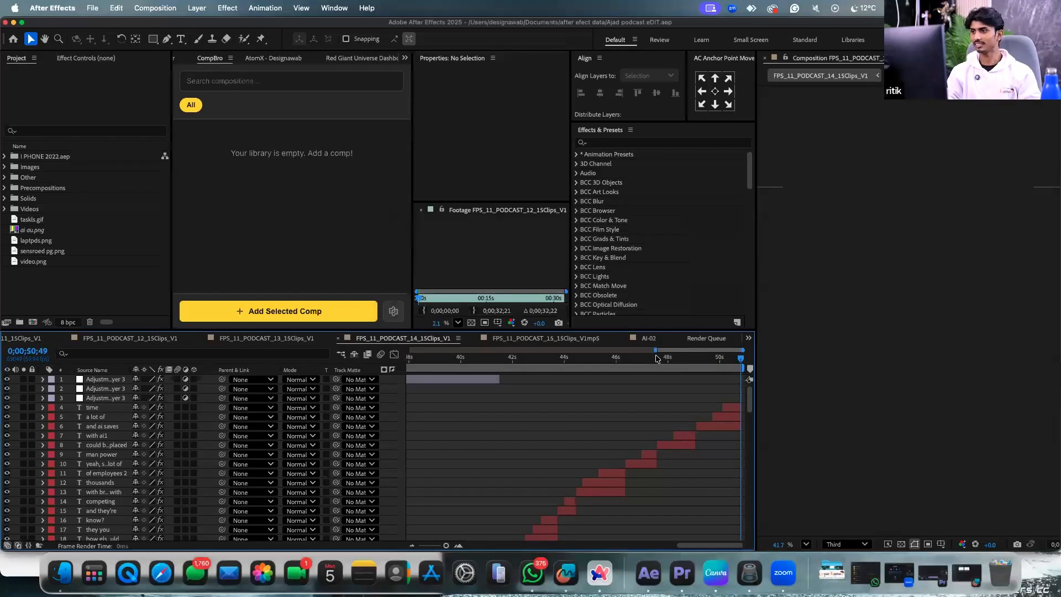
# Scrub the FPS_11_PODCAST_14_15Clips_V1 preview to about 10, 6 and 5.4 seconds, then play it.
pyautogui.moveTo(434, 403); pyautogui.dragTo(668, 409)
pyautogui.scroll(-5, 669, 402)
pyautogui.moveTo(683, 366); pyautogui.dragTo(675, 391)
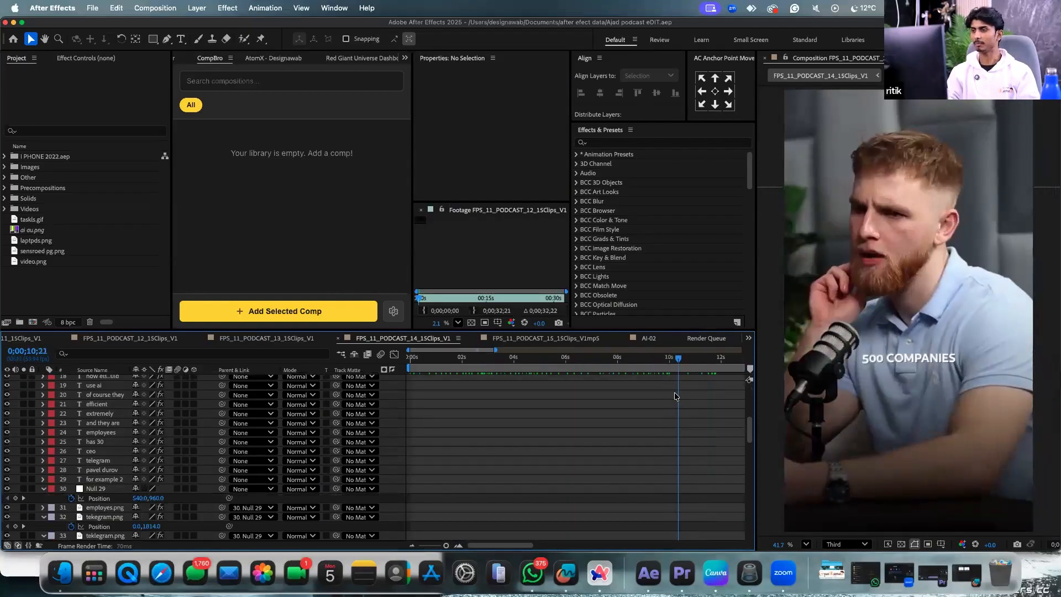
pyautogui.scroll(-10, 651, 461)
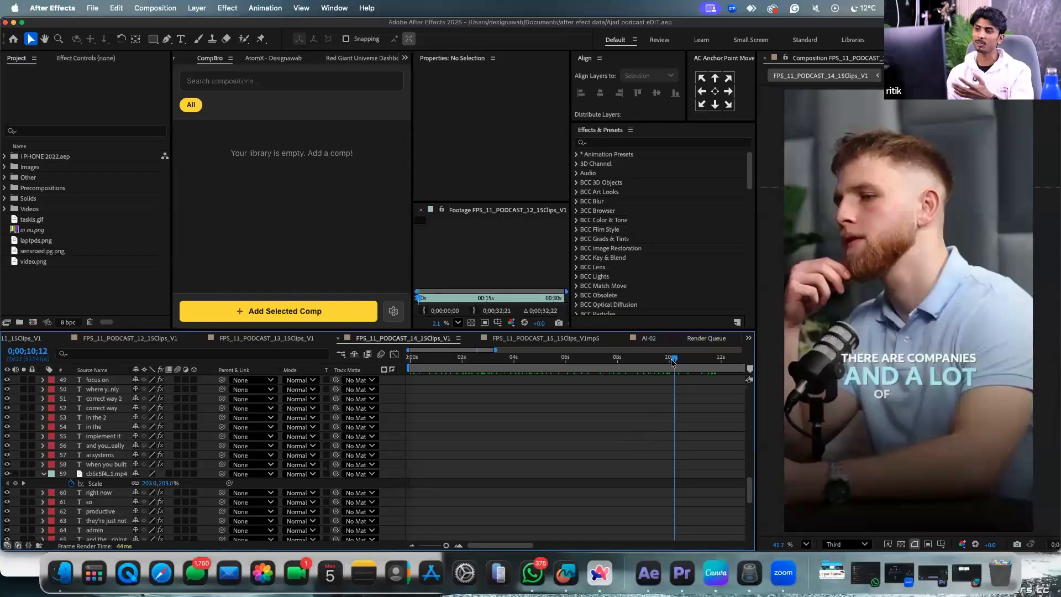
pyautogui.moveTo(675, 359); pyautogui.dragTo(579, 417)
pyautogui.scroll(-4, 577, 426)
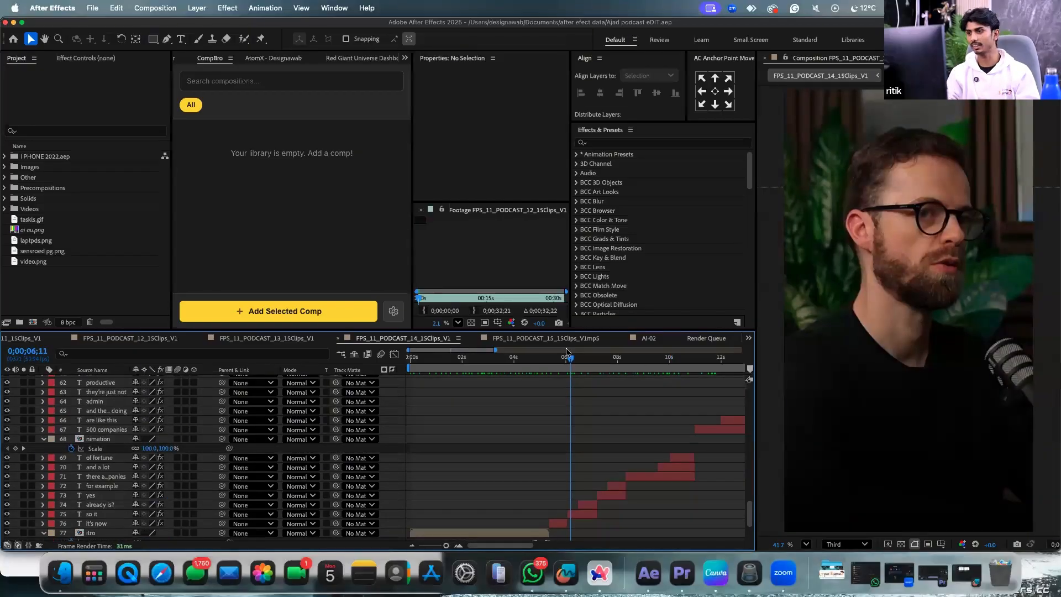
pyautogui.moveTo(570, 358); pyautogui.dragTo(549, 379)
pyautogui.press('space')
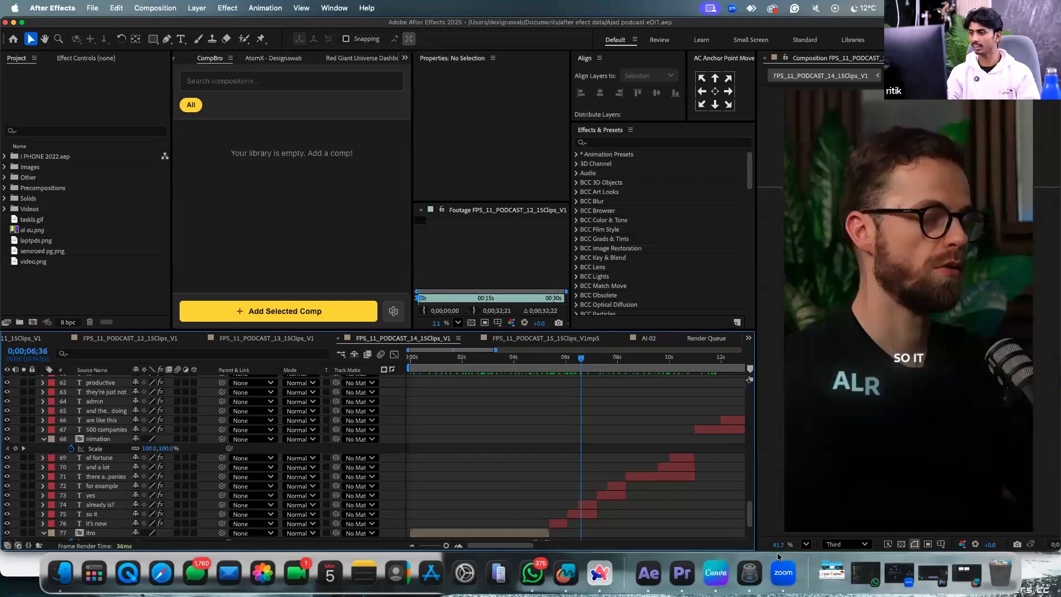
pyautogui.click(787, 573)
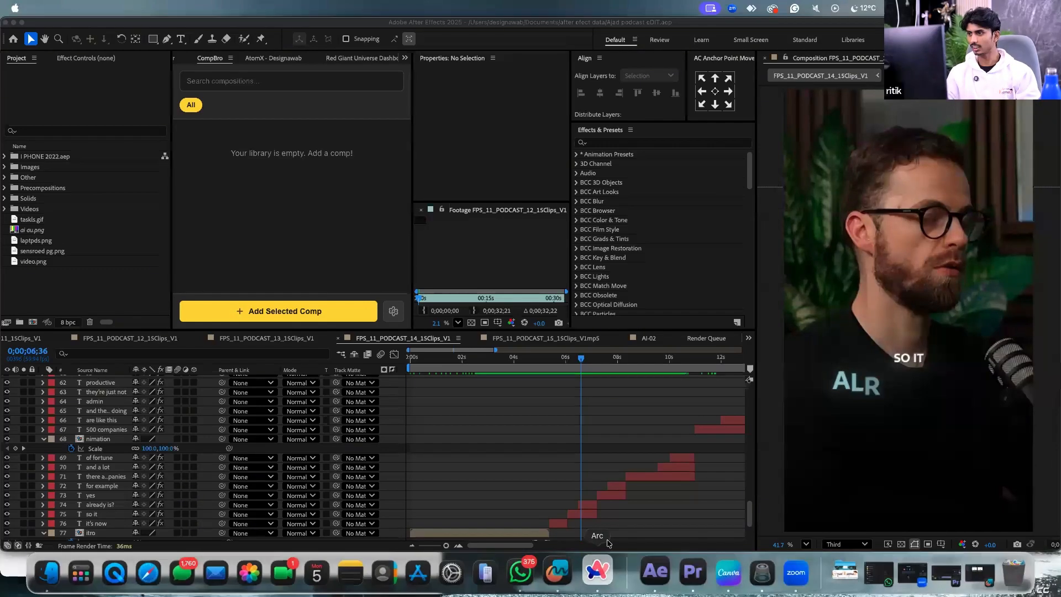
# Bring Arc forward and return to the Instagram profile tab in the Social Media folder.
pyautogui.click(598, 572)
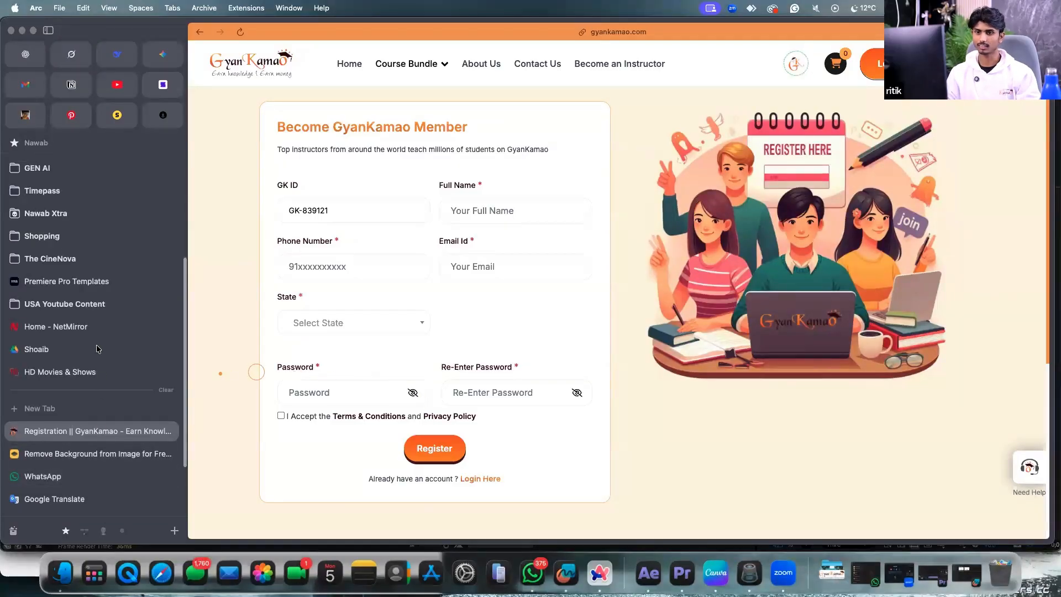
pyautogui.scroll(5, 88, 475)
pyautogui.click(63, 194)
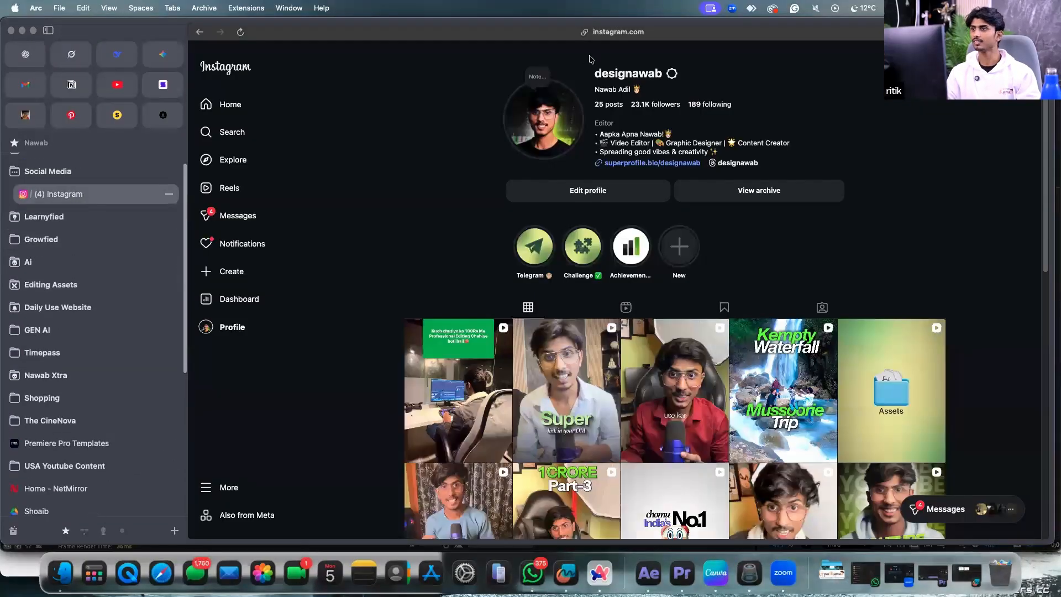
pyautogui.click(784, 572)
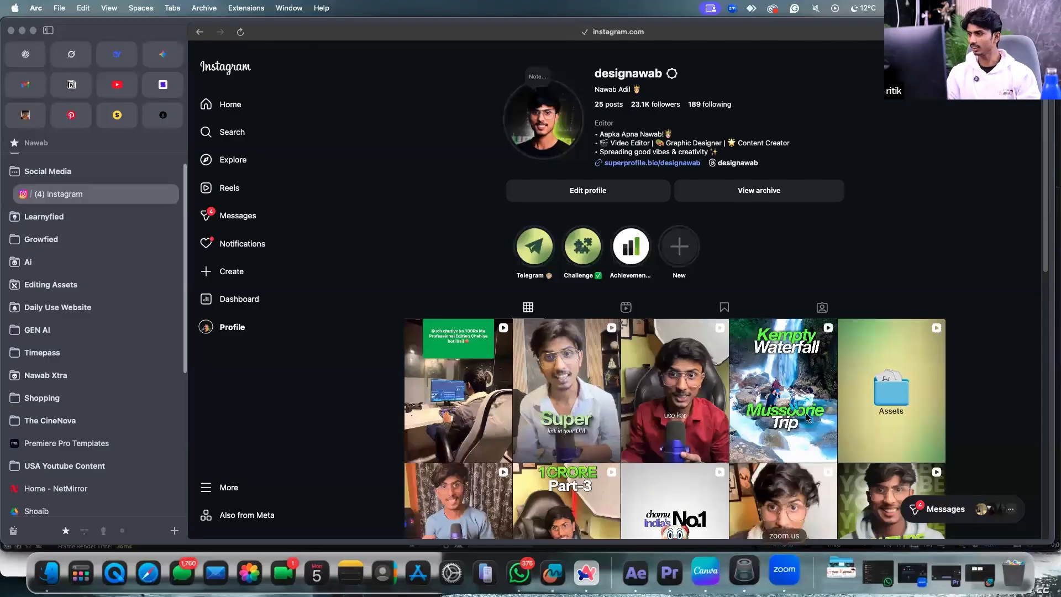